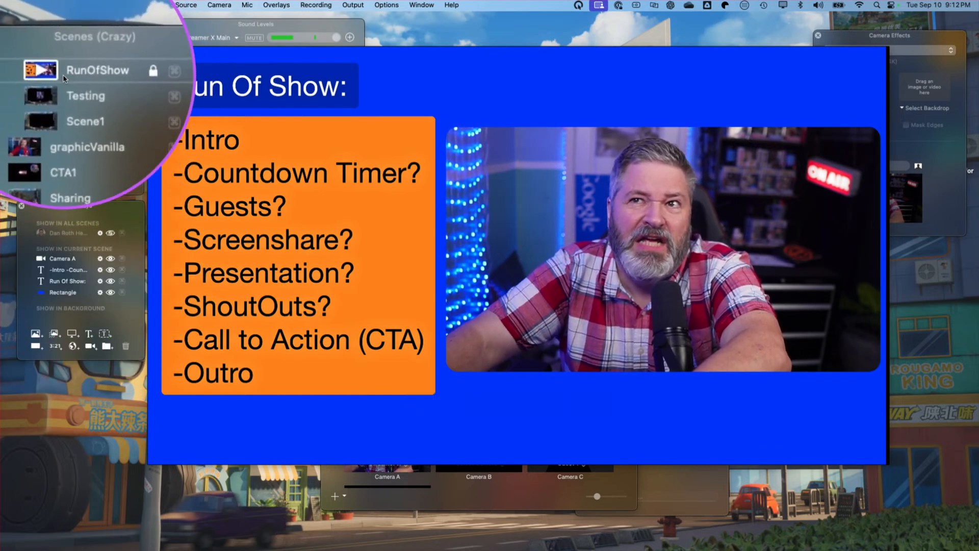
Step: Look through the Crazy profile's scene list and check the Bounce folder's scene-advance settings
scroll(65, 77, "up", 3)
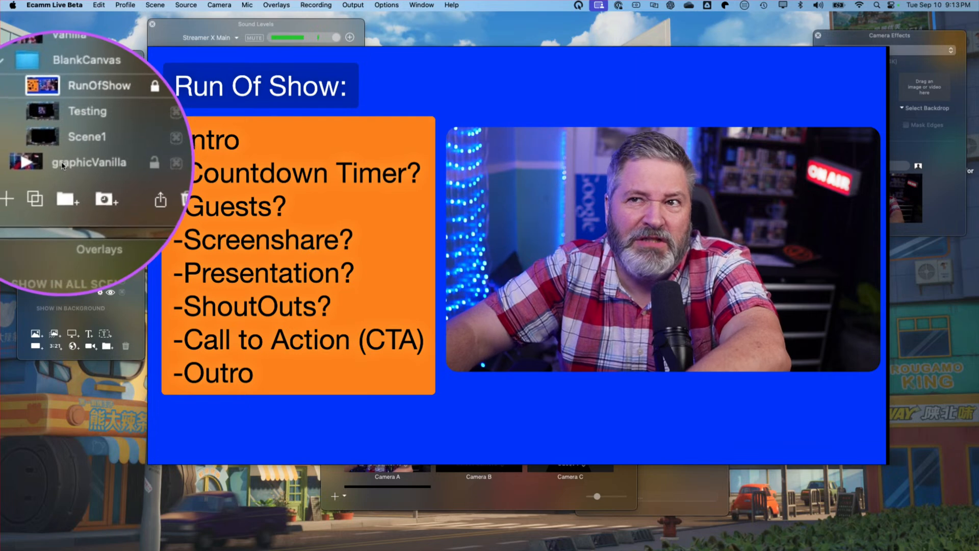
scroll(63, 162, "down", 4)
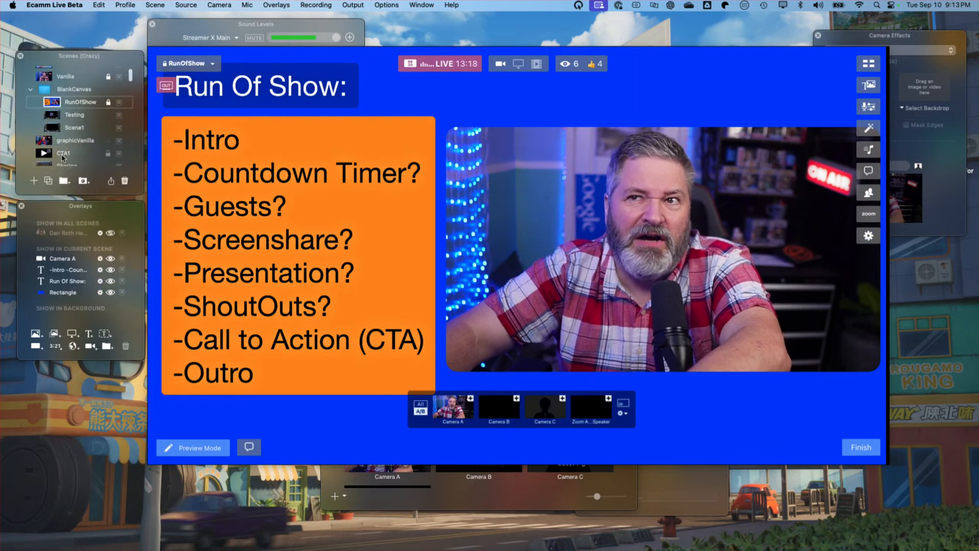
scroll(62, 158, "down", 5)
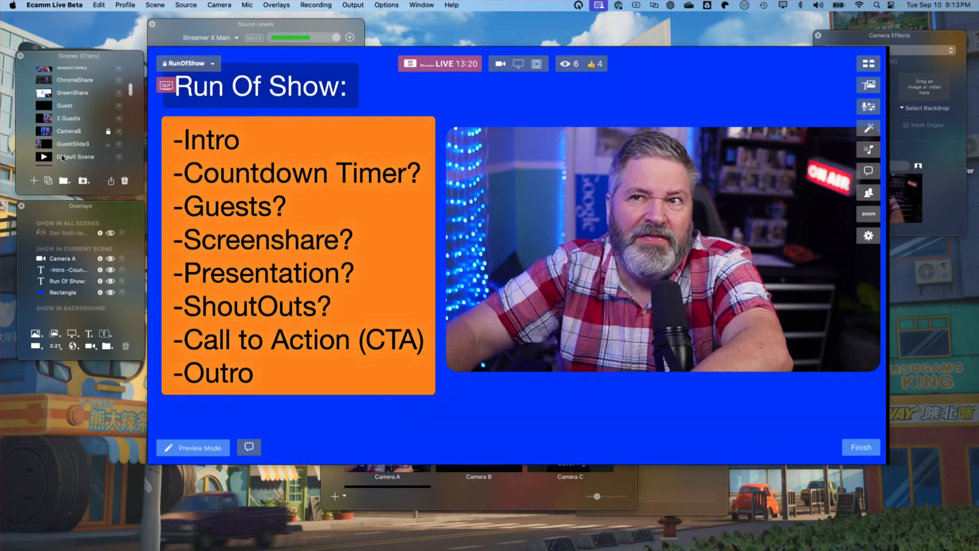
scroll(61, 158, "down", 6)
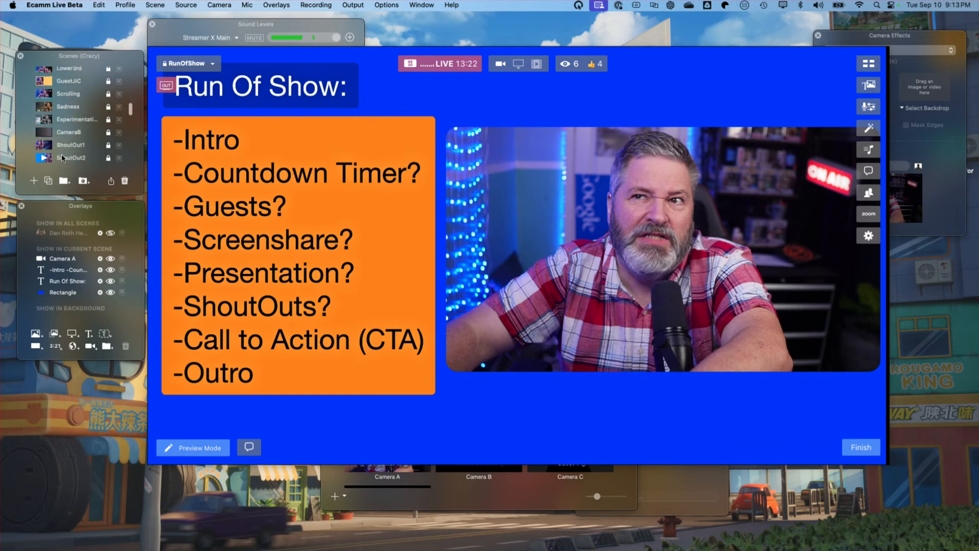
scroll(62, 158, "down", 6)
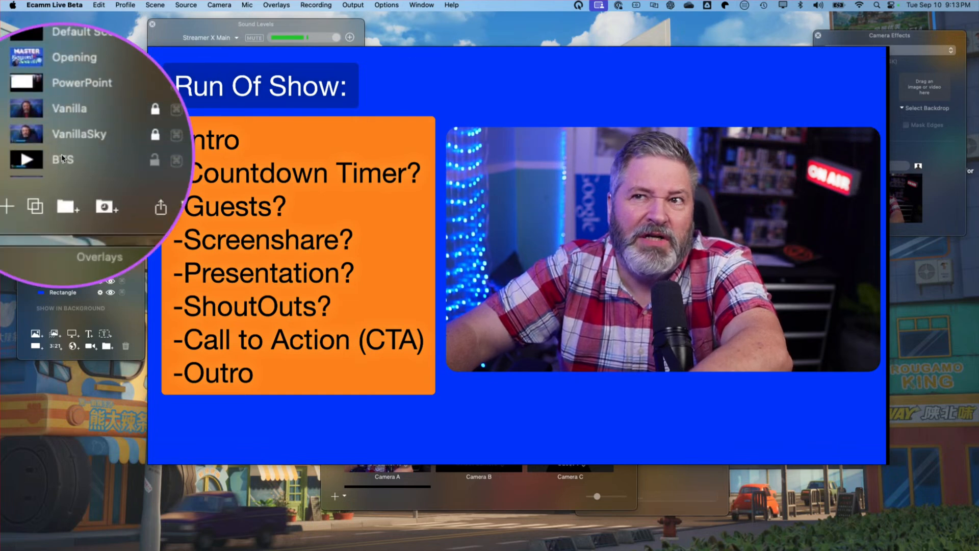
scroll(62, 158, "up", 3)
scroll(62, 155, "up", 3)
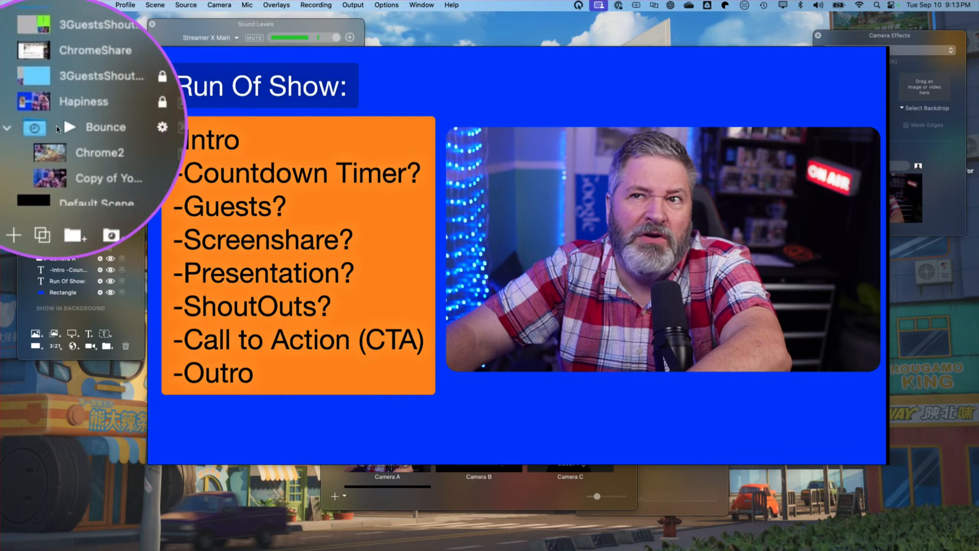
left_click(108, 128)
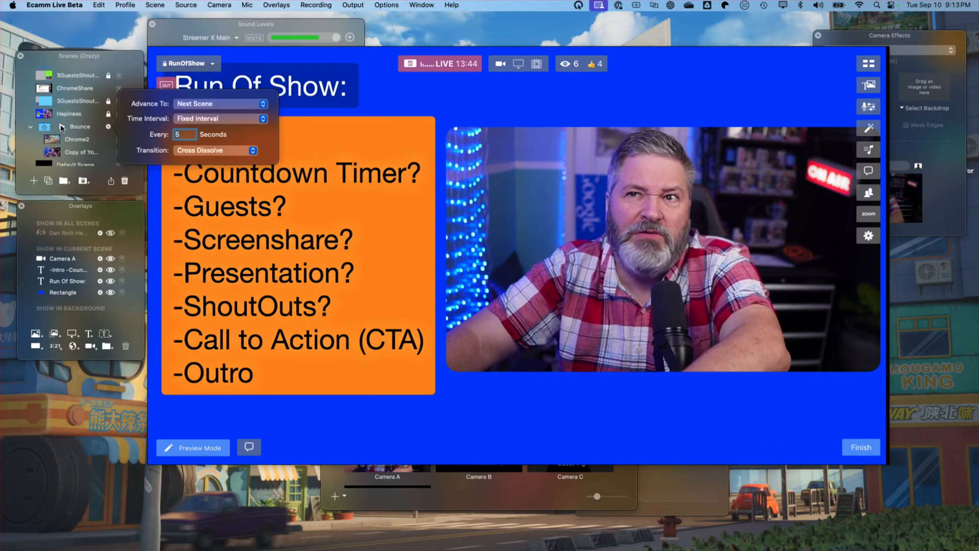
left_click(62, 128)
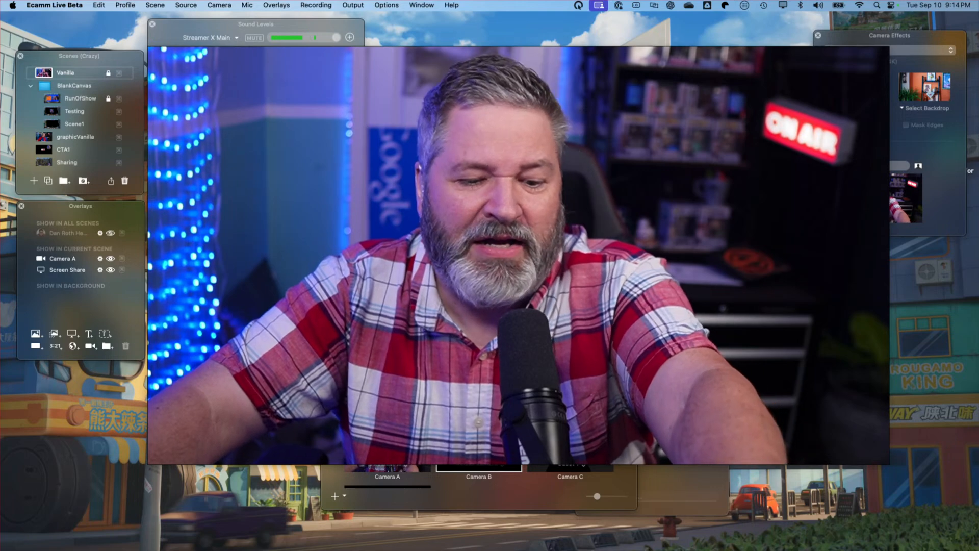
Step: Switch to the RunOfShow scene and select the BlankCanvas folder that contains it
left_click(80, 99)
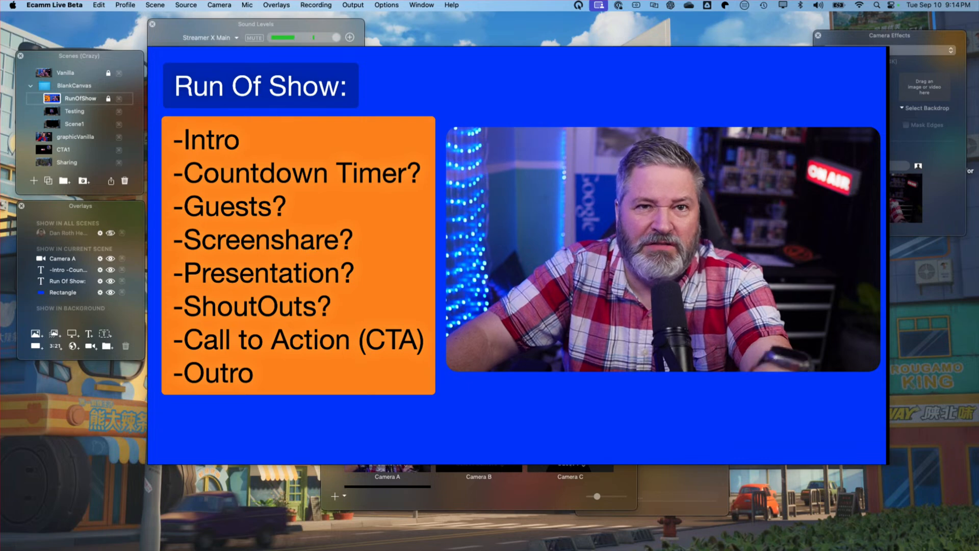
mouse_move(714, 147)
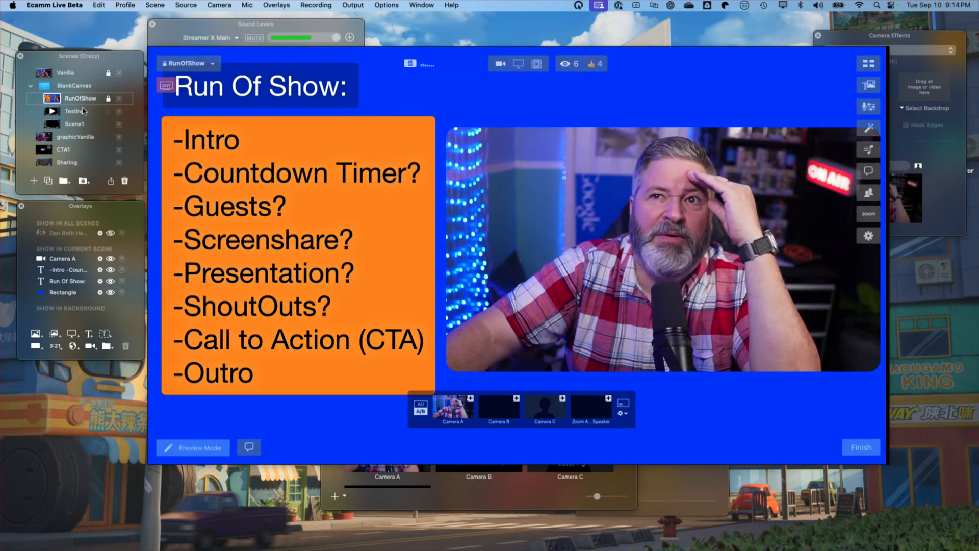
left_click(65, 85)
scroll(63, 84, "up", 1)
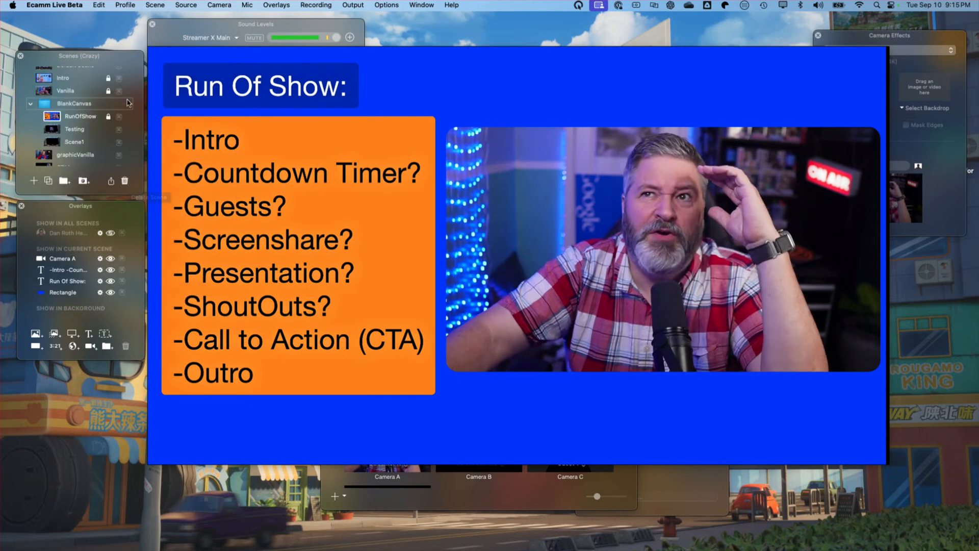
Step: Export the current profile as CrazyJIC to the EcammBackup folder, with stream size, frame rate, aspect and quality included
left_click(125, 4)
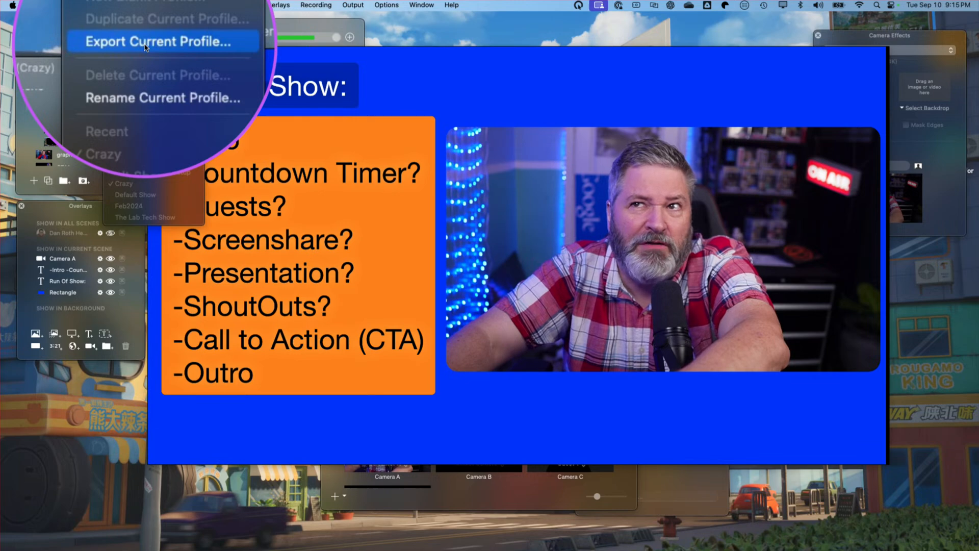
left_click(145, 42)
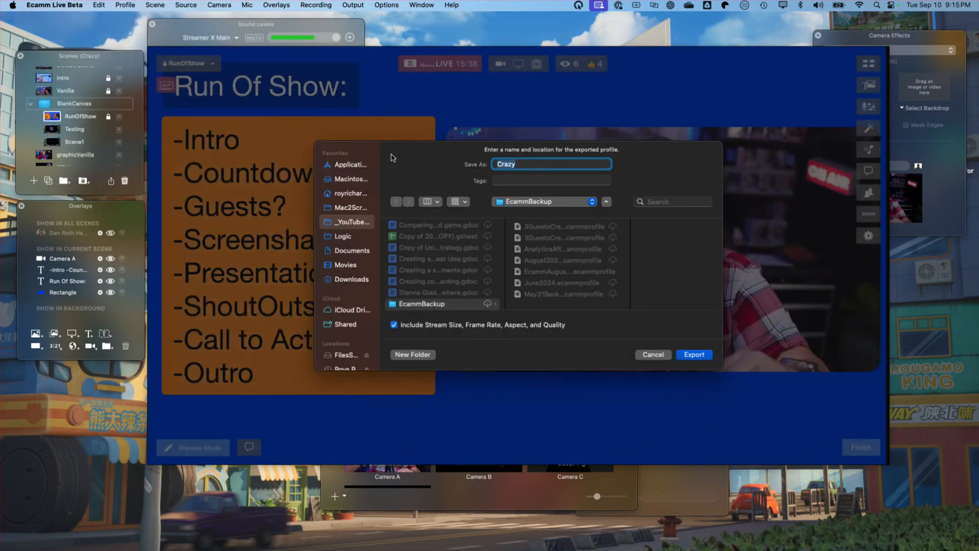
left_click(523, 165)
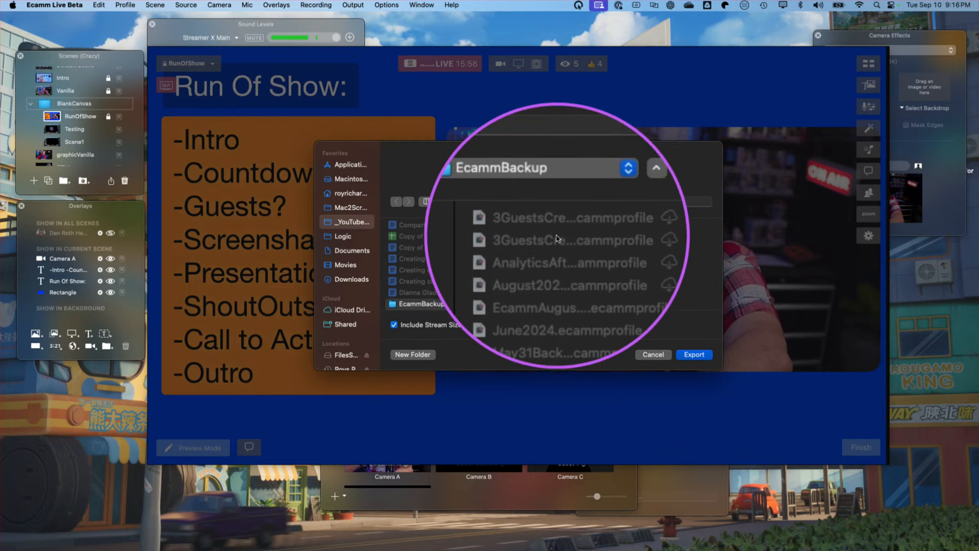
key("Escape")
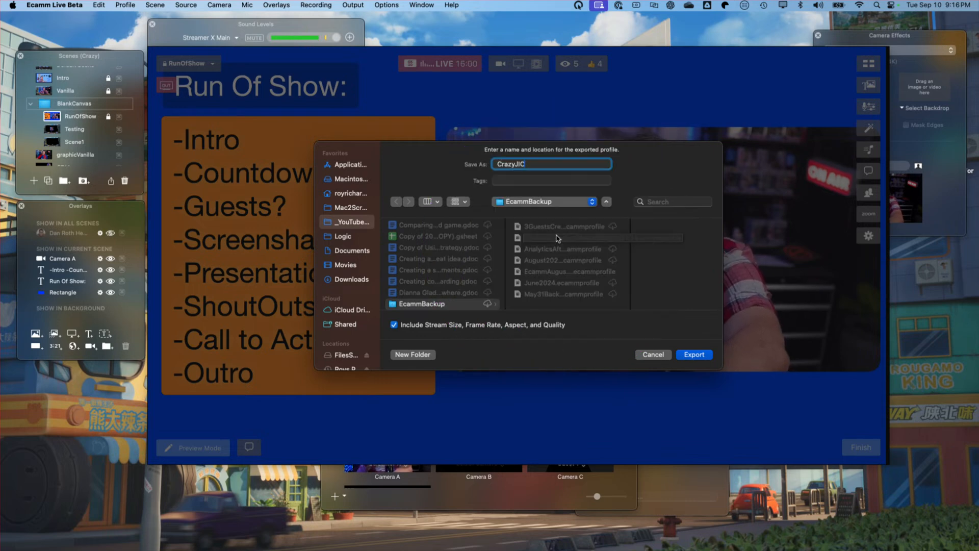
left_click(694, 356)
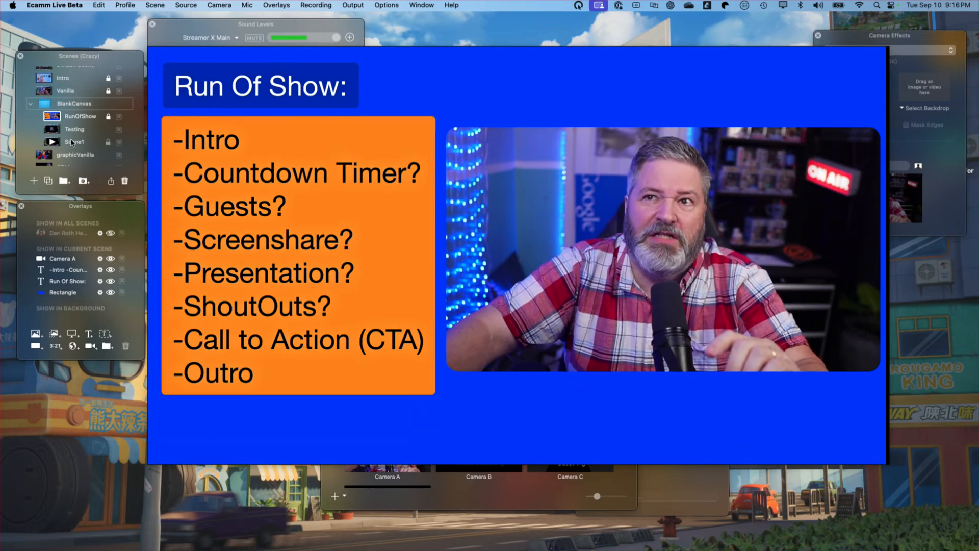
Step: Switch to Scene1 in the BlankCanvas folder and set its source to Blank
left_click(54, 142)
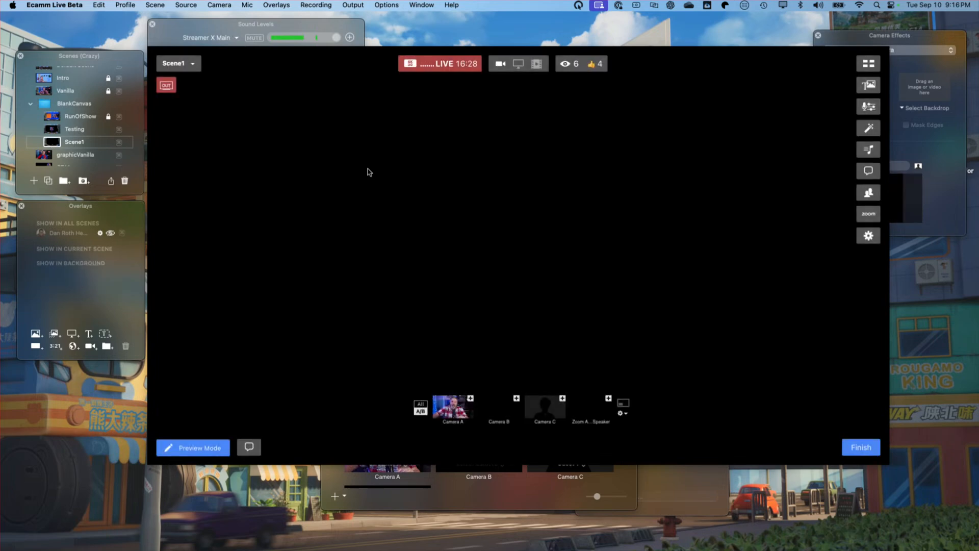
left_click(186, 4)
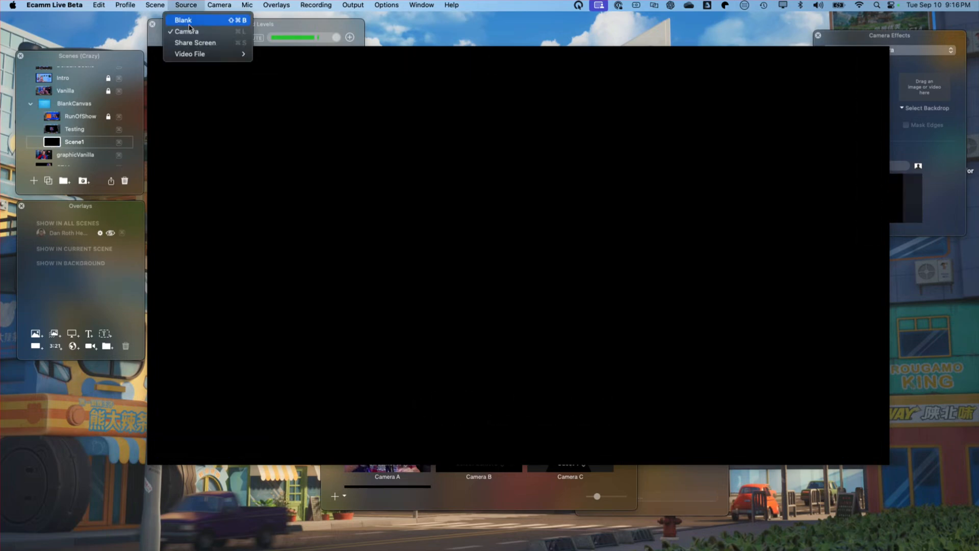
left_click(194, 22)
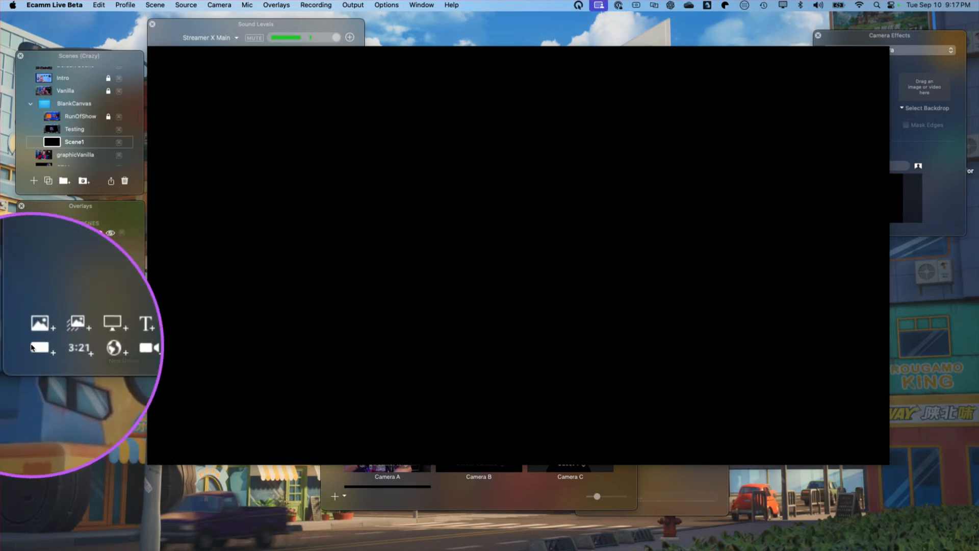
Step: Add a rectangle shape overlay to Scene1 and open its settings
left_click(32, 347)
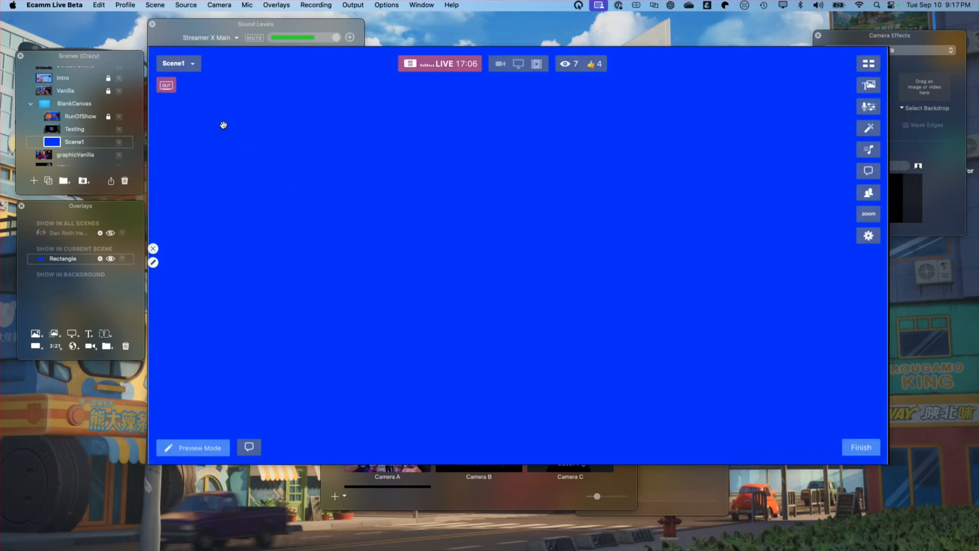
left_click(153, 263)
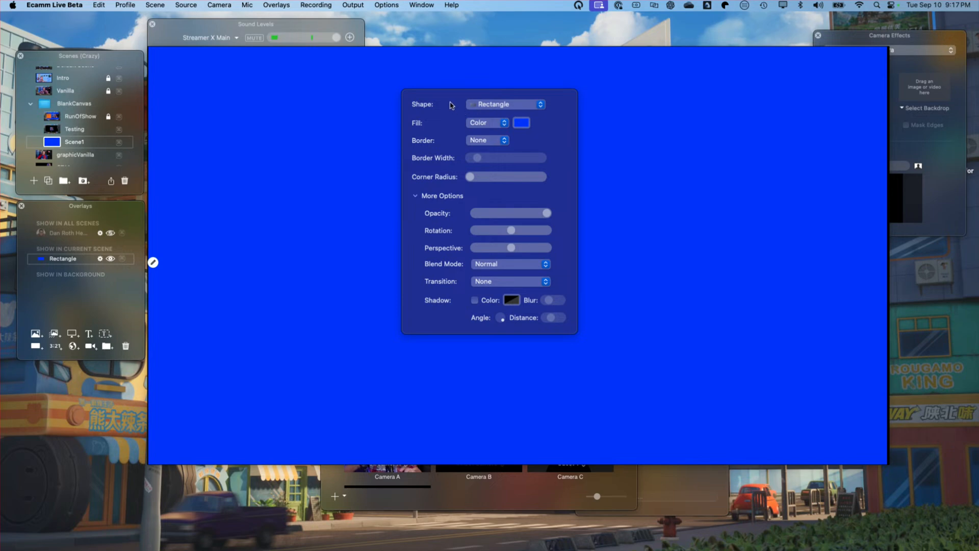
Step: Try cyan, green, orange, red and white fills on the rectangle, and return its fill to Blue
left_click(522, 124)
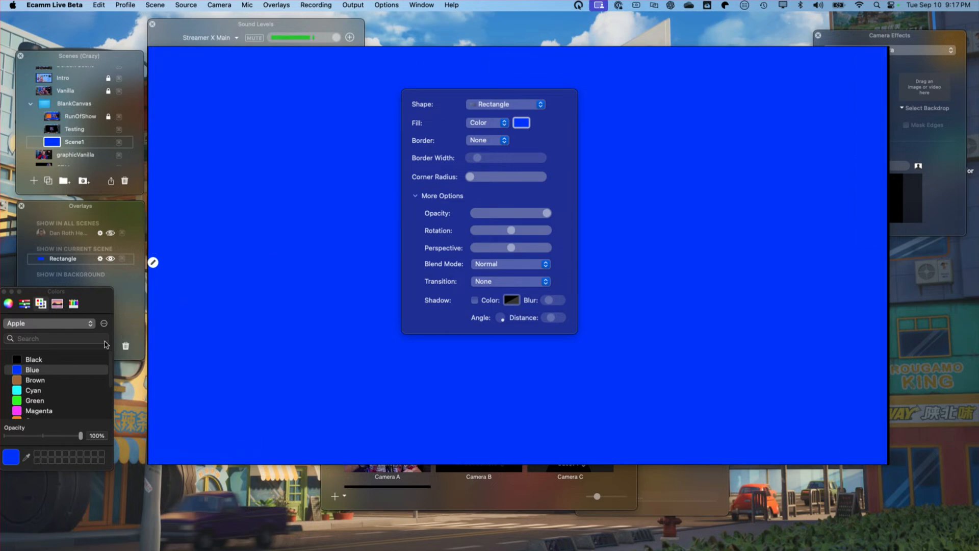
left_click(34, 390)
left_click(35, 400)
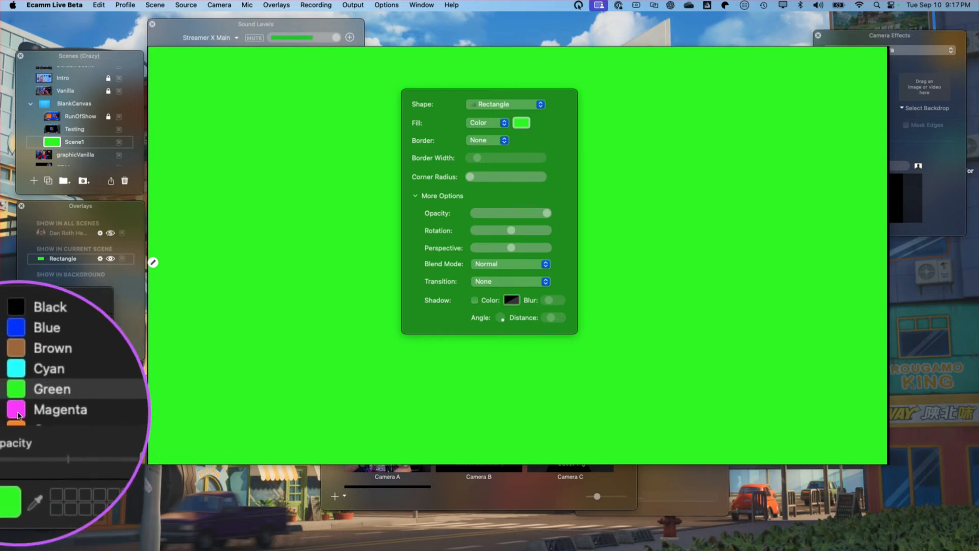
scroll(20, 386, "down", 5)
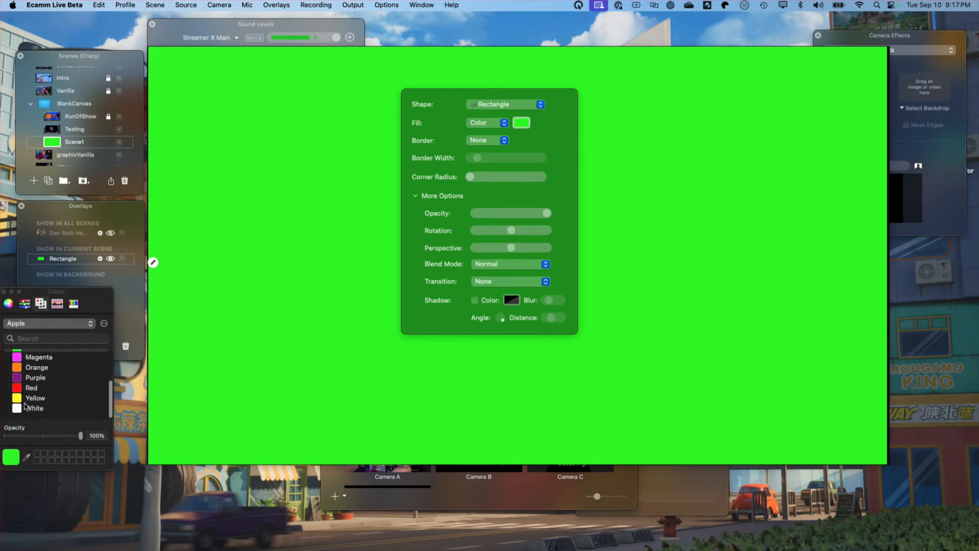
left_click(19, 367)
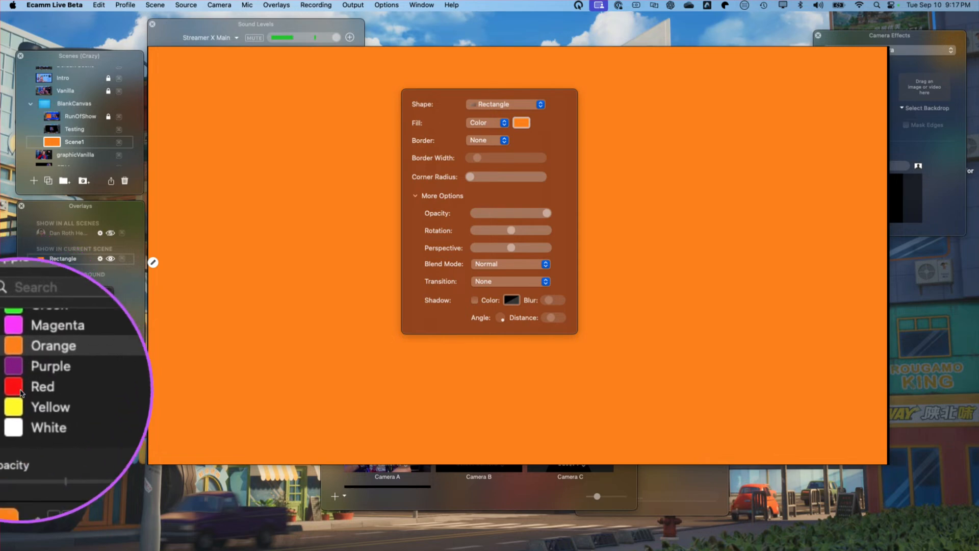
left_click(17, 388)
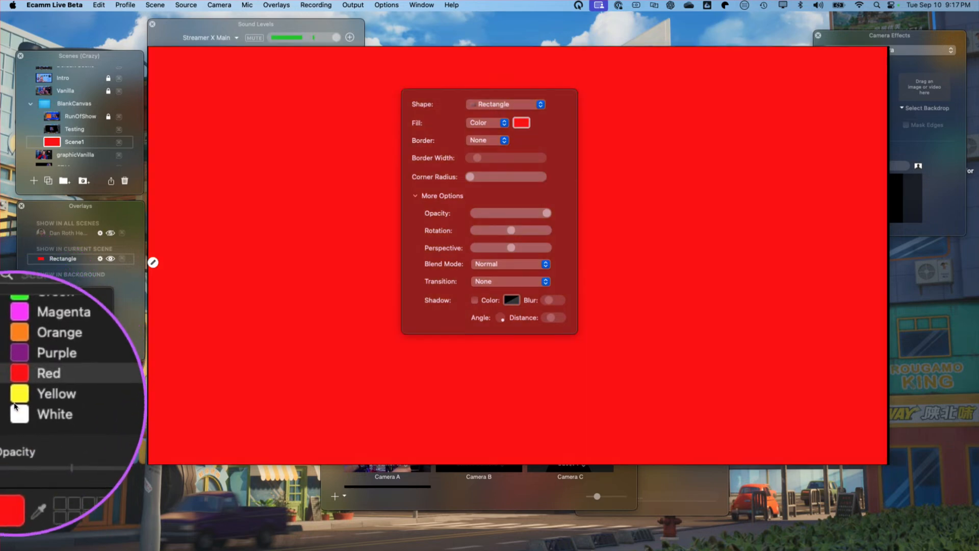
left_click(18, 408)
left_click(17, 410)
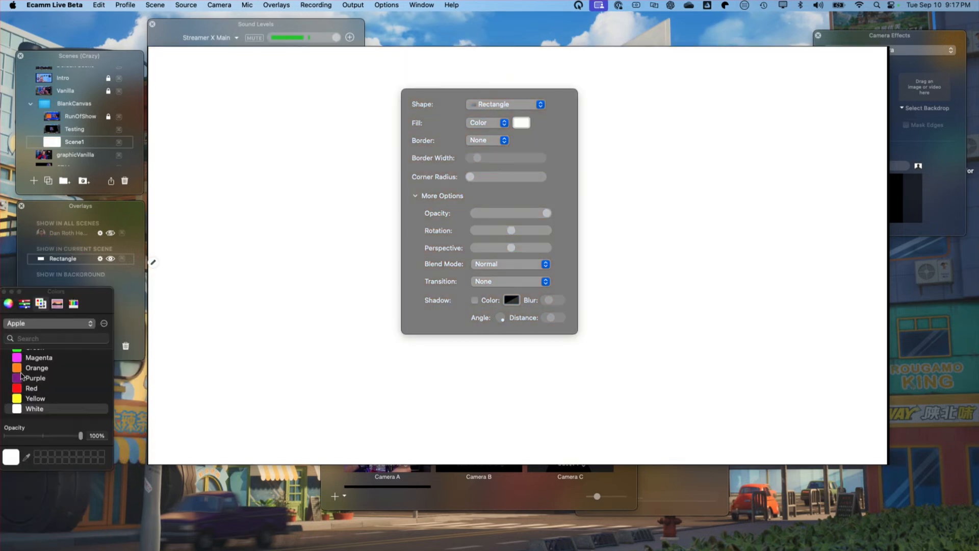
scroll(21, 375, "up", 5)
left_click(19, 372)
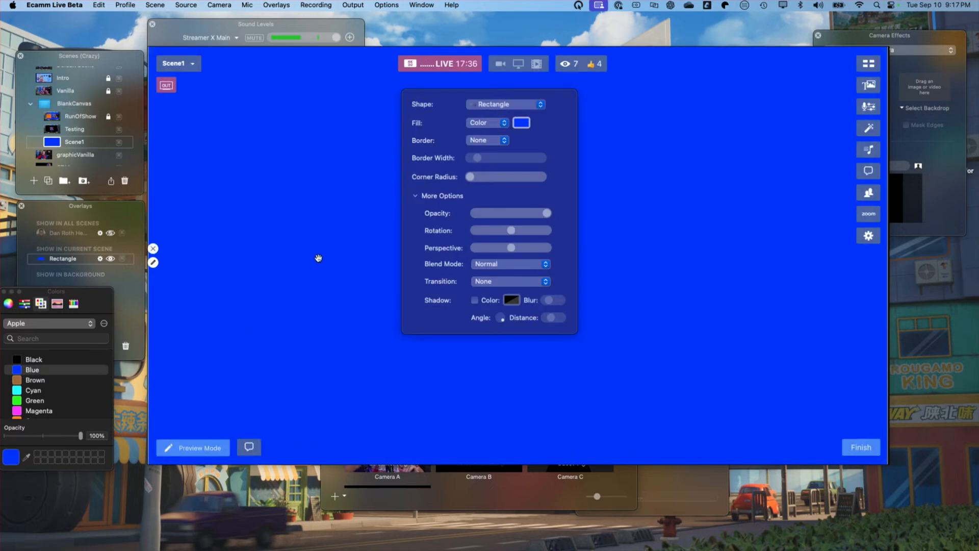
Step: Look through the shape options available for the overlay and keep Rectangle
left_click(510, 105)
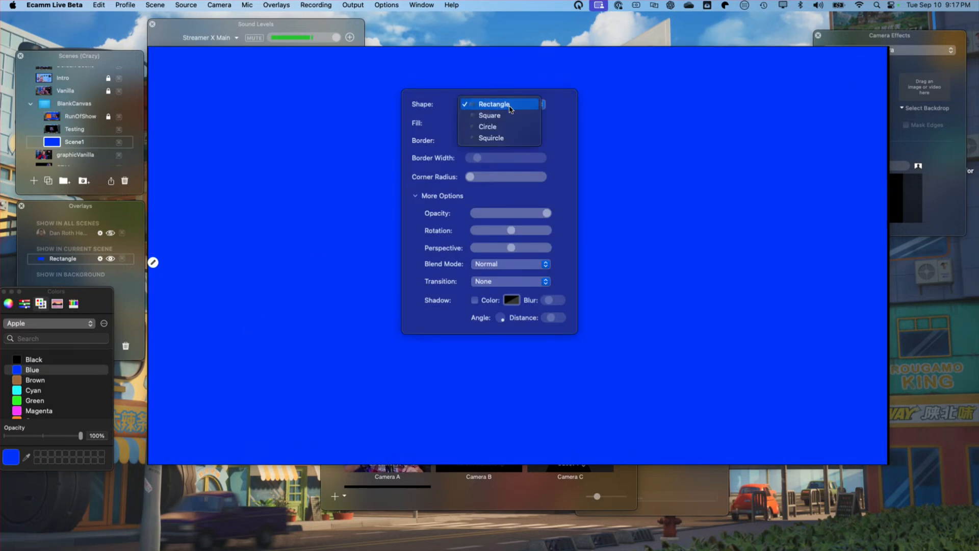
left_click(510, 105)
left_click(510, 105)
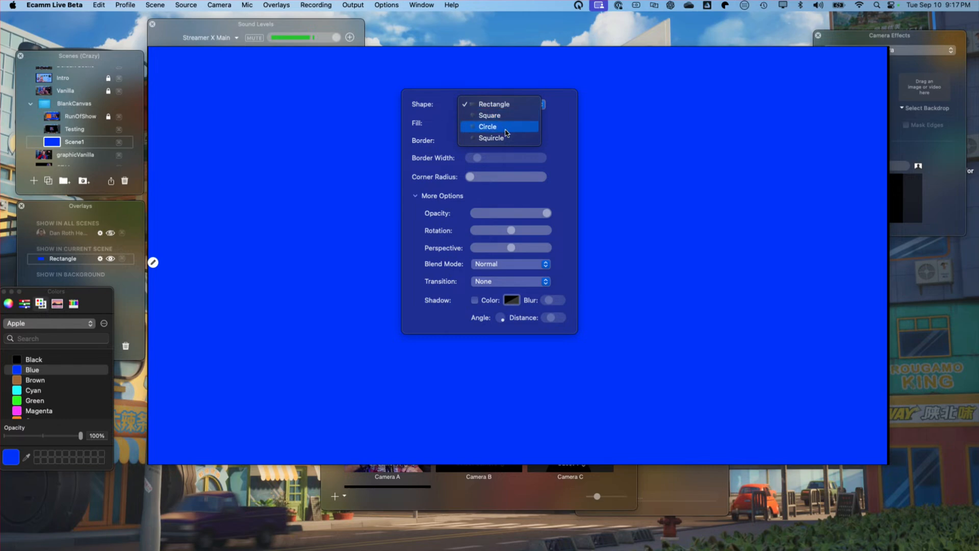
left_click(514, 105)
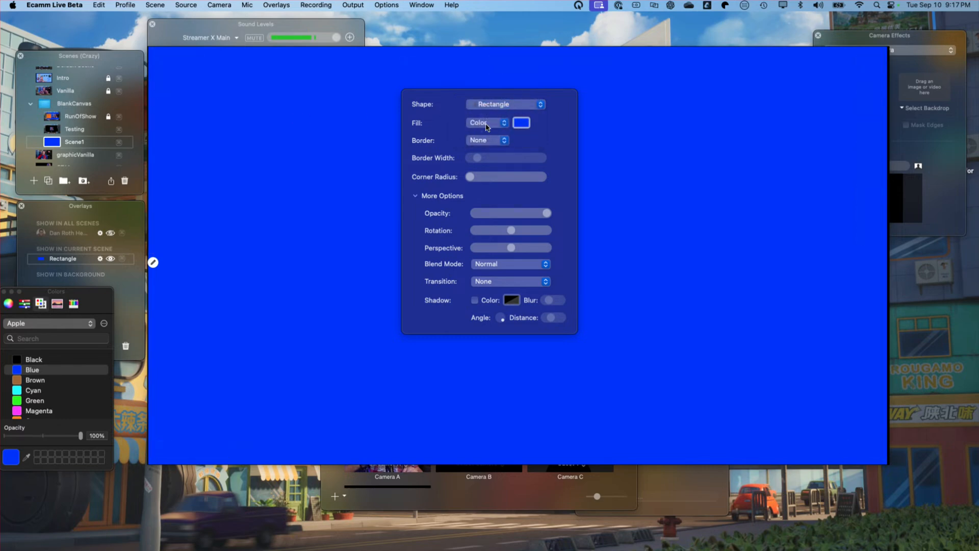
Step: Give the rectangle a Motion border with Green as its first color
left_click(483, 142)
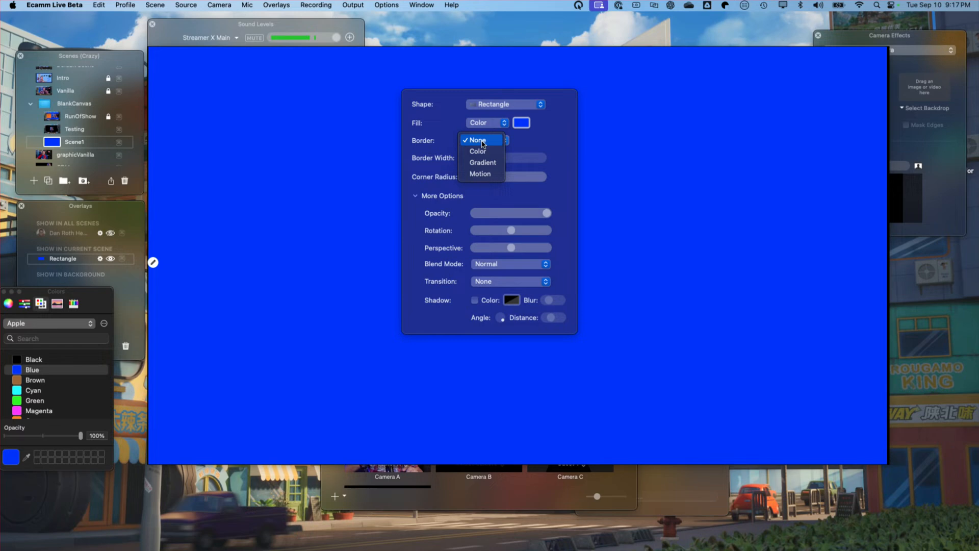
left_click(484, 174)
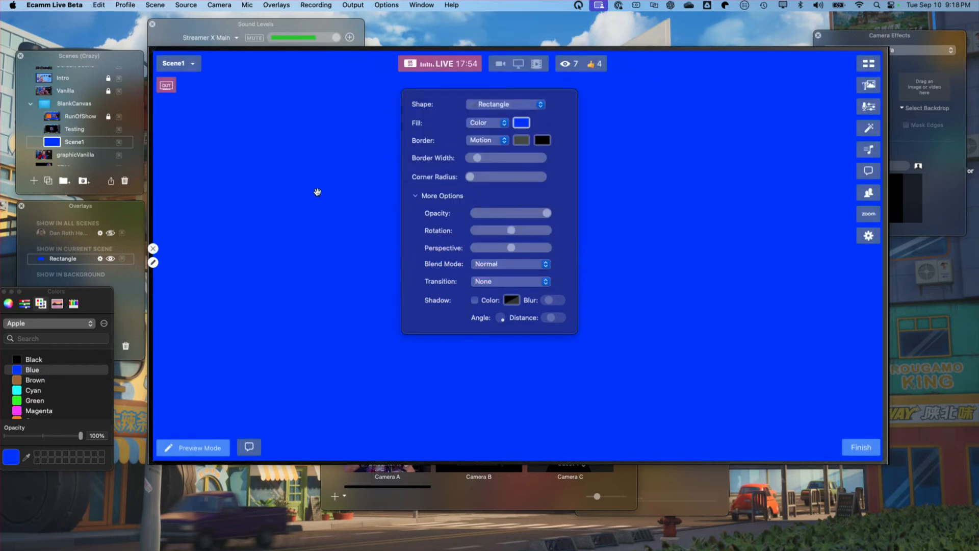
left_click(521, 140)
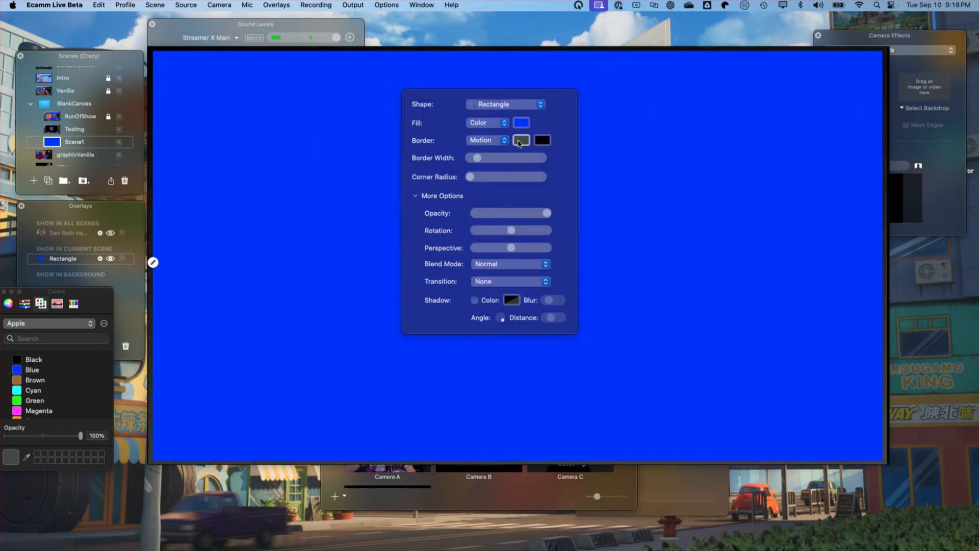
left_click(35, 400)
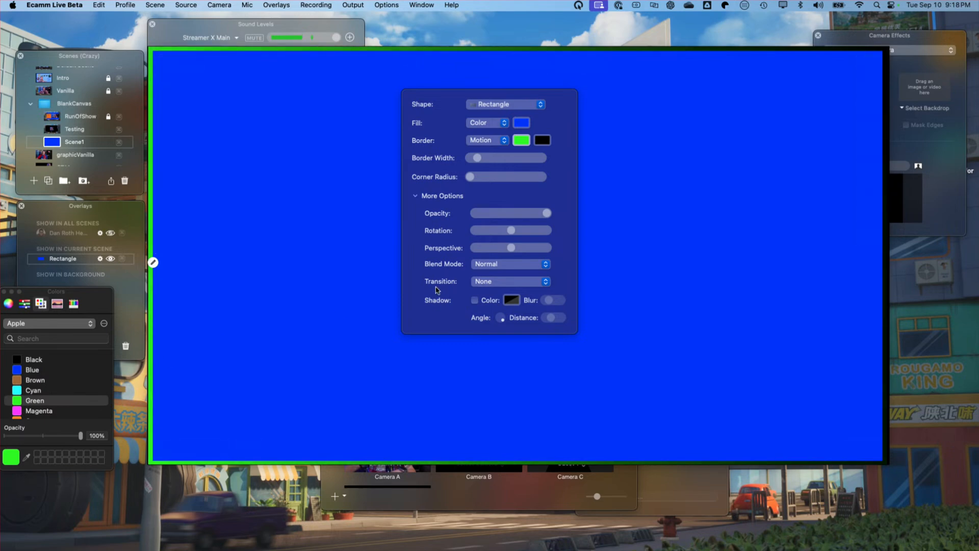
Step: Set the second color of the rectangle's Motion border to Magenta
left_click(543, 140)
scroll(20, 404, "down", 1)
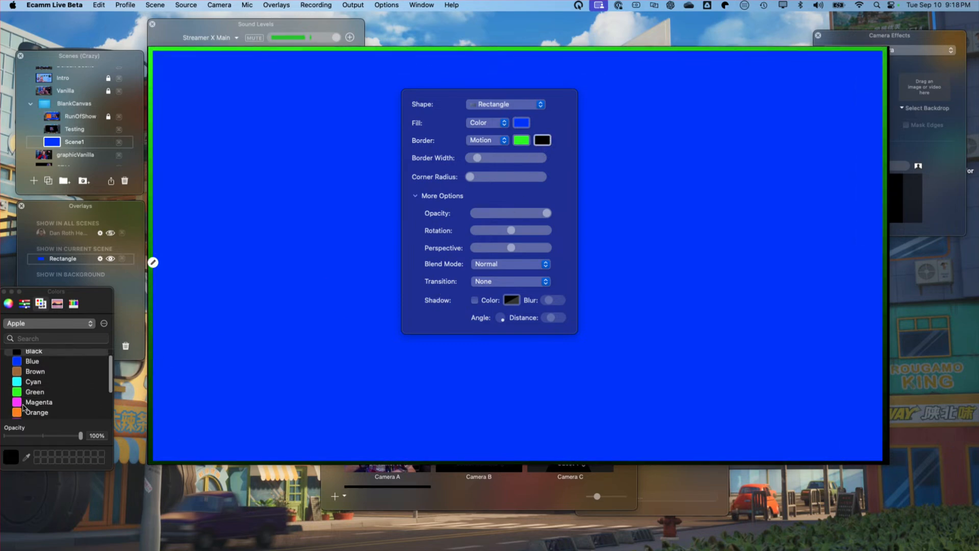
left_click(19, 403)
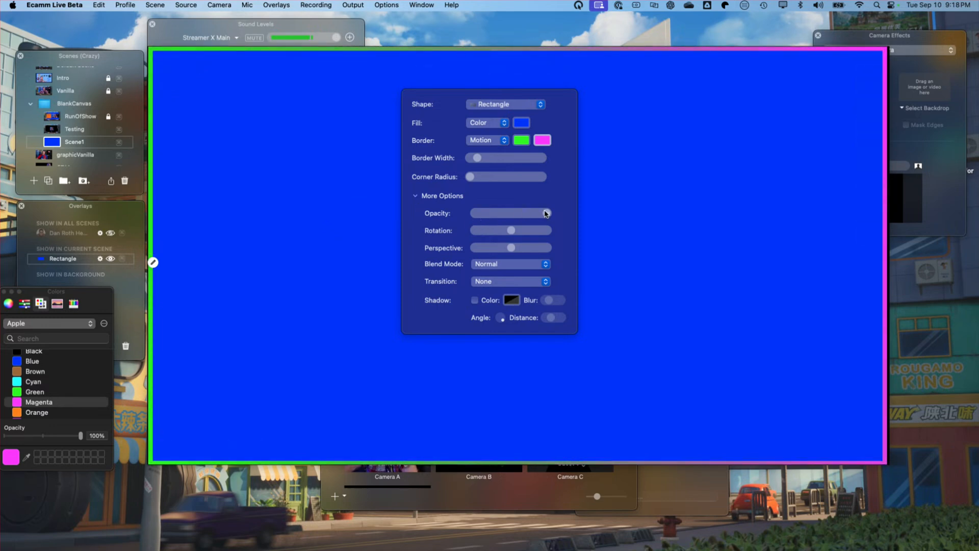
Step: Examine the rectangle's opacity, rotation, perspective, blend mode and transition options, and close its settings without changing them
mouse_move(546, 213)
left_mouse_down()
mouse_move(491, 213)
mouse_move(556, 216)
left_mouse_up()
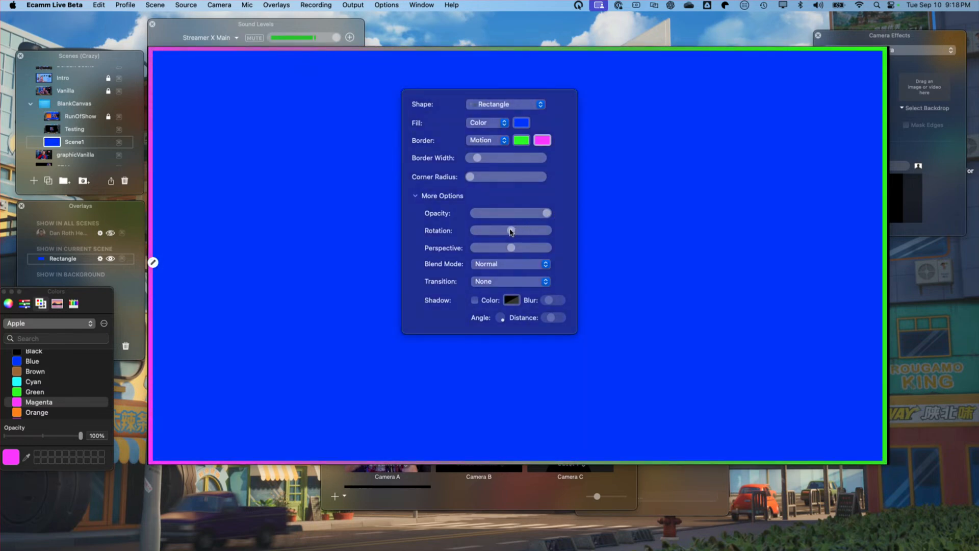
mouse_move(511, 248)
left_mouse_down()
mouse_move(493, 249)
mouse_move(533, 249)
mouse_move(510, 249)
left_mouse_up()
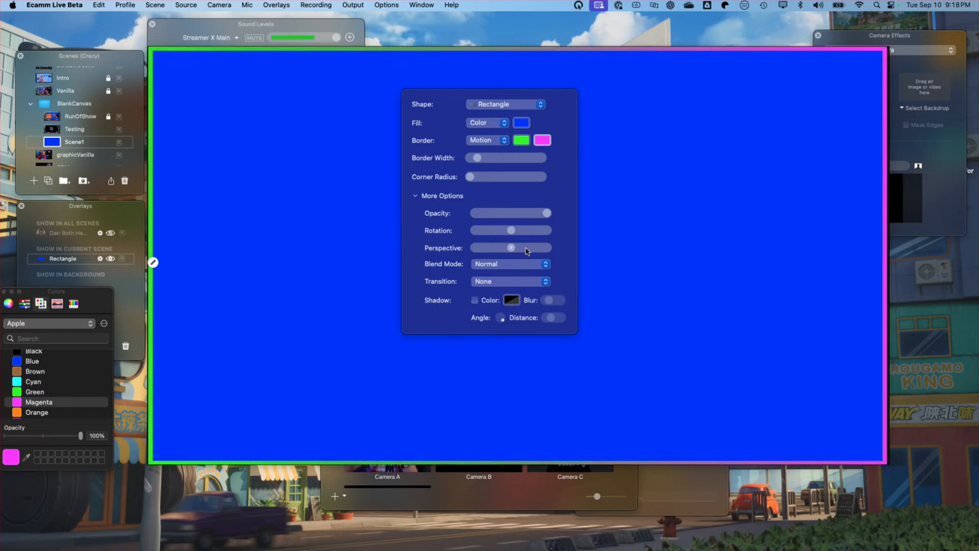
key("ctrl+m")
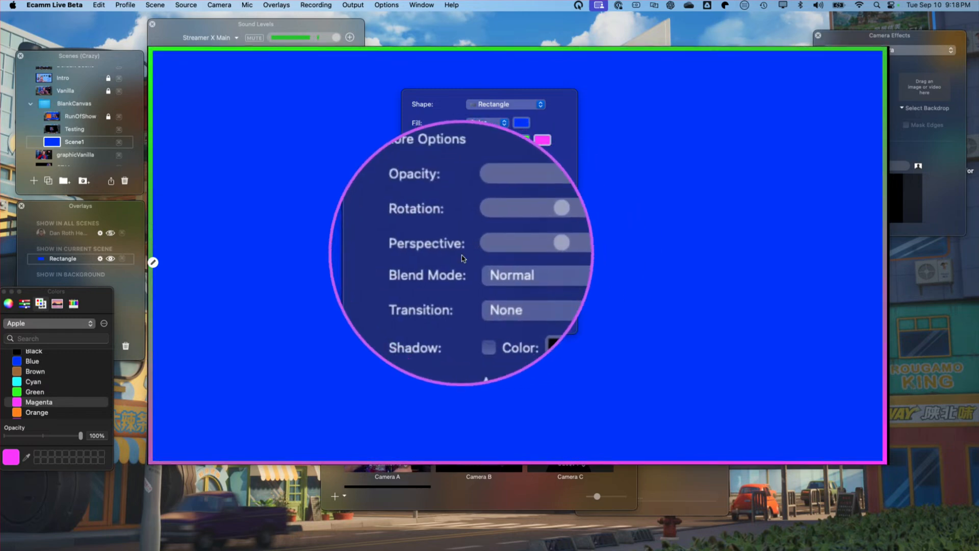
left_click(484, 266)
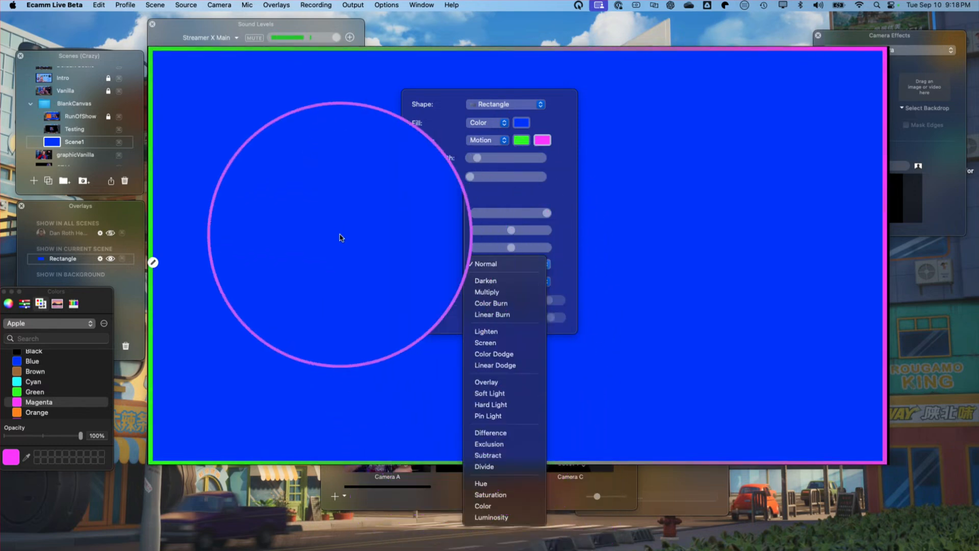
left_click(441, 245)
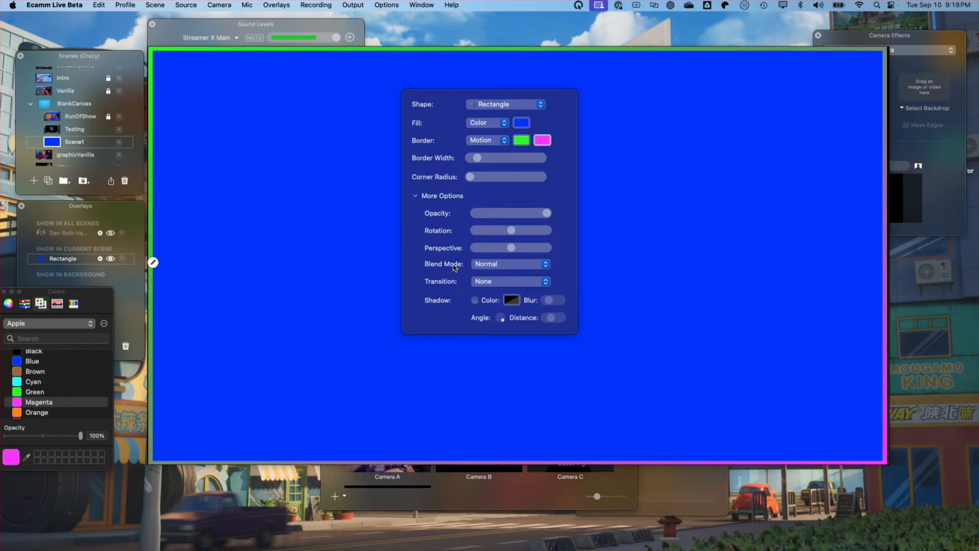
left_click(486, 281)
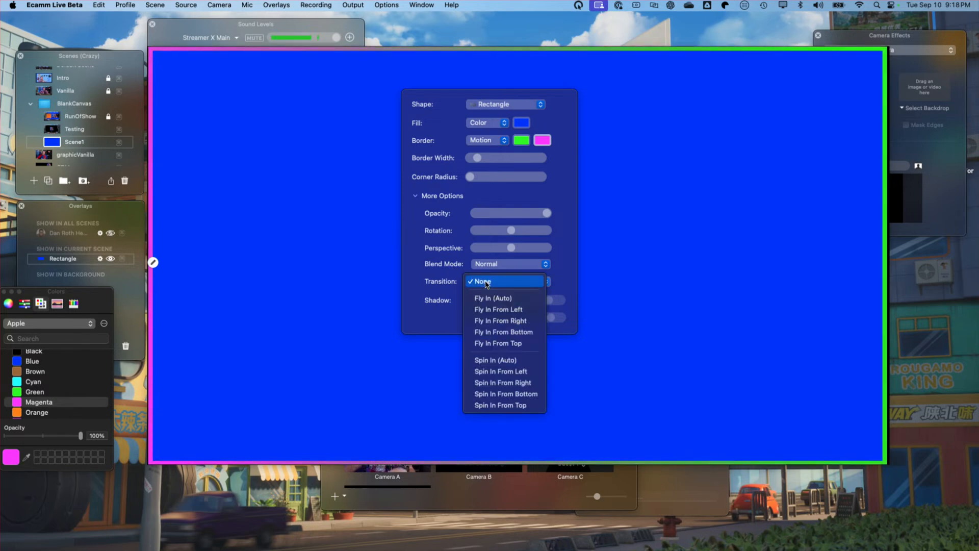
left_click(450, 281)
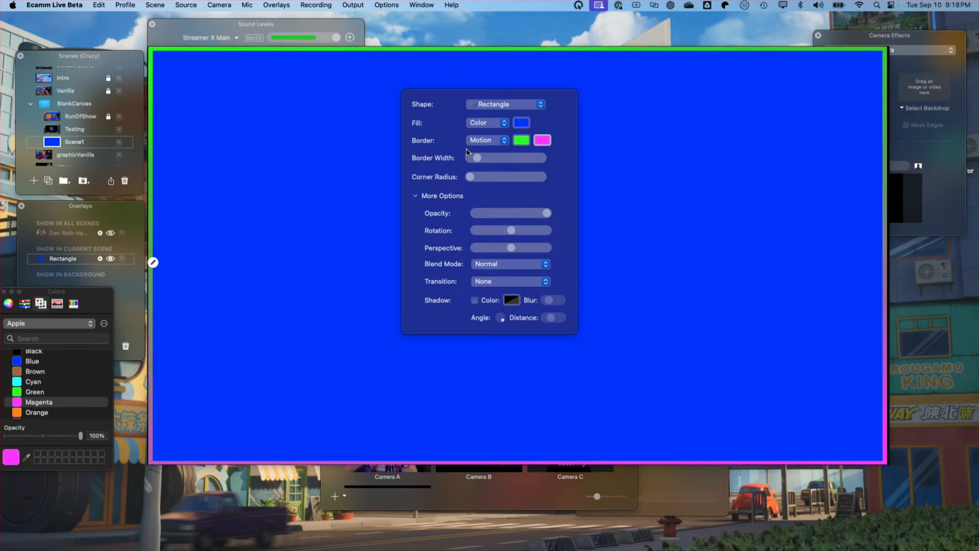
mouse_move(369, 163)
left_click(389, 144)
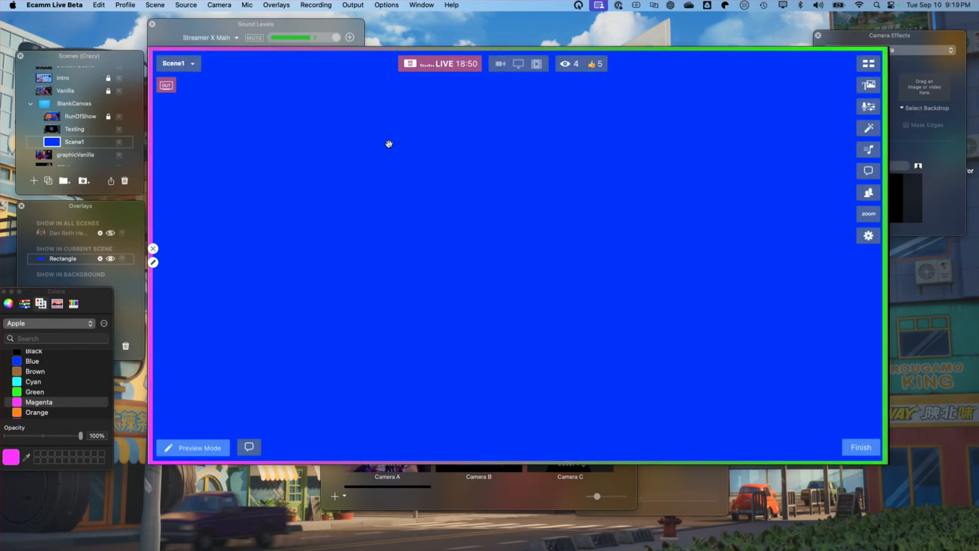
Step: Add a new camera overlay showing Camera A to Scene1
left_click(275, 5)
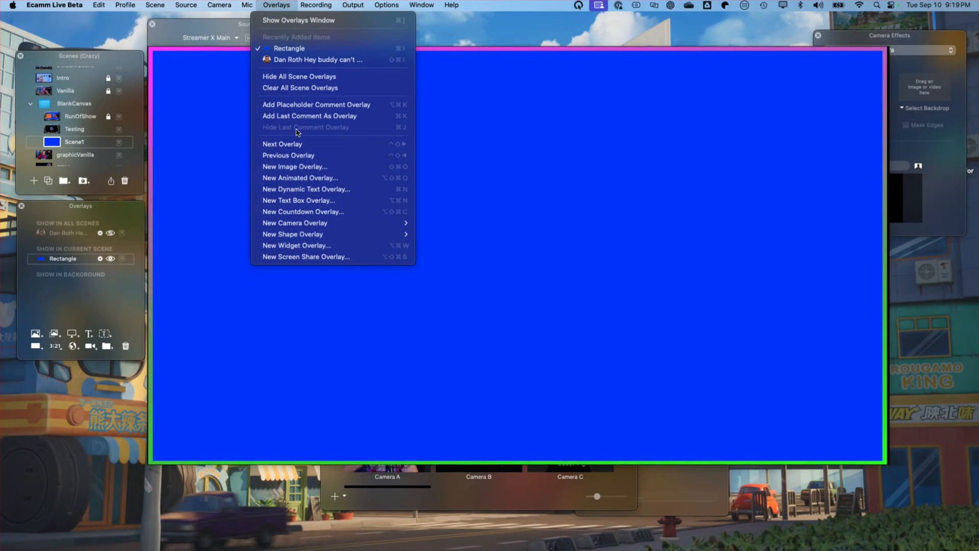
mouse_move(306, 224)
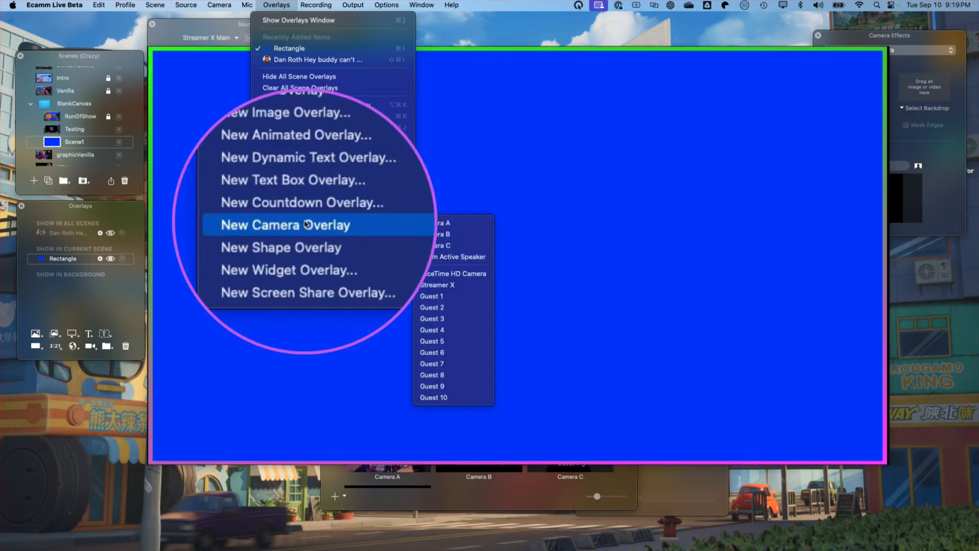
left_click(445, 227)
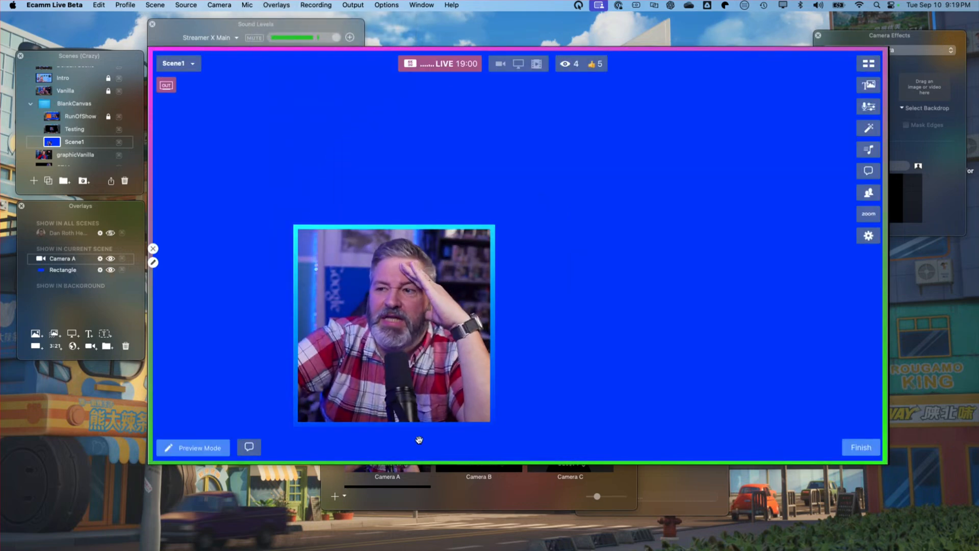
Step: Examine the camera sources selectable for Camera A and Camera B in the Camera Switcher, and close the switcher
left_click(456, 503)
left_click_drag(409, 407, 564, 176)
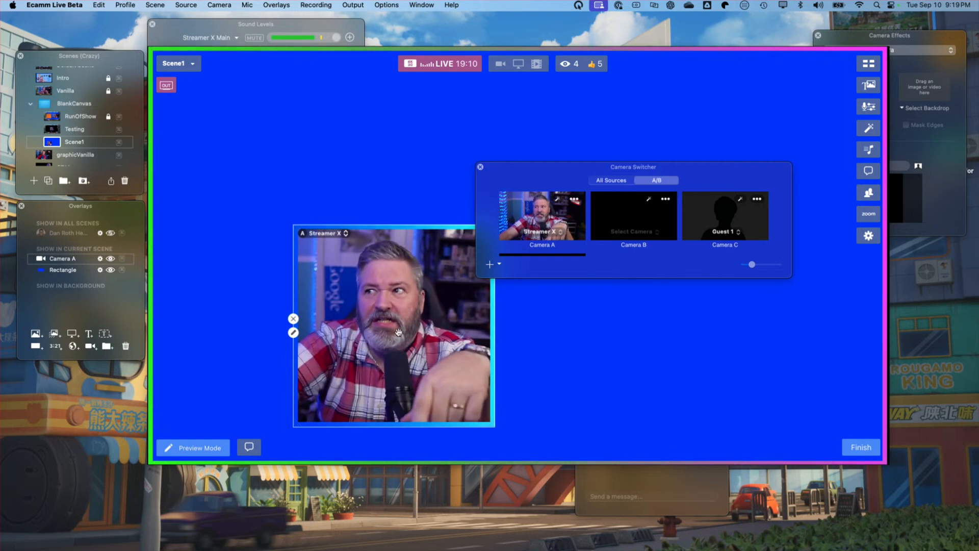
left_click(545, 230)
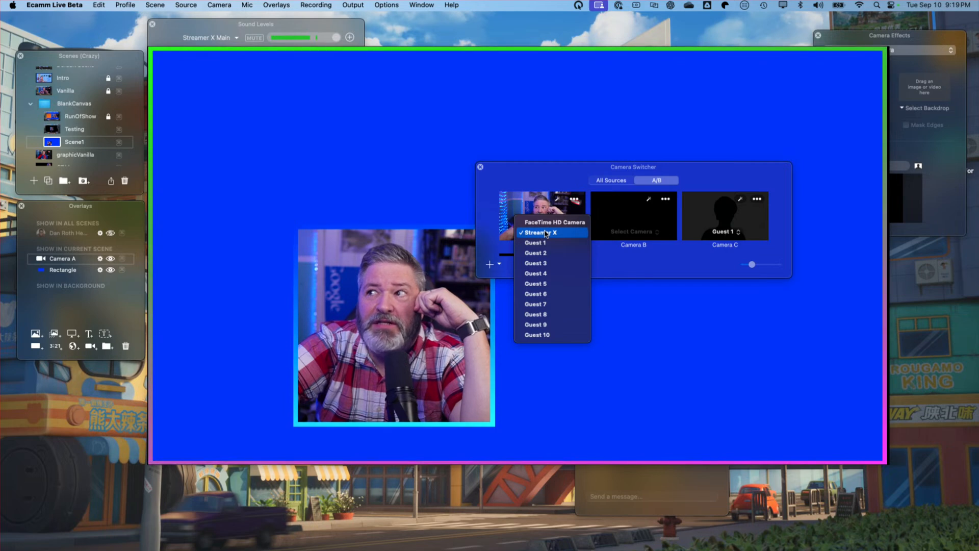
left_click(597, 256)
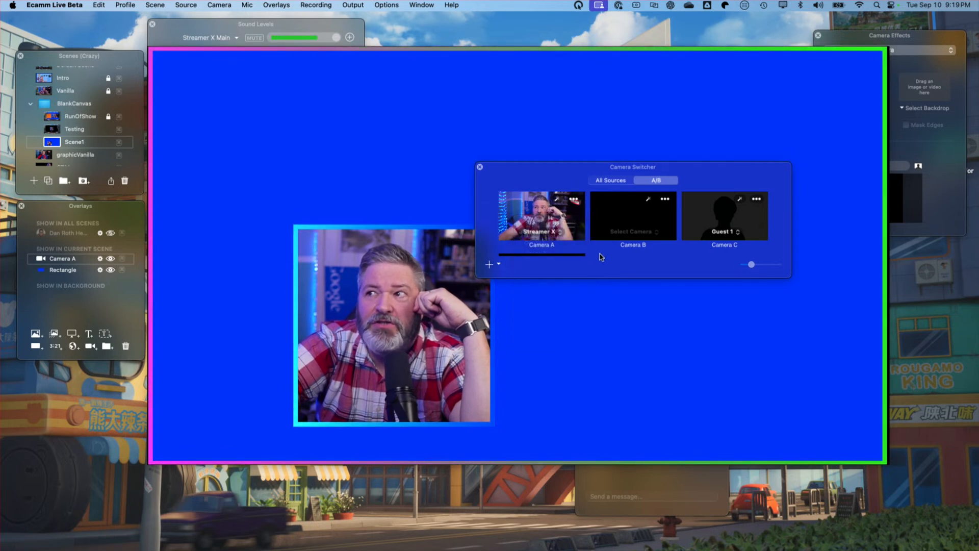
left_click(627, 233)
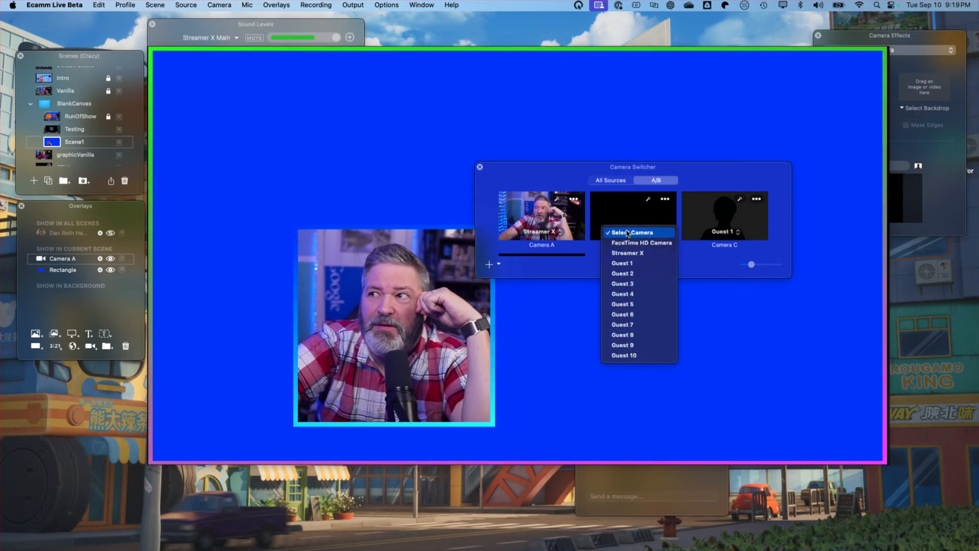
left_click(624, 226)
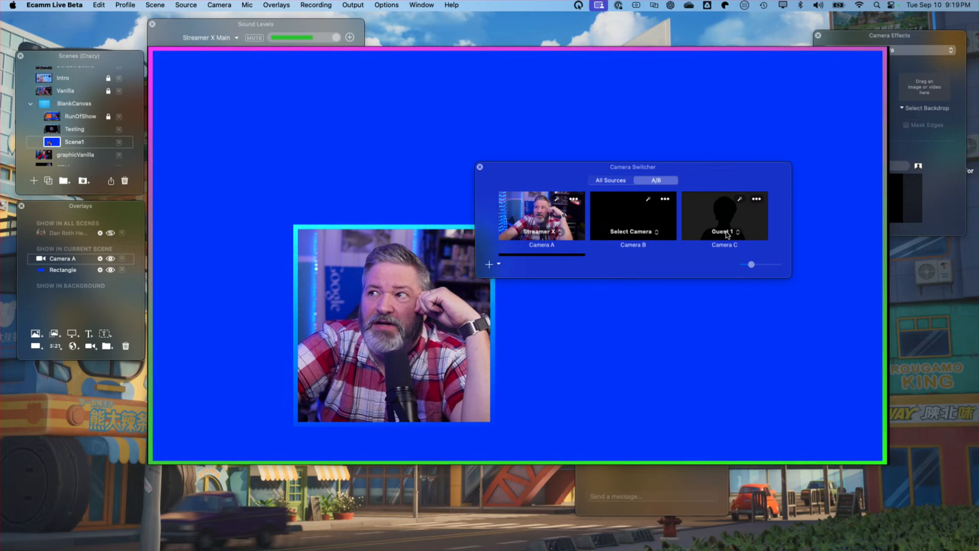
left_click(480, 166)
Step: Move the camera overlay toward the canvas's upper right and try the Tall (9:16), Squircle, Circle, Square and Classic (4:3) shapes on it
left_click_drag(420, 277, 716, 147)
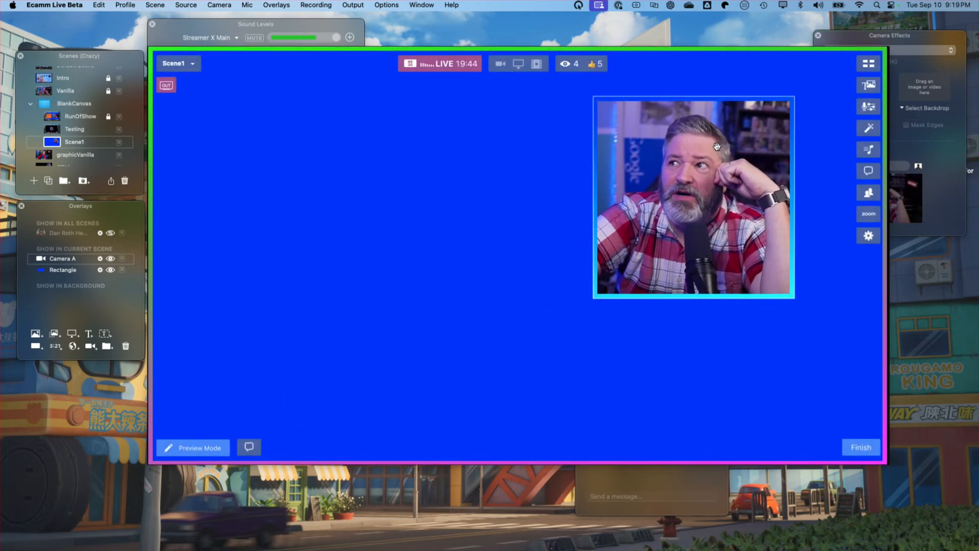
left_click(592, 204)
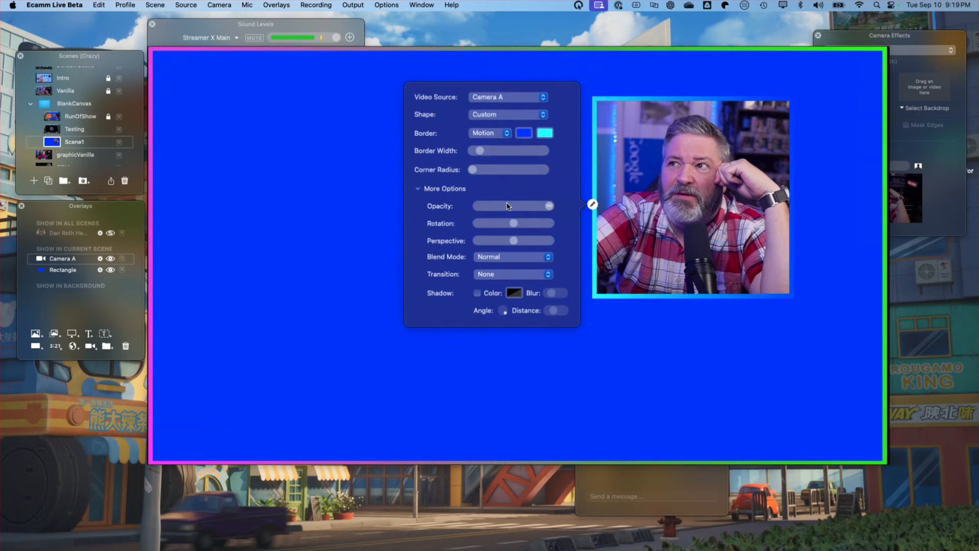
left_click(500, 115)
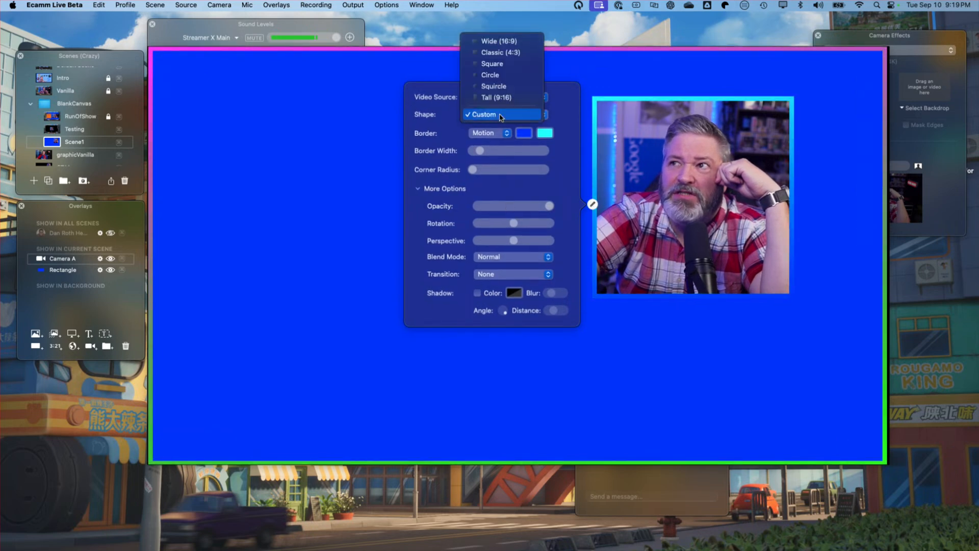
left_click(497, 96)
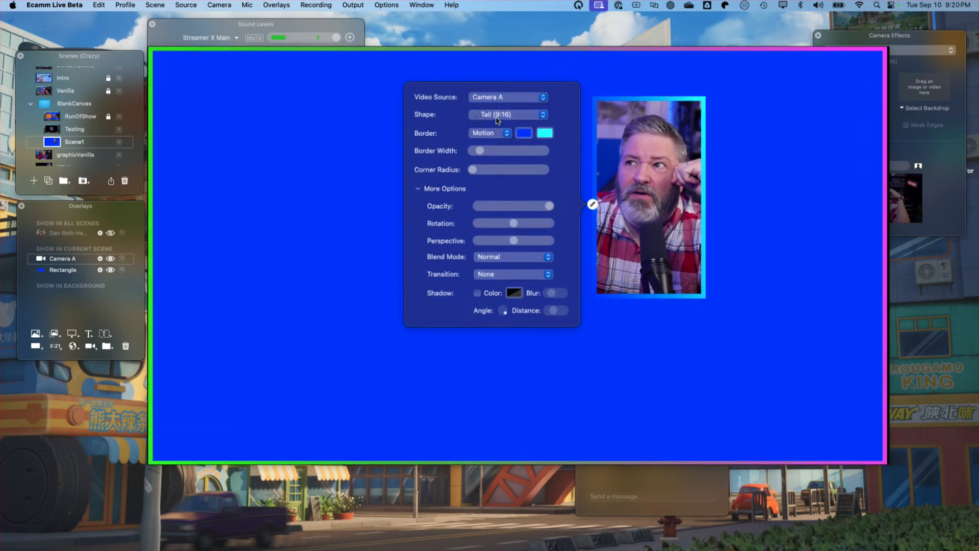
left_click(496, 118)
left_click(496, 109)
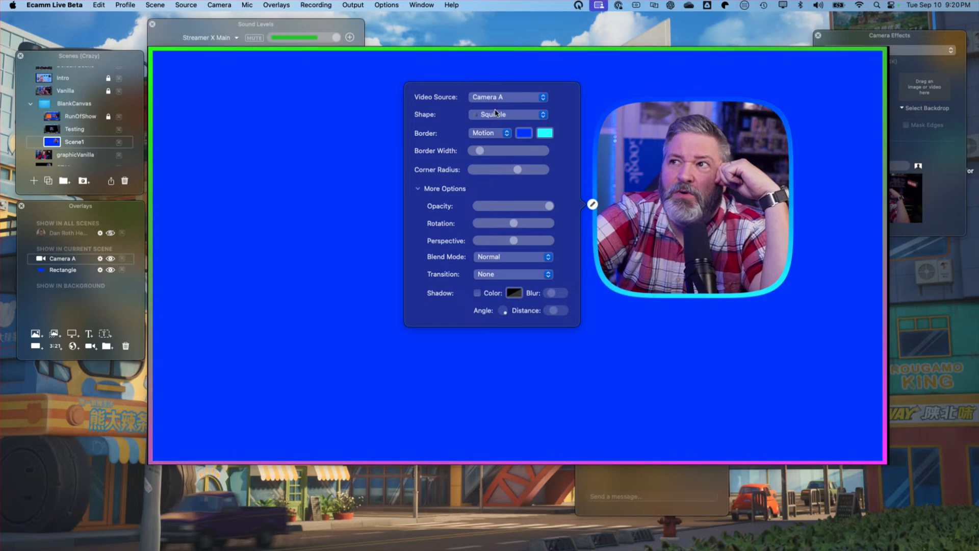
left_click(496, 113)
left_click(491, 104)
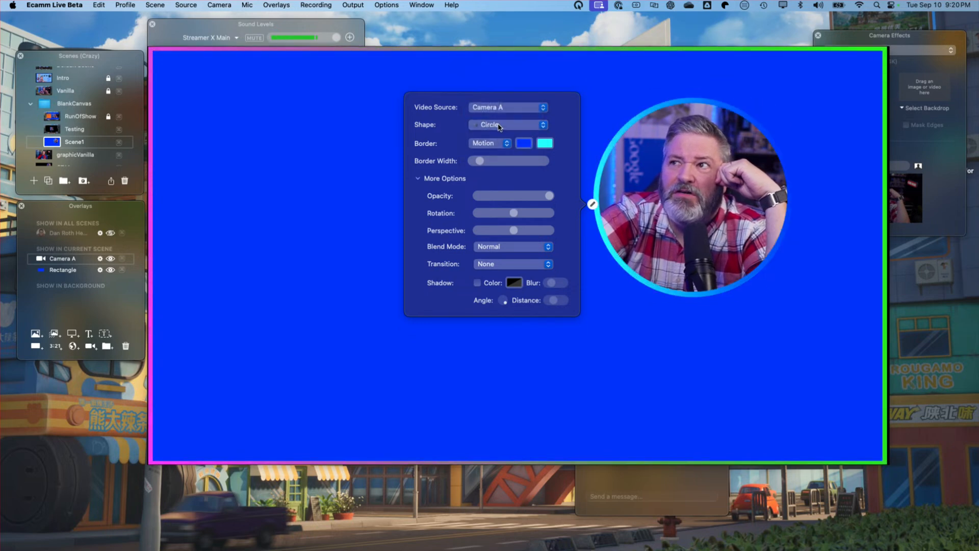
left_click(494, 125)
left_click(494, 114)
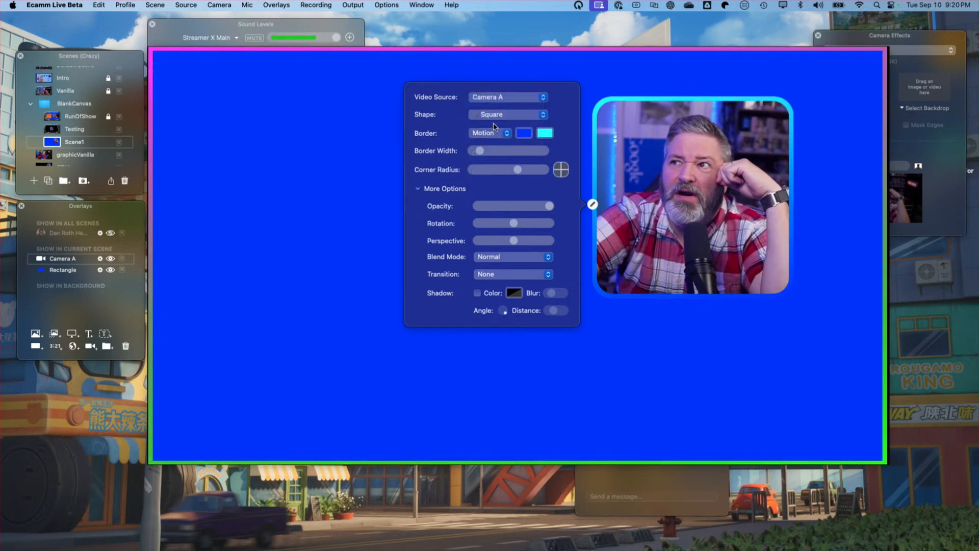
left_click(496, 114)
left_click(497, 104)
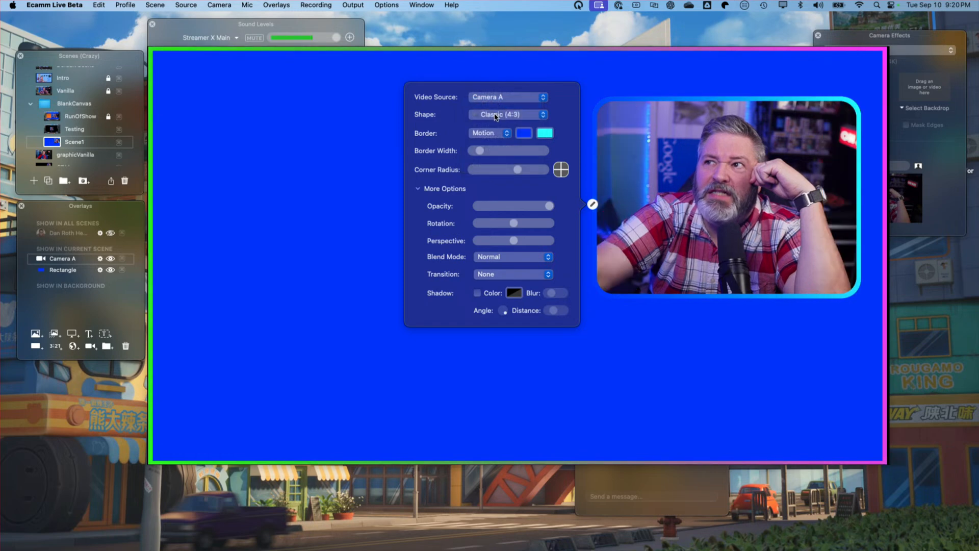
Step: Give the camera overlay Wide (16:9) proportions, switch its shape to Custom, and move it to the upper middle of the canvas
left_click(494, 115)
left_click(494, 104)
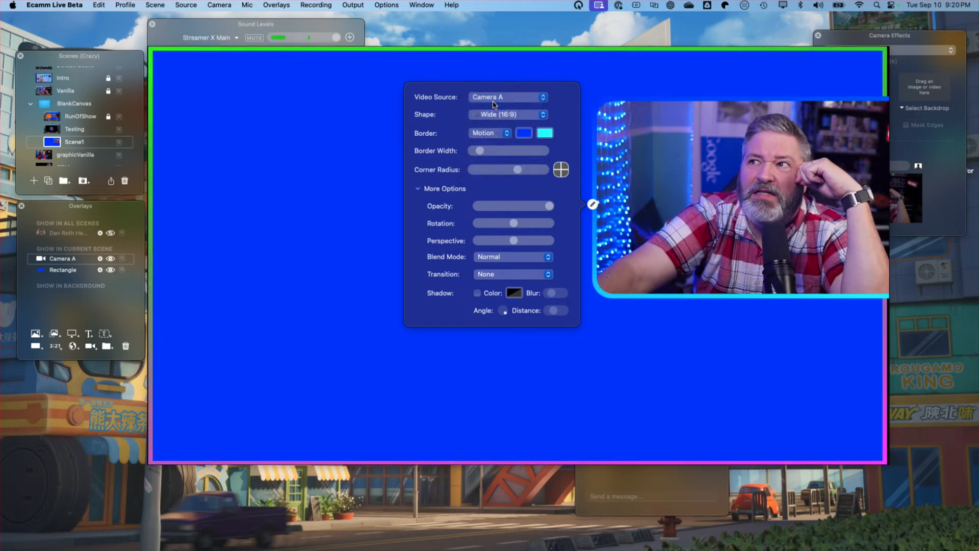
left_click(494, 114)
left_click(484, 187)
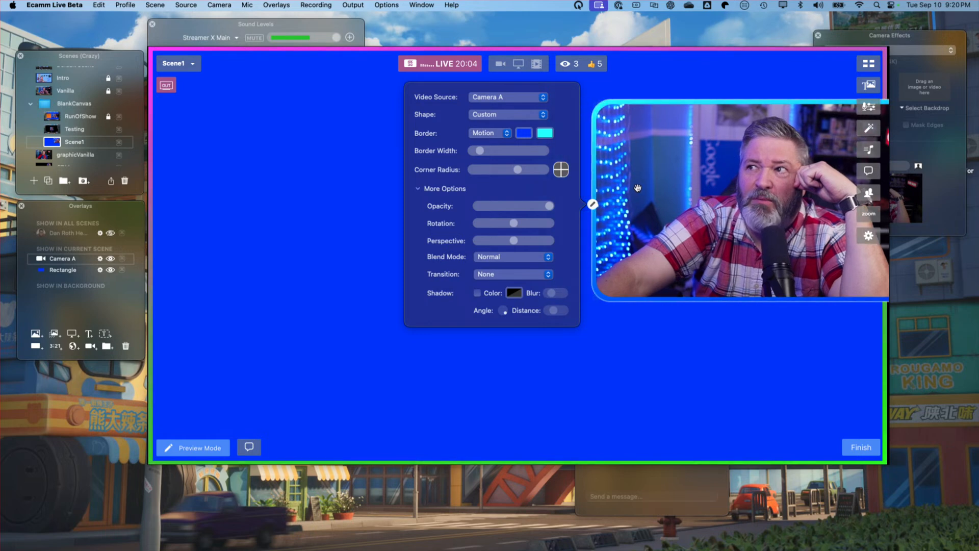
left_click(564, 146)
left_click_drag(610, 148, 412, 153)
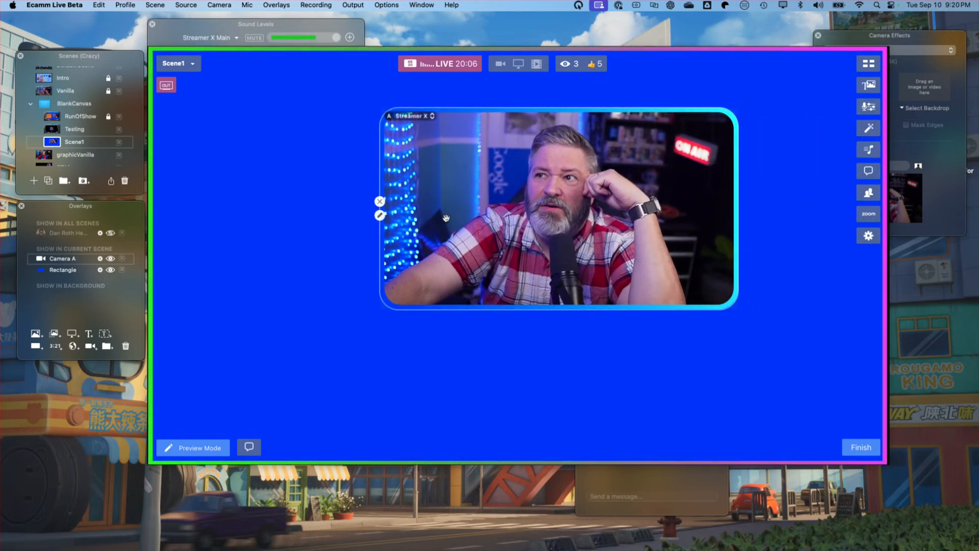
Step: Remove the camera overlay's corner rounding and replace its Motion border with a thin solid Color border in Green
left_click(380, 215)
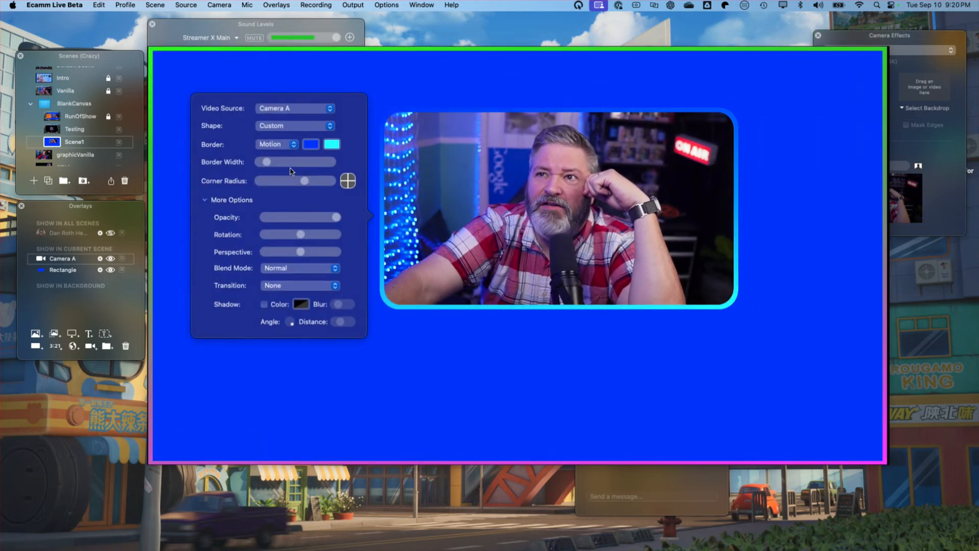
left_click_drag(303, 182, 259, 164)
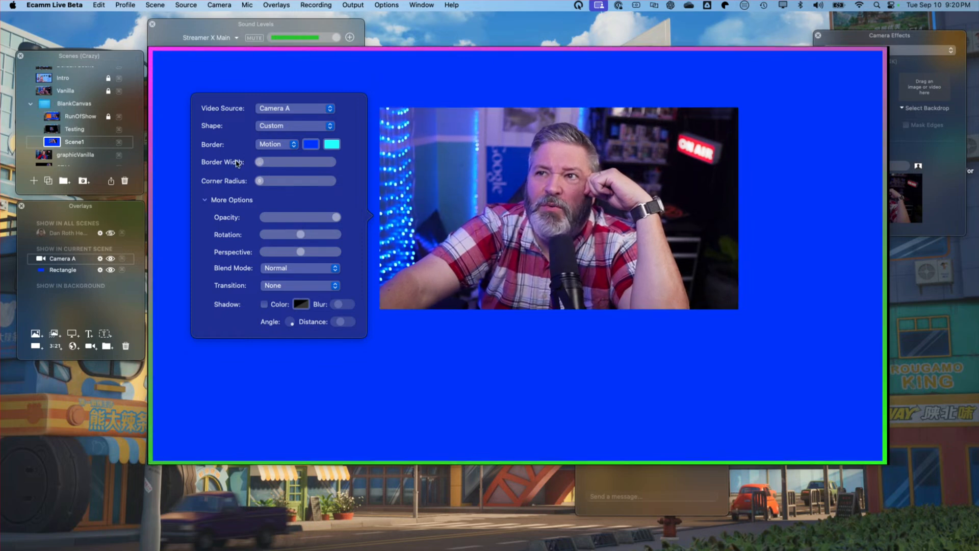
left_click(270, 145)
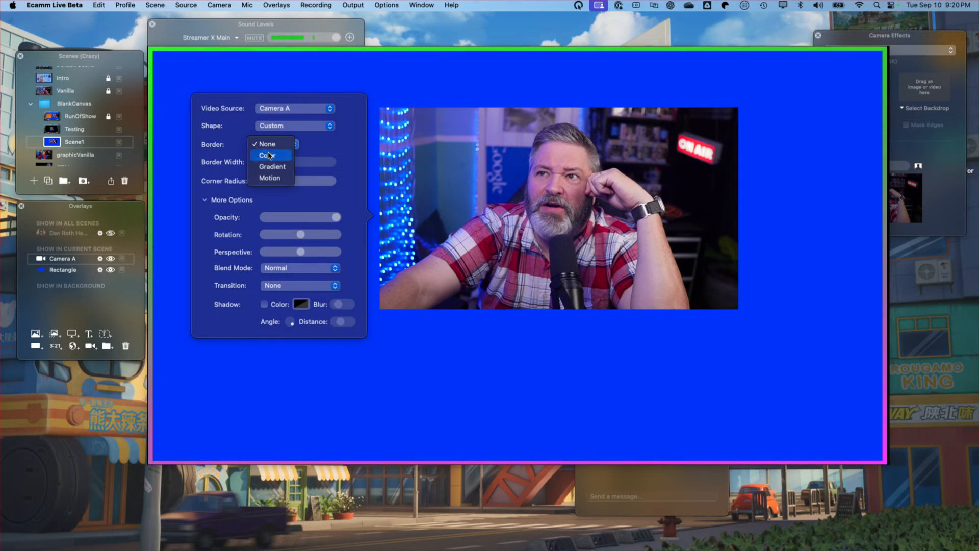
left_click(270, 154)
left_click(315, 149)
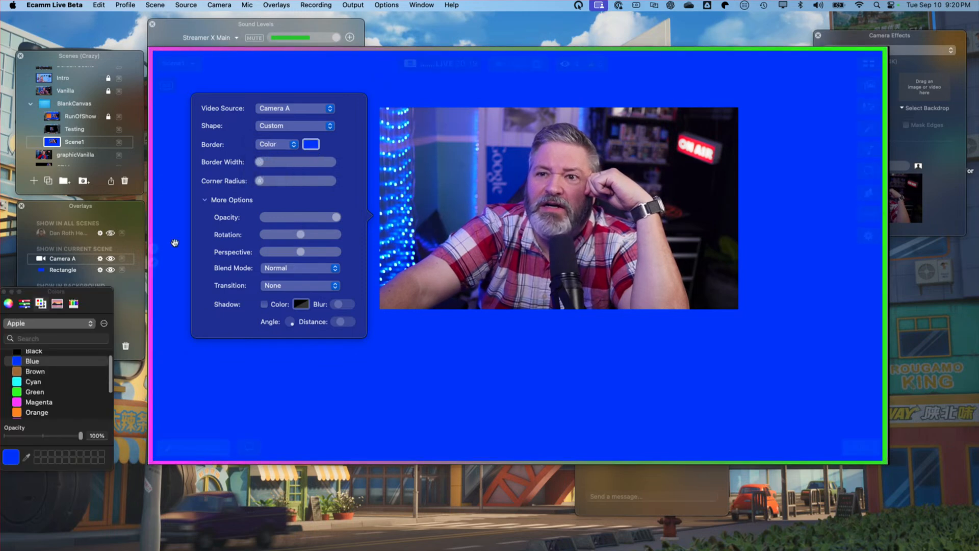
left_click(20, 392)
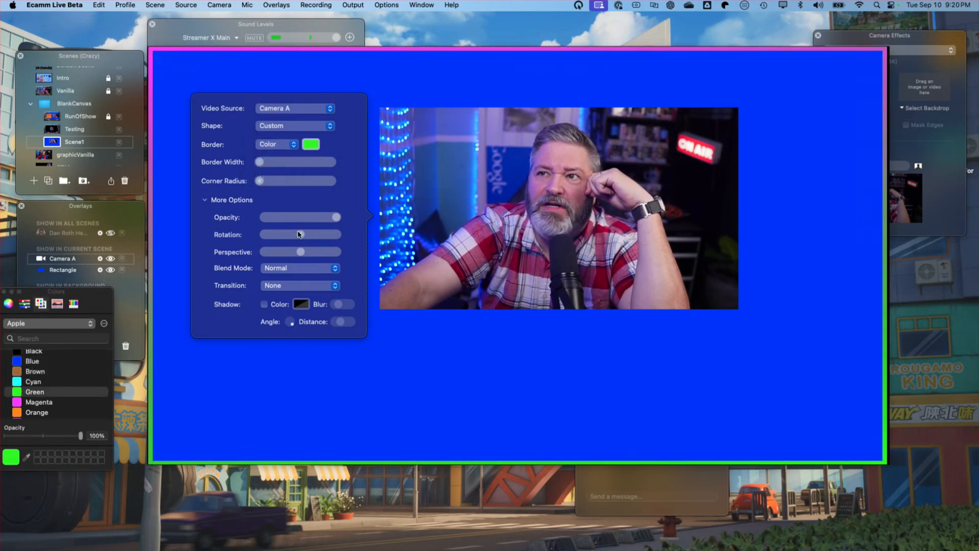
left_click_drag(261, 162, 264, 162)
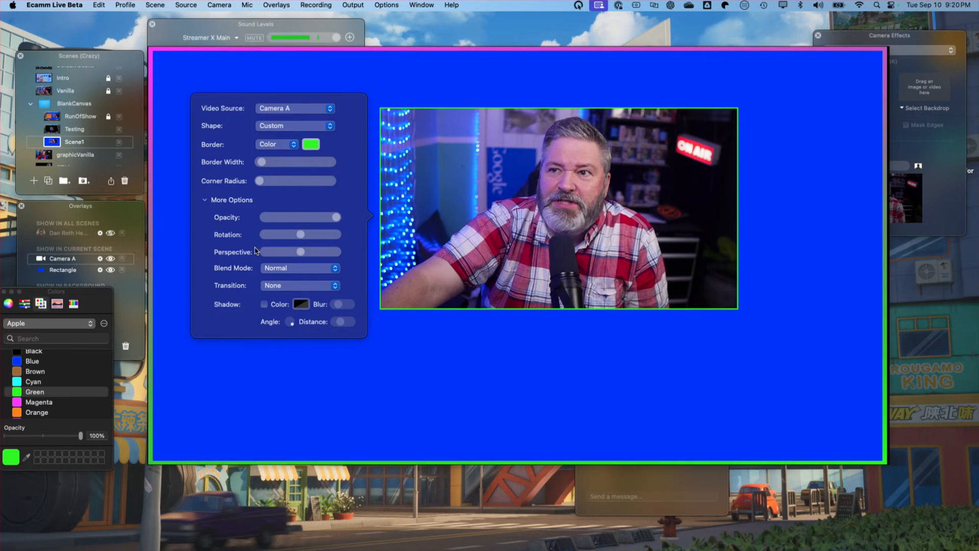
Step: Turn on the camera overlay's shadow and close its settings
left_click(265, 305)
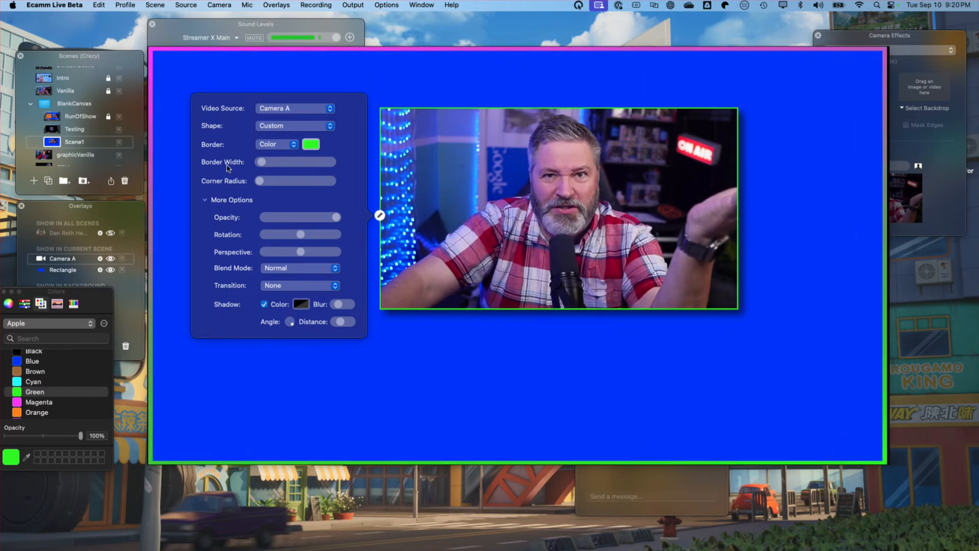
left_click(253, 80)
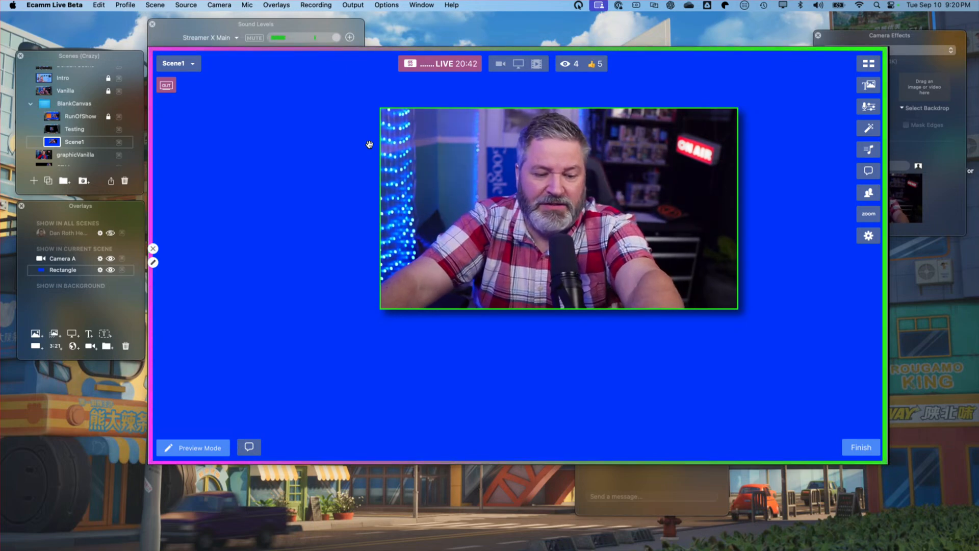
Step: Go back through the preceding scenes to RunOfShow and Intro, and forward to Vanilla, to review them
key("super+[")
key("super+[")
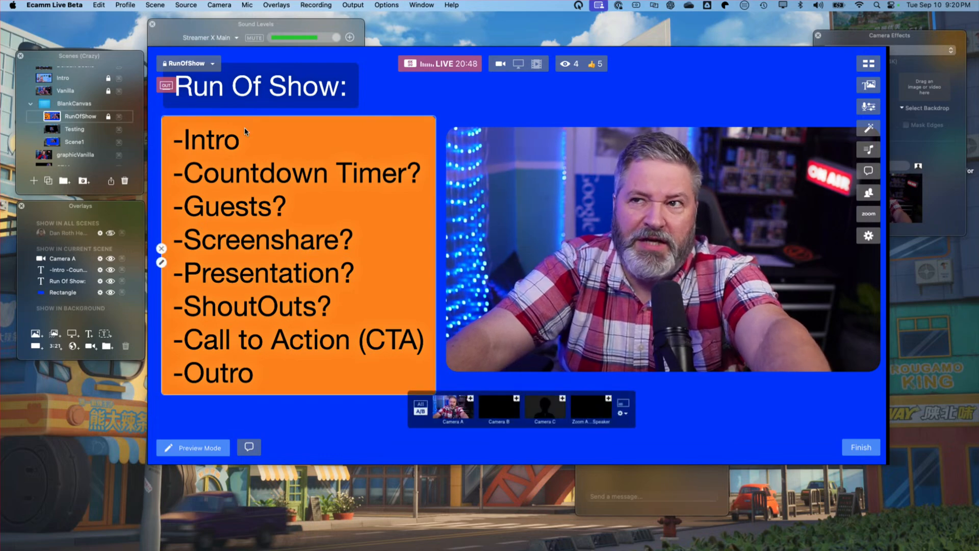
key("super+[")
key("super+[")
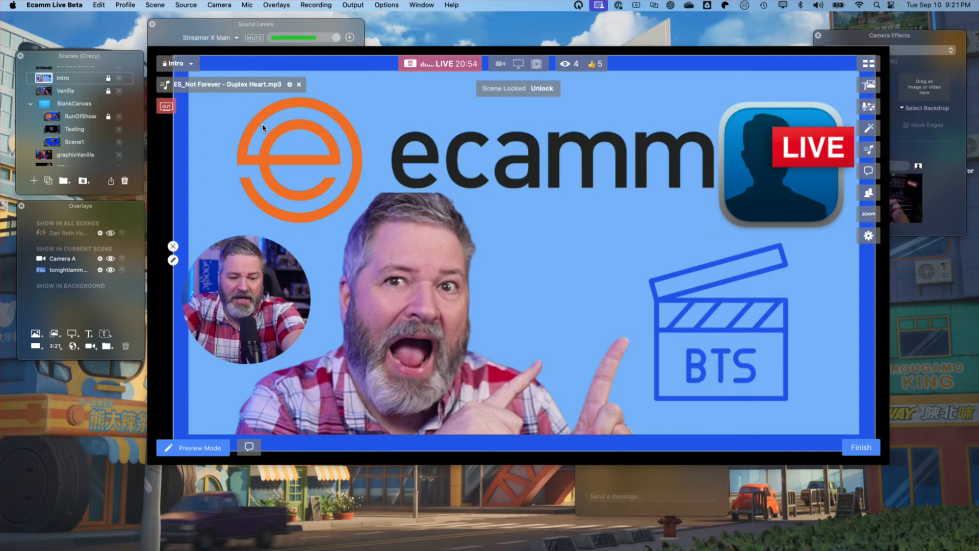
key("super+]")
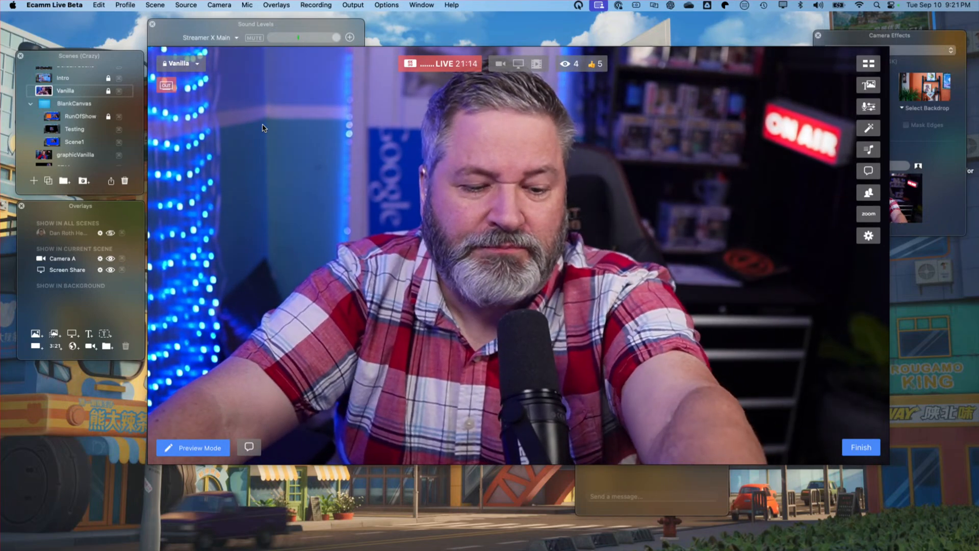
Step: Return to Scene1 and move the camera overlay to the middle of the canvas's right half
scroll(82, 132, "down", 3)
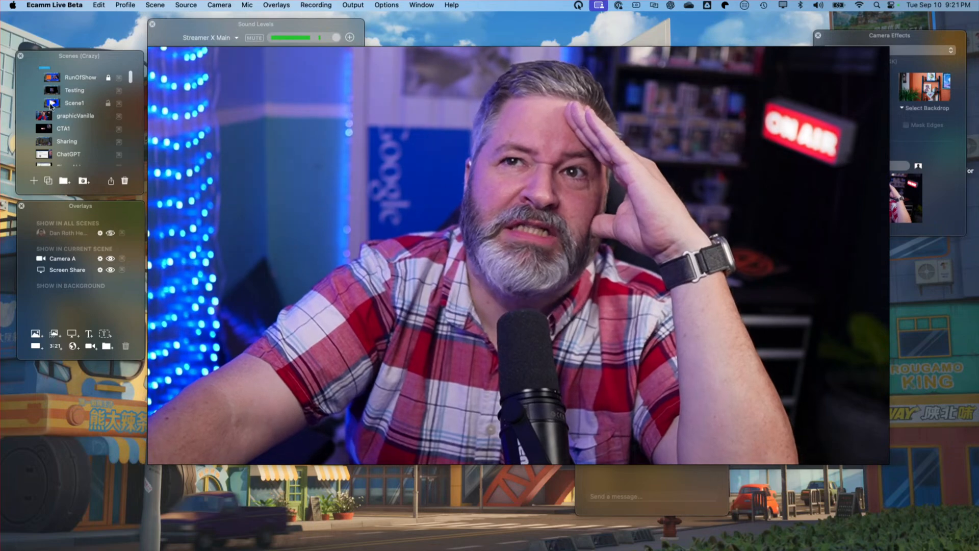
left_click(74, 104)
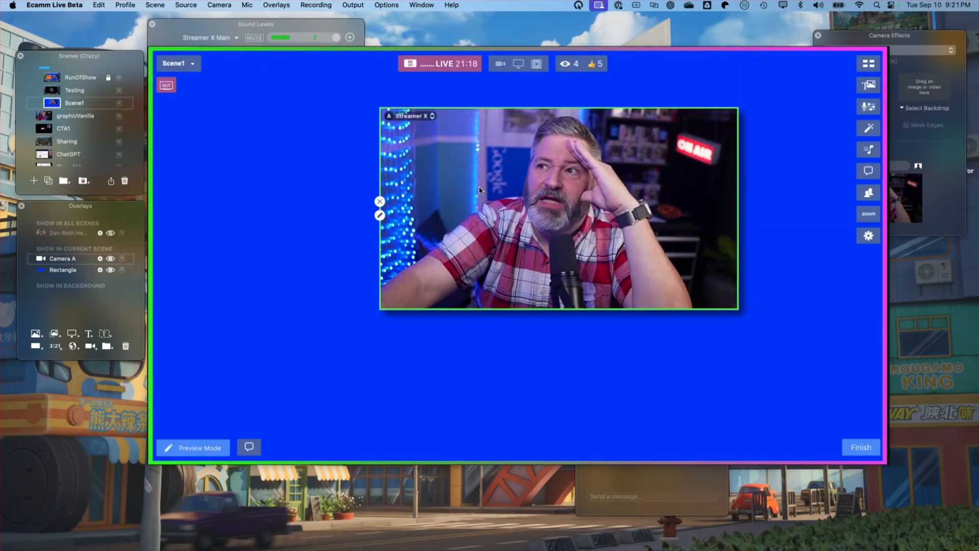
left_click_drag(479, 186, 590, 231)
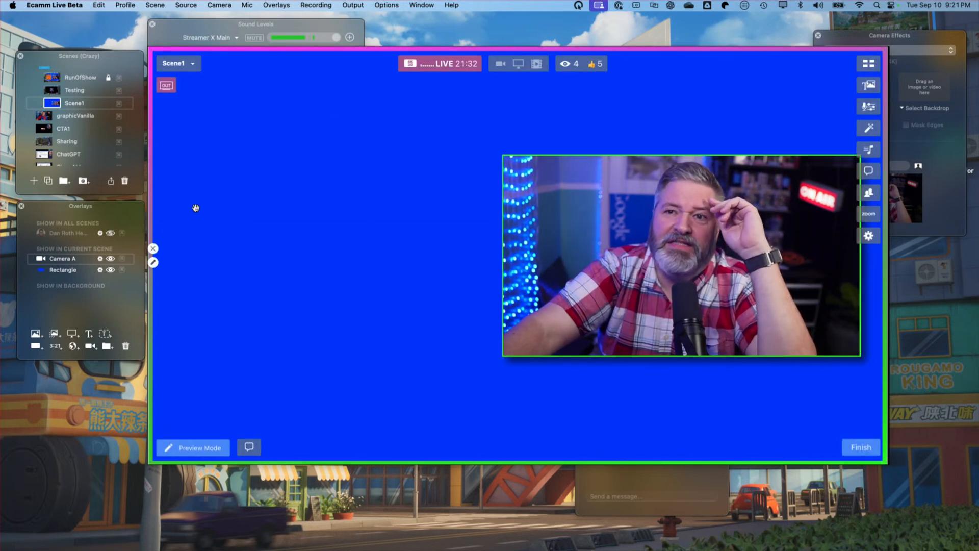
Step: Add a text overlay reading "Welcome To The Show", with a line break after "Welcome"
left_click(89, 334)
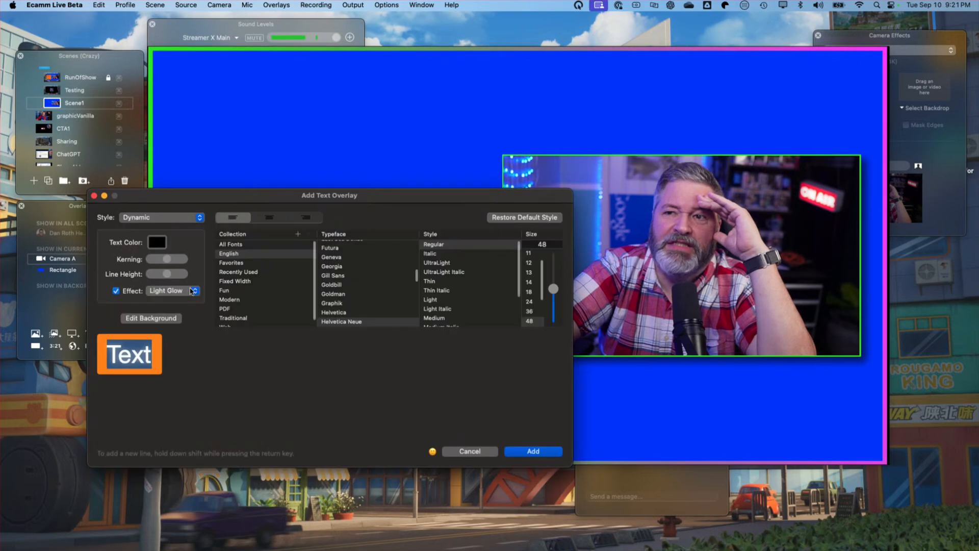
type("Welcome")
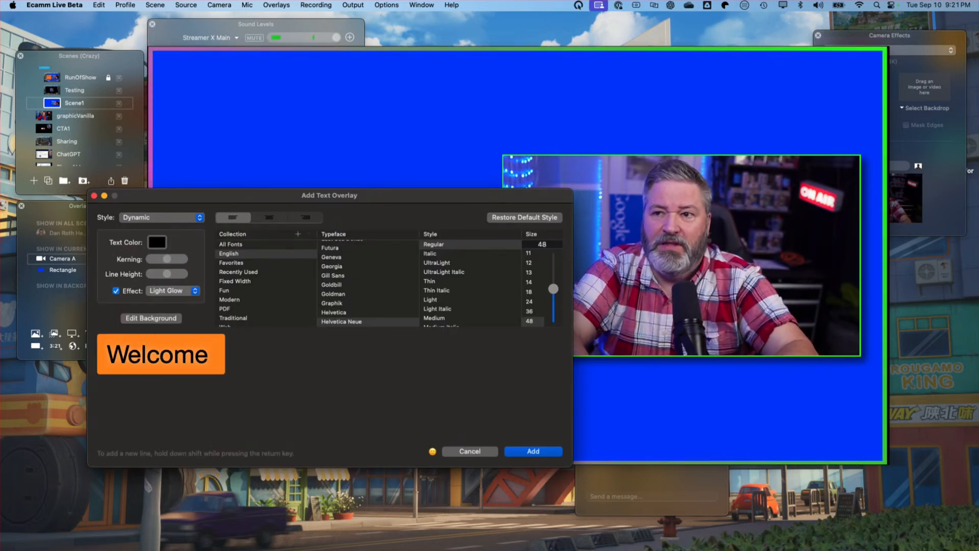
key("shift+Return")
type("t")
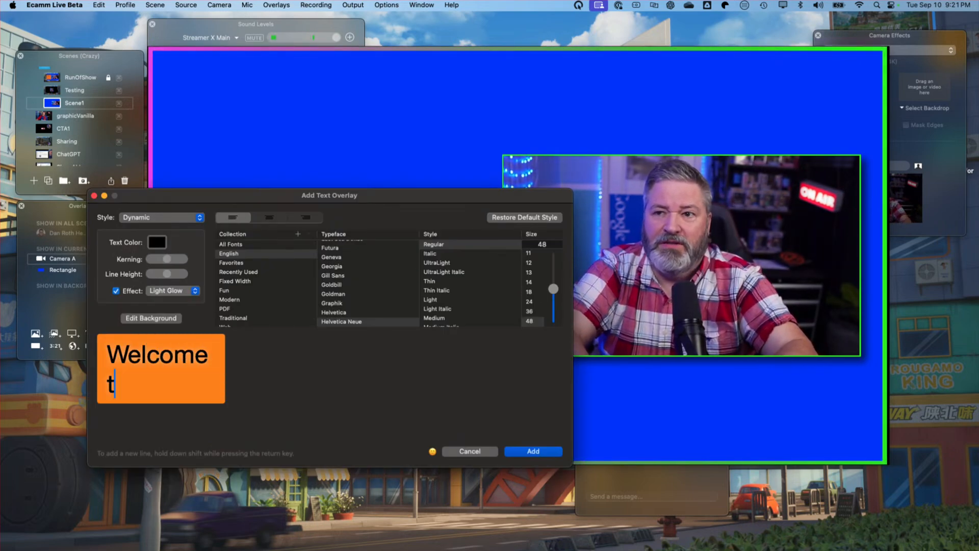
type("o the")
key("BackSpace")
key("BackSpace")
key("BackSpace")
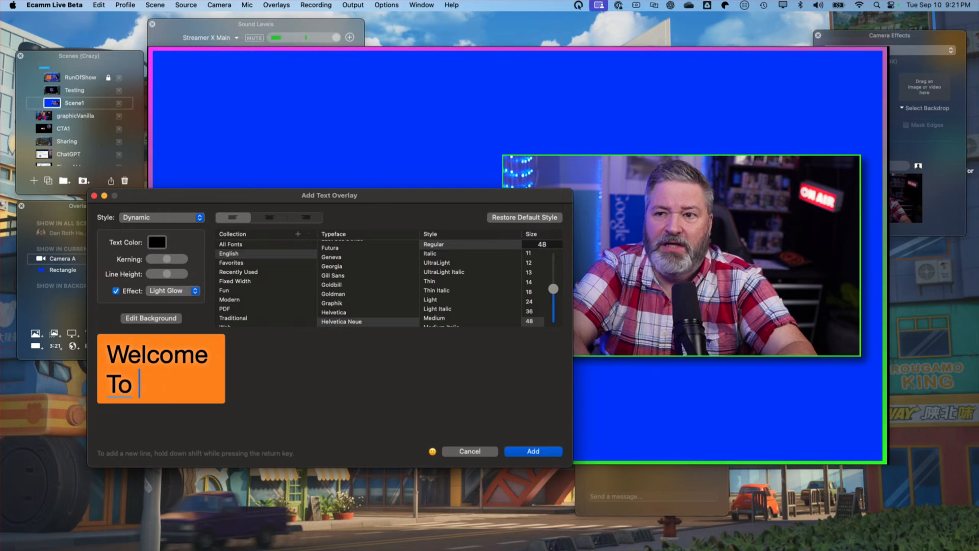
type("The Show")
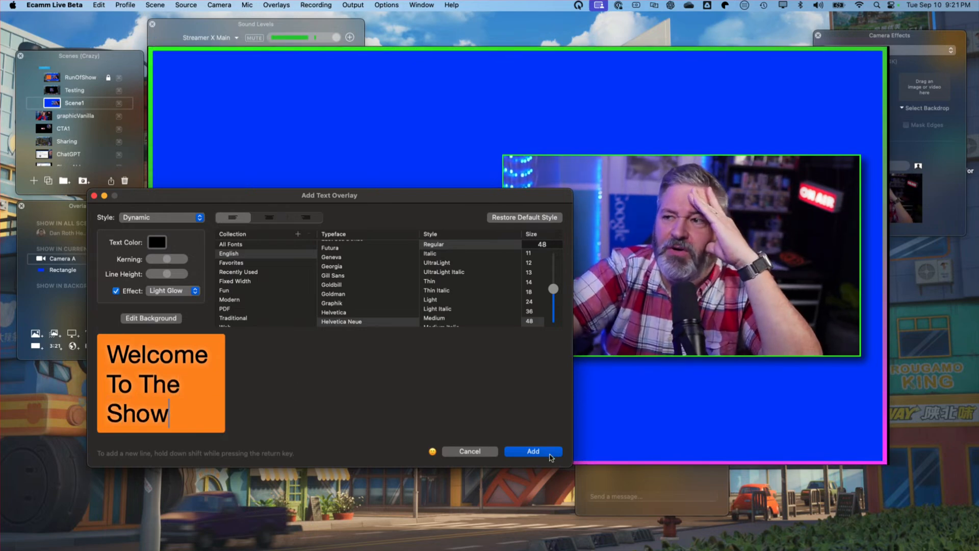
left_click(533, 451)
Step: Enlarge the welcome text overlay to about twice its size and place it on the canvas's left half, beside the camera
left_click_drag(494, 342, 313, 272)
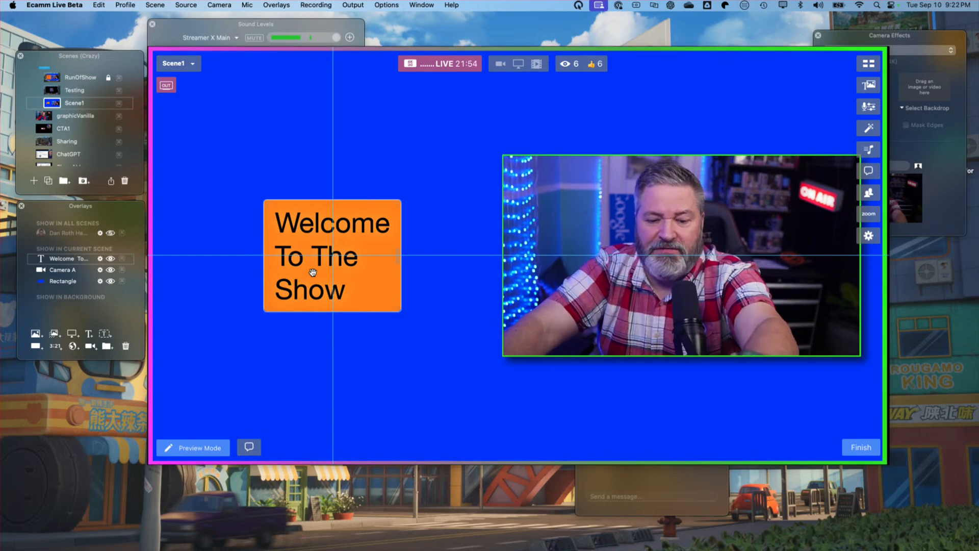
key("alt+super+m")
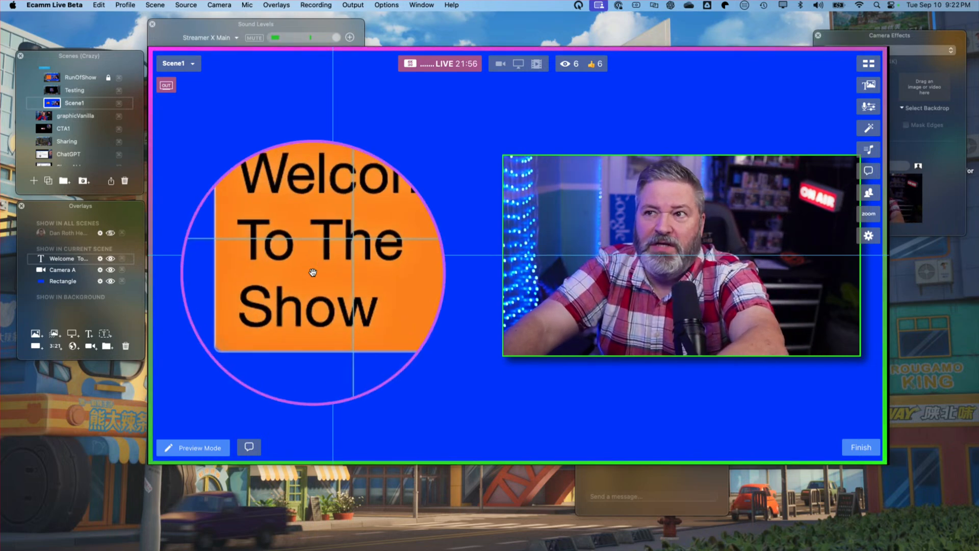
mouse_move(313, 273)
left_mouse_down()
mouse_move(319, 263)
mouse_move(309, 271)
left_mouse_up()
key("alt+super+m")
left_click(255, 280)
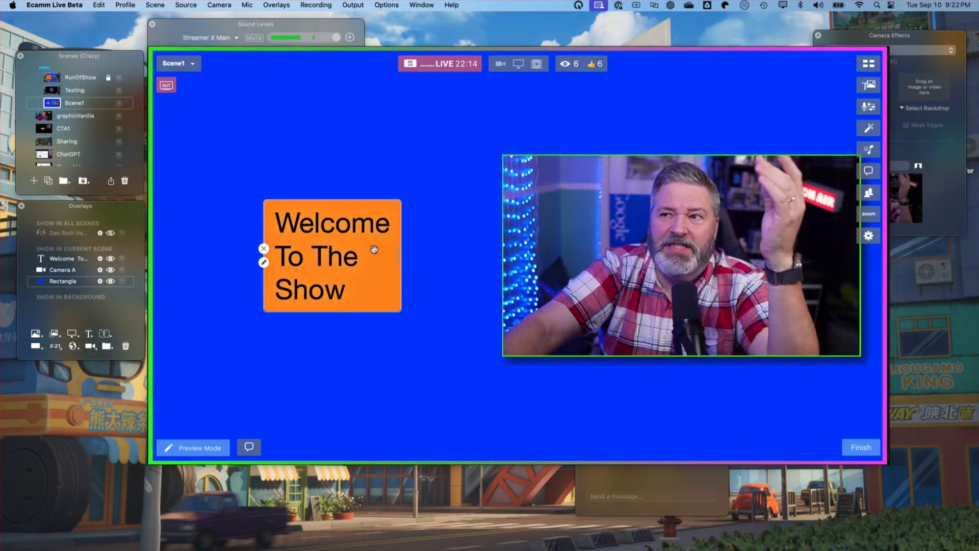
left_click_drag(395, 305, 502, 393)
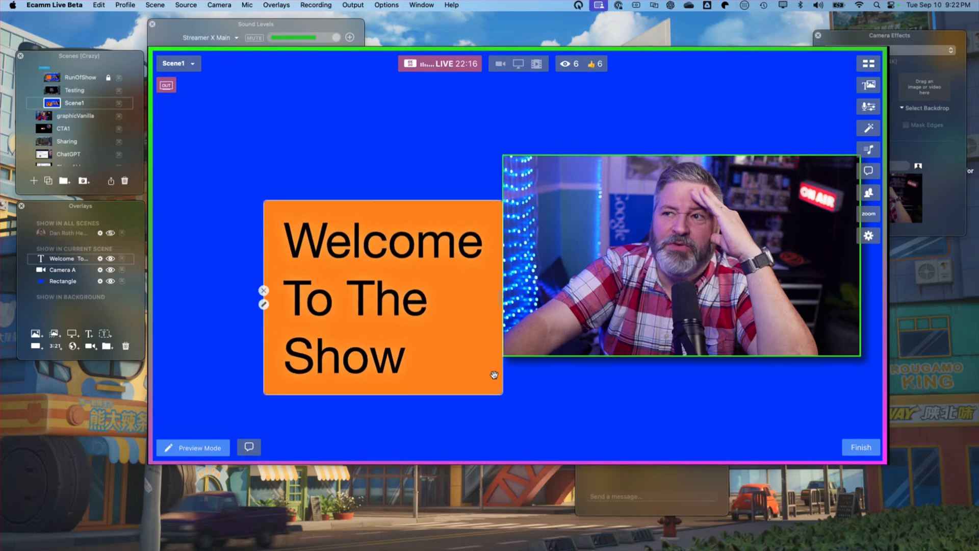
left_click_drag(391, 295, 347, 253)
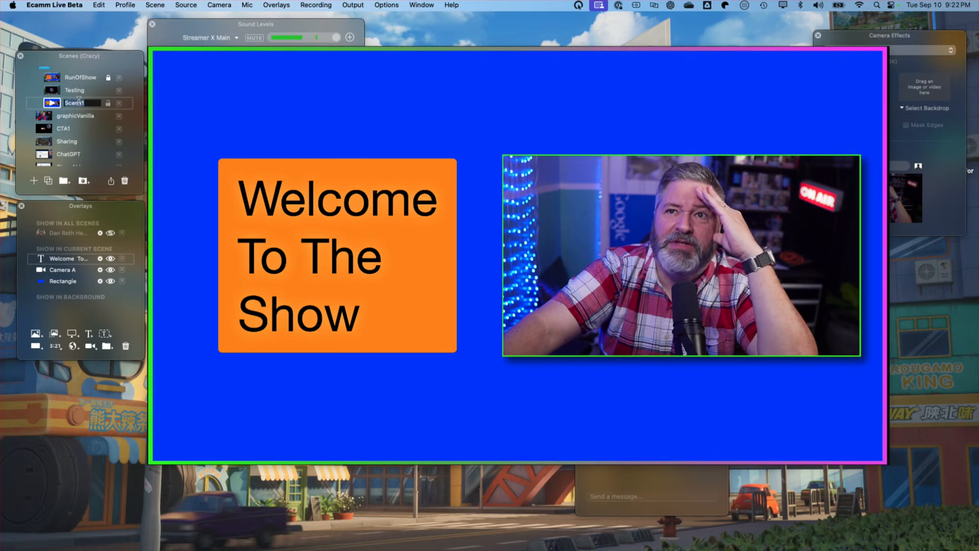
Step: Rename Scene1 as Intro and bring up the RunOfShow scene to check its list
type("Intro")
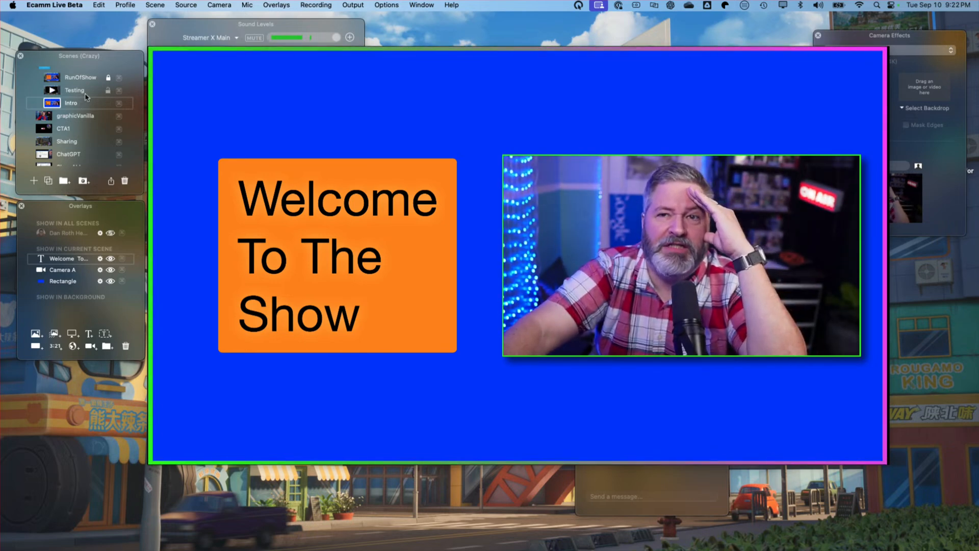
mouse_move(275, 131)
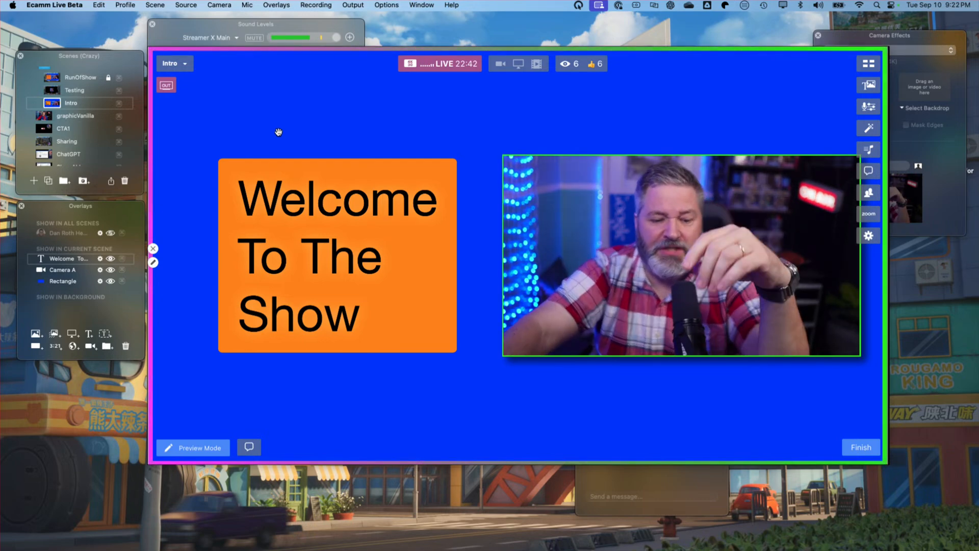
key("Page_Up")
key("Page_Up")
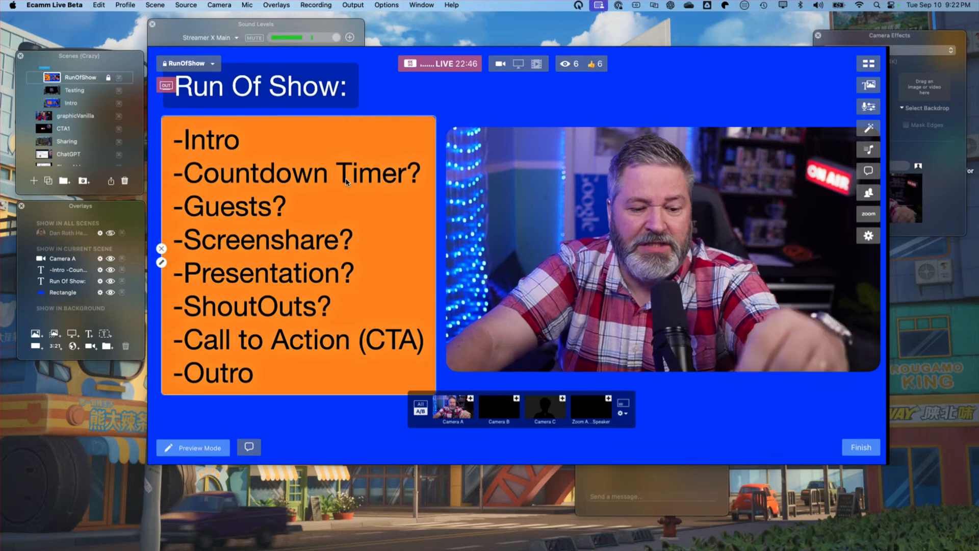
Step: Return to the new Intro scene in BlankCanvas and move its welcome text overlay higher on the canvas
left_click(55, 103)
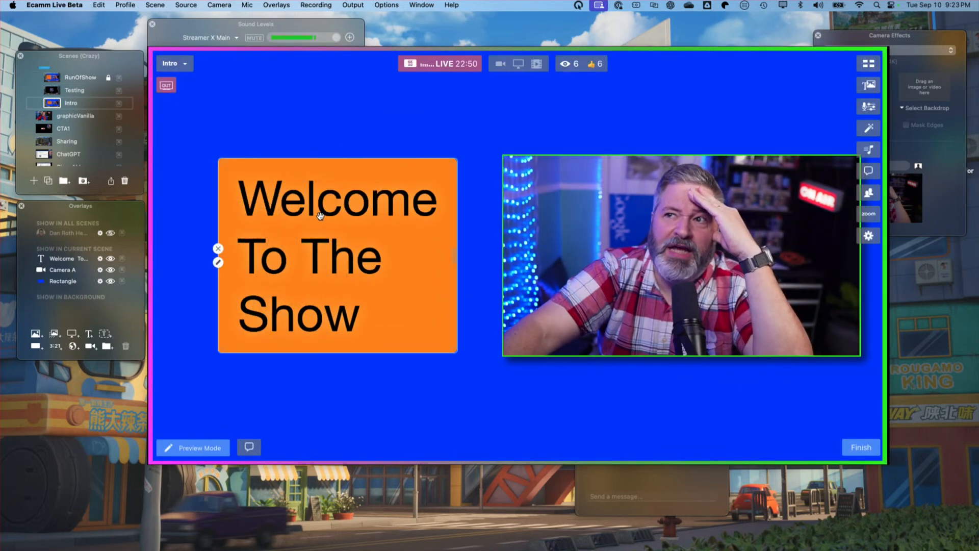
left_click_drag(322, 191, 315, 168)
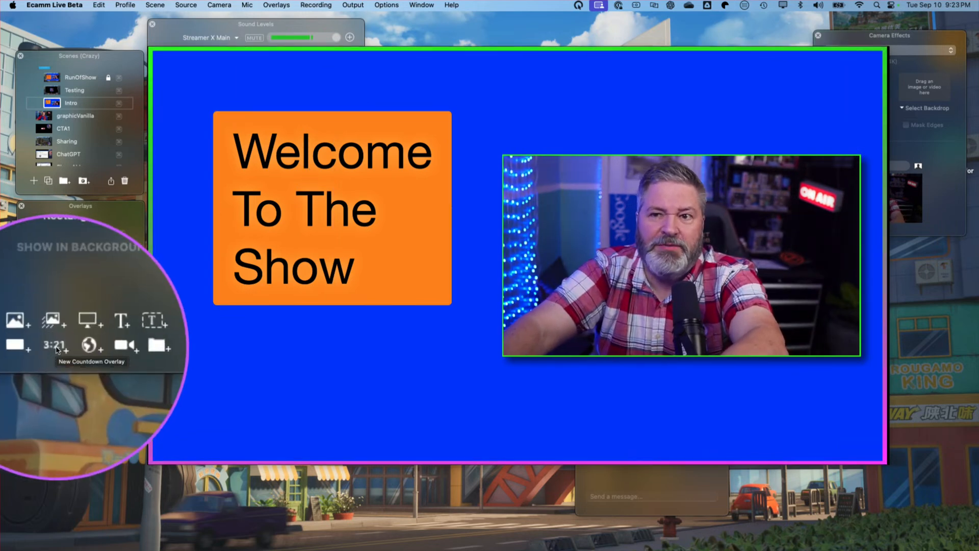
Step: Start a new countdown overlay for an amount of time, with a 00:01:00 duration, going to the next scene when finished
left_click(56, 346)
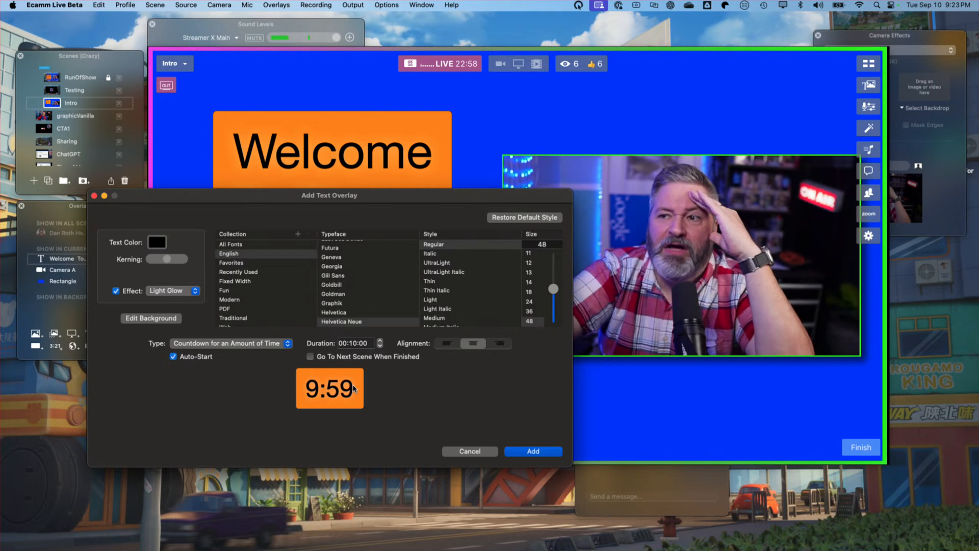
left_click(353, 343)
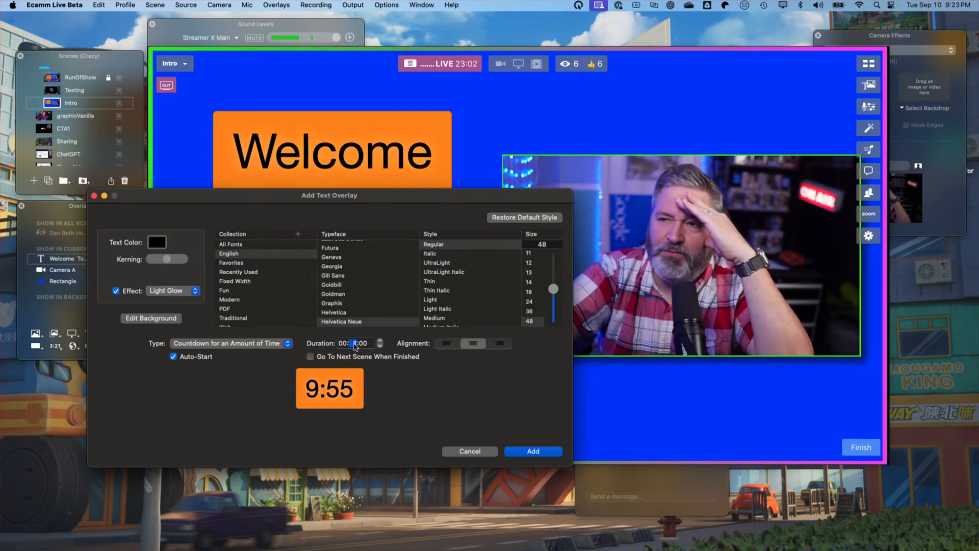
left_click(310, 357)
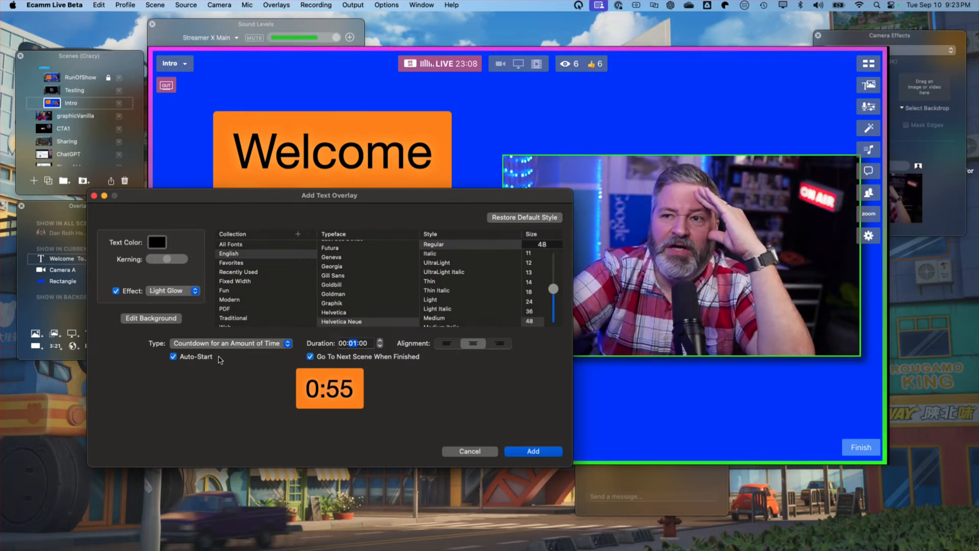
left_click(227, 348)
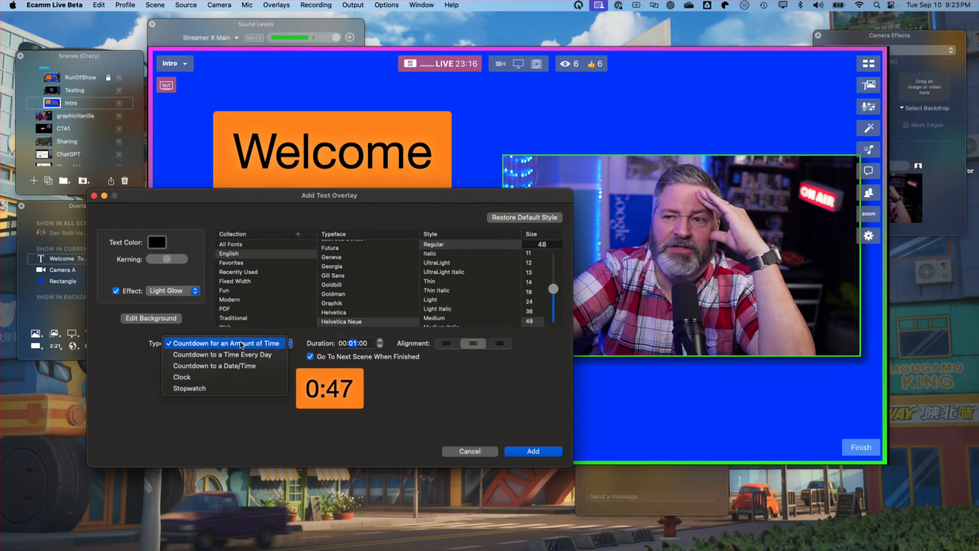
left_click(244, 344)
type("10")
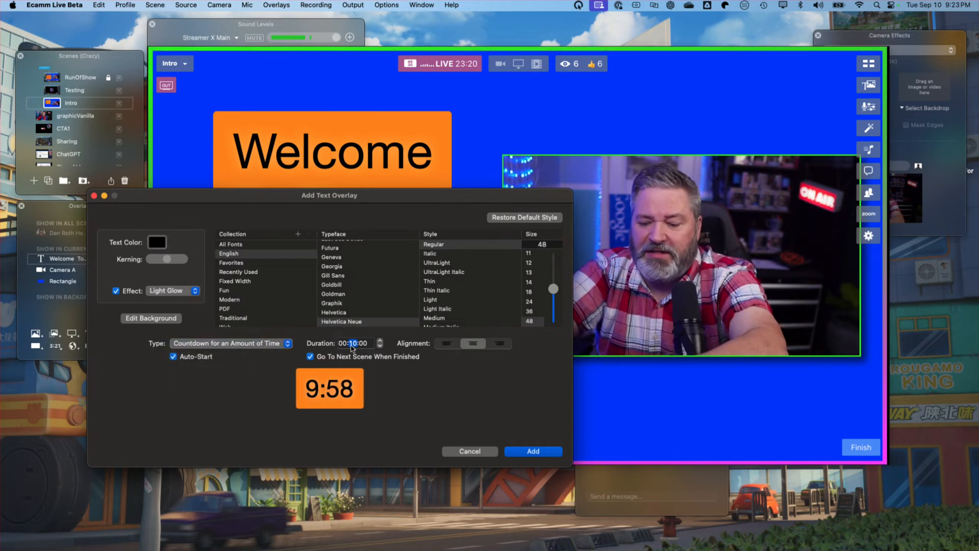
type("1")
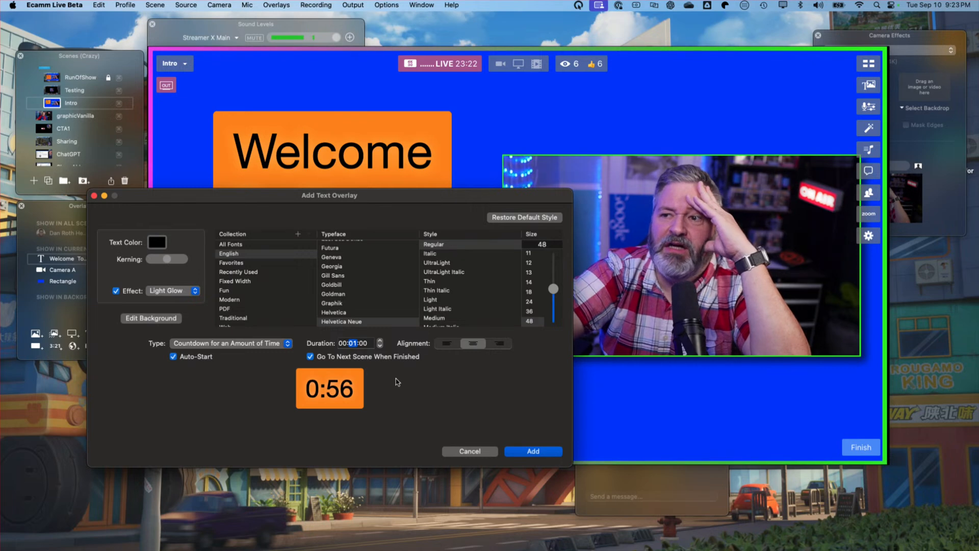
Step: Set the countdown's text color to White
left_click(157, 242)
scroll(56, 391, "down", 2)
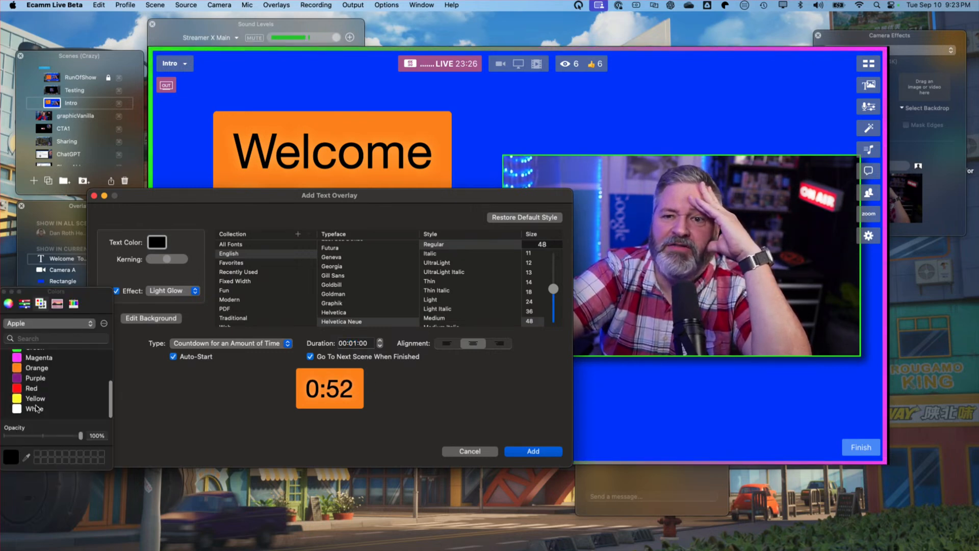
left_click(34, 410)
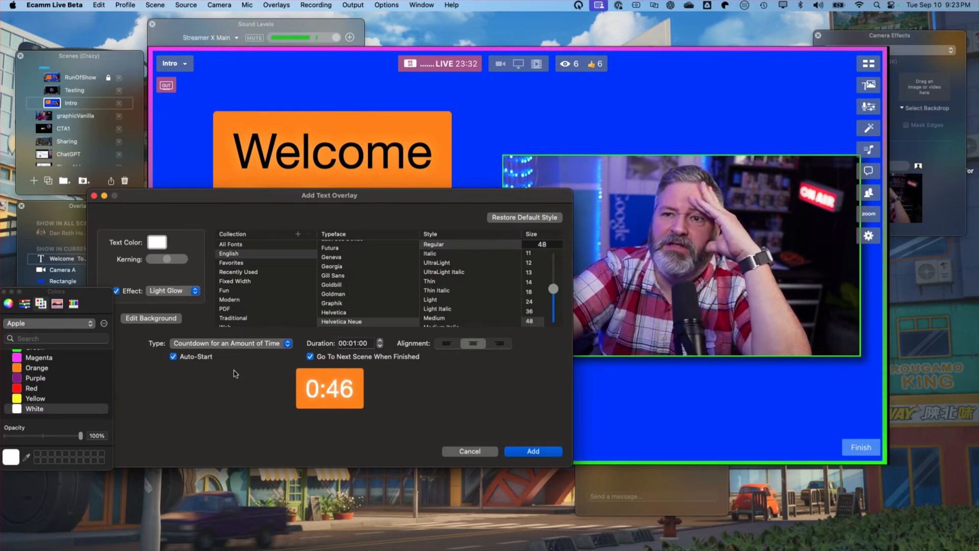
Step: Set the countdown's background color to Red and its font size to 64
left_click_drag(87, 293, 88, 325)
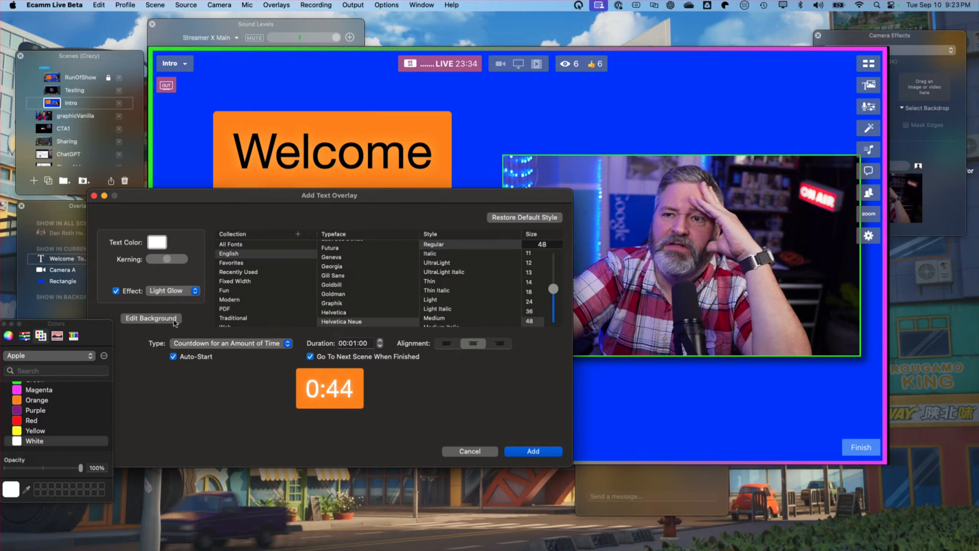
left_click(175, 320)
left_click(182, 216)
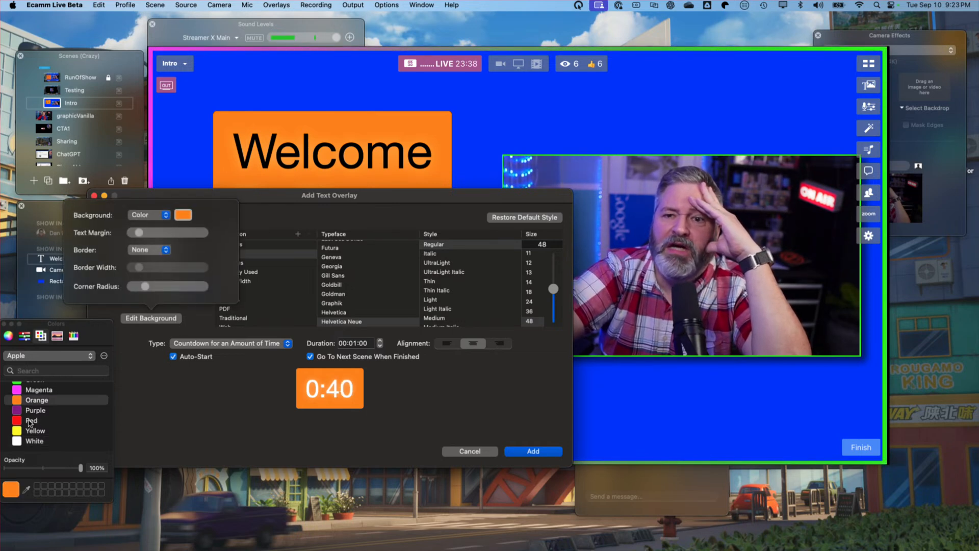
left_click(30, 421)
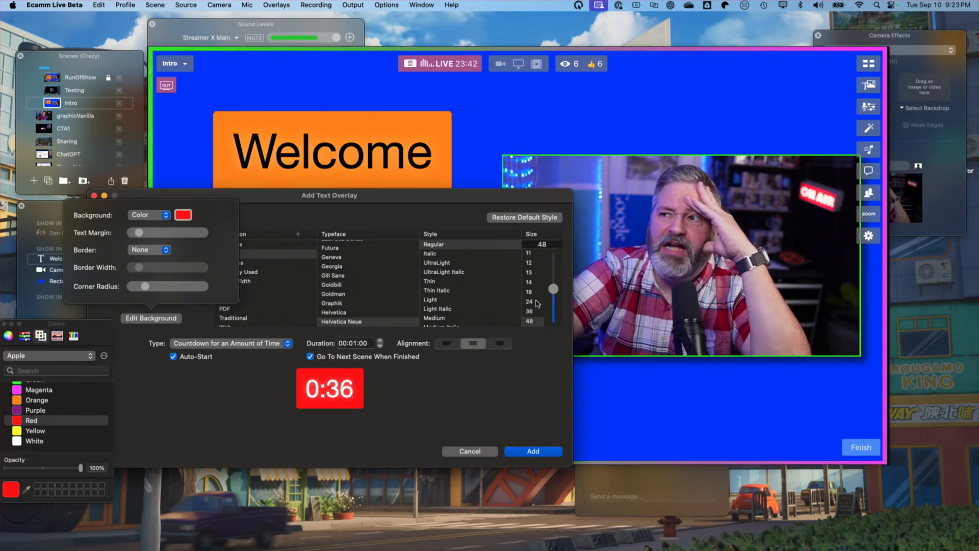
left_click(530, 306)
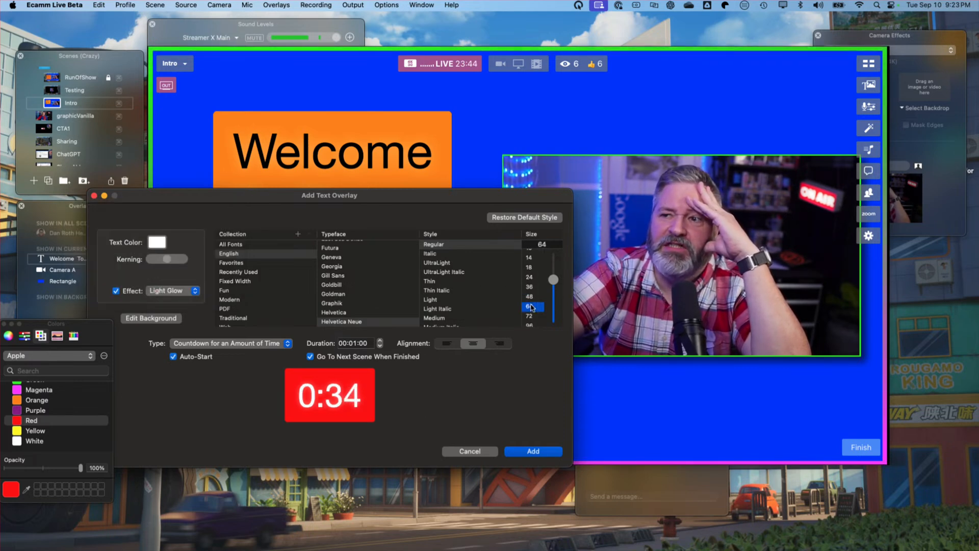
Step: Set the countdown's typeface to Goldbill, add it to the Intro scene and place it beneath the welcome text
scroll(341, 276, "down", 1)
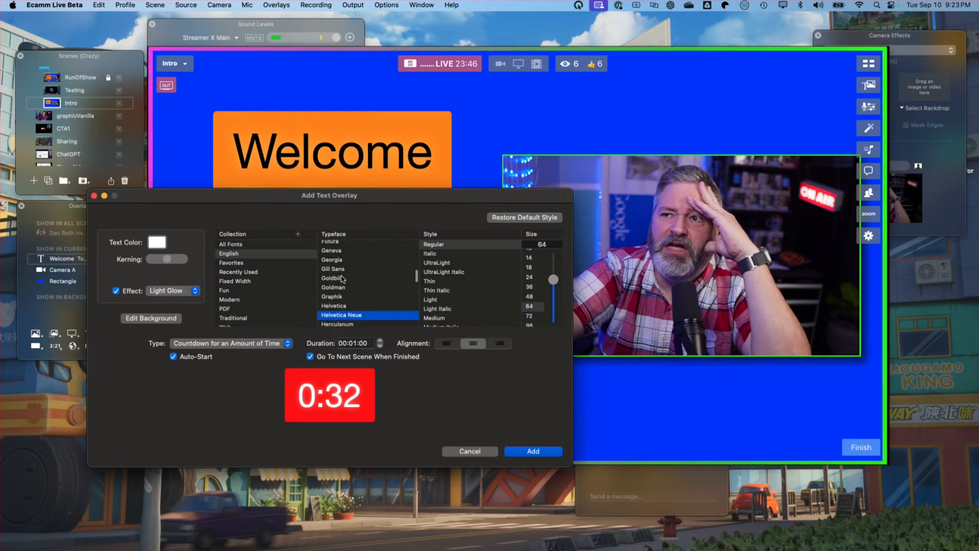
left_click(341, 275)
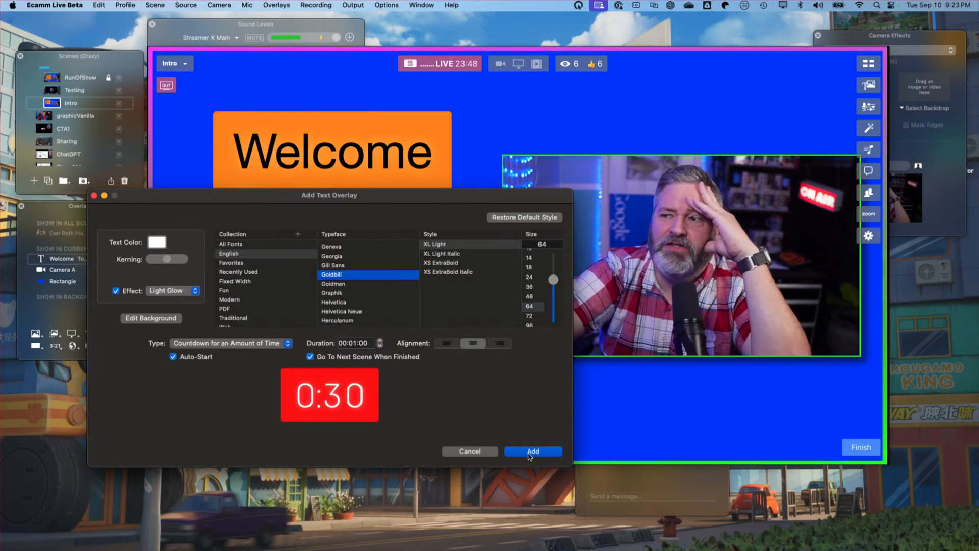
left_click(533, 452)
left_click_drag(523, 326, 329, 365)
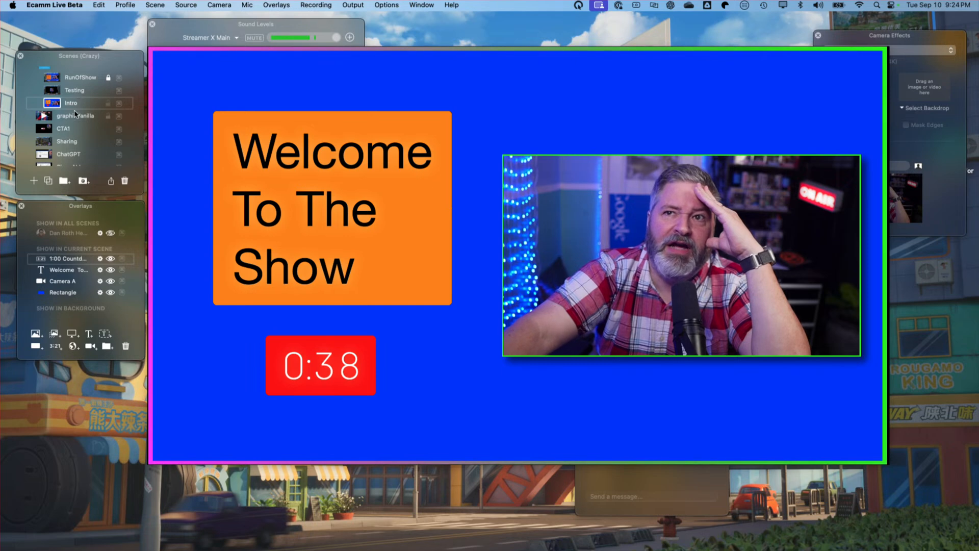
Step: Move the graphicVanilla scene into the same folder, directly after the Intro scene
left_click_drag(75, 112, 84, 109)
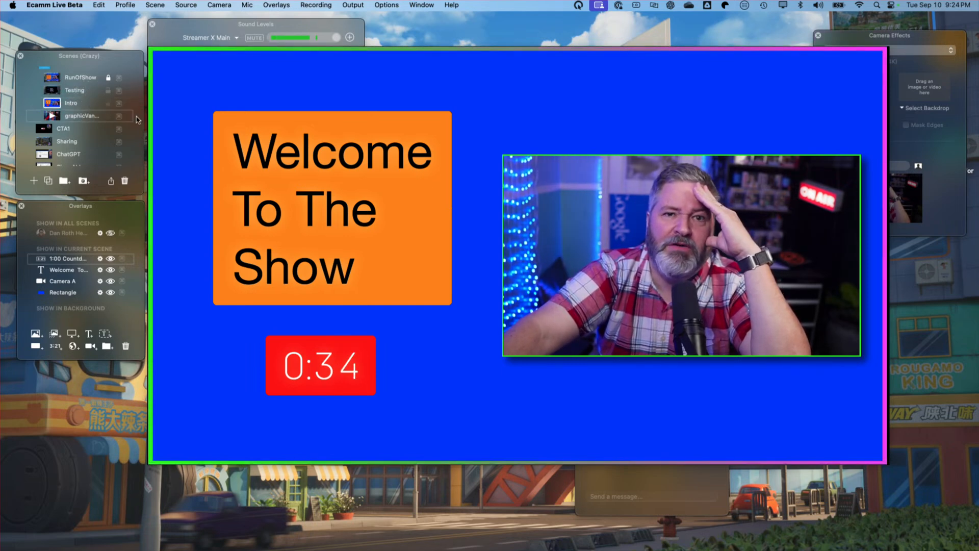
Step: Center-align the welcome text overlay, then reposition it and the countdown as a stack beside the camera
mouse_move(363, 231)
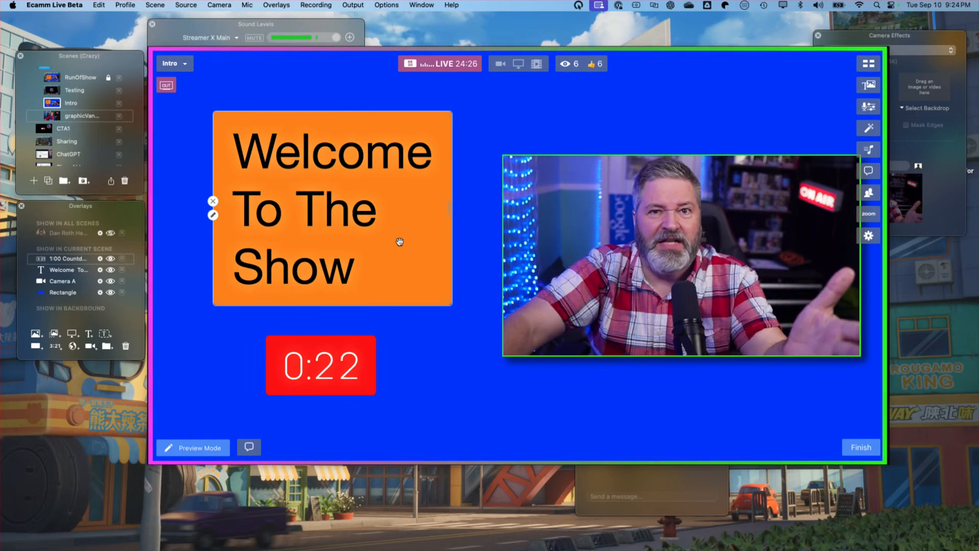
left_click(213, 214)
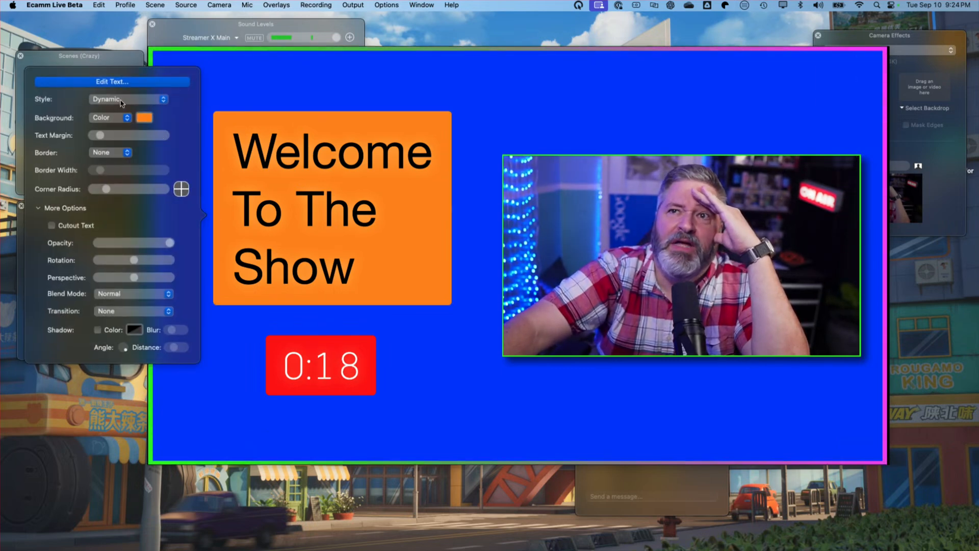
left_click(127, 83)
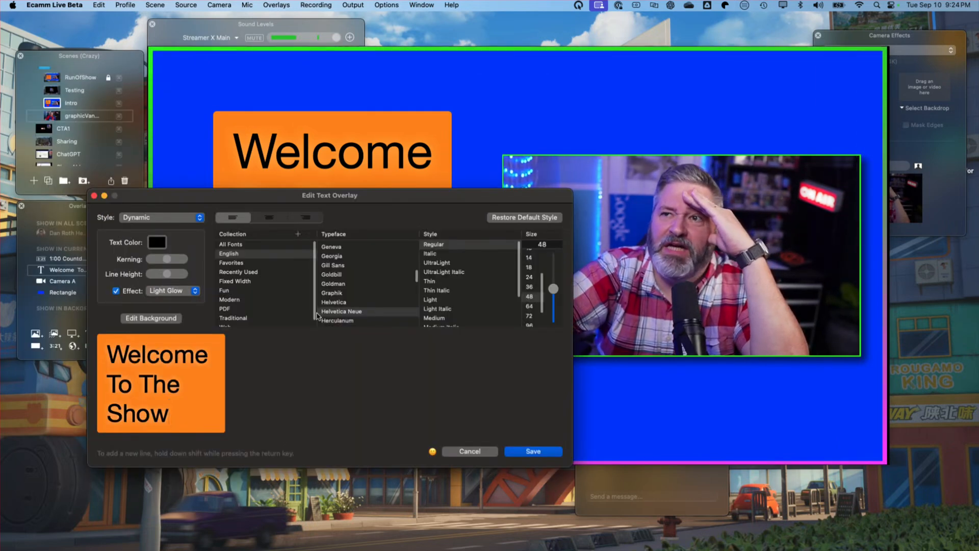
left_click(270, 218)
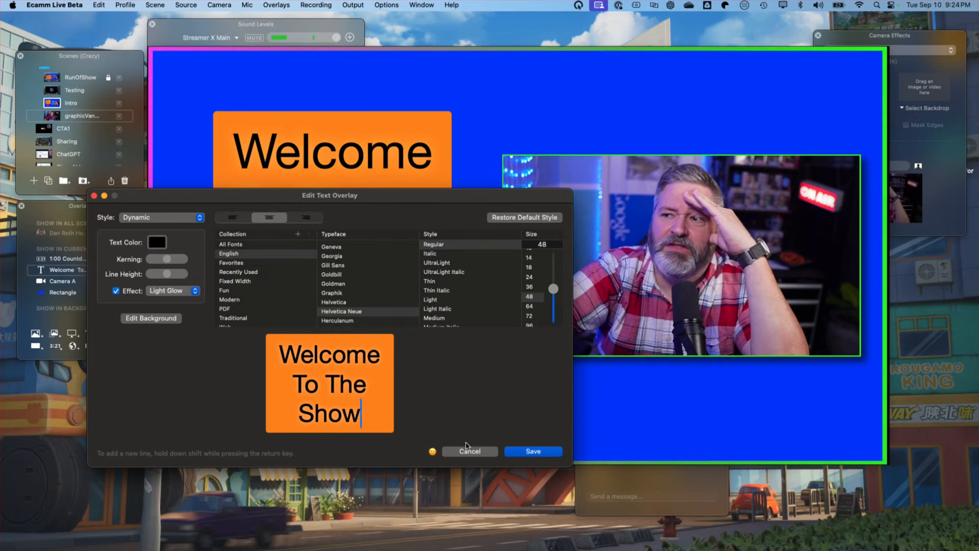
left_click(533, 451)
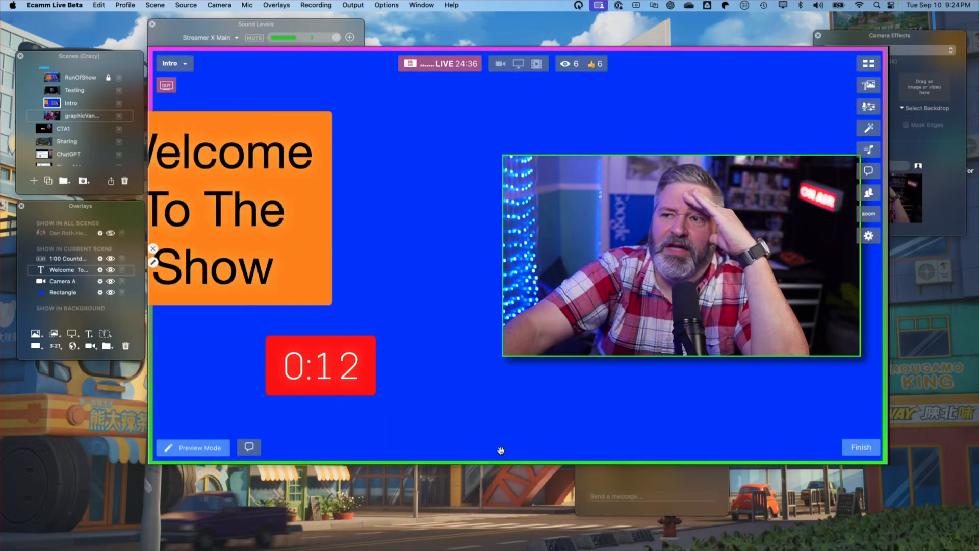
left_click_drag(295, 225, 346, 246)
left_click_drag(315, 358, 316, 377)
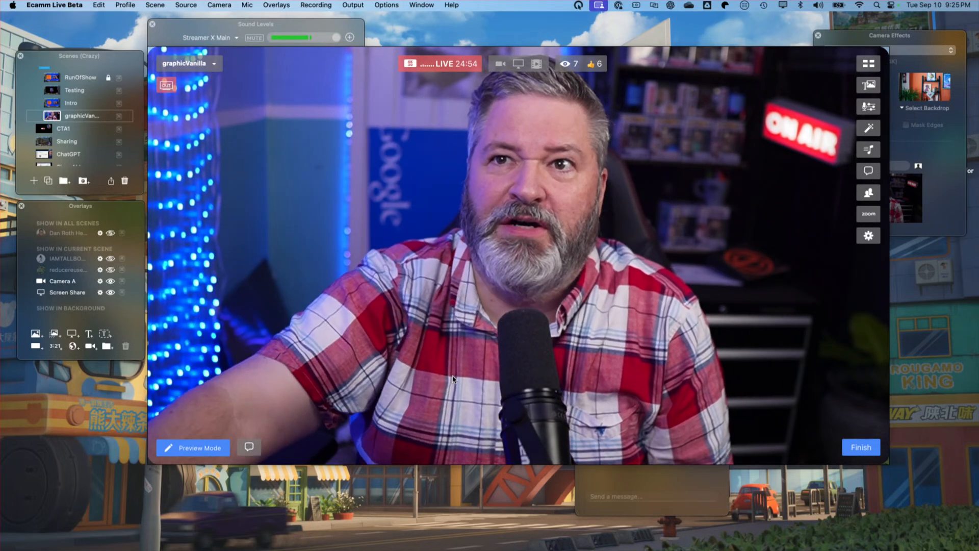
Step: Replay the Intro scene, then bring up the graphicVanilla scene and the RunOfShow scene
left_click(51, 104)
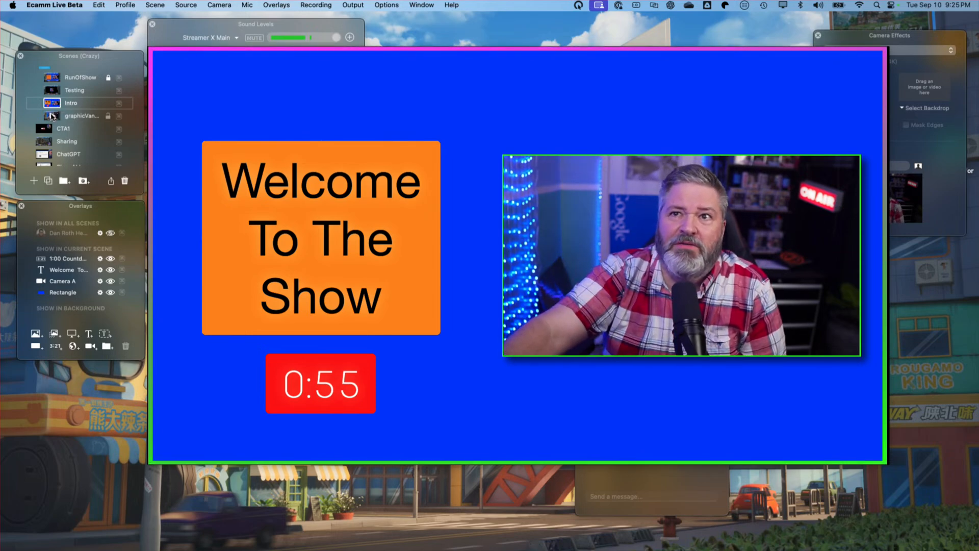
scroll(88, 116, "down", 1)
left_click(53, 113)
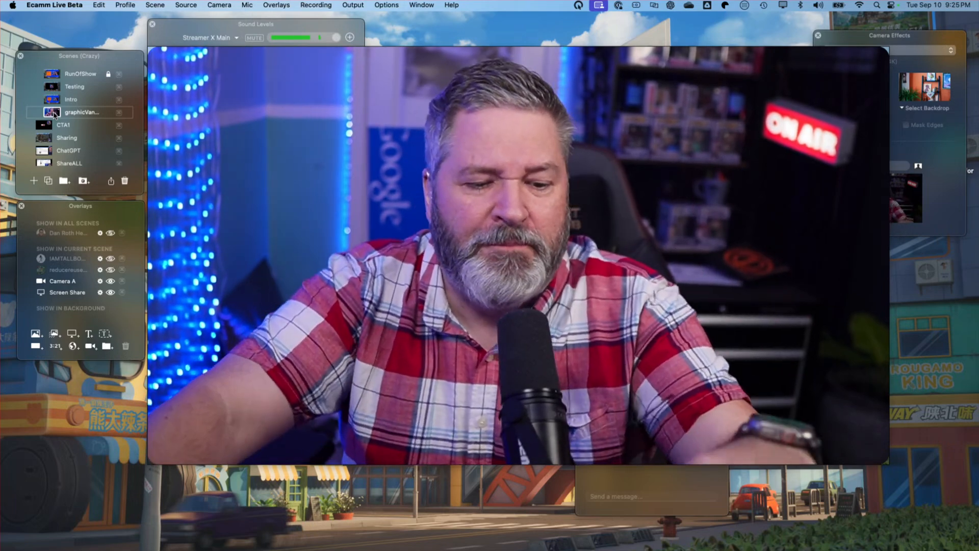
left_click(53, 75)
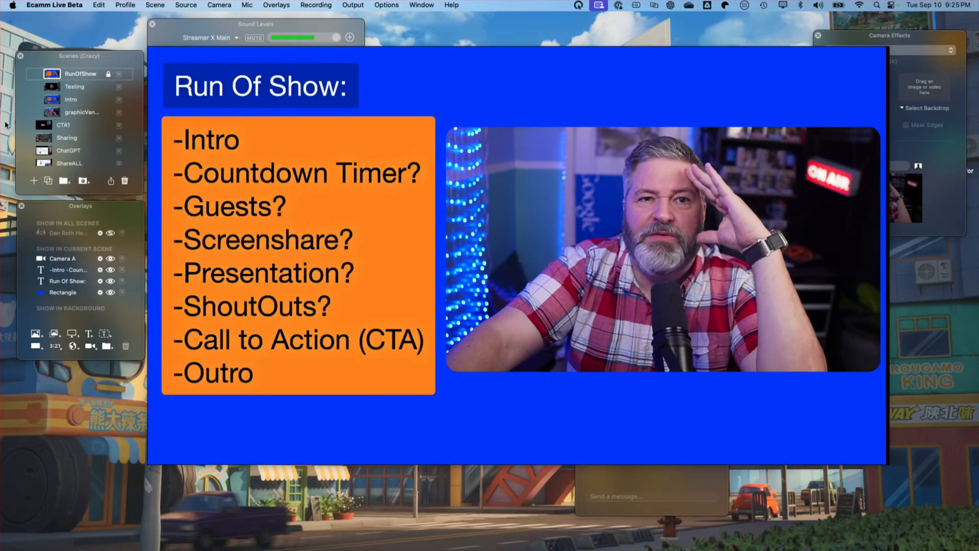
mouse_move(252, 210)
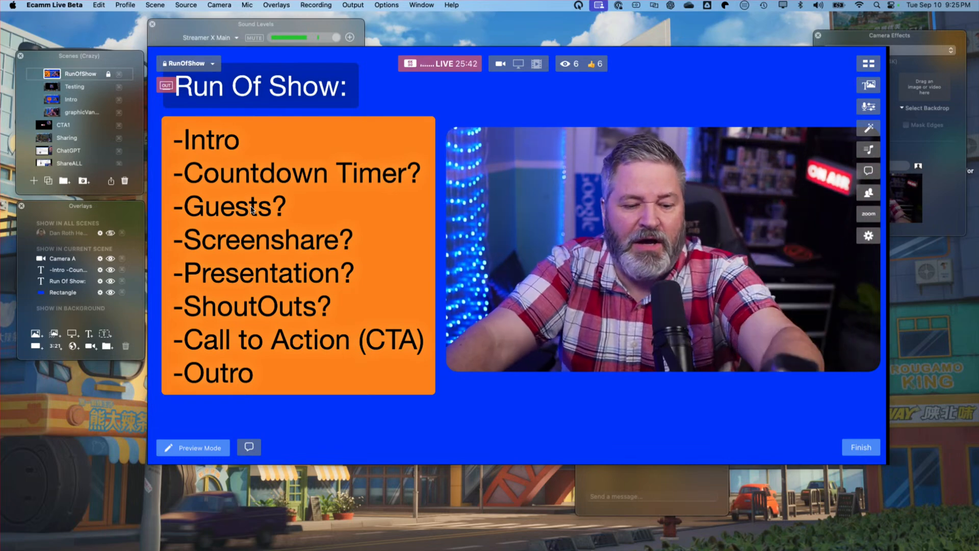
Step: Bring up the single-guest scene with the bookshelf background, then switch to its three-person layout below Roy&2Guests
key("super+Down")
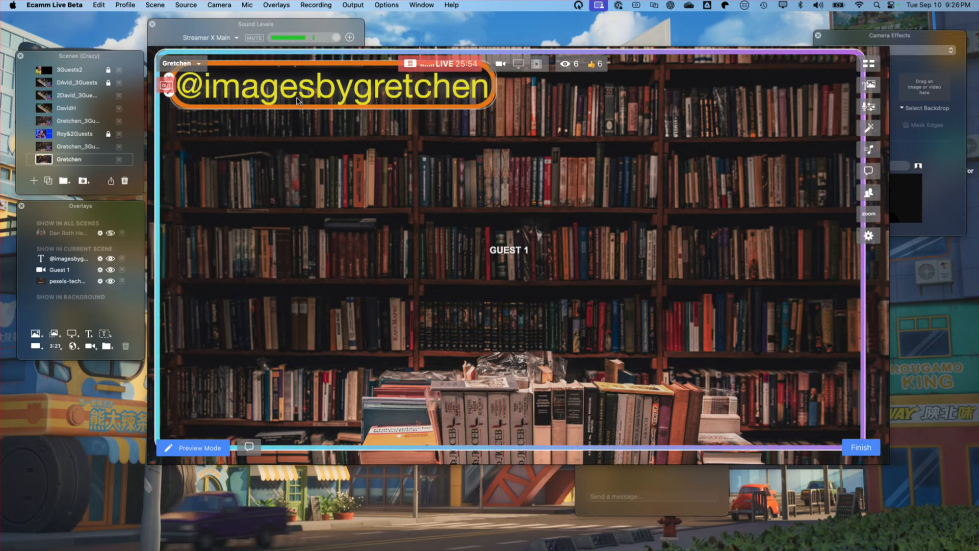
scroll(88, 148, "down", 3)
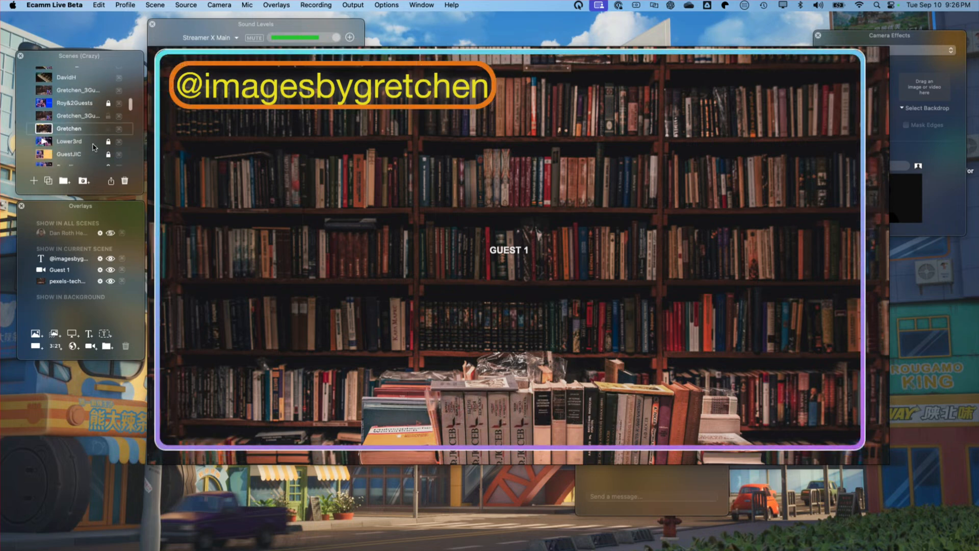
scroll(70, 130, "up", 2)
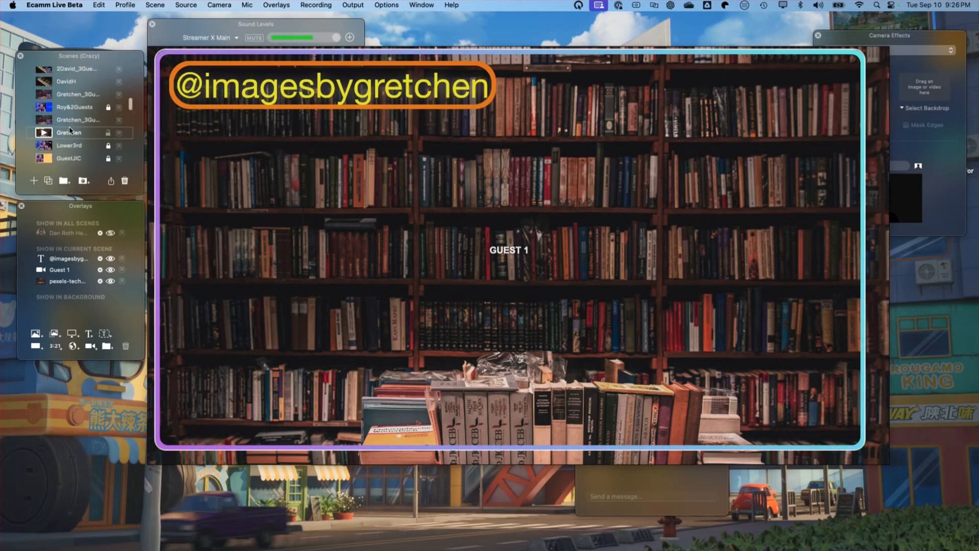
left_click(44, 122)
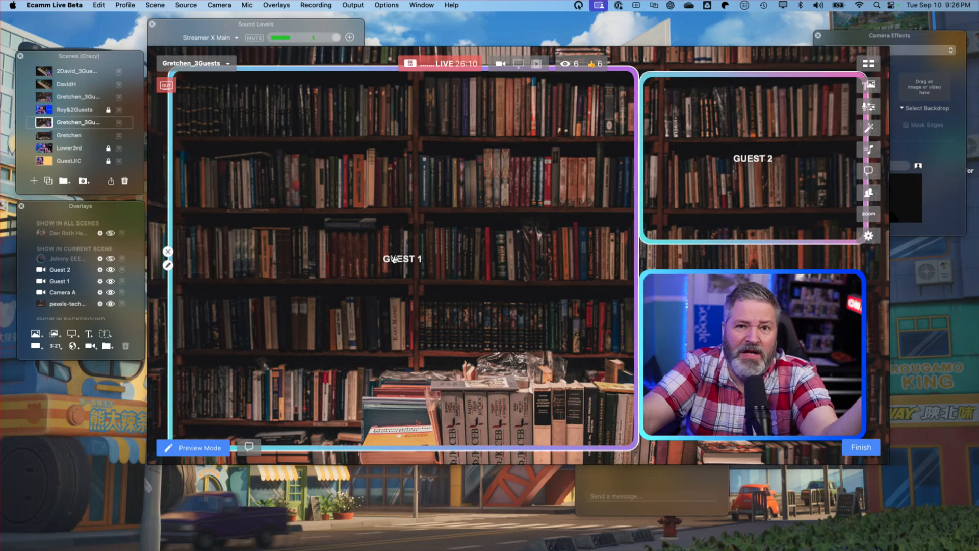
mouse_move(472, 347)
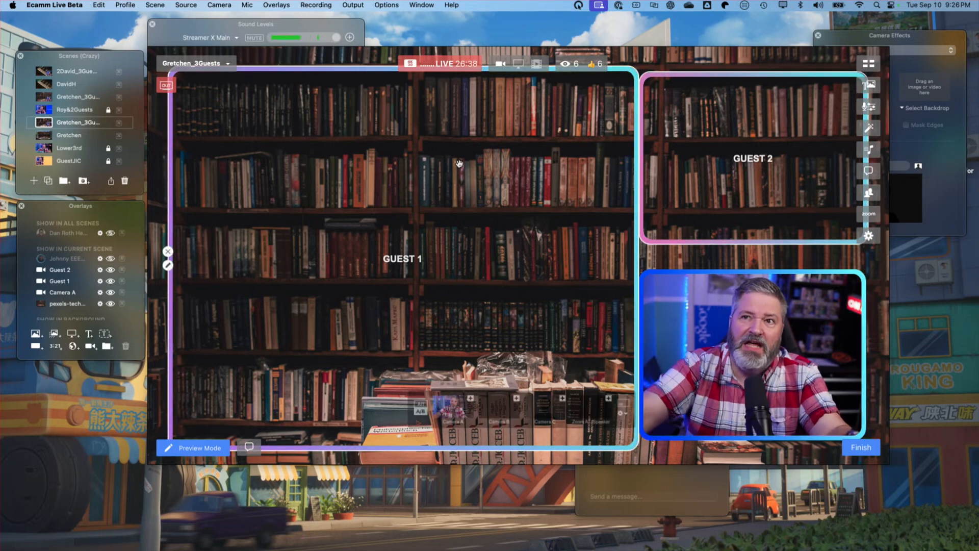
Step: Alternate between the single-guest bookshelf scene and its three-person layouts, ending on the one with strongly rounded frames
left_click(43, 136)
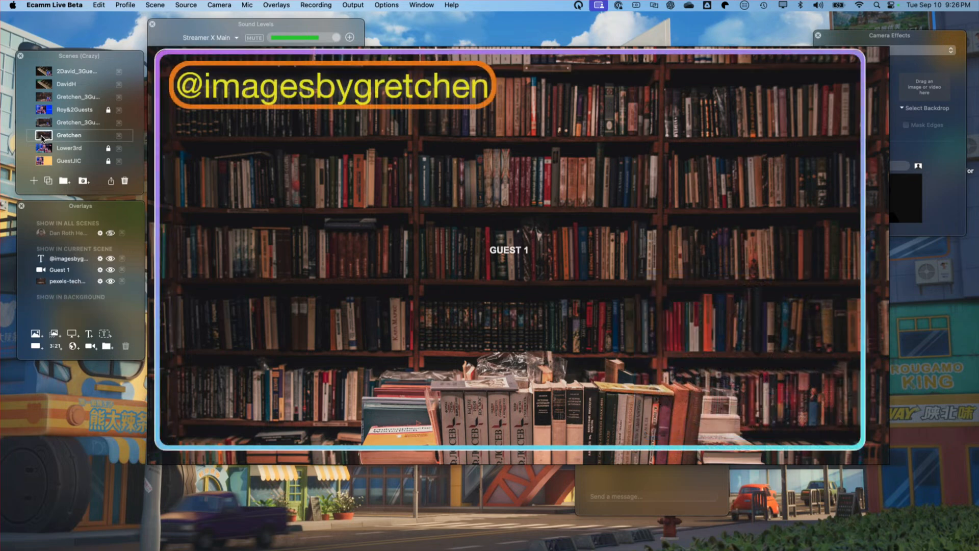
left_click(45, 123)
scroll(46, 125, "up", 1)
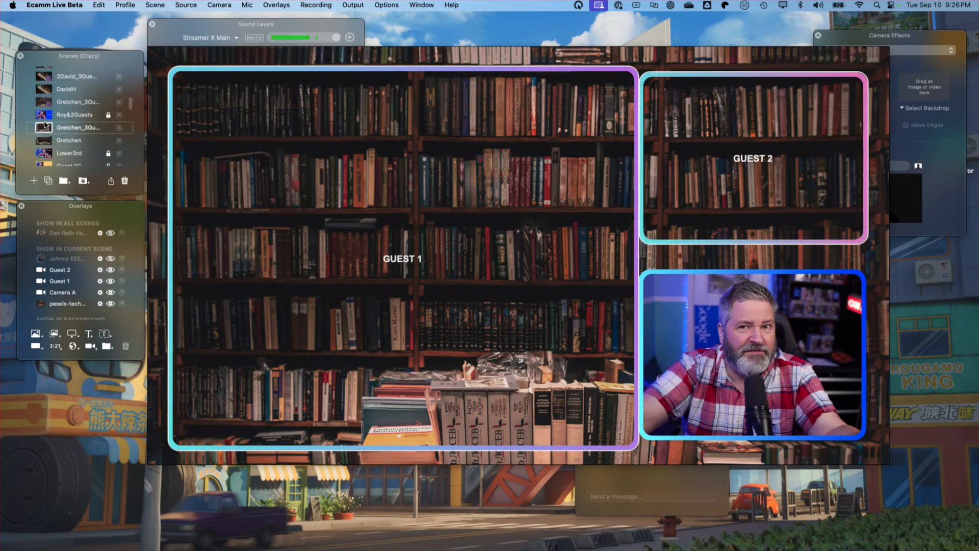
left_click(44, 140)
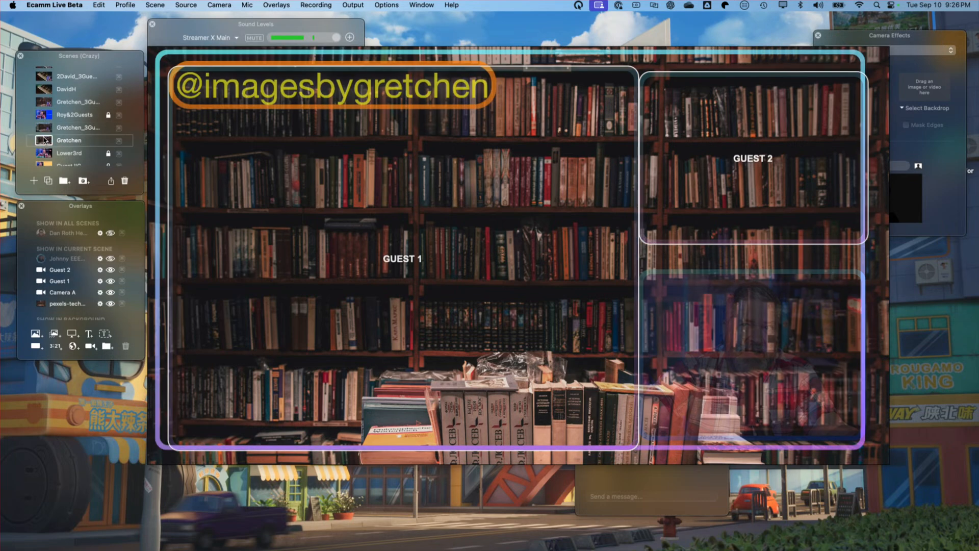
left_click(44, 102)
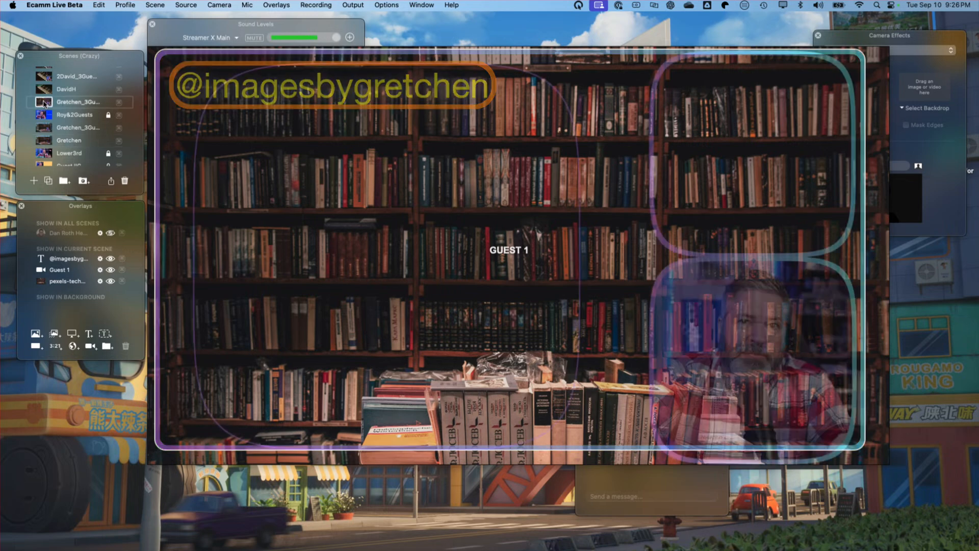
scroll(43, 102, "up", 2)
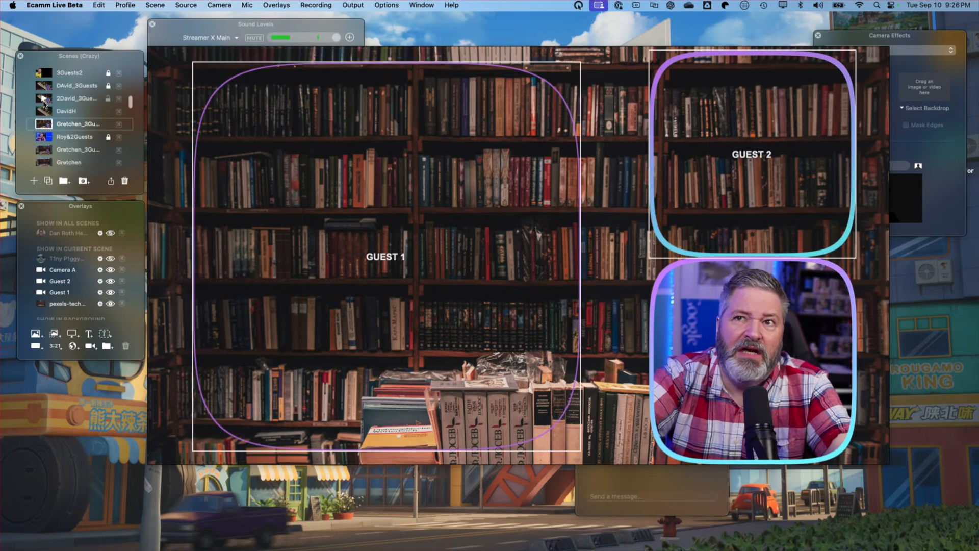
Step: Show the piano-background guest scenes: the locked three-person layout, the single-guest view and the unlocked three-person layout
left_click(44, 85)
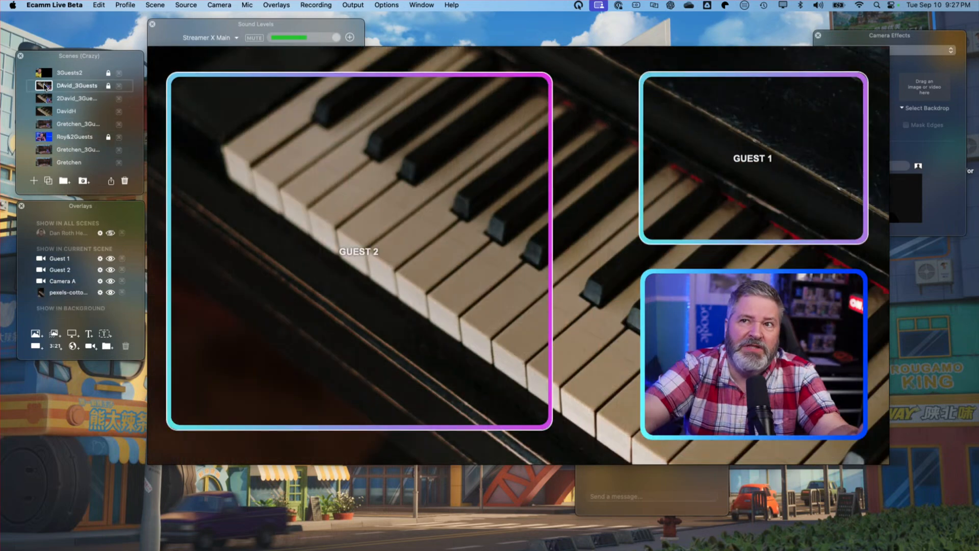
left_click(44, 111)
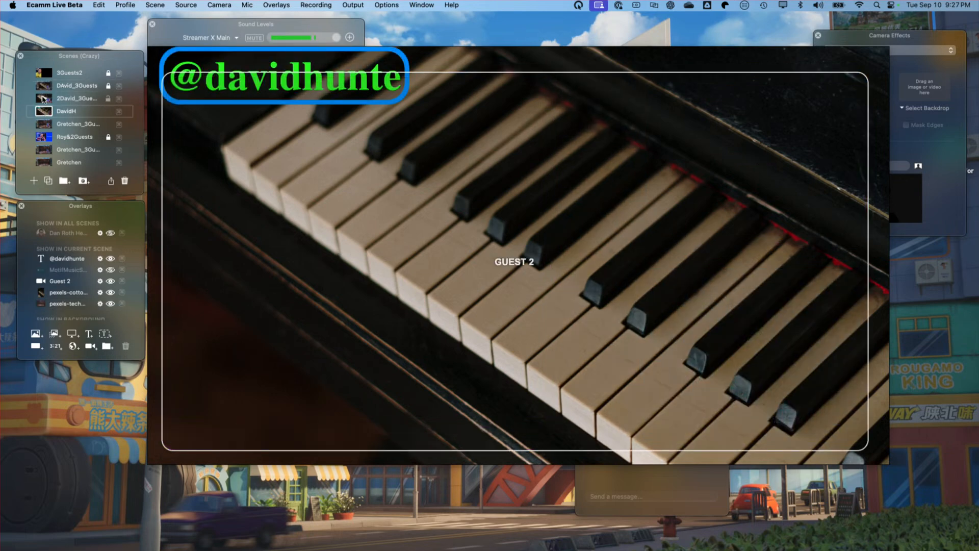
left_click(44, 98)
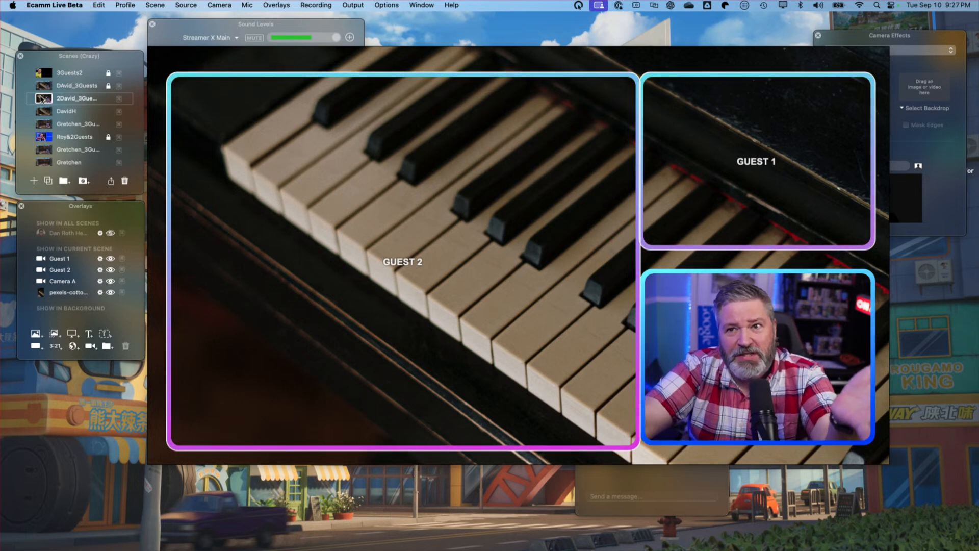
Step: Point out the Guest 1, Guest 2, Camera A and background image overlays that make up the piano scene
mouse_move(67, 284)
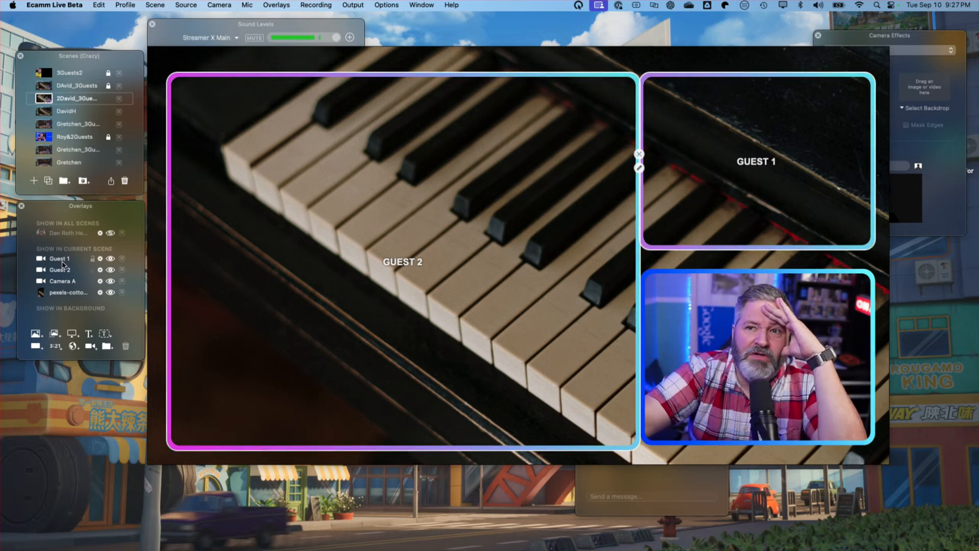
left_click(60, 259)
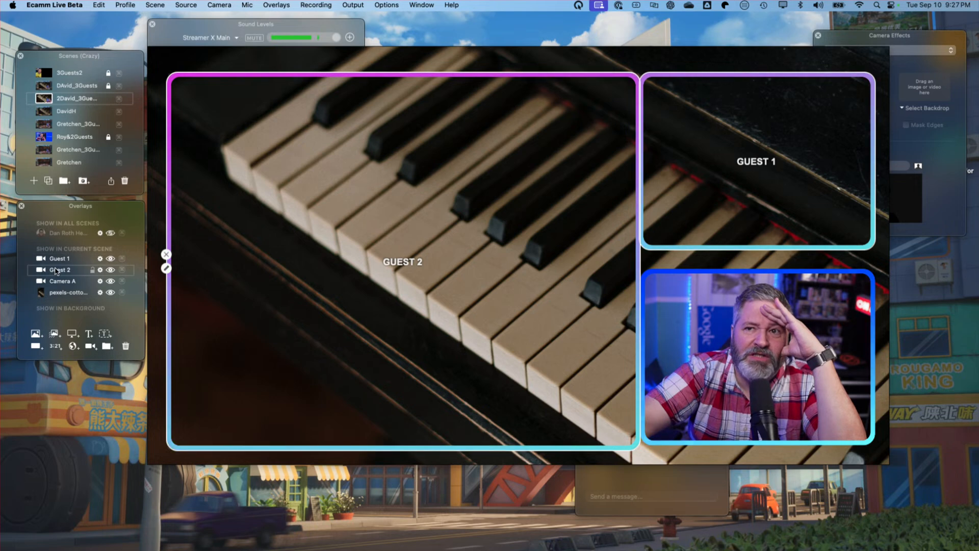
left_click(56, 283)
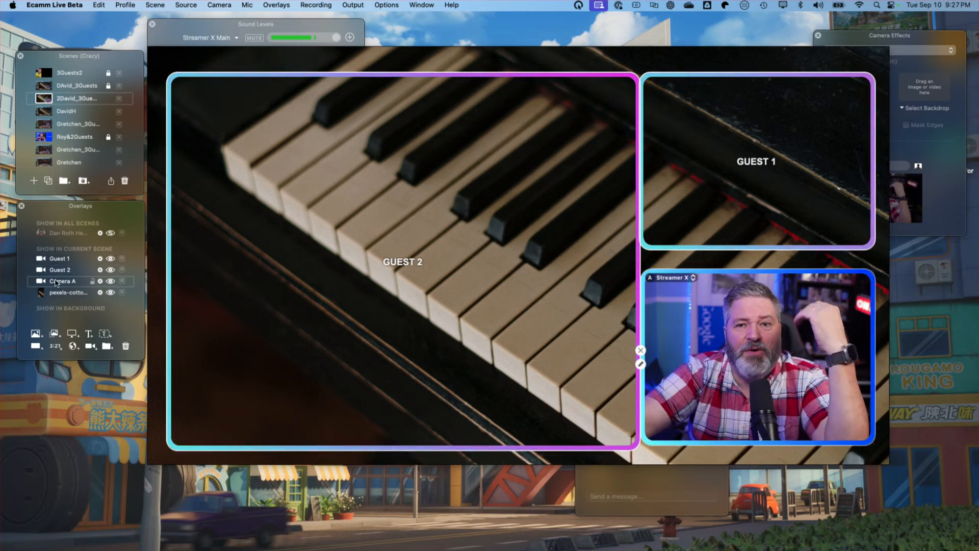
left_click(65, 295)
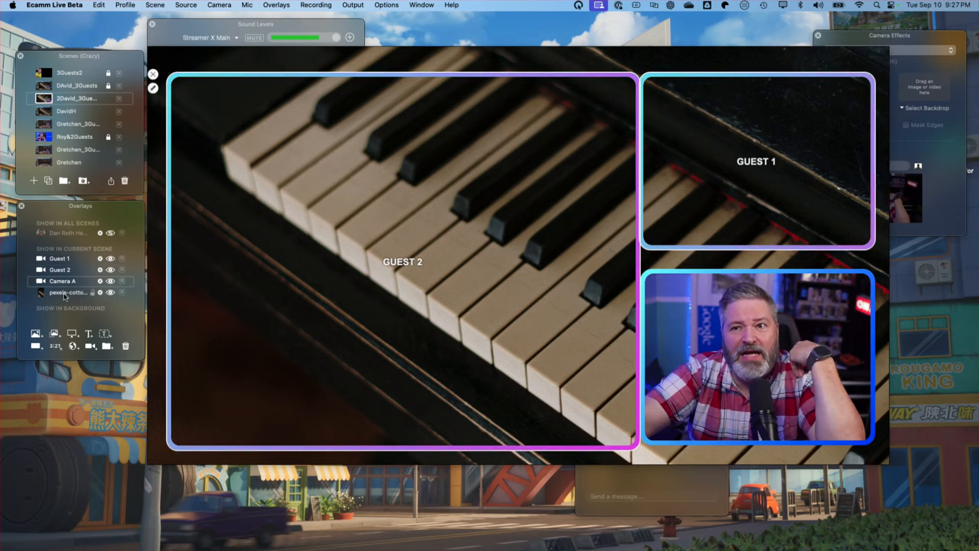
Step: Toggle the piano background image overlay off and back on, leaving it visible
left_click(110, 293)
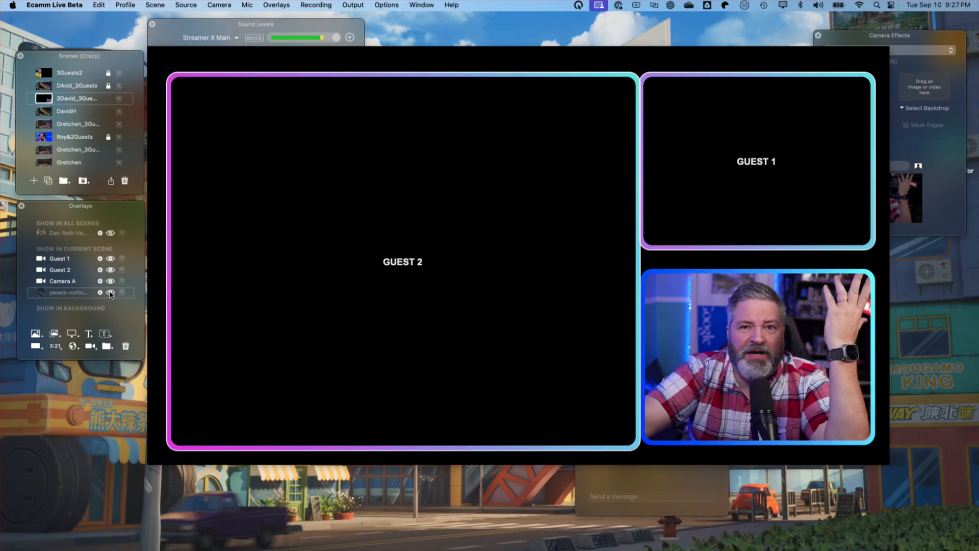
left_click(111, 293)
left_click(110, 293)
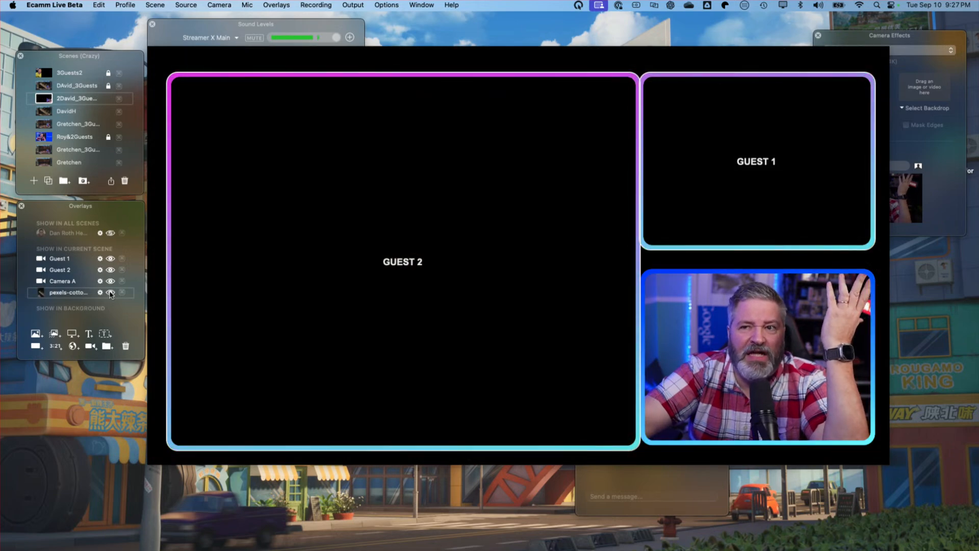
left_click(110, 293)
Step: Hide and show again the Camera A, Guest 2 and Guest 1 overlays one by one
left_click(111, 281)
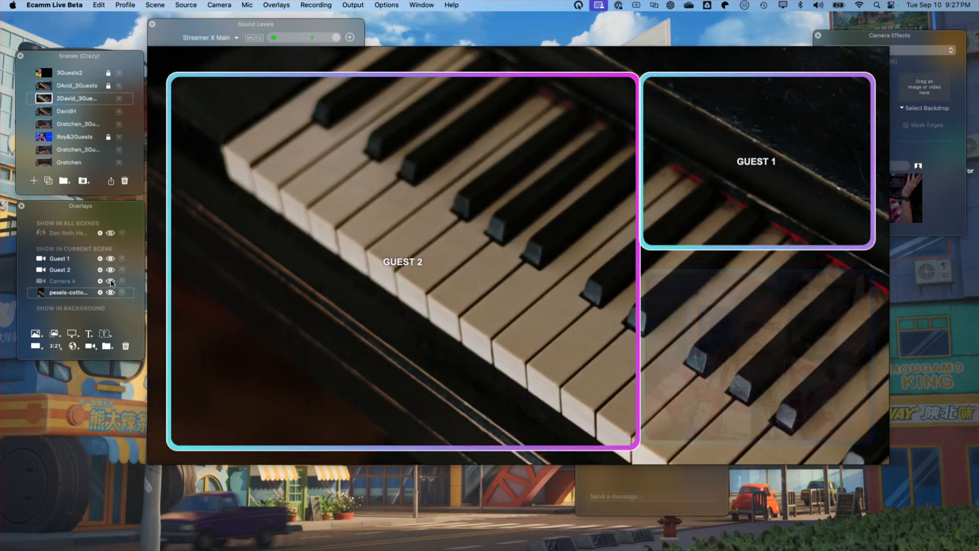
left_click(110, 270)
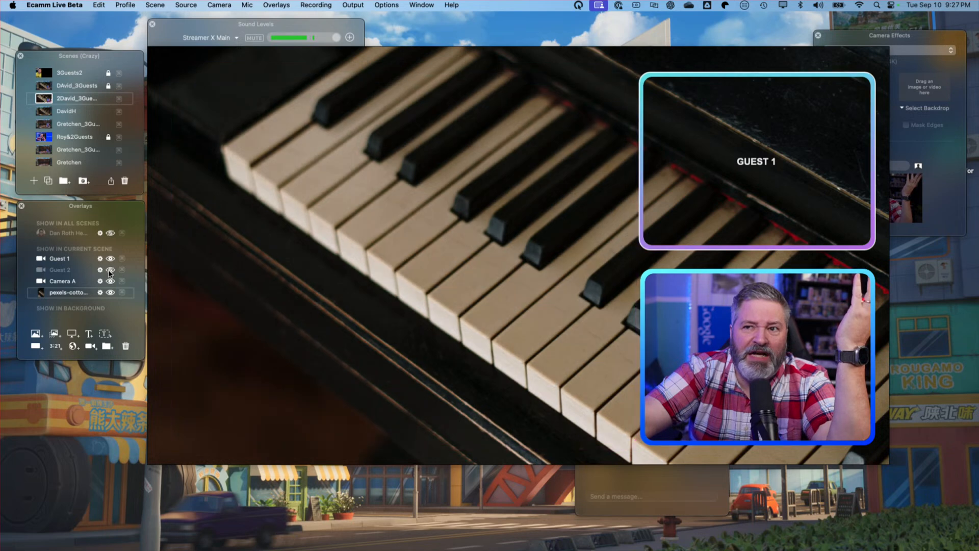
left_click(109, 270)
left_click(111, 259)
left_click(110, 259)
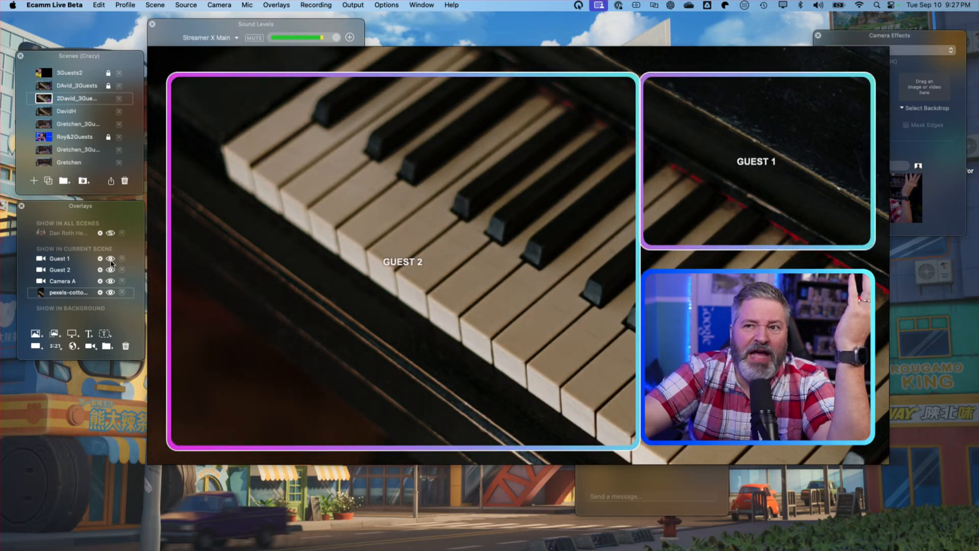
Step: Lock the Camera A, Guest 2 and Guest 1 overlays in the three-person piano scene
left_click(108, 98)
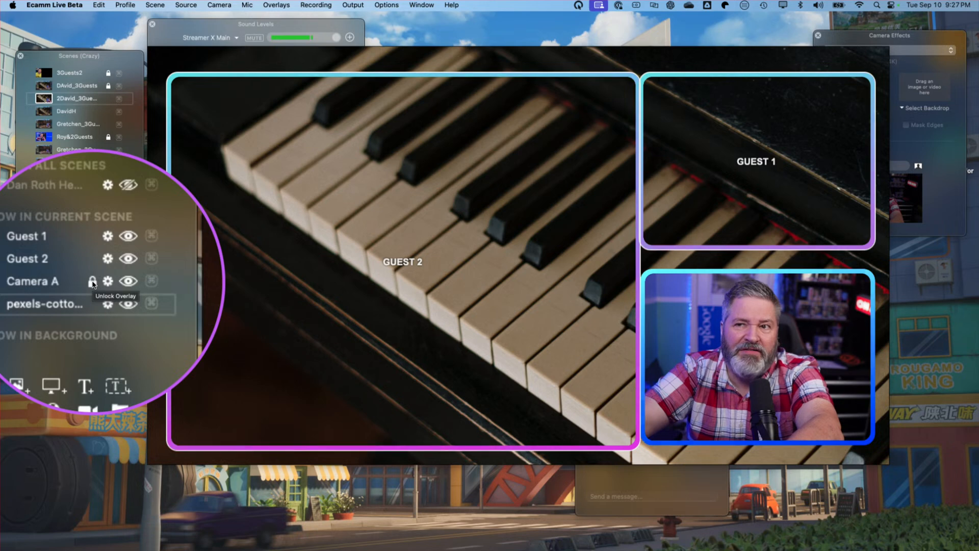
left_click(93, 268)
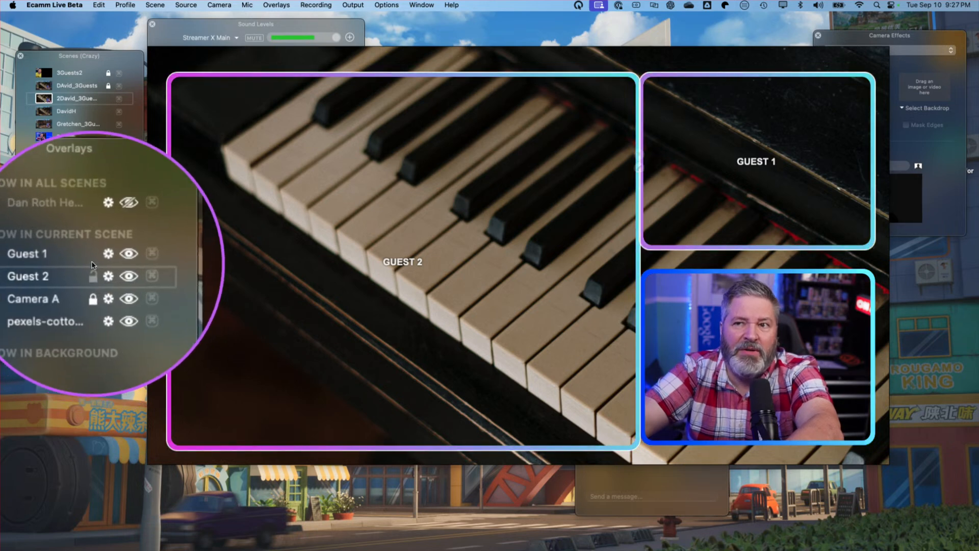
left_click(93, 270)
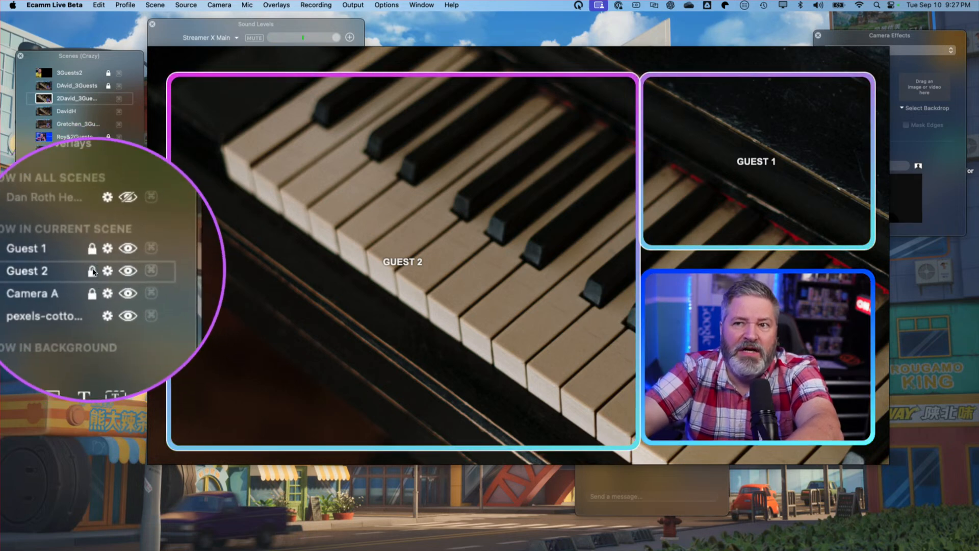
left_click(64, 271)
Step: Unlock the Guest 1, Guest 2 and Camera A overlays in the piano scene
left_click(91, 260)
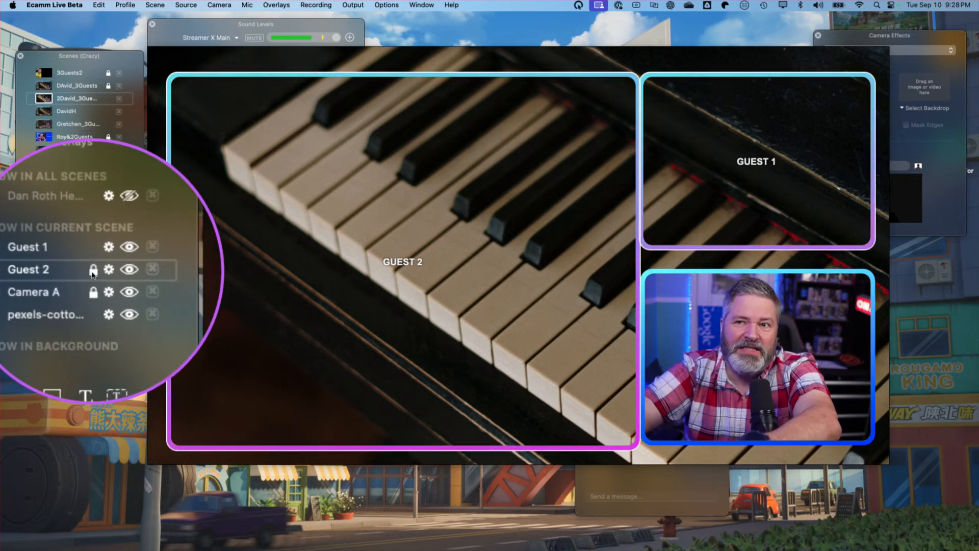
left_click(91, 270)
left_click(91, 282)
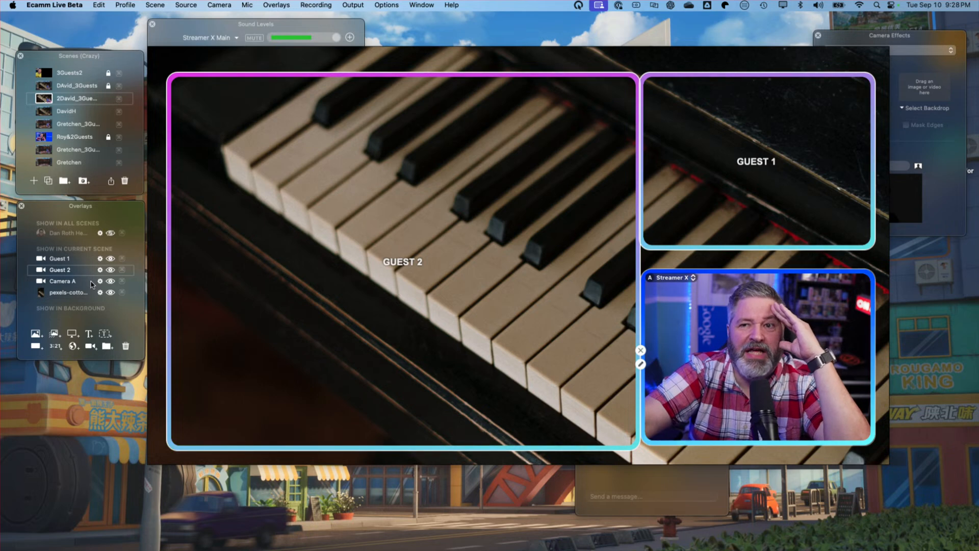
Step: Go back to the RunOfShow scene and point out the Guests? item in its list
left_click(65, 293)
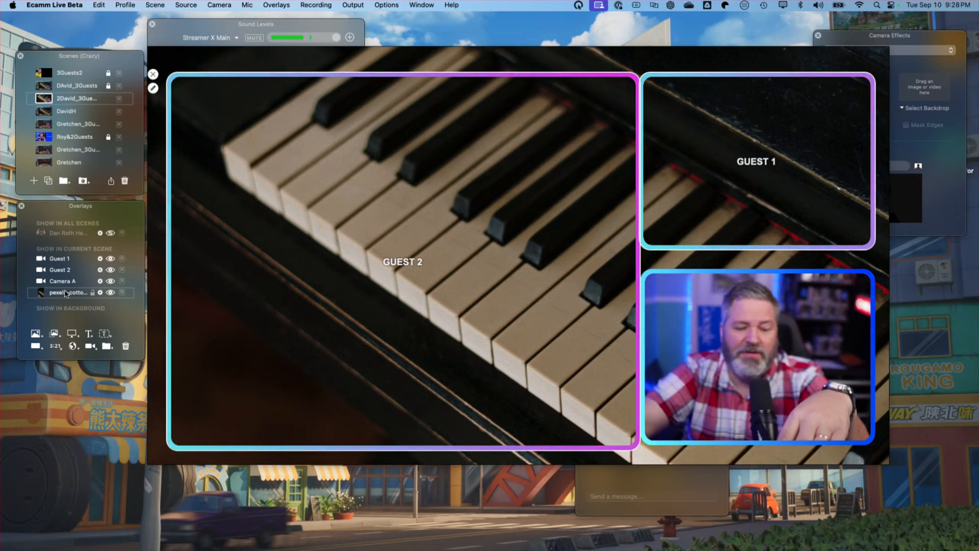
scroll(72, 98, "up", 5)
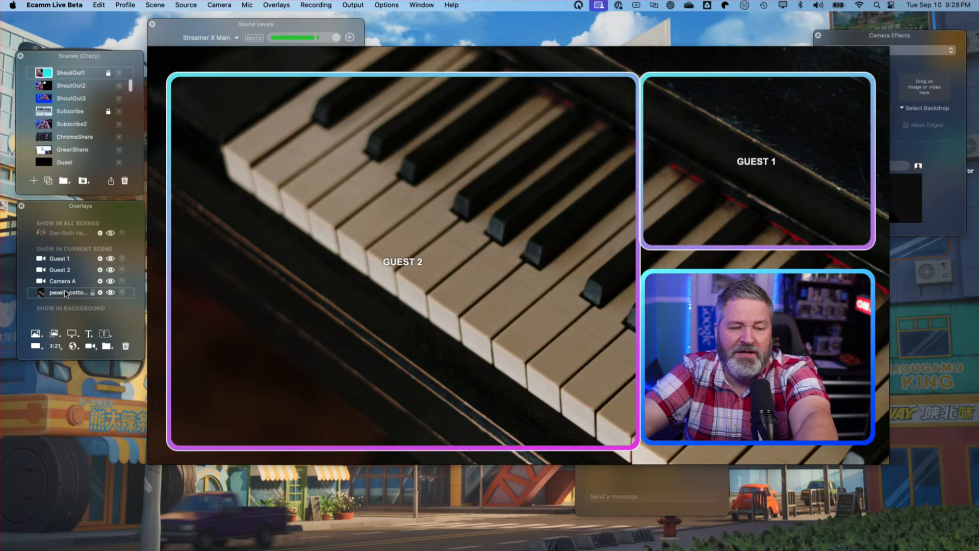
left_click(70, 73)
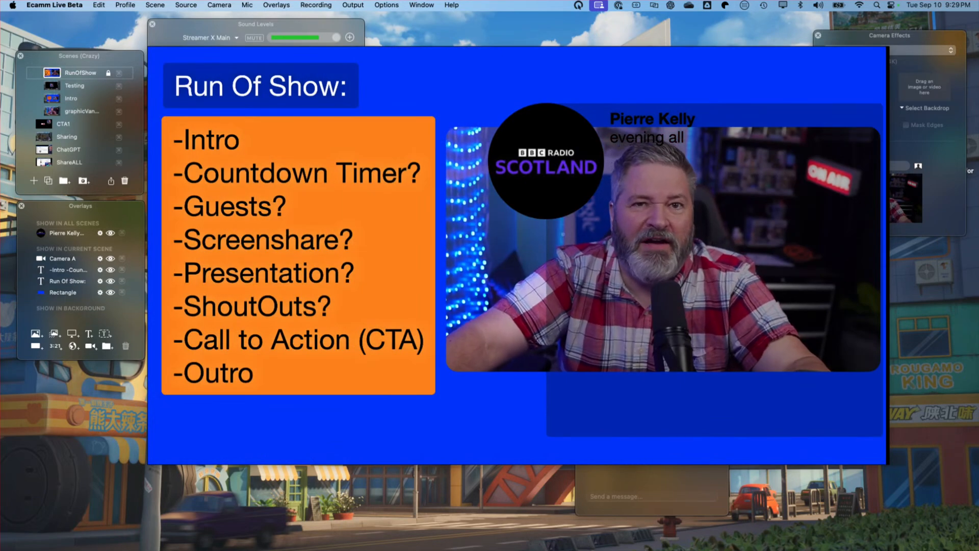
mouse_move(318, 245)
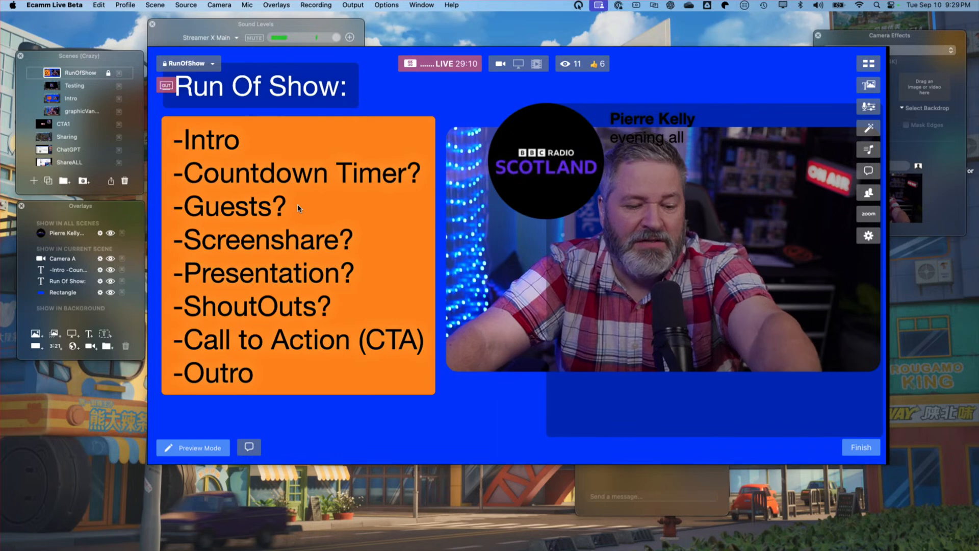
mouse_move(287, 204)
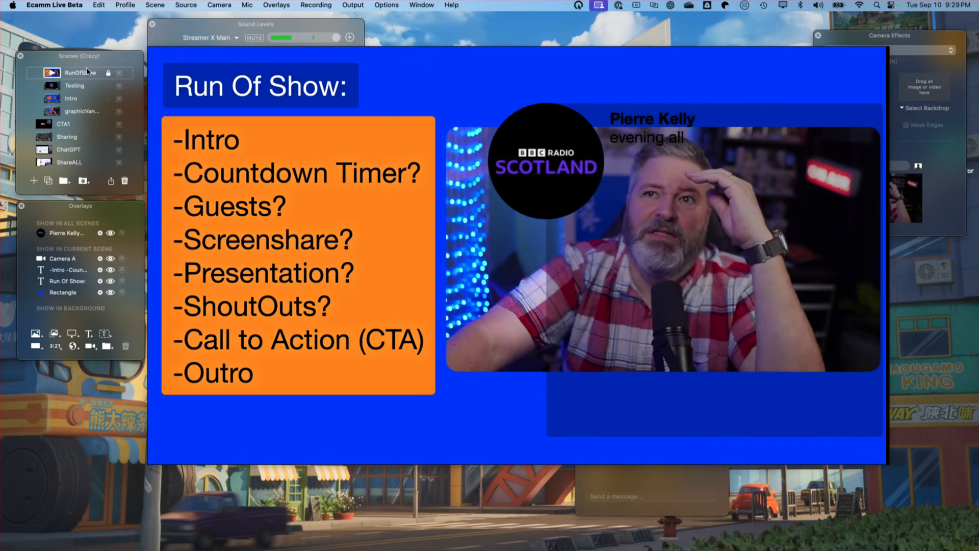
Step: Create a new scene inside the BlankCanvas folder
scroll(82, 83, "up", 3)
scroll(76, 97, "up", 1)
left_click(69, 112)
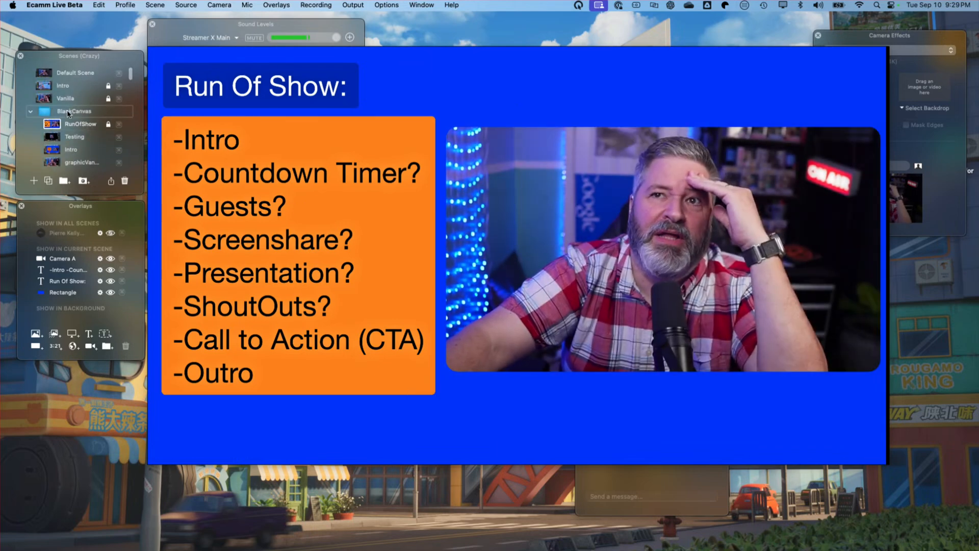
left_click(33, 182)
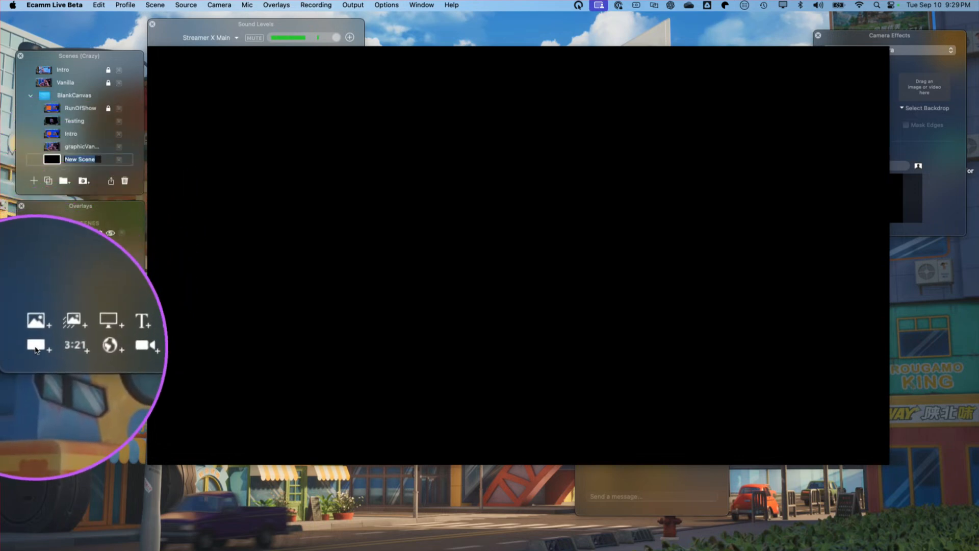
Step: Add a rectangle overlay as the new scene's background and set its border to None
left_click(36, 347)
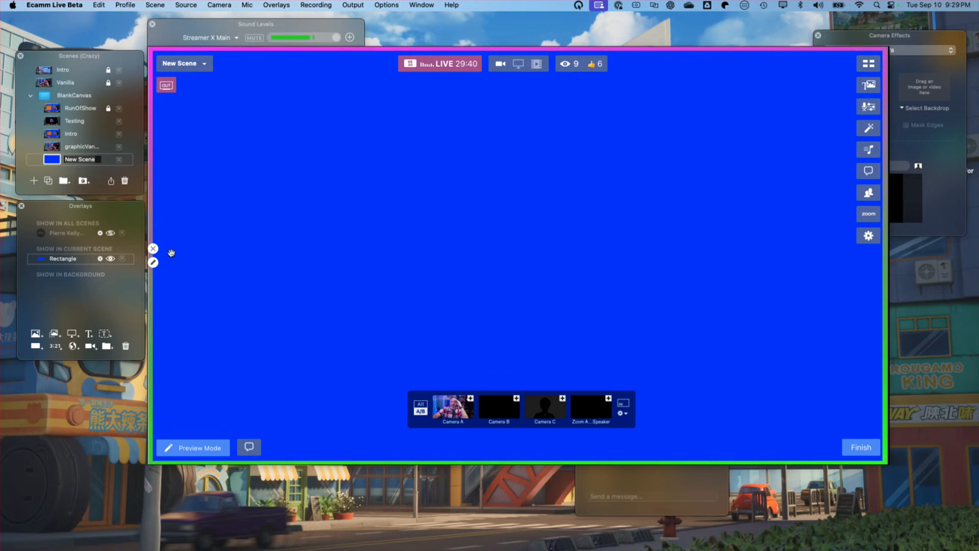
left_click(154, 263)
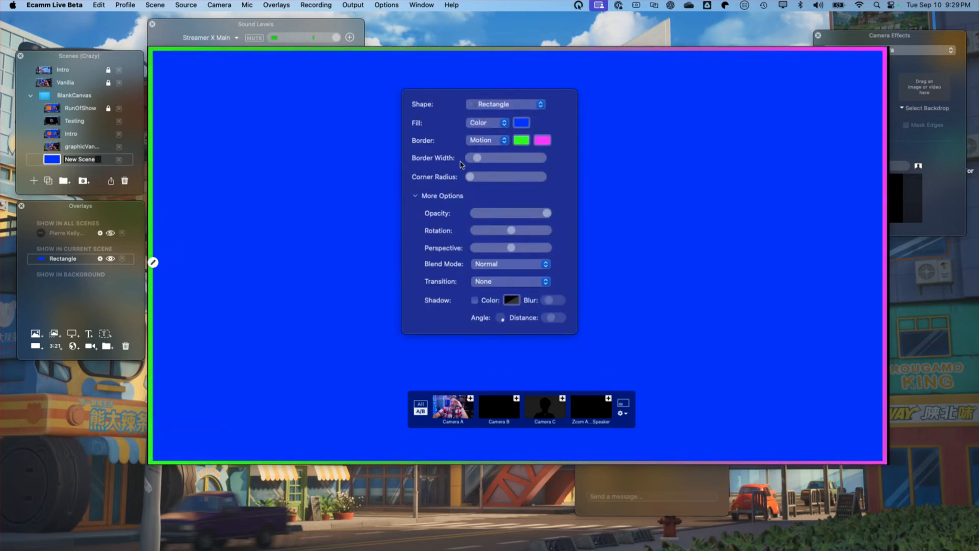
left_click(484, 140)
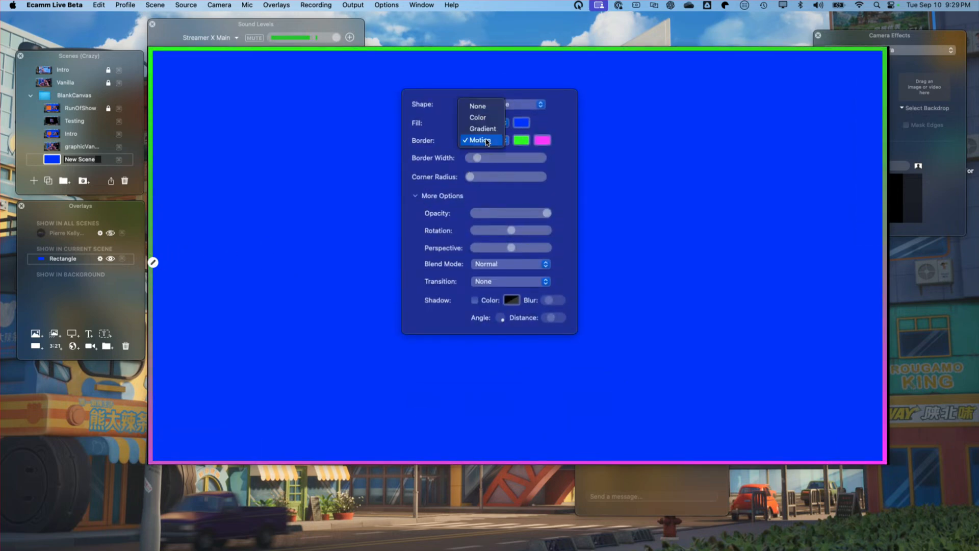
left_click(479, 106)
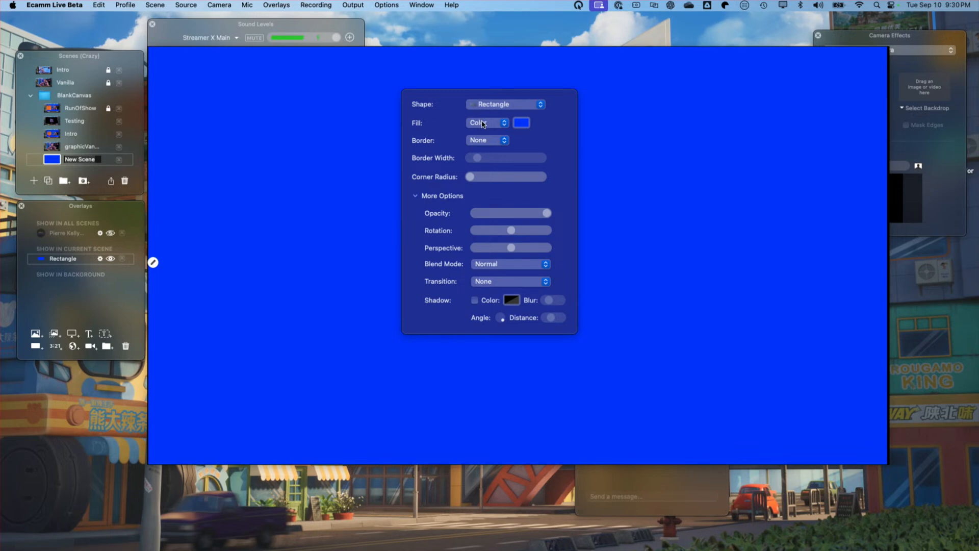
left_click(382, 148)
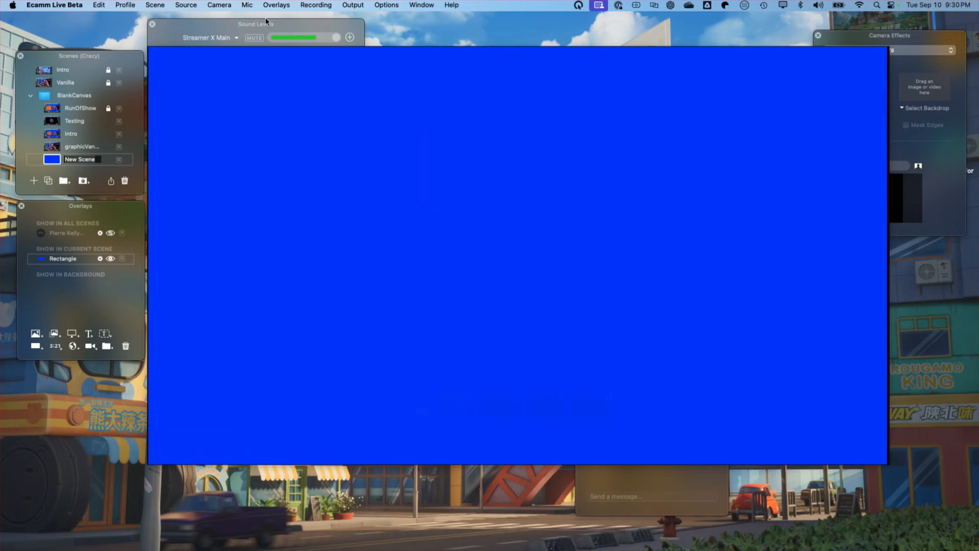
Step: Add a Camera A overlay, crop it to a nearly square frame and place it in the canvas's lower right area
left_click(278, 6)
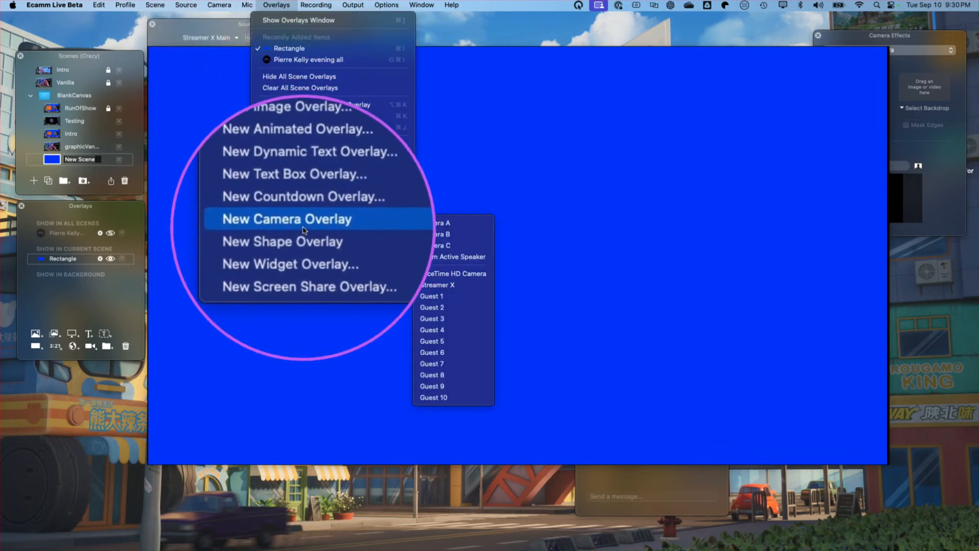
left_click(430, 228)
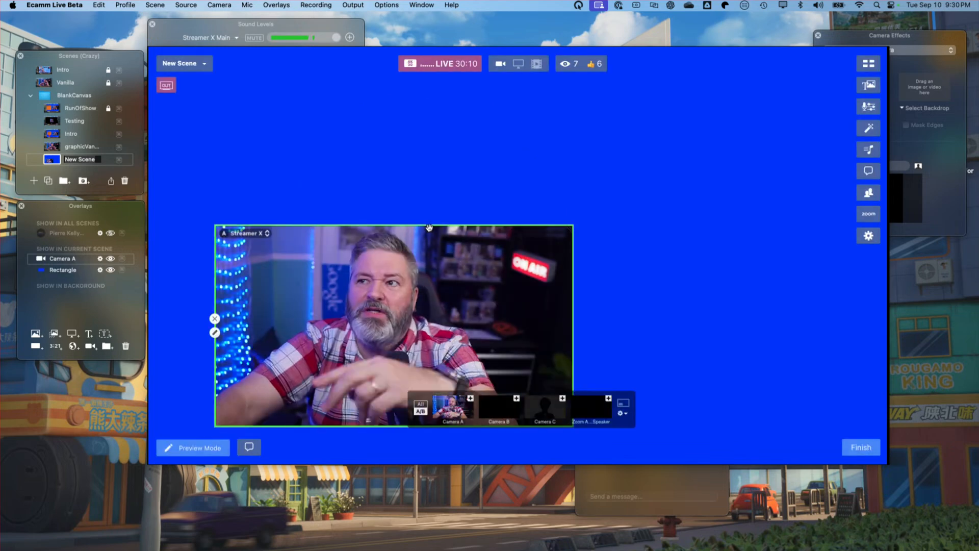
left_click_drag(366, 336, 575, 253)
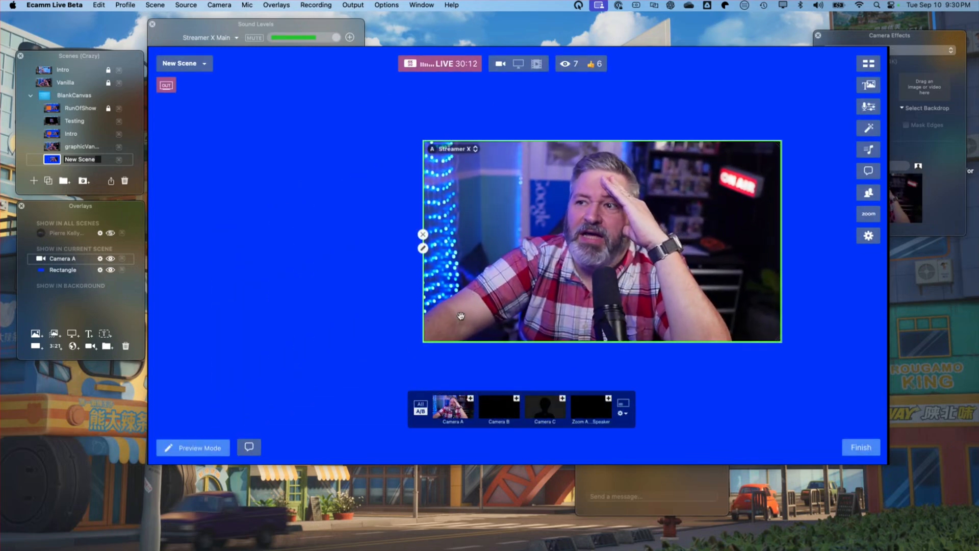
left_click_drag(423, 341, 629, 276)
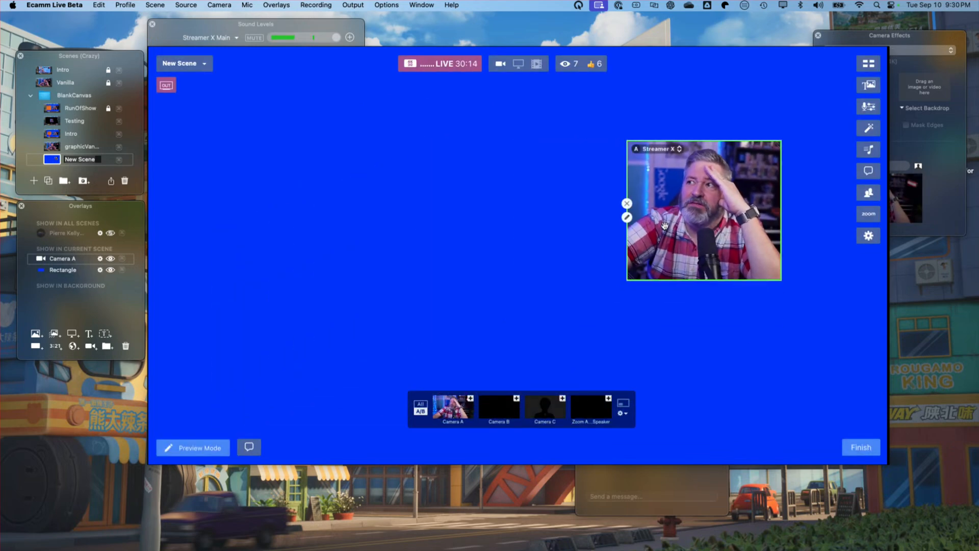
left_click_drag(686, 225, 711, 354)
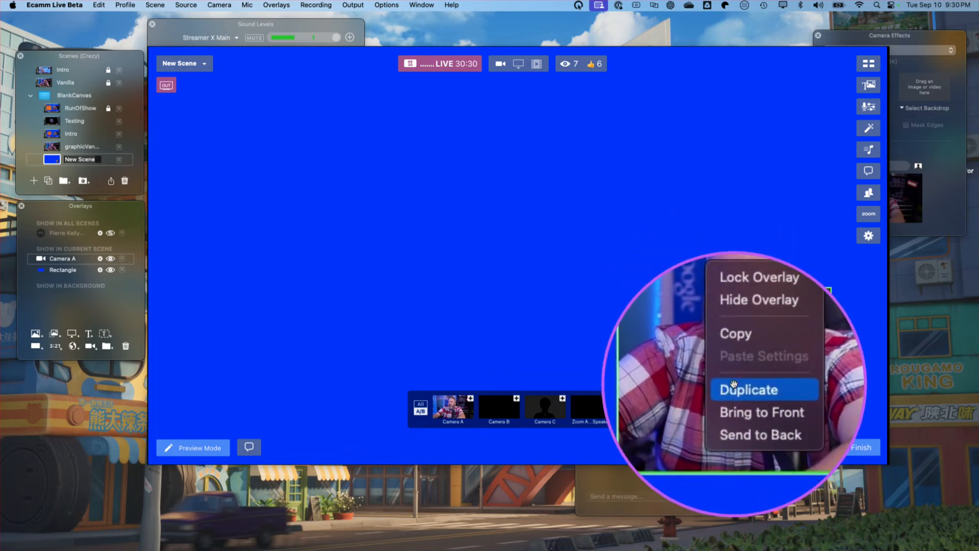
Step: Duplicate the cropped camera frame twice and spread the three frames in a row across the canvas
left_click(734, 383)
right_click(727, 353)
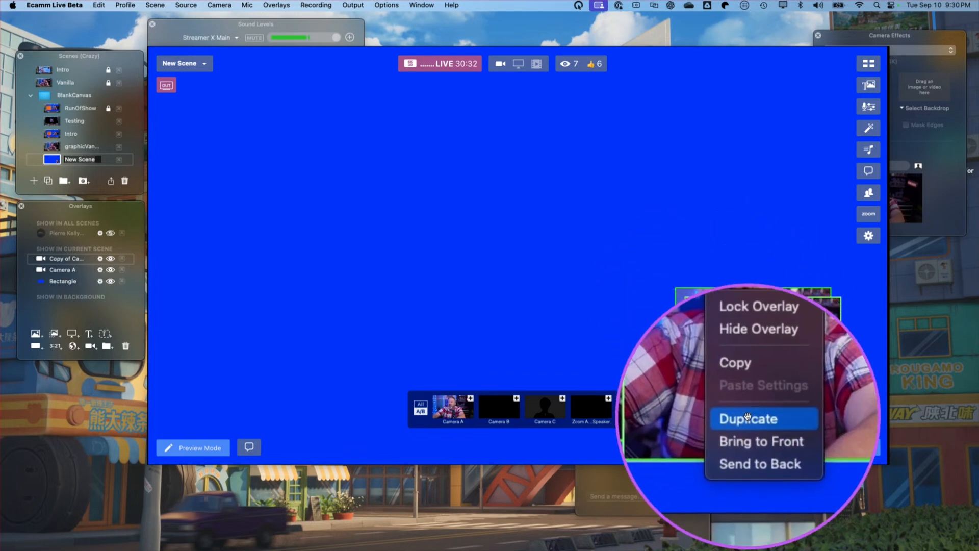
left_click(747, 416)
left_click_drag(740, 388, 255, 211)
left_click_drag(739, 362, 486, 211)
left_click_drag(775, 359, 788, 212)
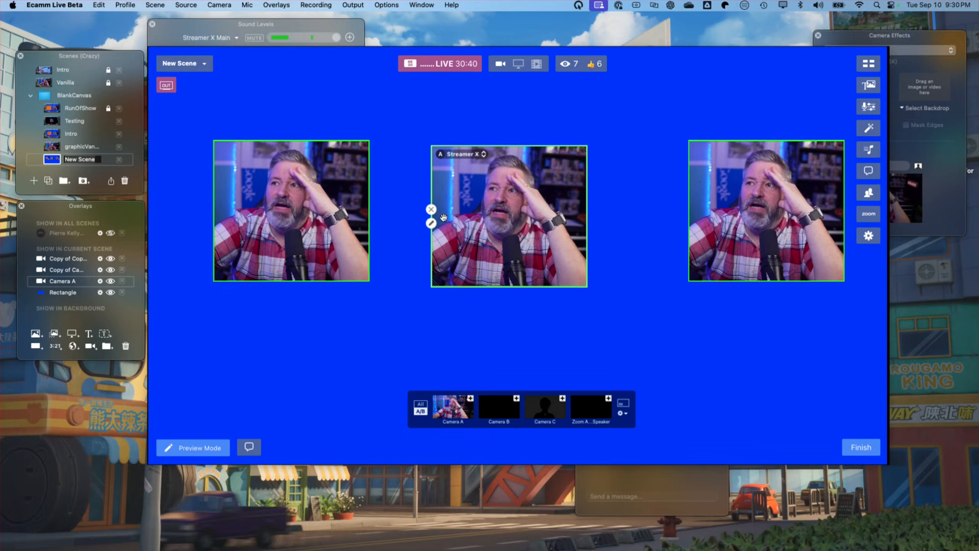
Step: Try to assign Guest 2 to the middle camera frame and Guest 1 to the left one
left_click(465, 154)
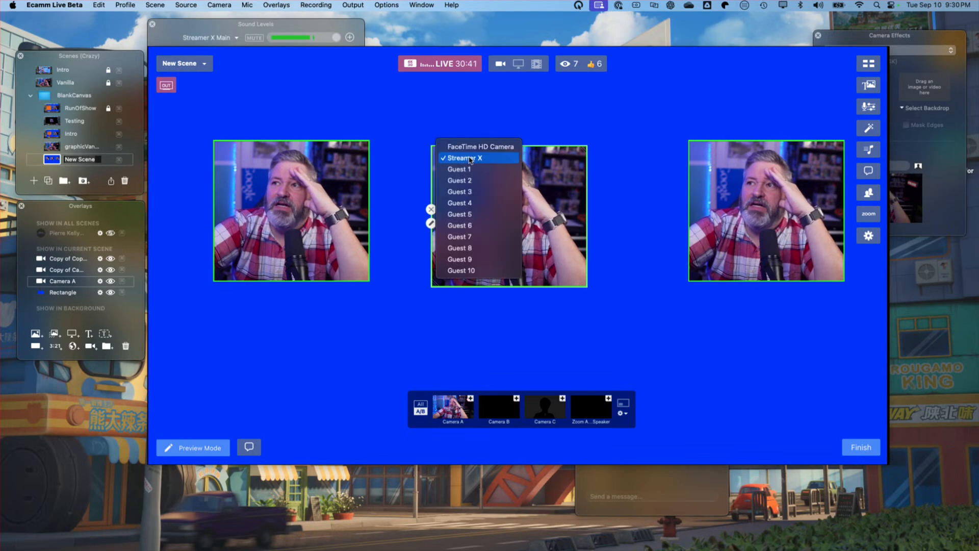
key("ctrl+m")
left_click(451, 183)
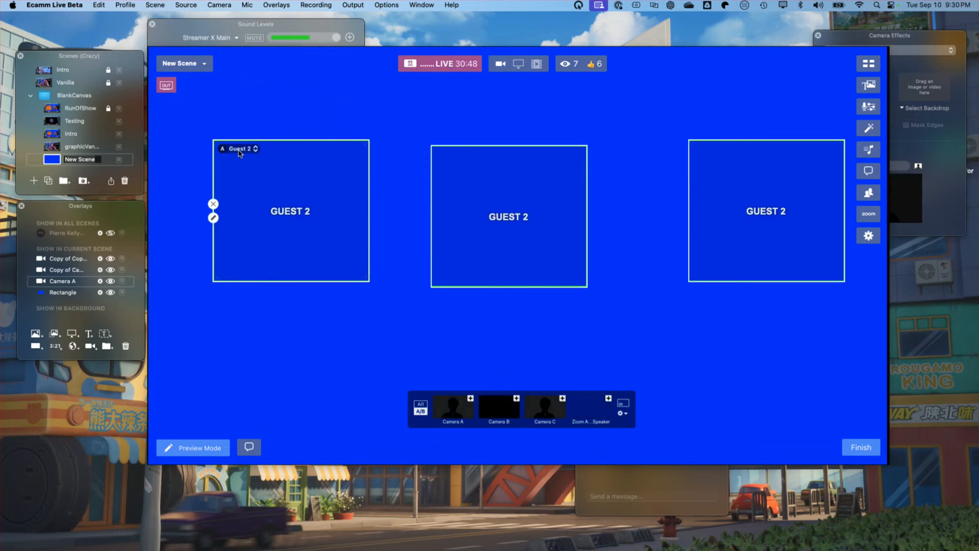
left_click(240, 149)
left_click(245, 147)
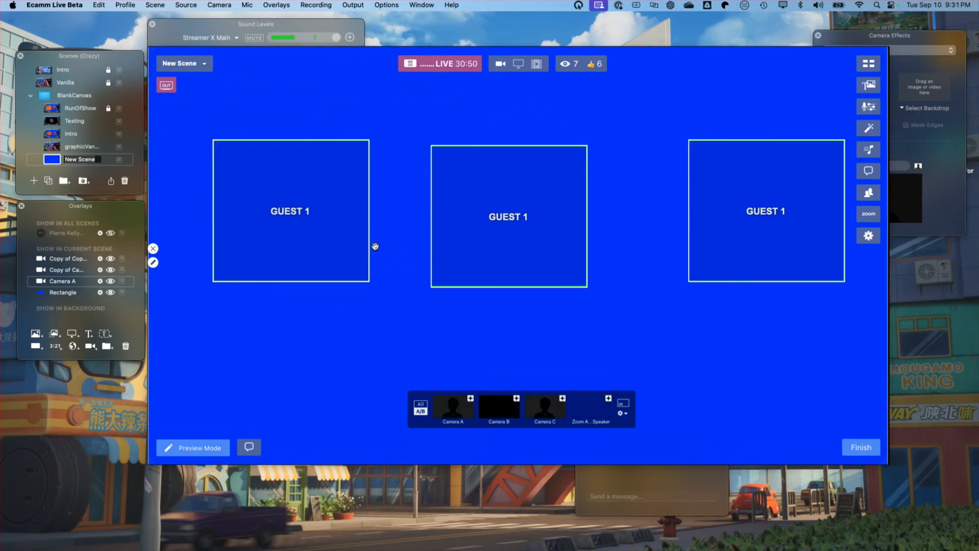
Step: Reposition the left and middle camera frames, then set the middle frame's source to Guest 2
left_click_drag(316, 212, 315, 220)
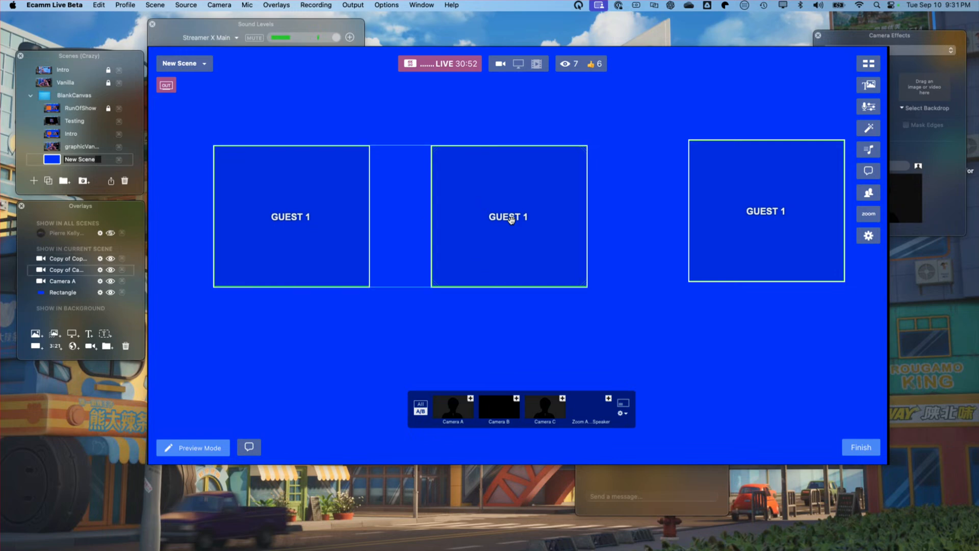
left_click_drag(509, 220, 554, 246)
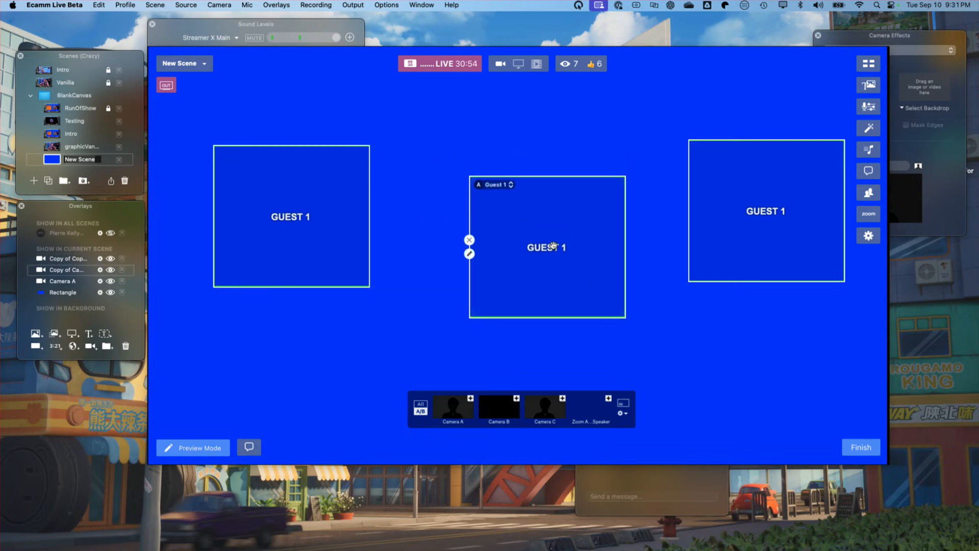
left_click(507, 185)
left_click(501, 200)
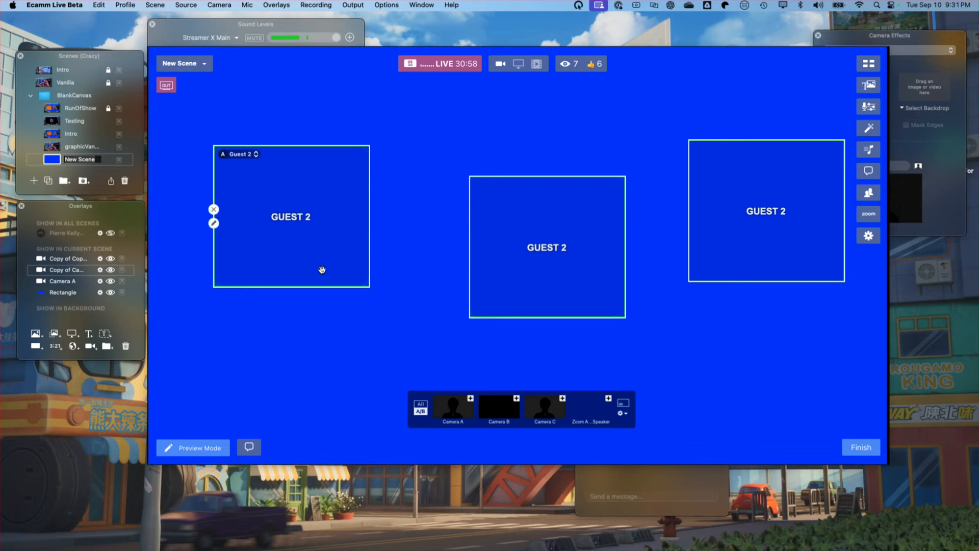
Step: Replace the left camera frame with a duplicate of the middle one and try to set its source to Guest 1
left_click(213, 210)
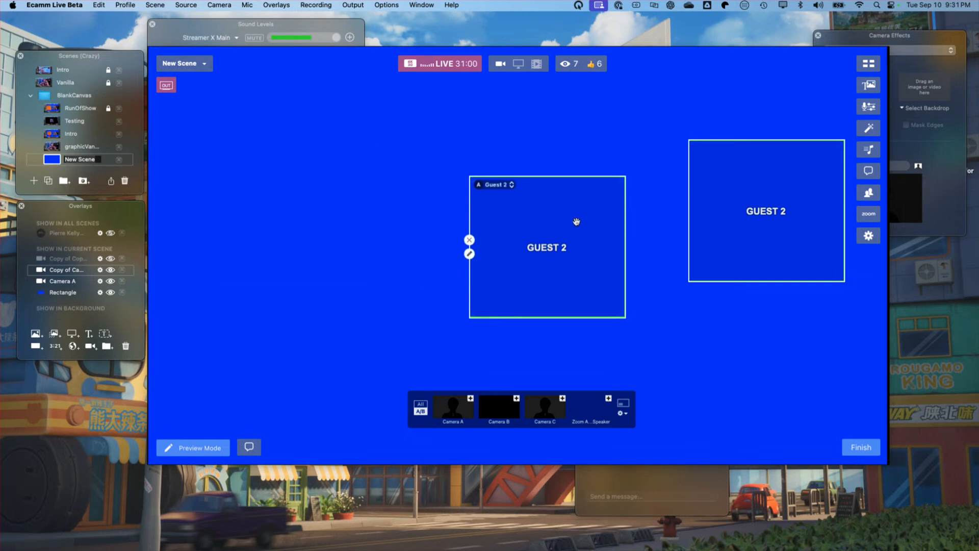
left_click_drag(548, 227, 546, 201)
right_click(543, 212)
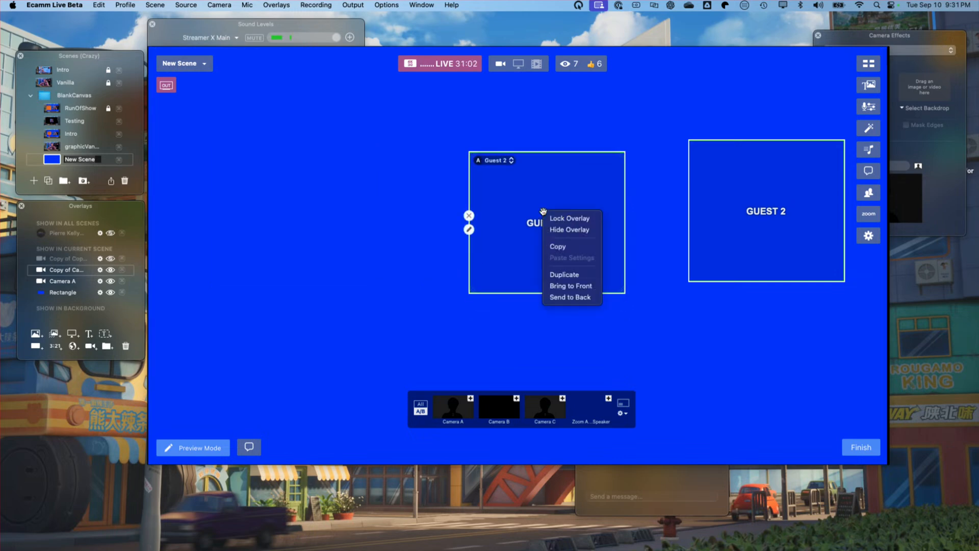
left_click(558, 275)
left_click_drag(560, 245, 300, 225)
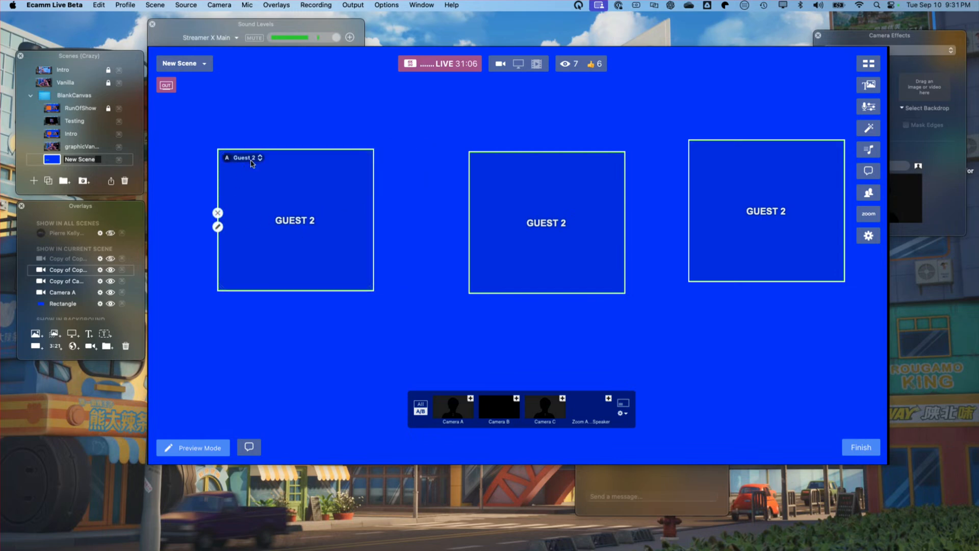
left_click(251, 162)
left_click(251, 149)
Step: Hide the left and middle camera frames, keep the right one, and switch the live camera to Camera B
left_click(218, 212)
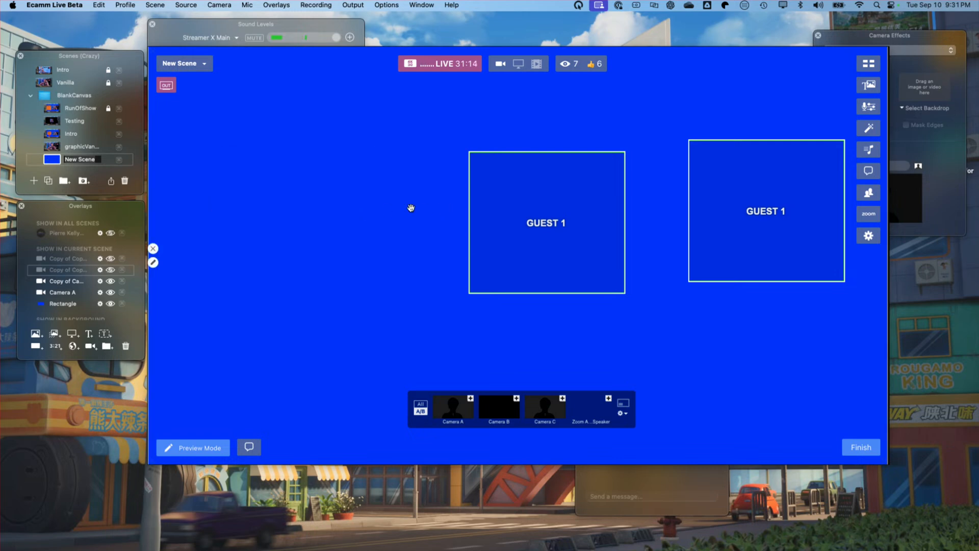
left_click(469, 216)
mouse_move(720, 213)
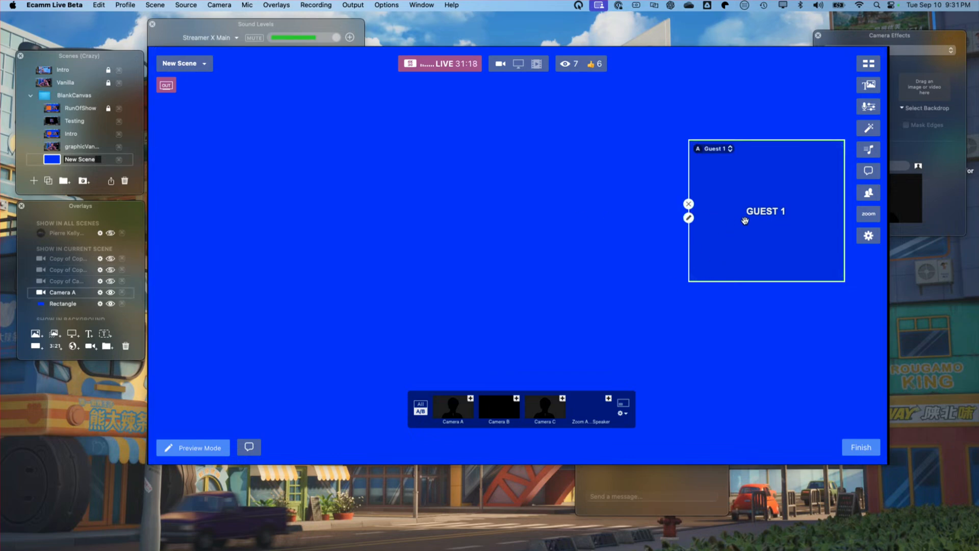
left_click(516, 399)
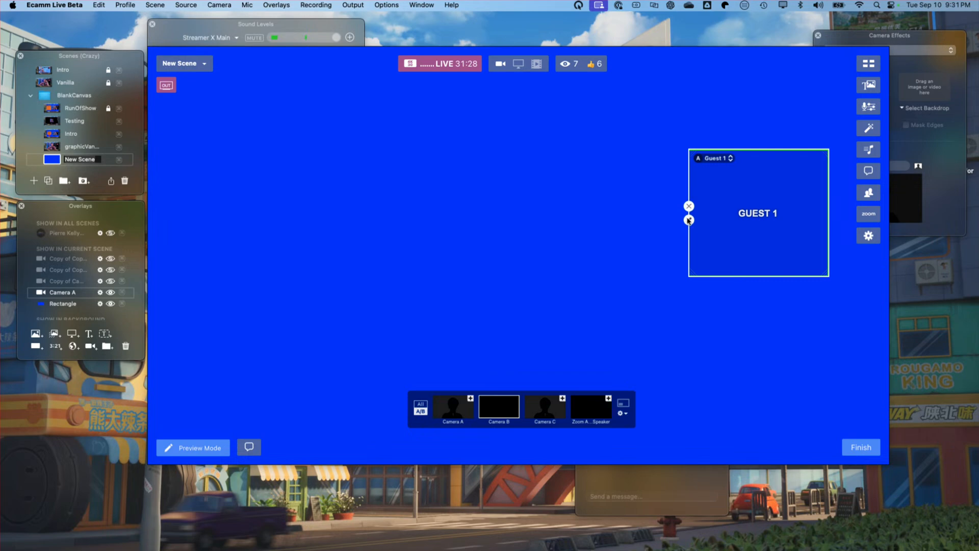
Step: Examine the video source choices in the remaining camera frame's settings without changing the source
left_click(689, 219)
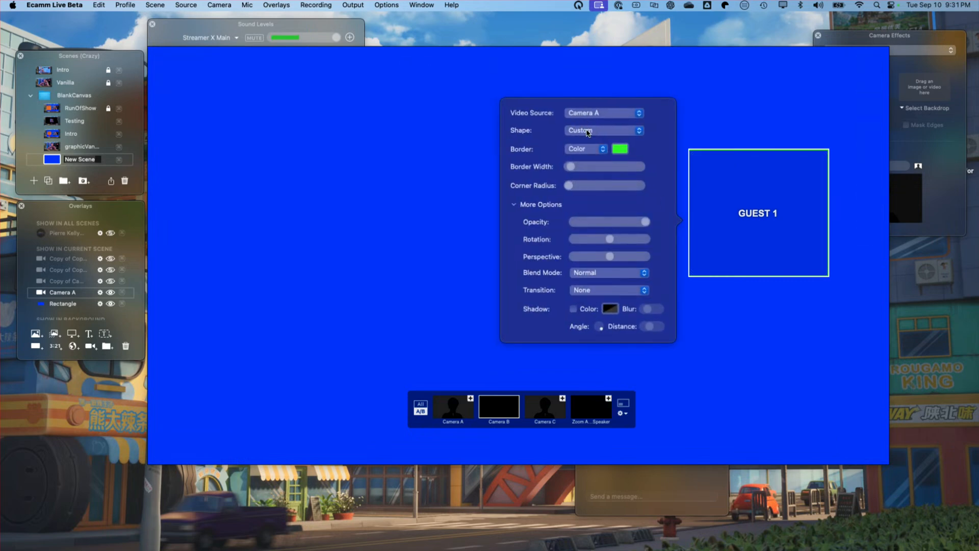
left_click(598, 115)
left_click(590, 115)
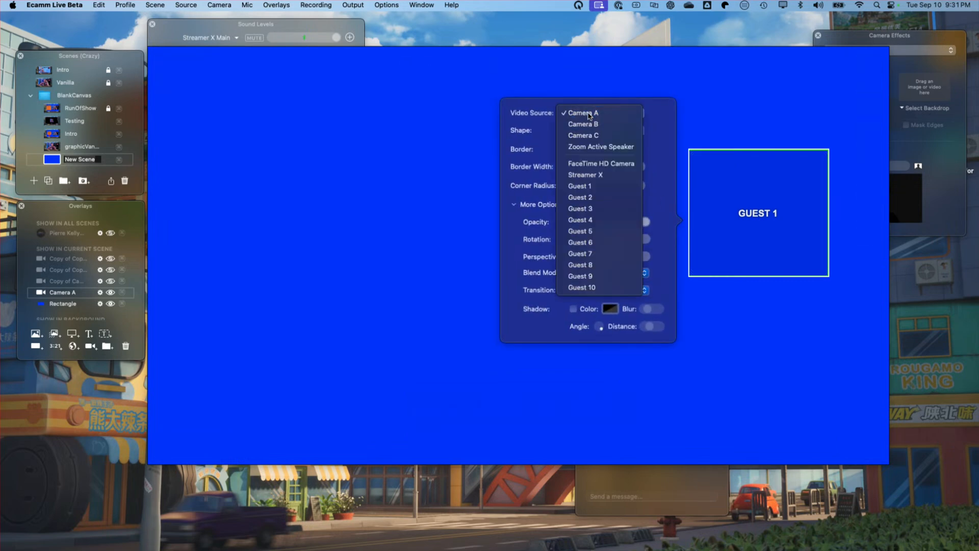
left_click(417, 169)
right_click(496, 241)
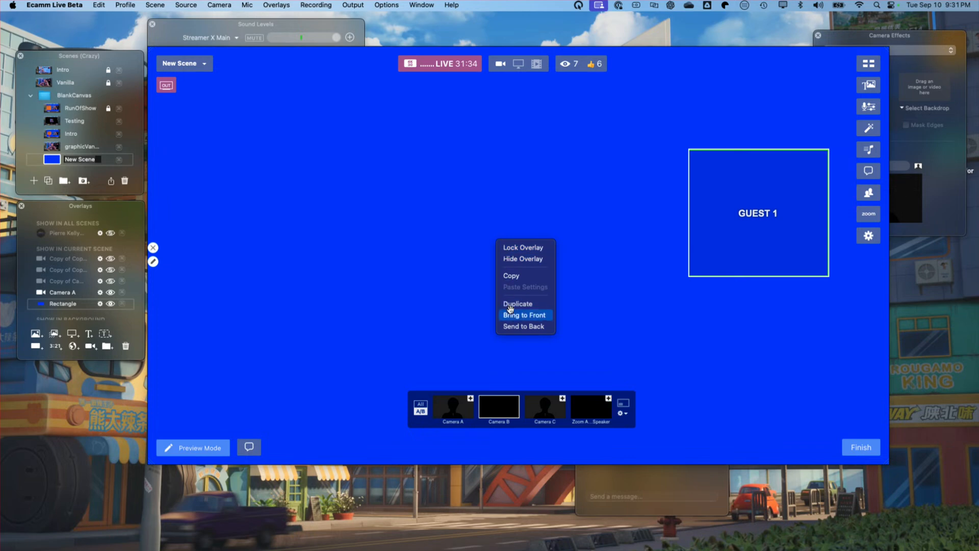
left_click(417, 269)
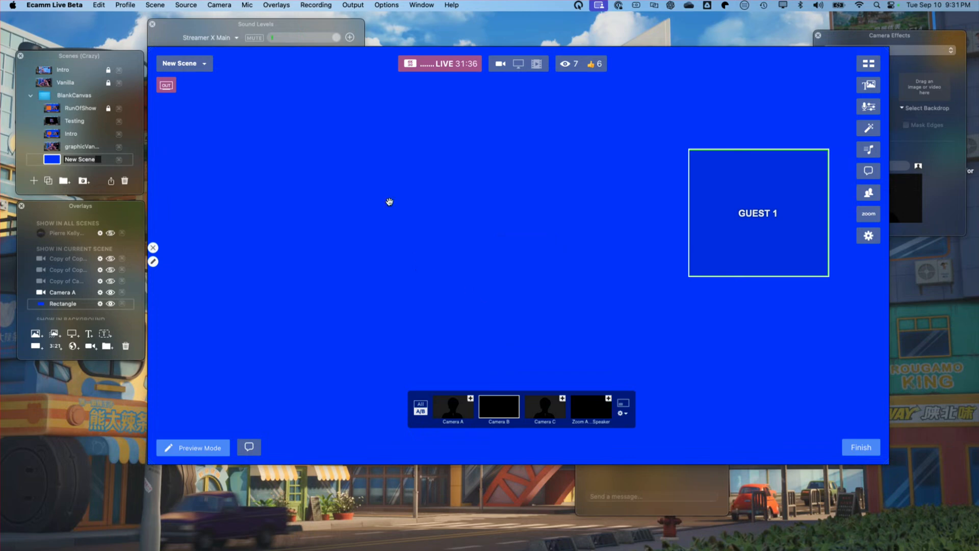
Step: Add a new camera overlay for Guest 1 and place it in the left part of the canvas
left_click(273, 5)
mouse_move(368, 273)
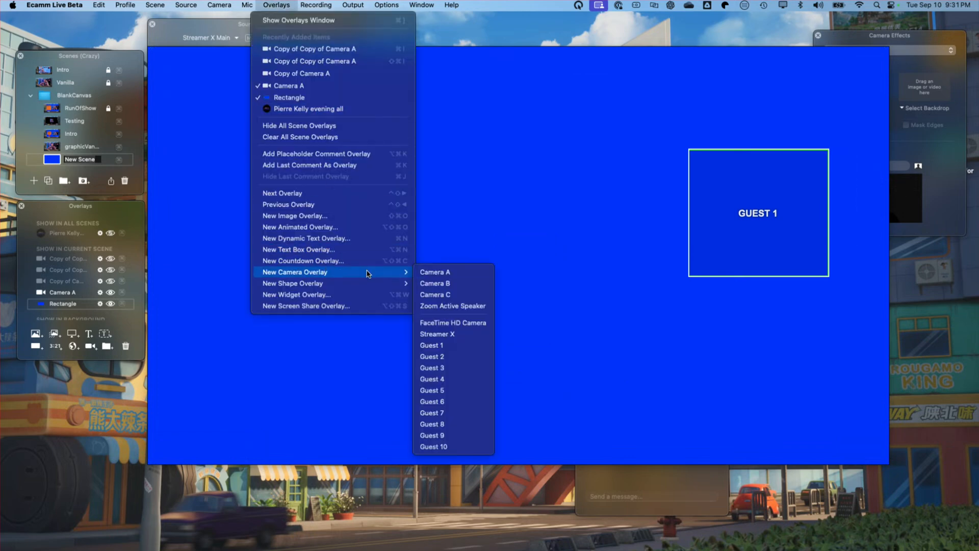
left_click(454, 349)
left_click_drag(454, 352, 268, 221)
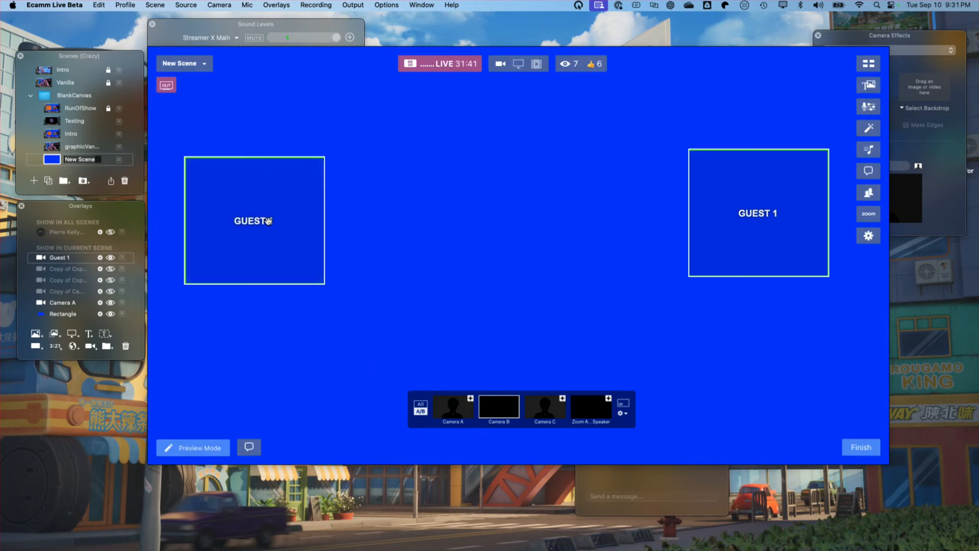
Step: Add a new camera overlay for Guest 2 and place it between the two existing frames
left_click(278, 6)
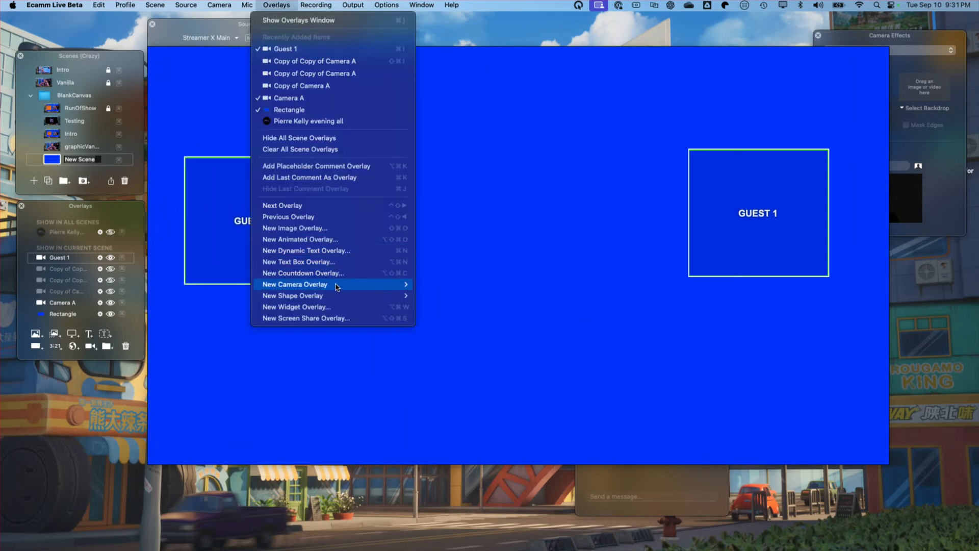
mouse_move(397, 285)
left_click(445, 369)
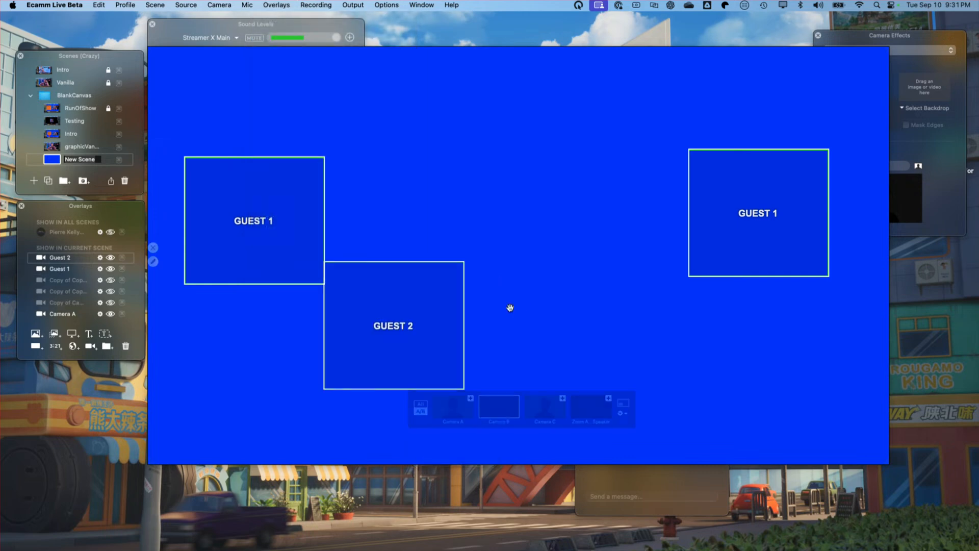
left_click_drag(405, 319, 544, 203)
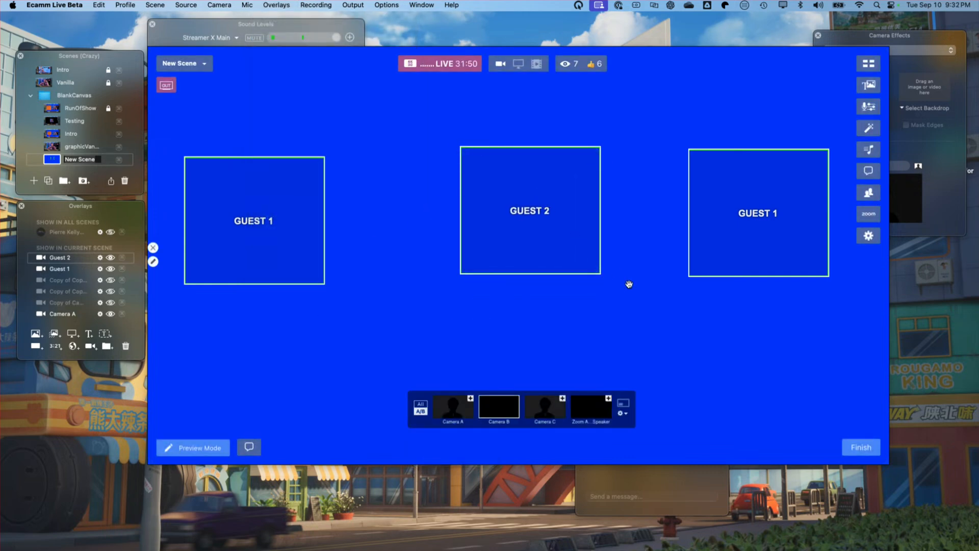
Step: Resize the Guest 2 frame and the right camera frame, lining up the right frame's bottom edge with the left frame
left_click(599, 274)
left_click_drag(599, 273, 608, 283)
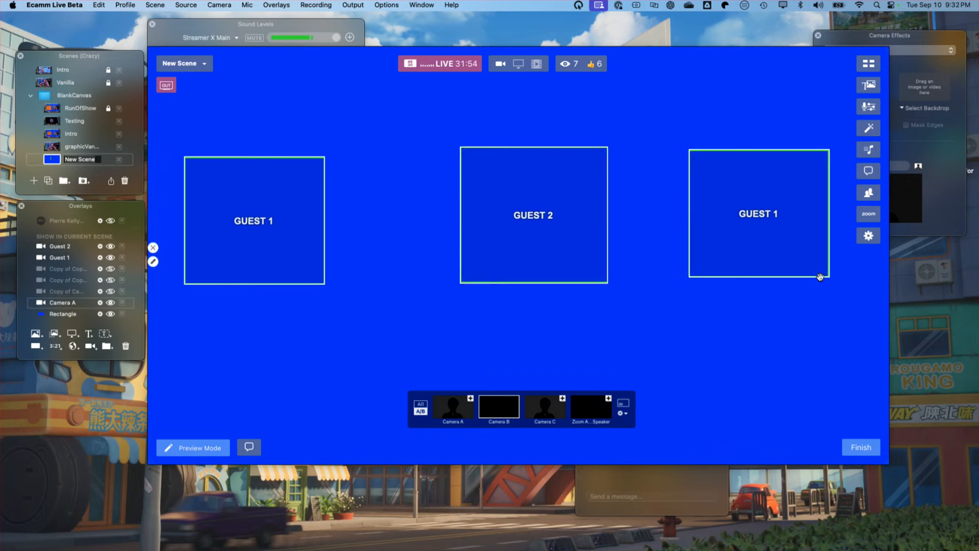
left_click_drag(827, 277, 806, 278)
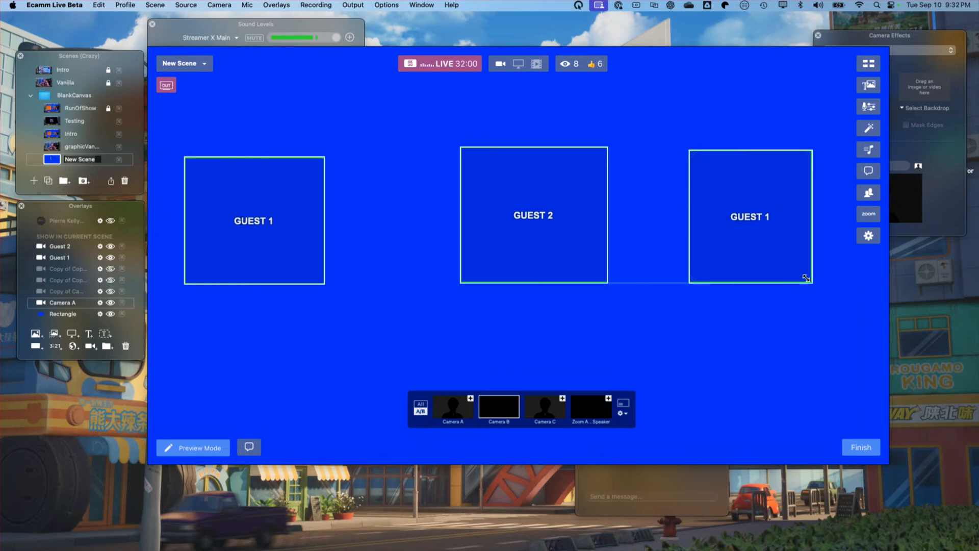
left_click_drag(806, 278, 790, 277)
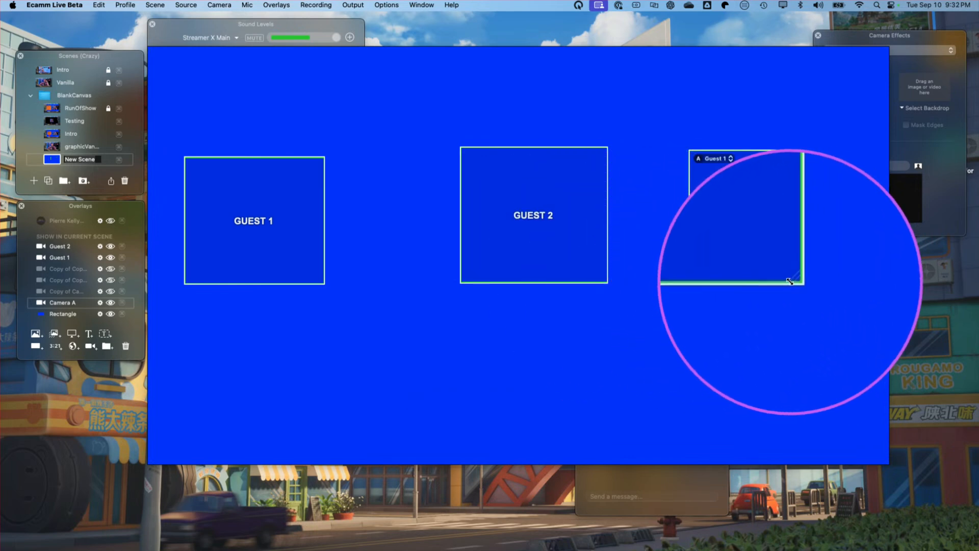
left_click_drag(790, 280, 825, 289)
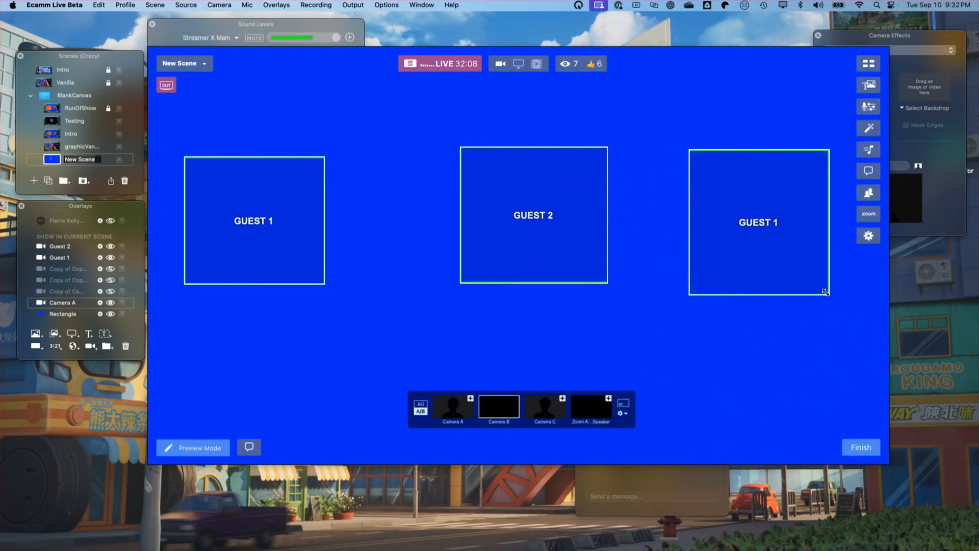
left_click_drag(772, 260, 769, 250)
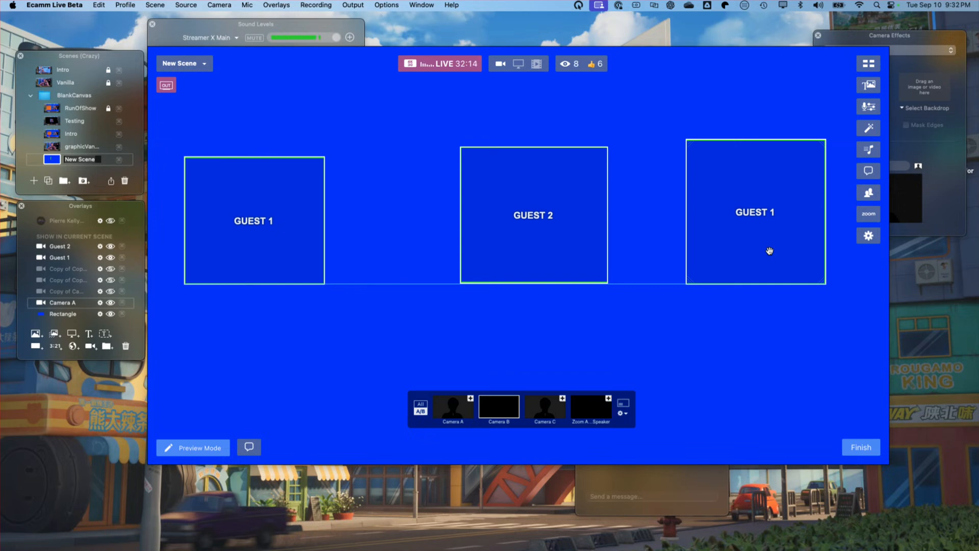
left_click_drag(770, 250, 769, 252)
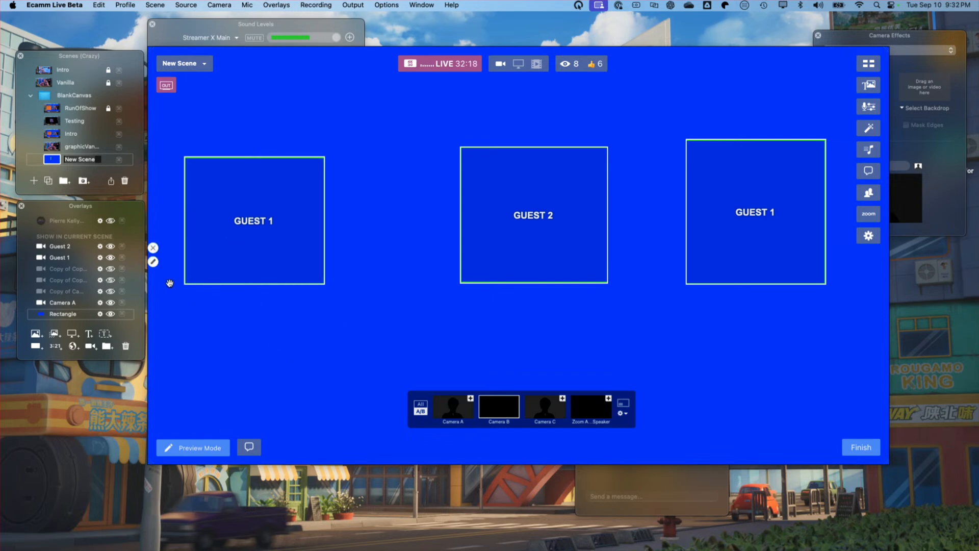
Step: Change the background rectangle's fill color to White
left_click(153, 262)
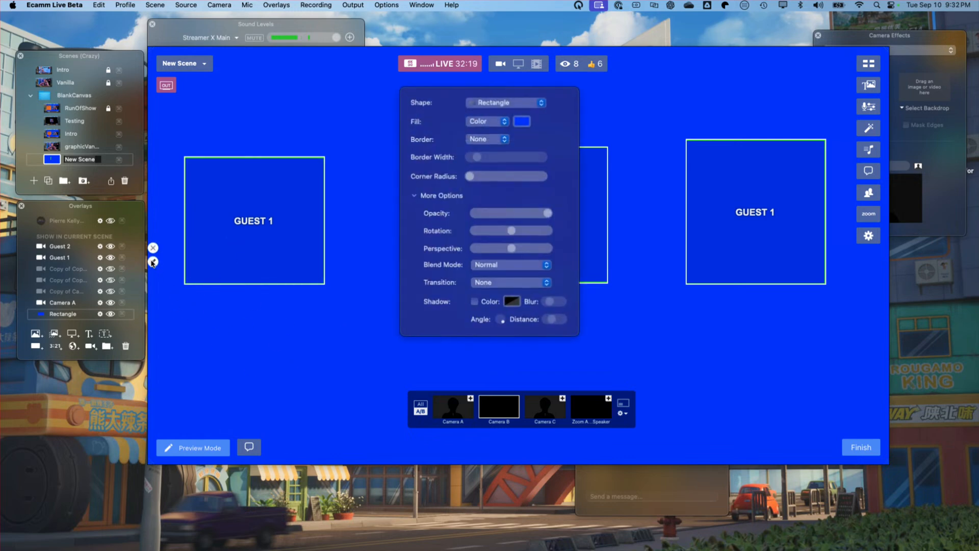
left_click(521, 122)
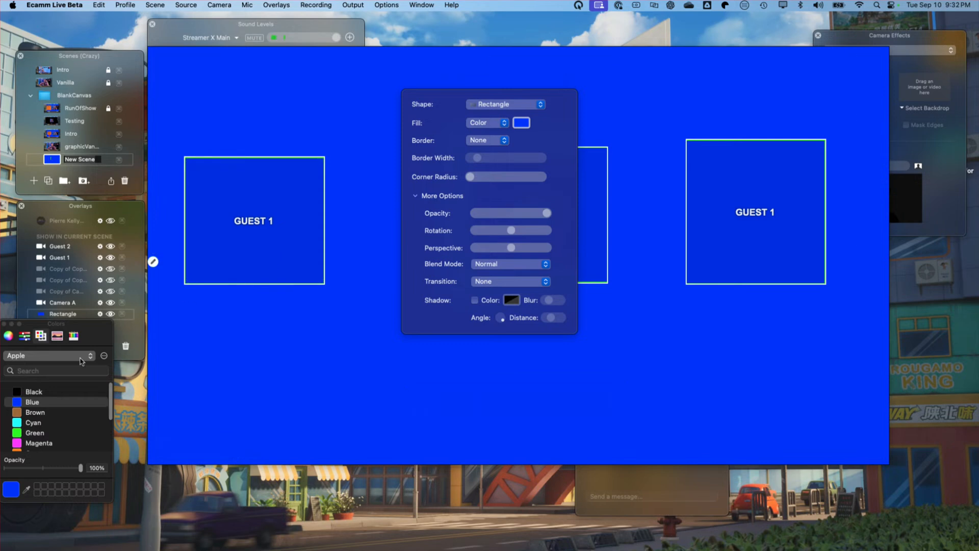
scroll(72, 429, "down", 3)
left_click(35, 441)
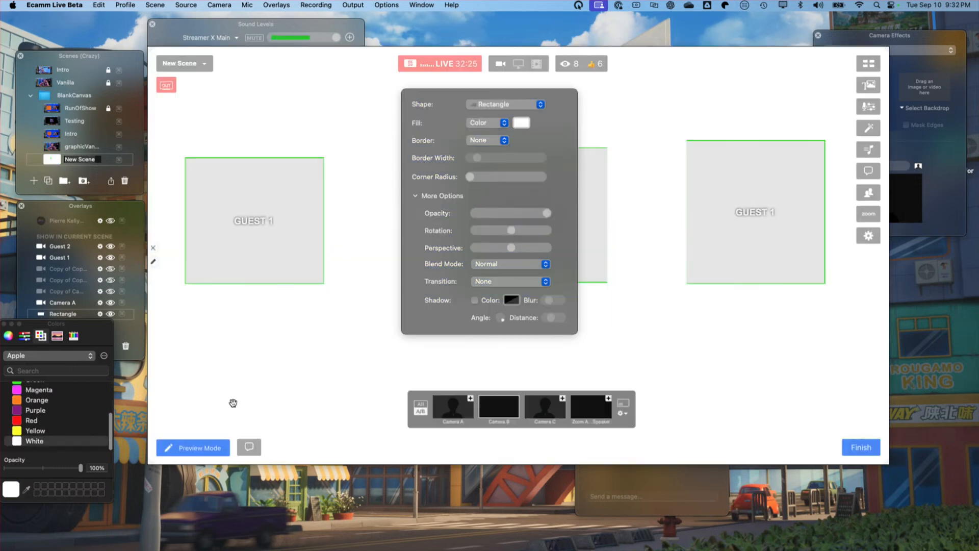
left_click(249, 403)
Step: Move the left Guest 1 and middle Guest 2 frames slightly closer together, and shift the right camera frame downward
left_click_drag(291, 213, 306, 214)
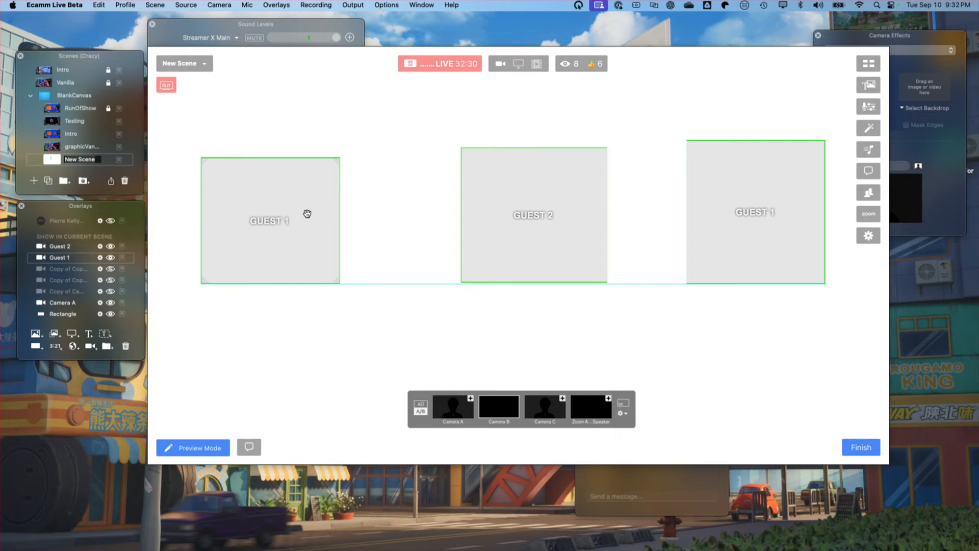
left_click_drag(505, 221, 493, 219)
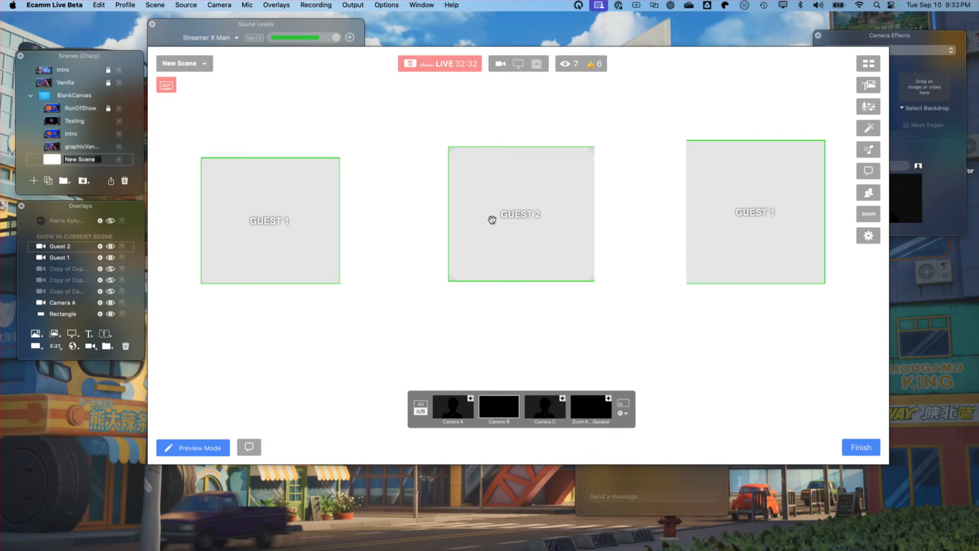
left_click_drag(706, 221, 761, 304)
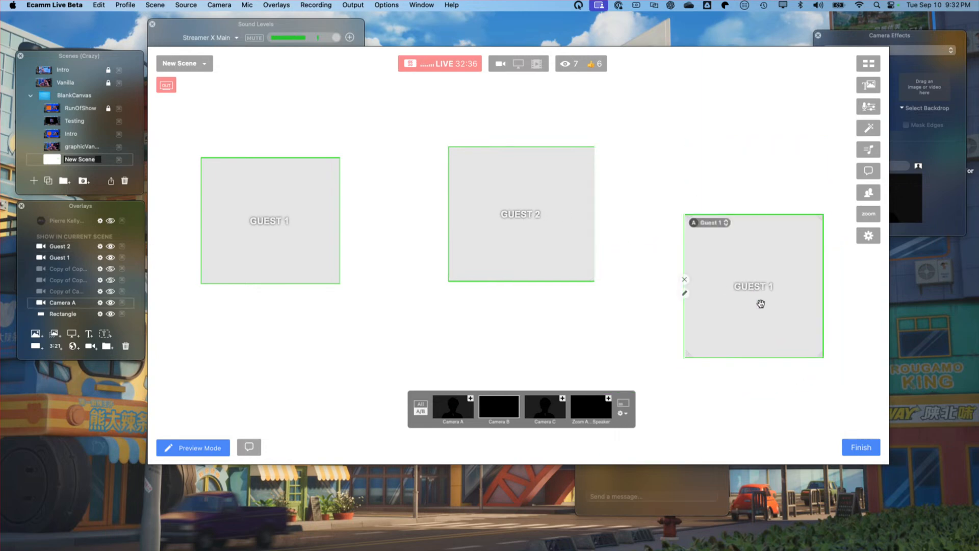
Step: Switch the live camera to Camera A and set the right camera frame's source to Streamer X
left_click(684, 293)
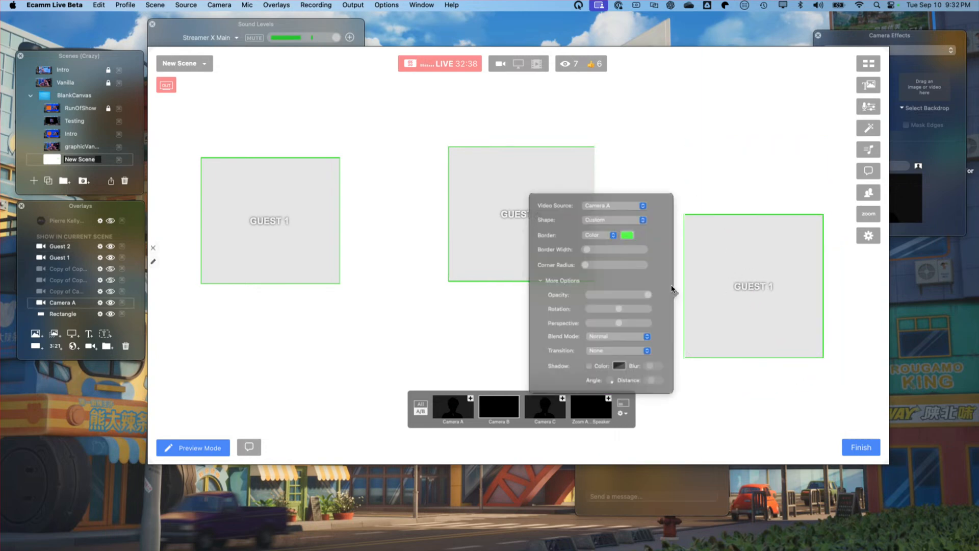
left_click(594, 187)
left_click(591, 186)
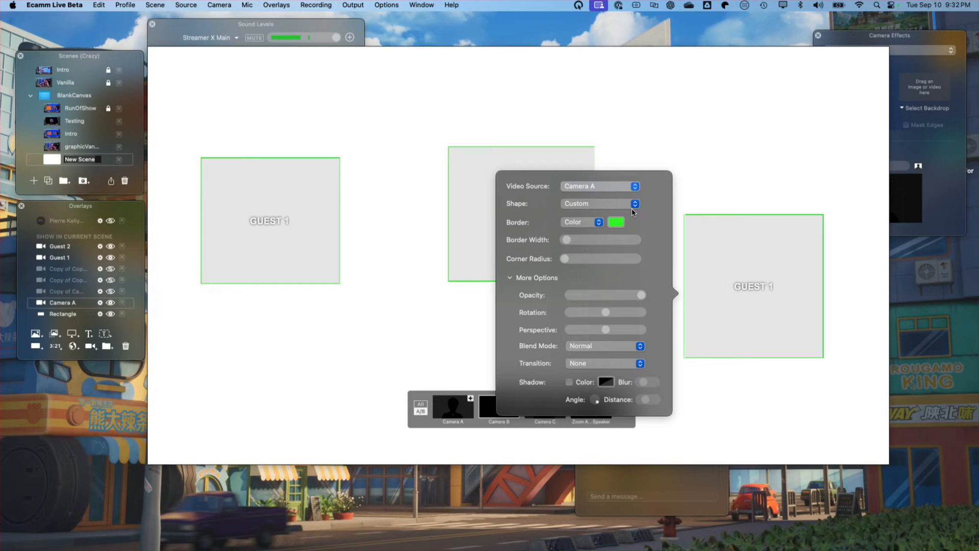
left_click(744, 286)
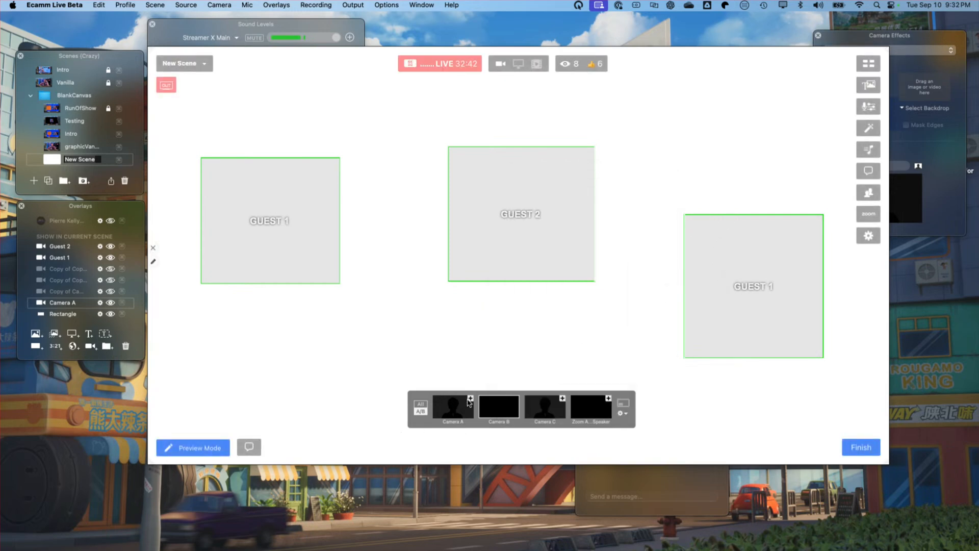
left_click(723, 224)
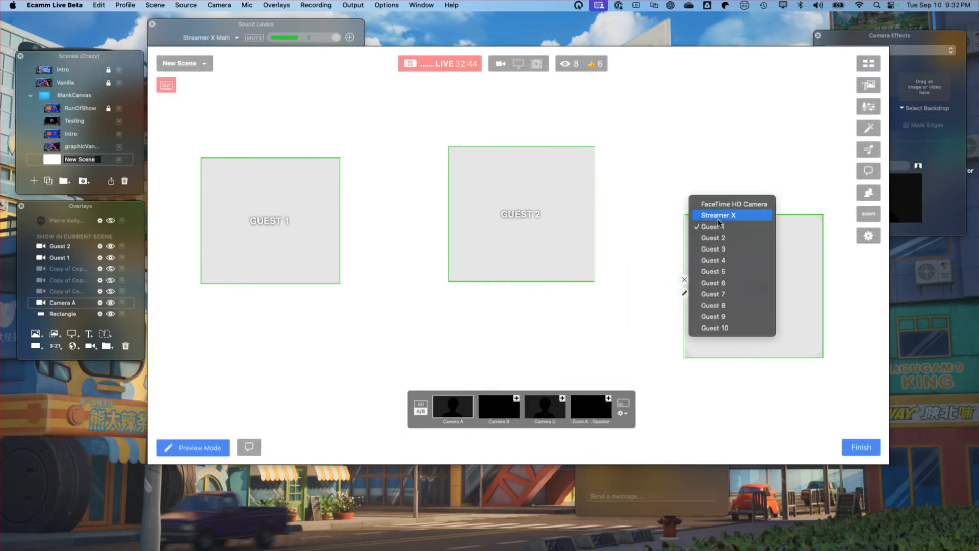
left_click(715, 215)
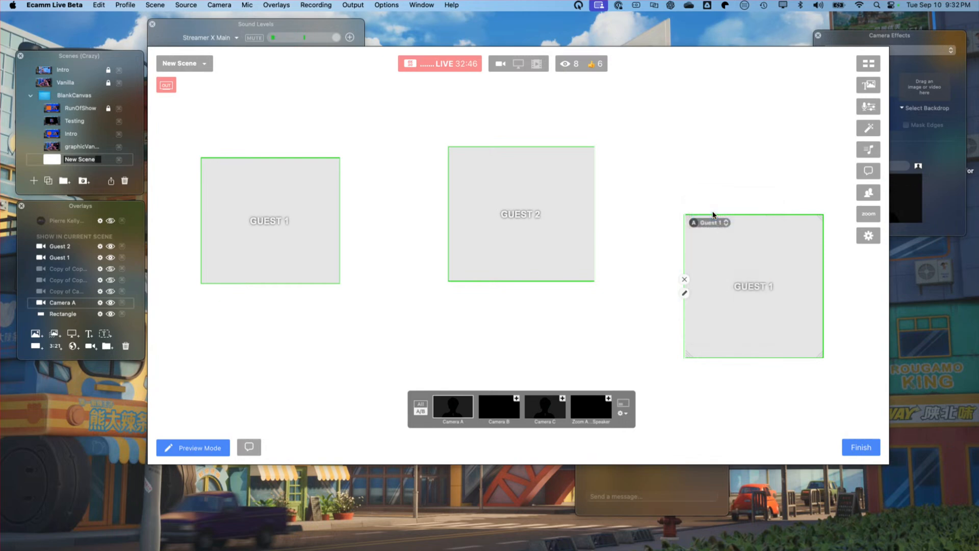
Step: Move the Streamer X frame to the canvas's lower right corner and place the Guest 2 frame above it
left_click_drag(713, 215, 725, 147)
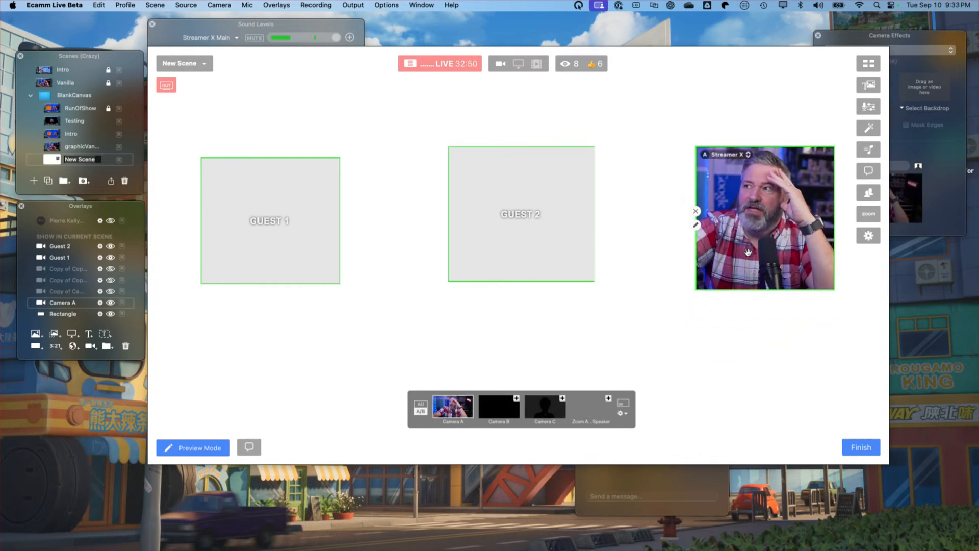
left_click_drag(758, 250, 789, 398)
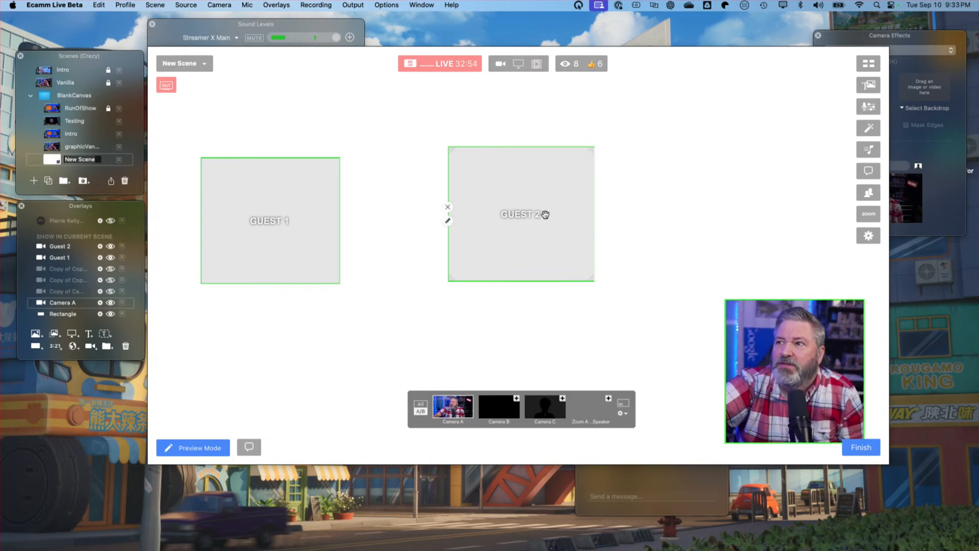
left_click_drag(529, 213, 775, 182)
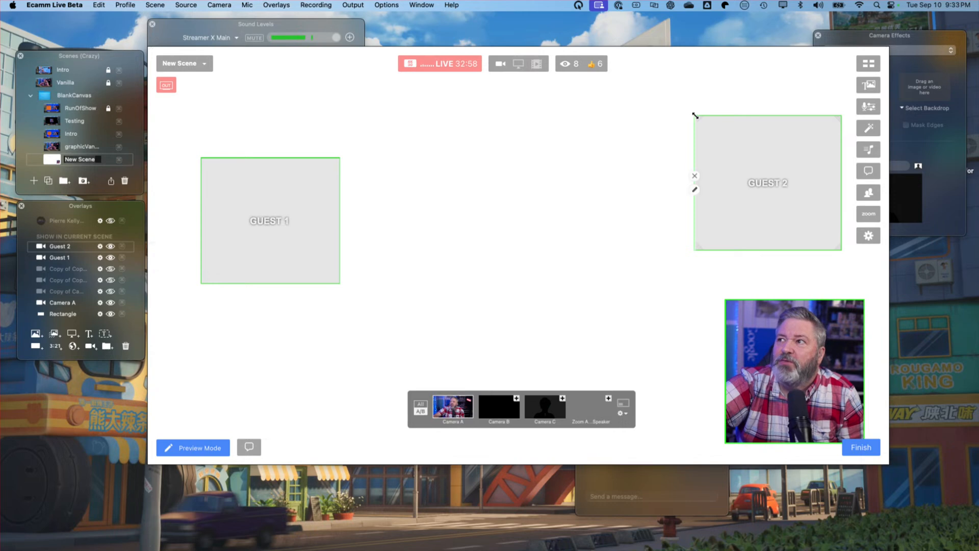
Step: Enlarge the Guest 2 frame and the Streamer X camera frame below it, and reposition them within the canvas's right side
left_click_drag(695, 116, 651, 85)
left_click_drag(702, 138, 723, 138)
mouse_move(758, 329)
left_mouse_down()
mouse_move(750, 311)
mouse_move(758, 310)
left_mouse_up()
left_click_drag(725, 281, 681, 275)
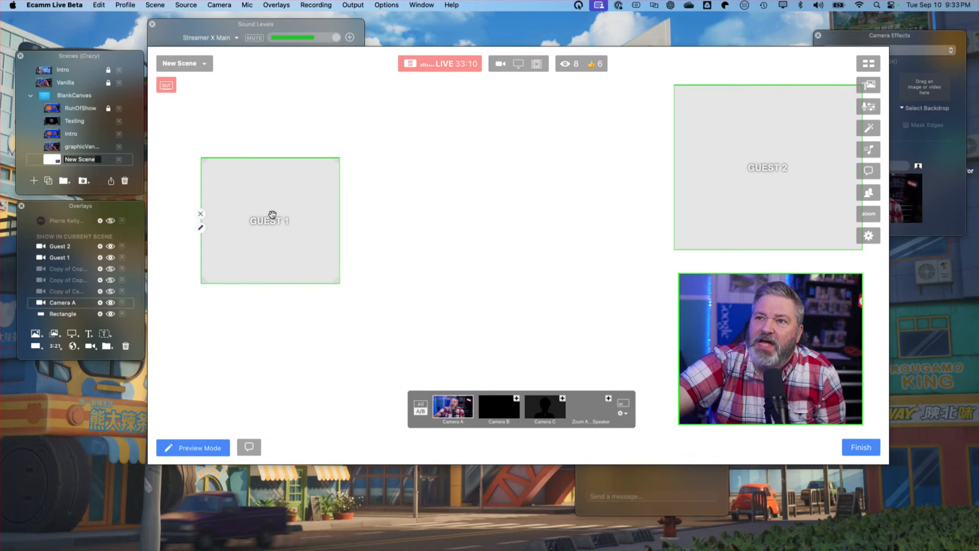
Step: Enlarge the Guest 1 frame to cover the canvas's left part and extend the lower right camera frame to meet its edge
left_click_drag(271, 214, 225, 134)
left_click_drag(295, 186, 664, 453)
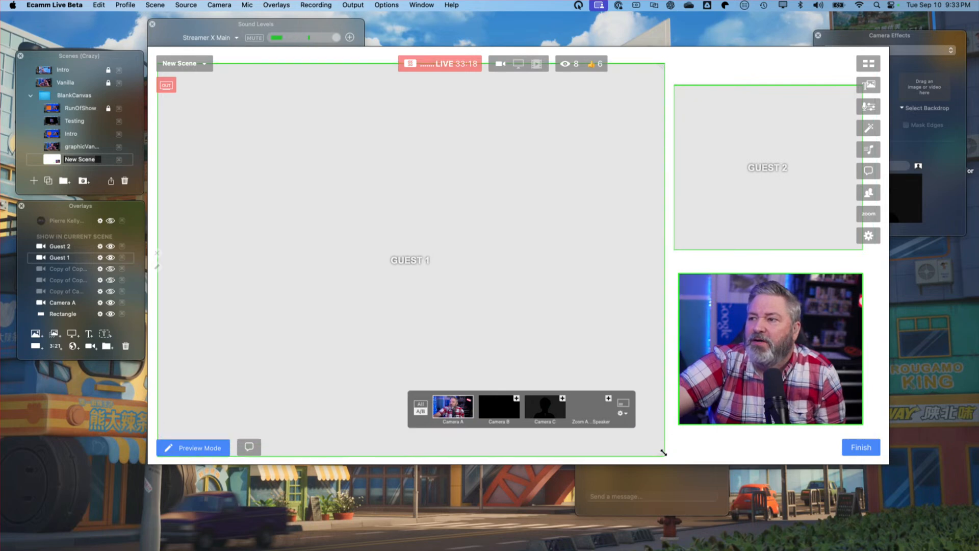
left_click(730, 382)
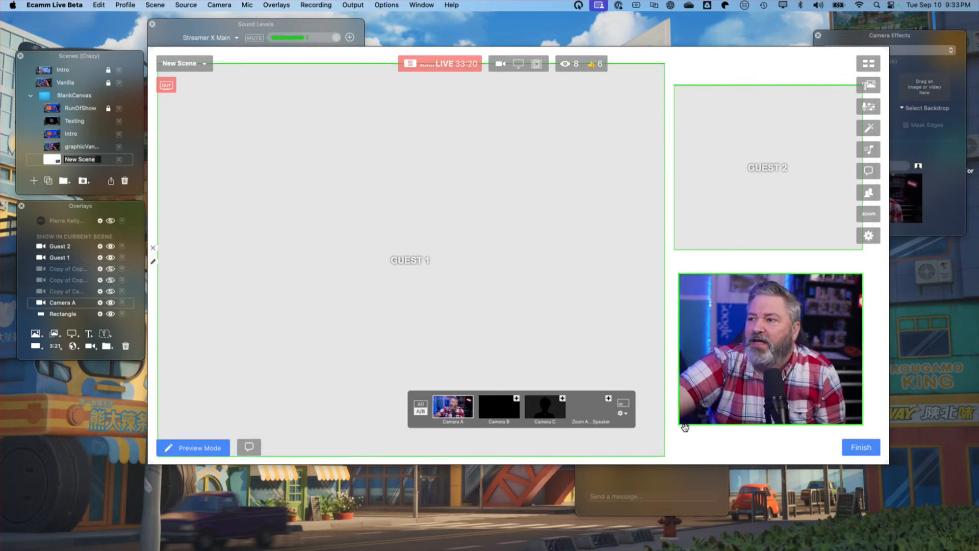
left_click_drag(713, 409, 670, 449)
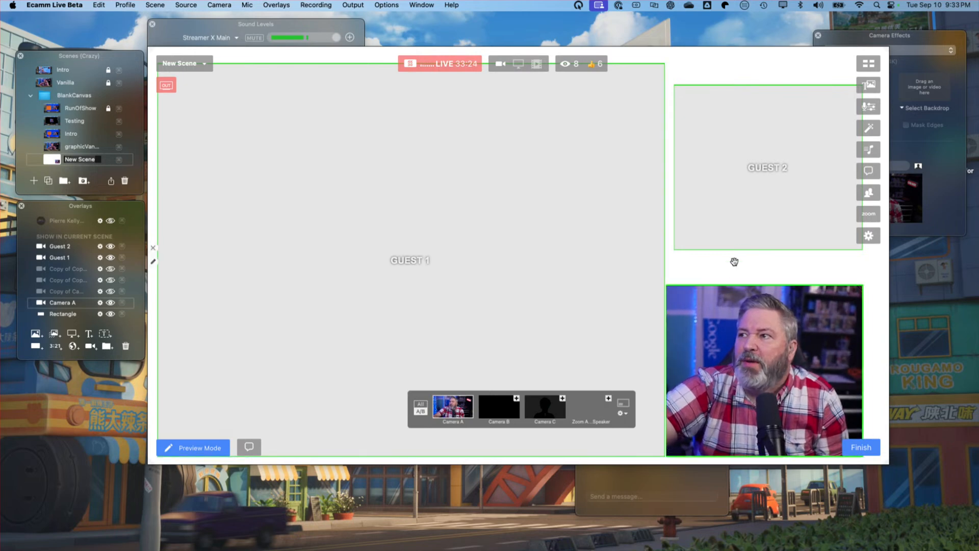
Step: Resize and align the Guest 2 frame to fill the space above the camera frame beside Guest 1
left_click(737, 218)
left_click_drag(674, 249, 667, 279)
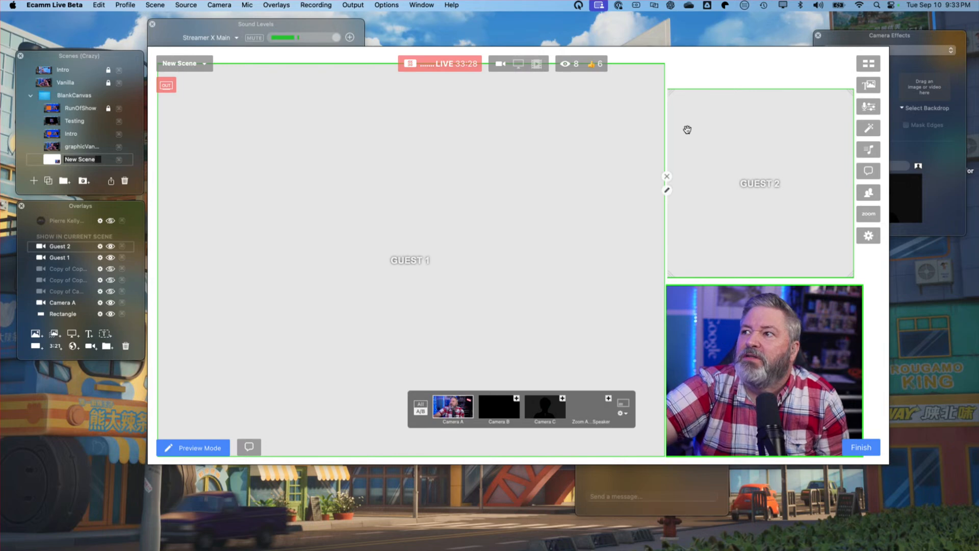
left_click_drag(672, 92, 667, 64)
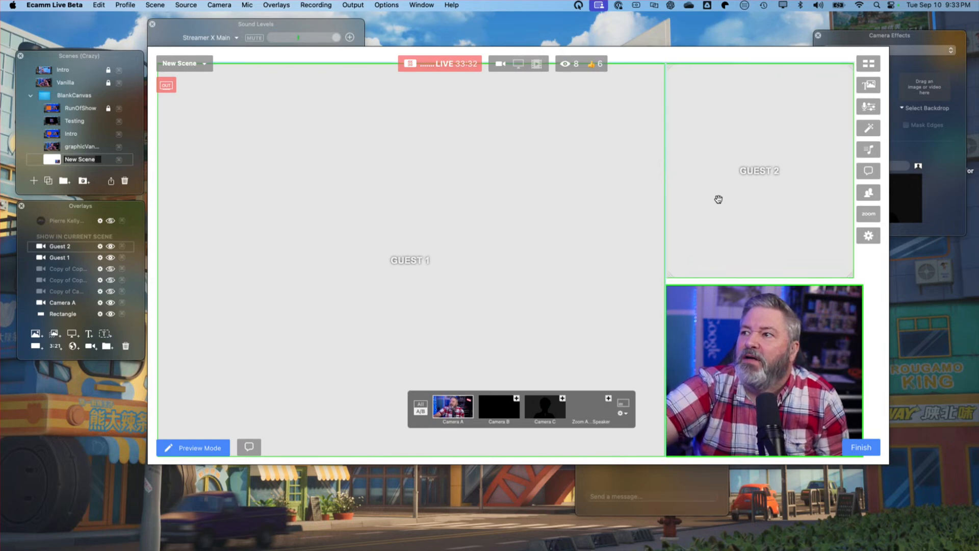
left_click_drag(716, 199, 725, 199)
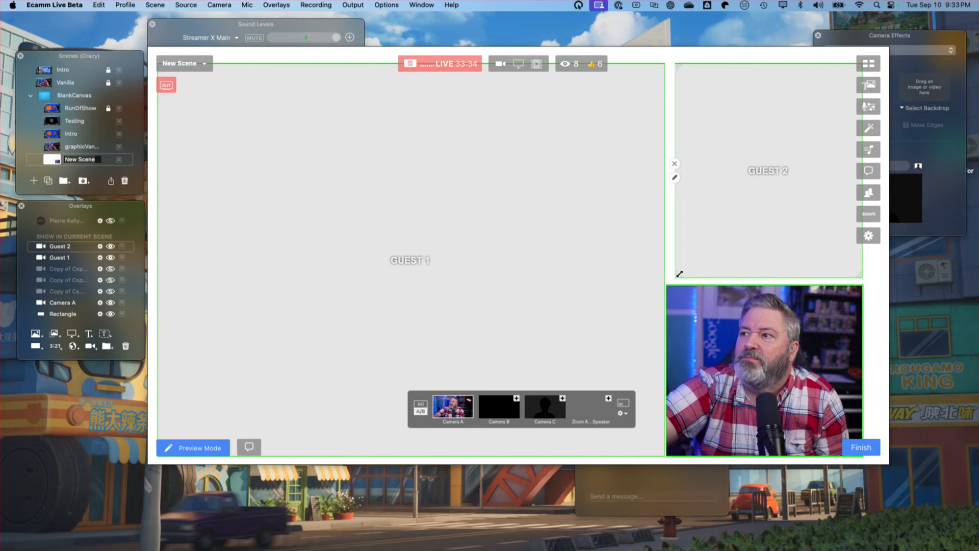
left_click_drag(679, 274, 666, 283)
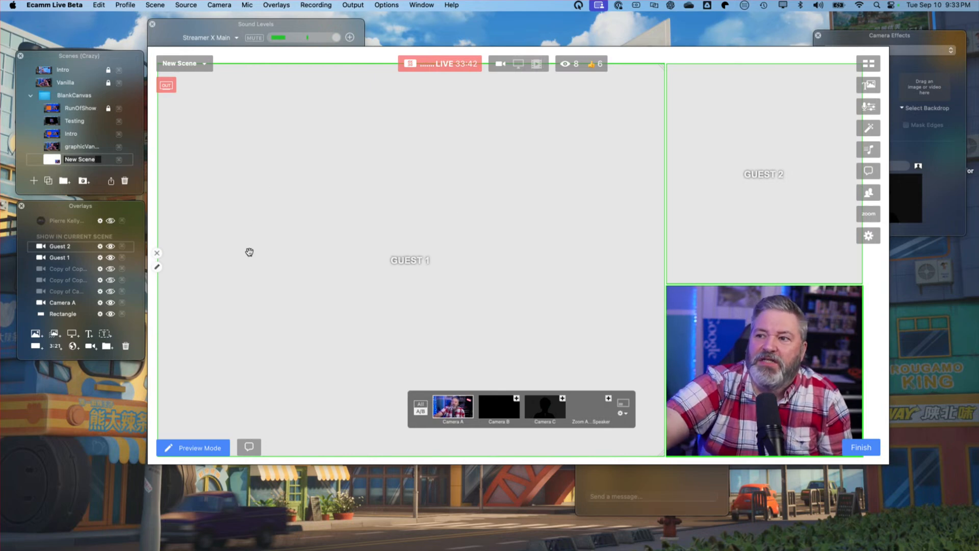
Step: Set the large Guest 1 frame's video source to Streamer X
left_click(157, 266)
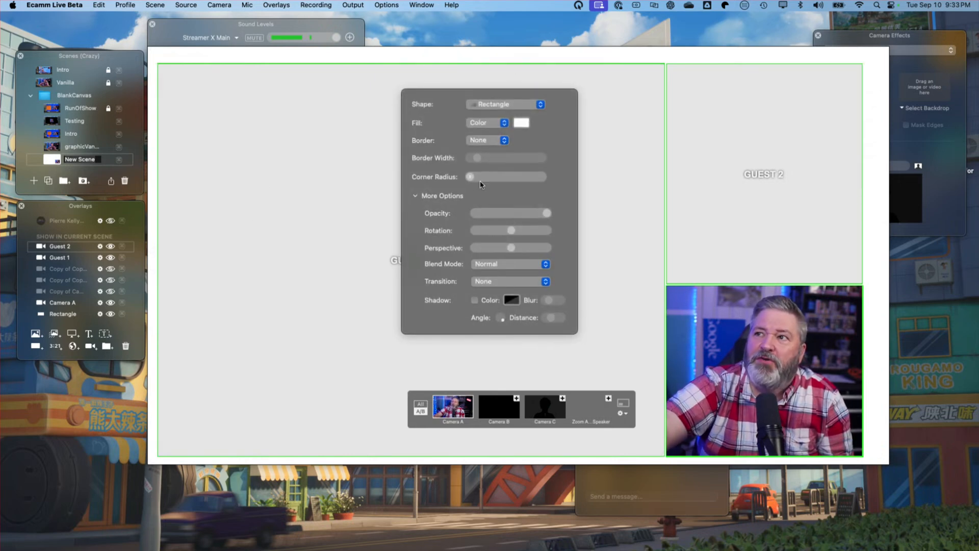
left_click(335, 183)
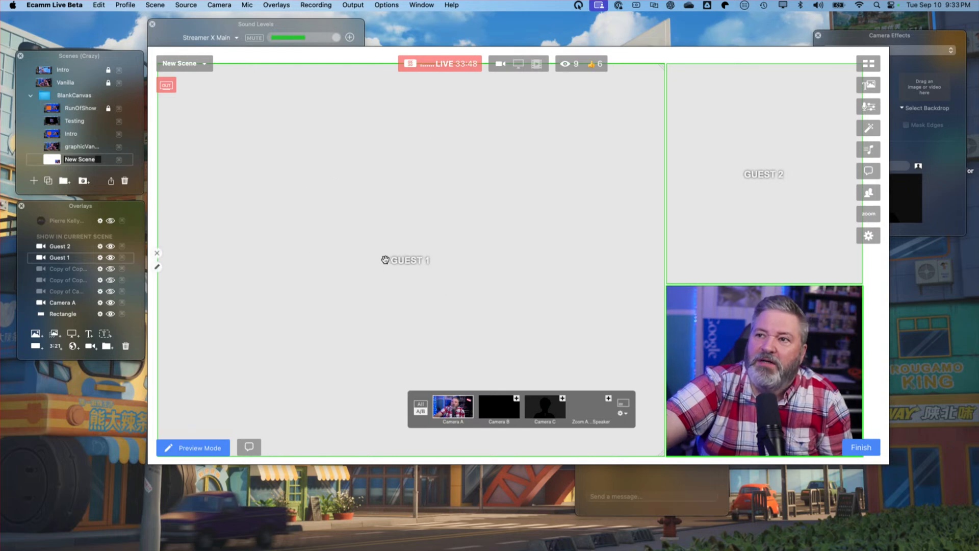
left_click(157, 266)
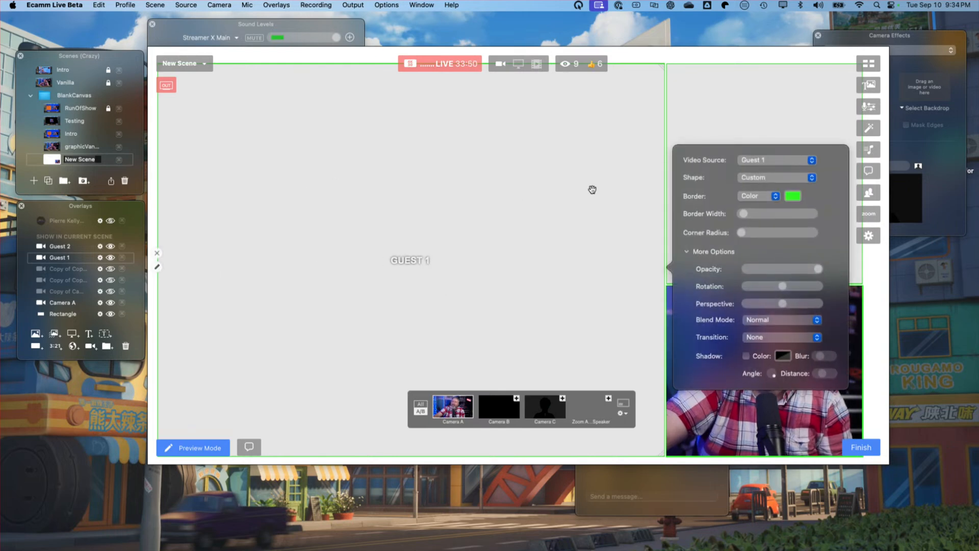
left_click(765, 160)
left_click(766, 148)
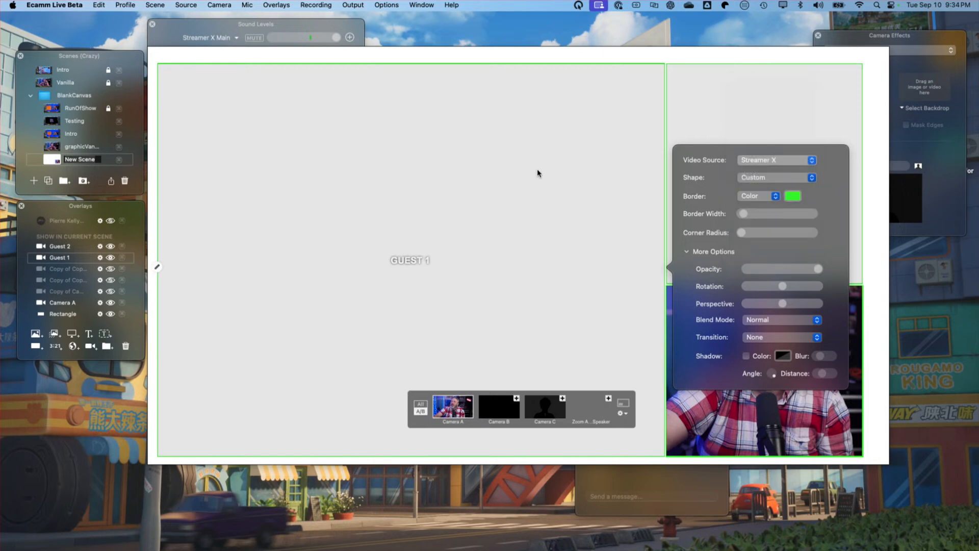
left_click(158, 266)
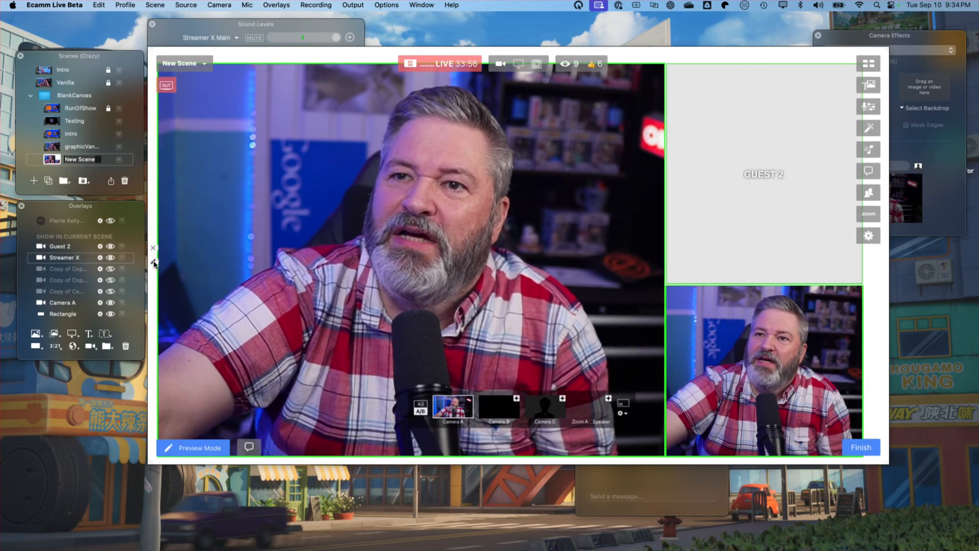
left_click(153, 263)
left_click(360, 205)
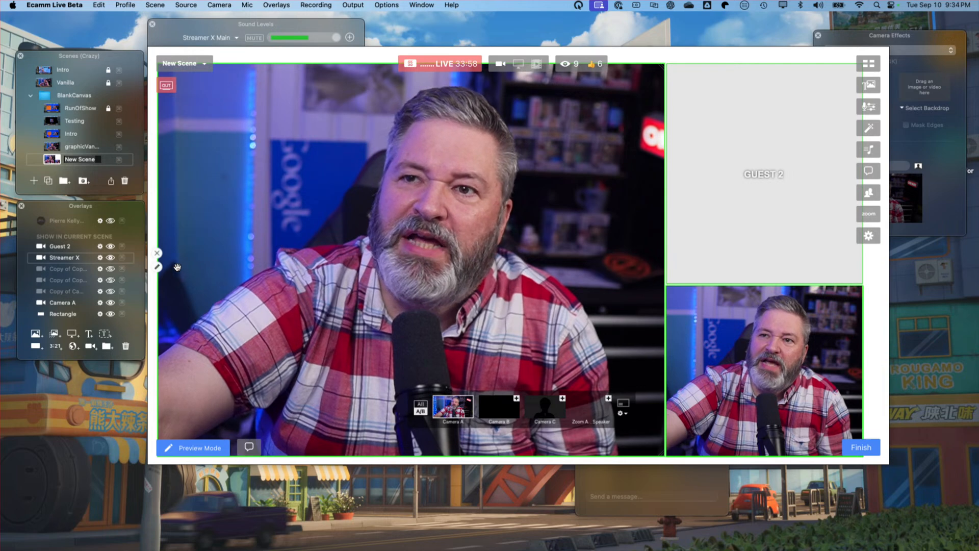
Step: Set the large left frame's video source to Camera A
left_click(158, 266)
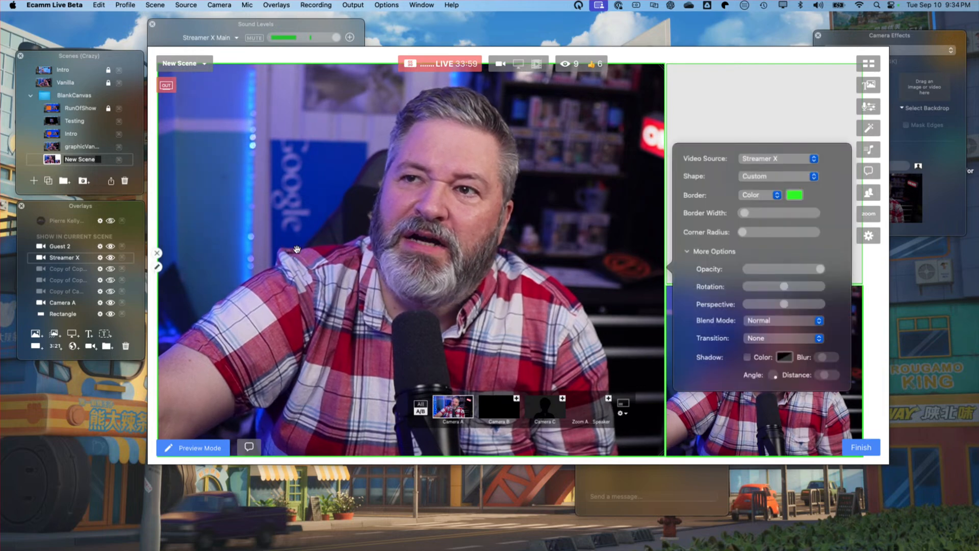
left_click(765, 159)
left_click(756, 97)
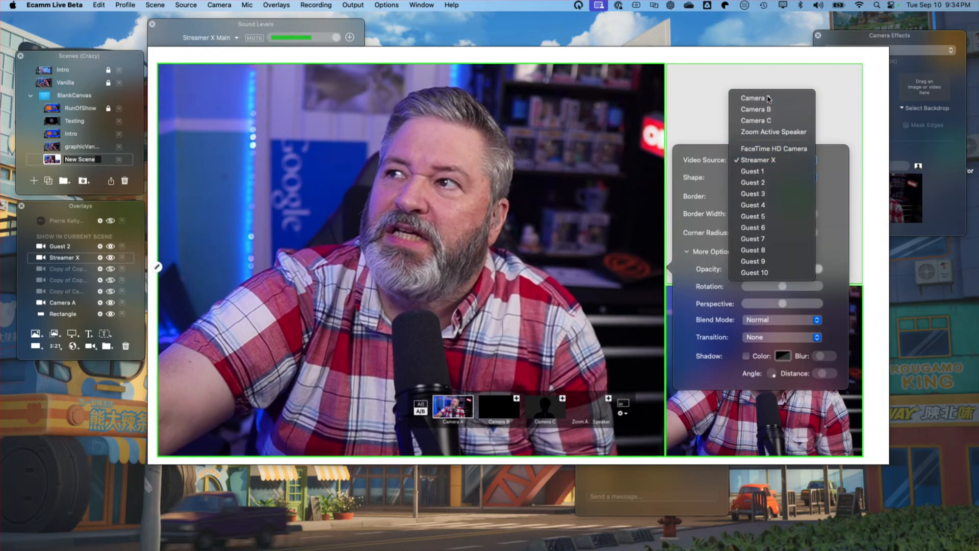
Step: Set the Guest 2 frame's video source to Camera A
left_click(696, 125)
left_click(665, 180)
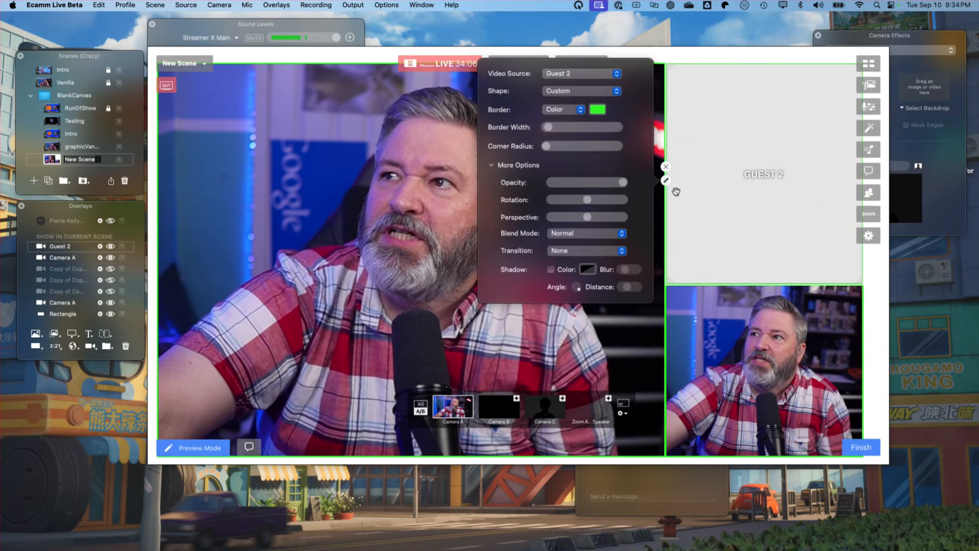
left_click(581, 74)
left_click(568, 62)
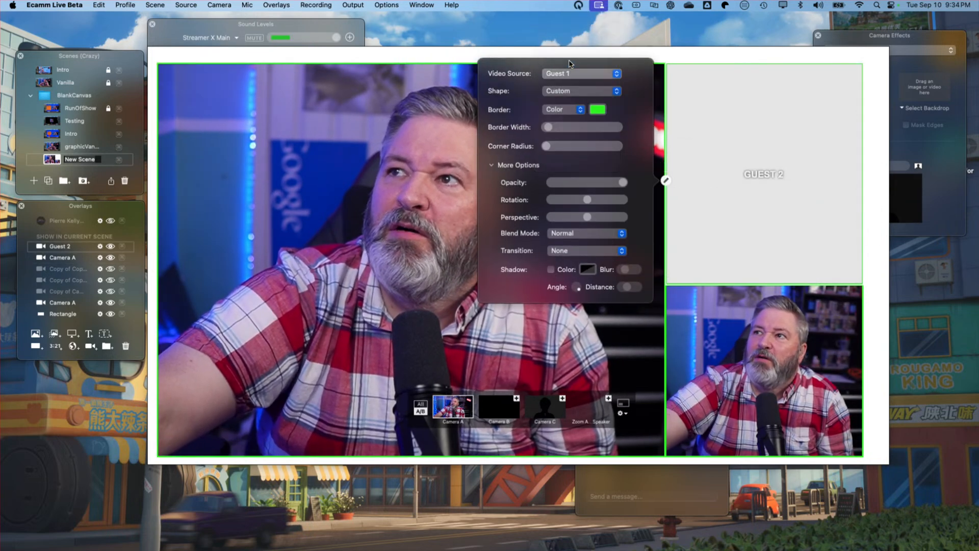
left_click(570, 76)
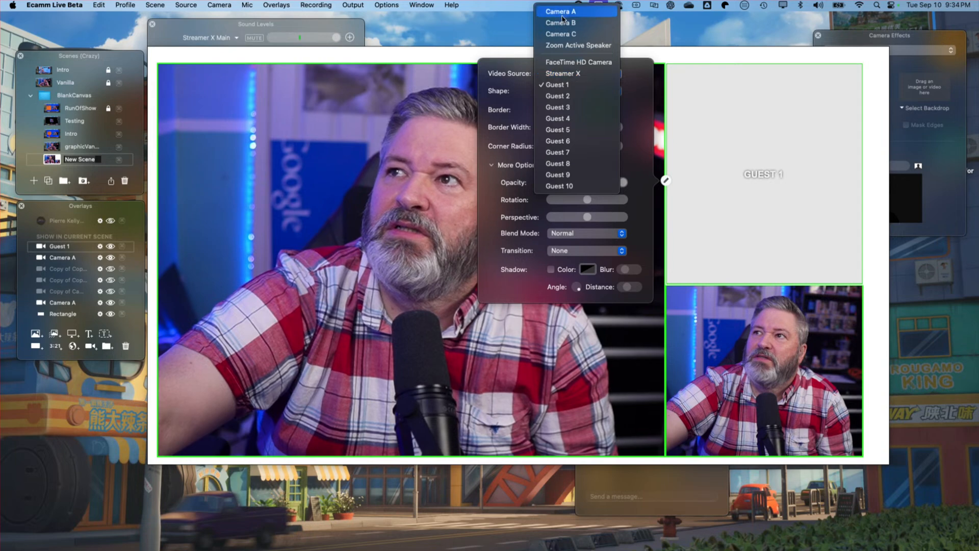
left_click(562, 15)
Step: Open the border color selection for the large left camera frame
left_click(381, 153)
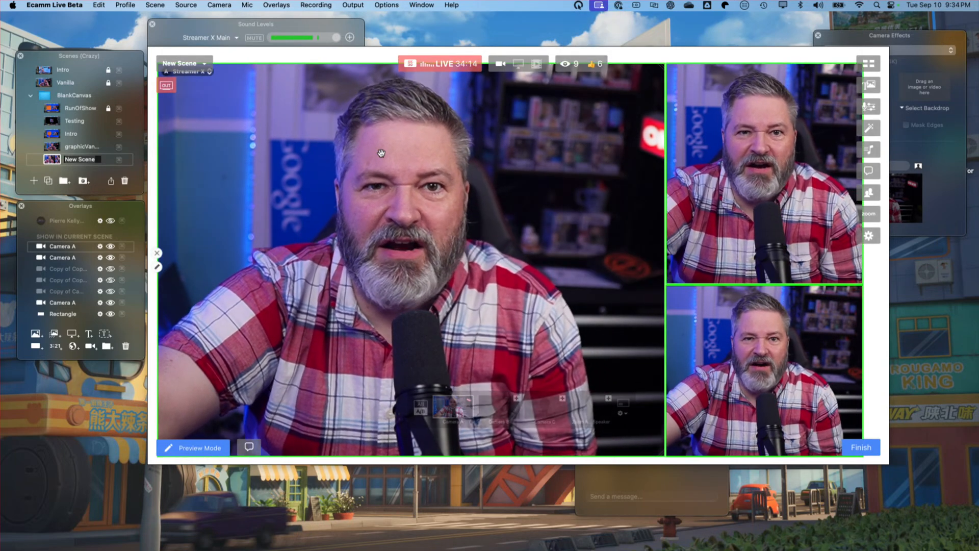
left_click(158, 267)
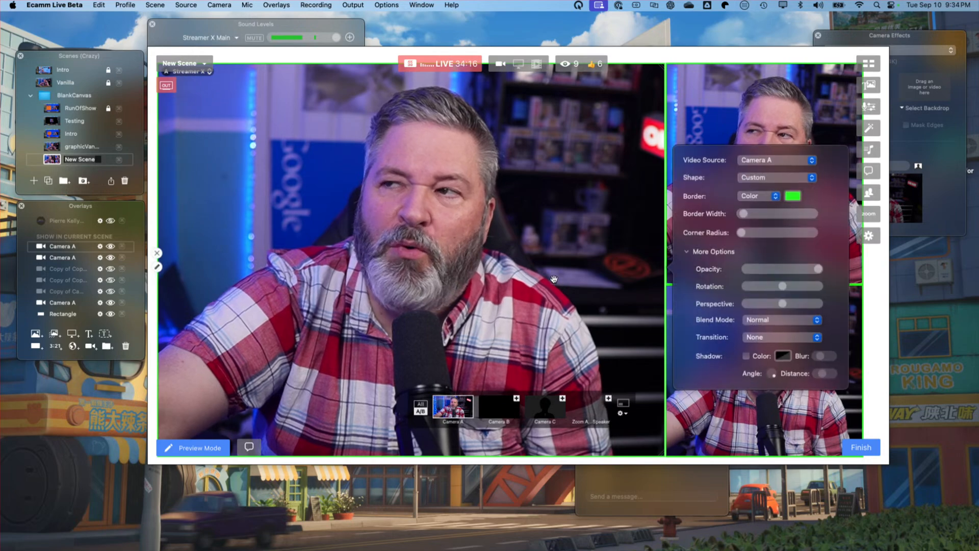
left_click(797, 198)
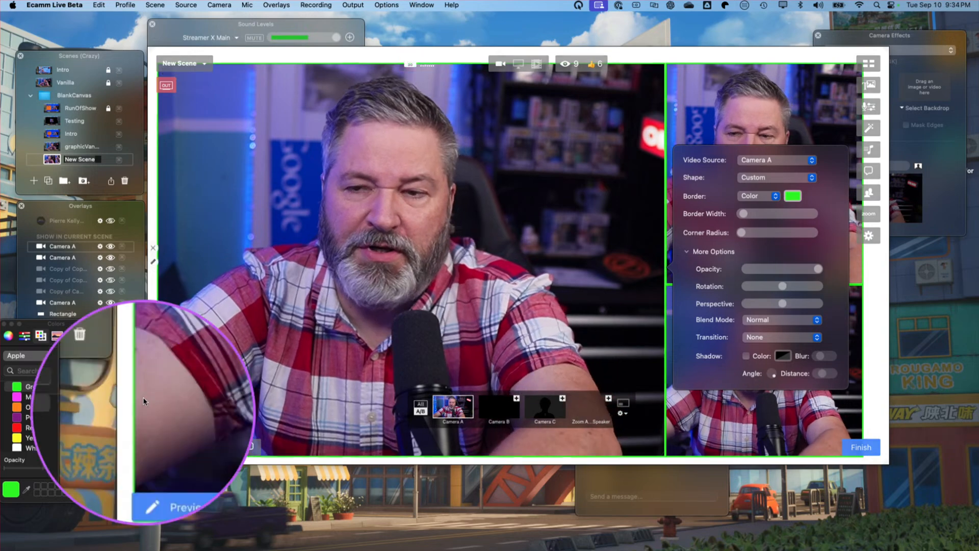
Step: Set the large camera overlay's border color to blue and rename the new scene 3Guests
scroll(29, 440, "up", 4)
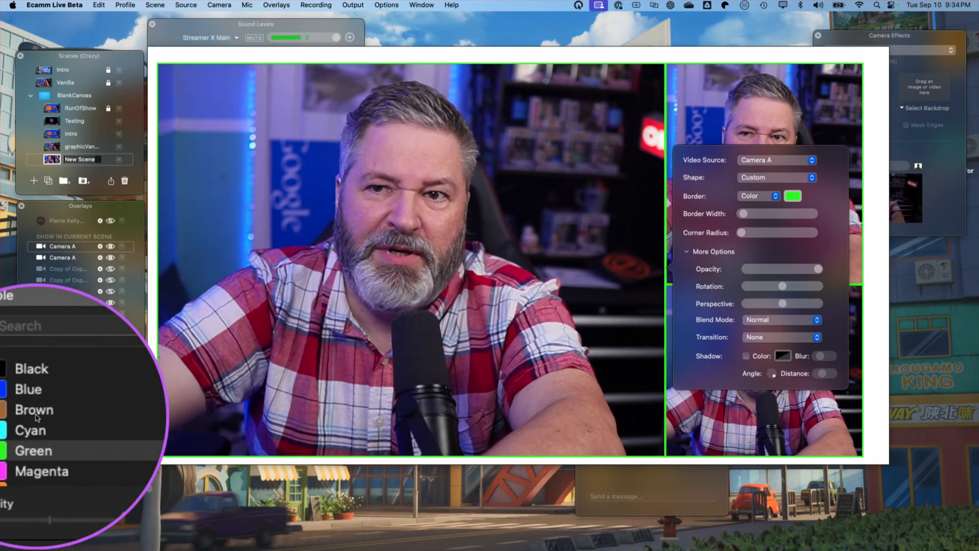
left_click(17, 405)
left_click(299, 396)
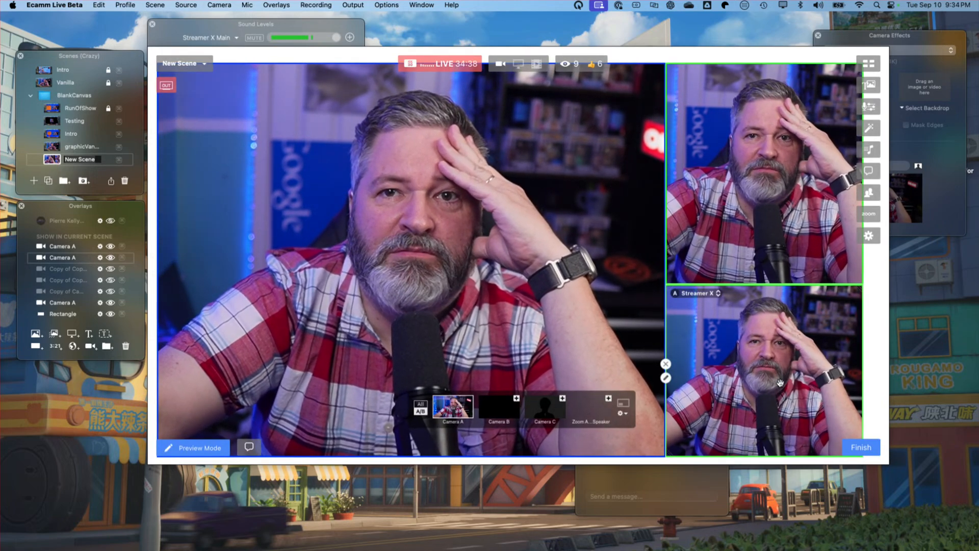
left_click(95, 157)
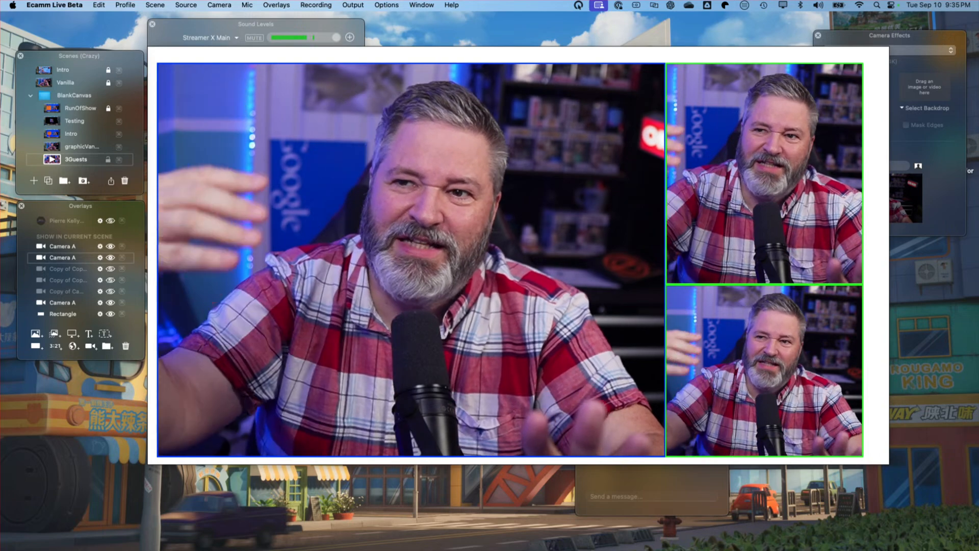
Step: Add a Scrolling Ticker text overlay reading "Tech Troublemaker" and place it along the bottom edge of the 3Guests scene
mouse_move(278, 222)
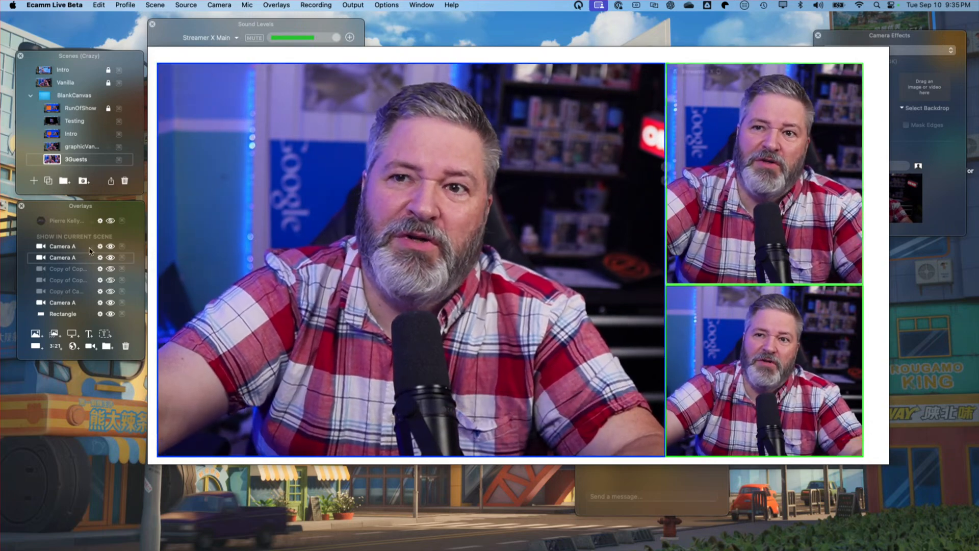
left_click(88, 334)
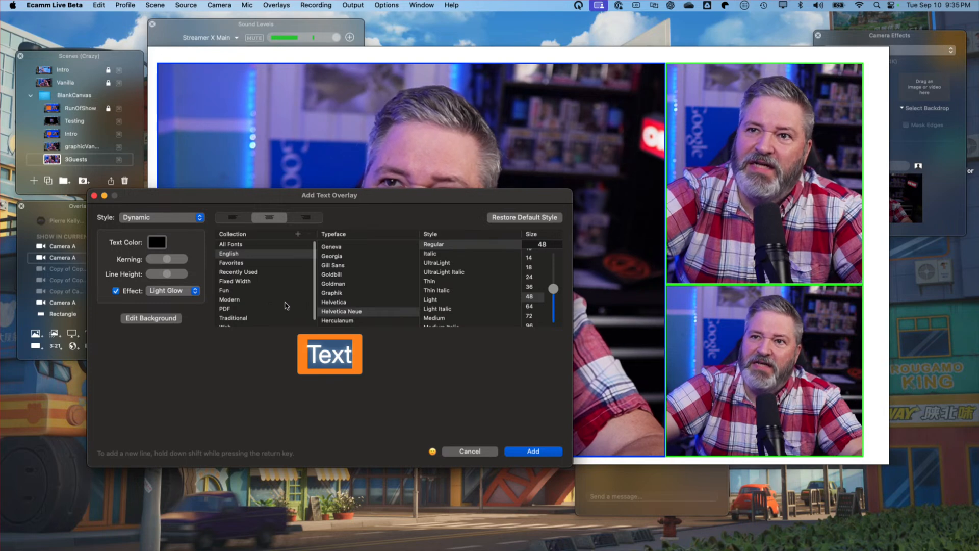
left_click(182, 223)
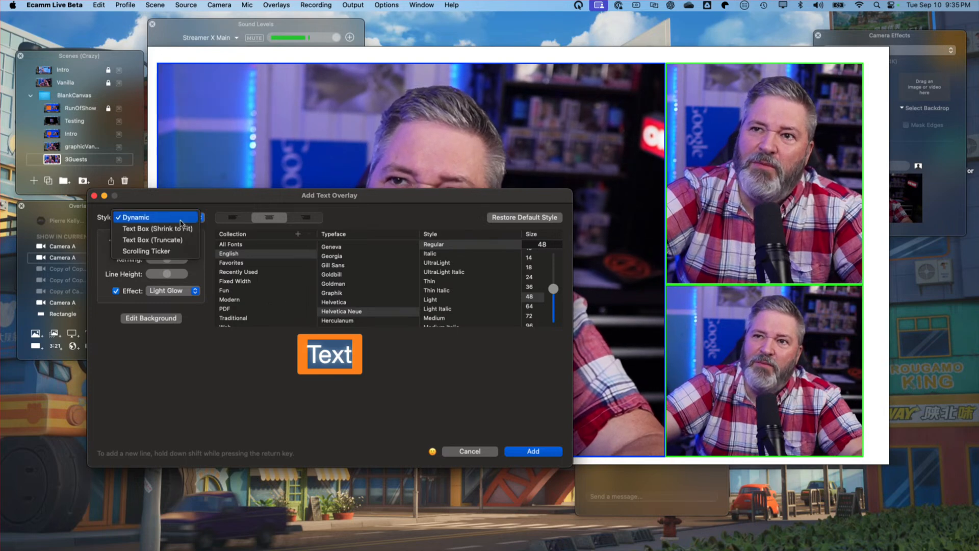
left_click(172, 250)
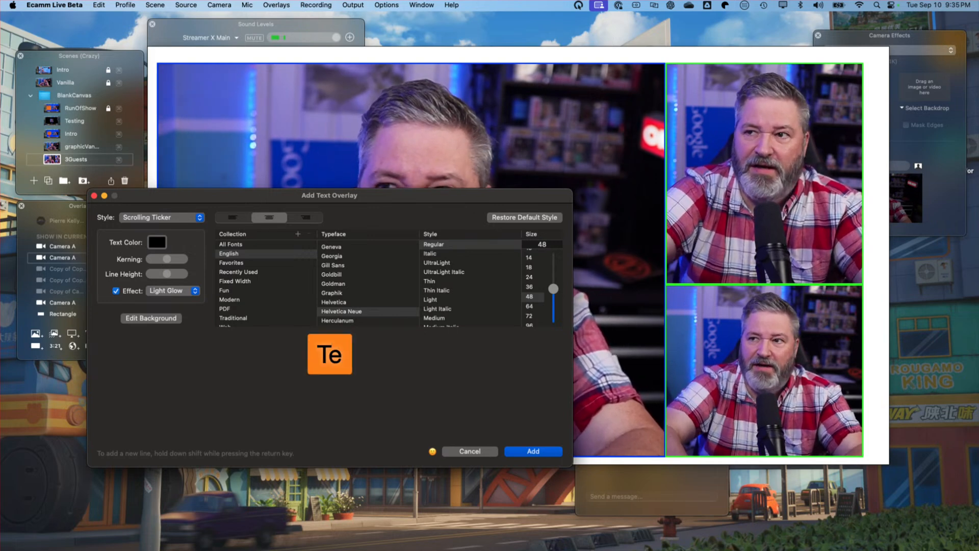
type("ch Troubl")
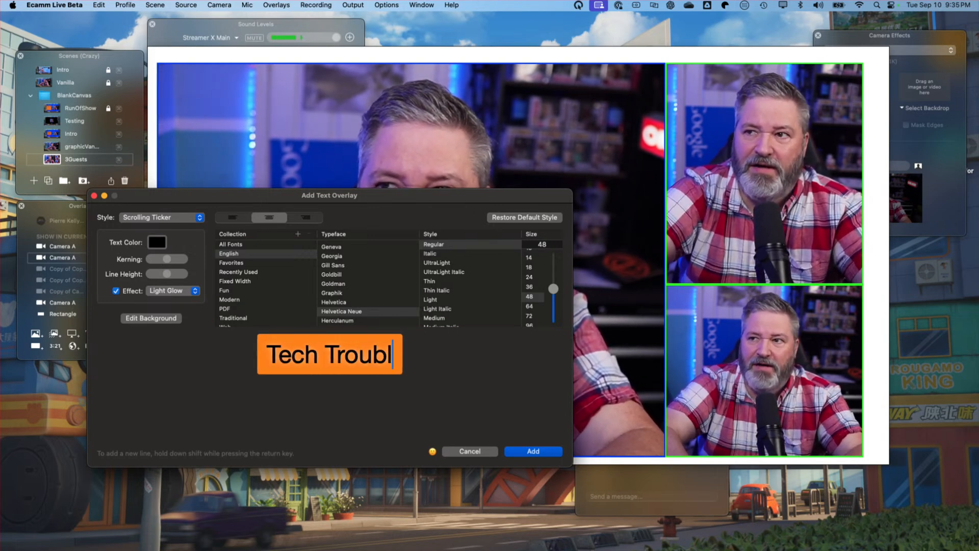
type("maker")
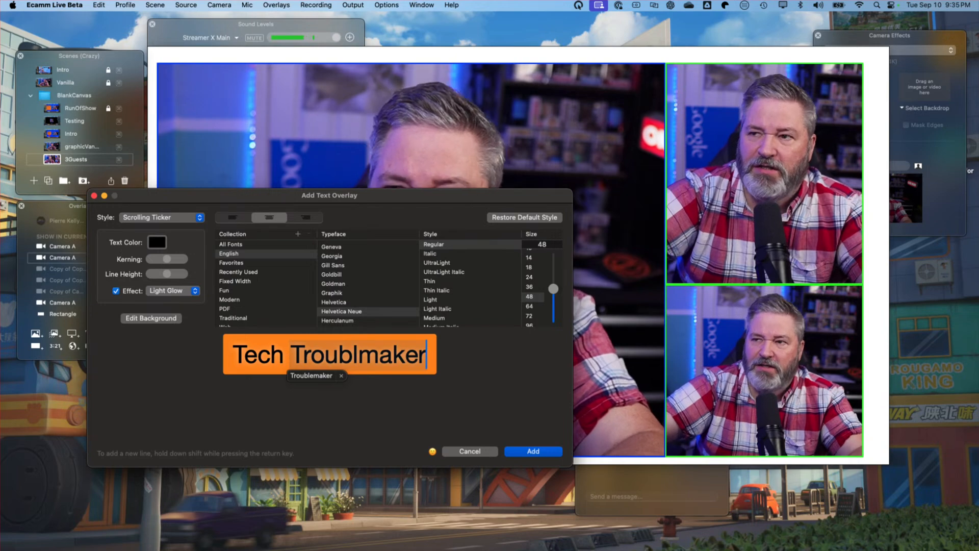
key("Left")
key("Left")
key("Left")
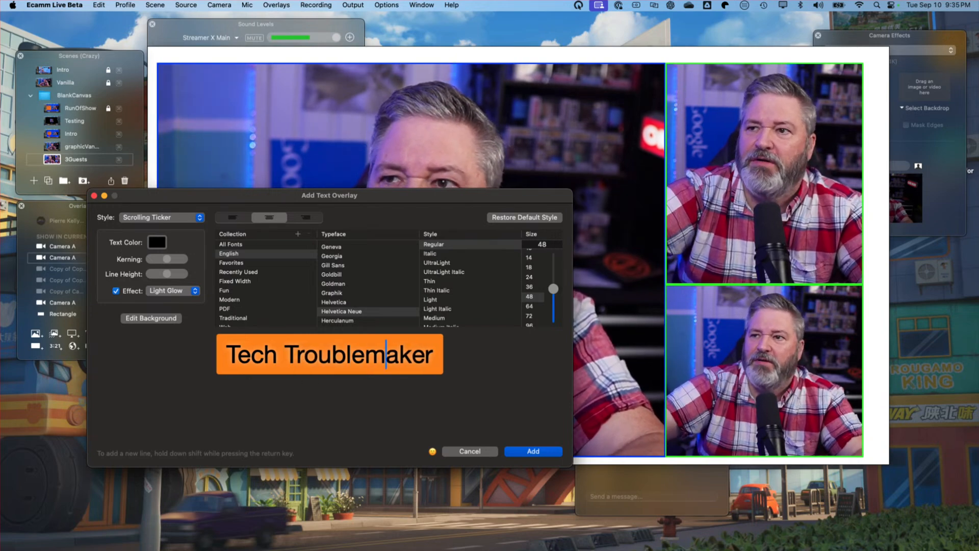
left_click(526, 453)
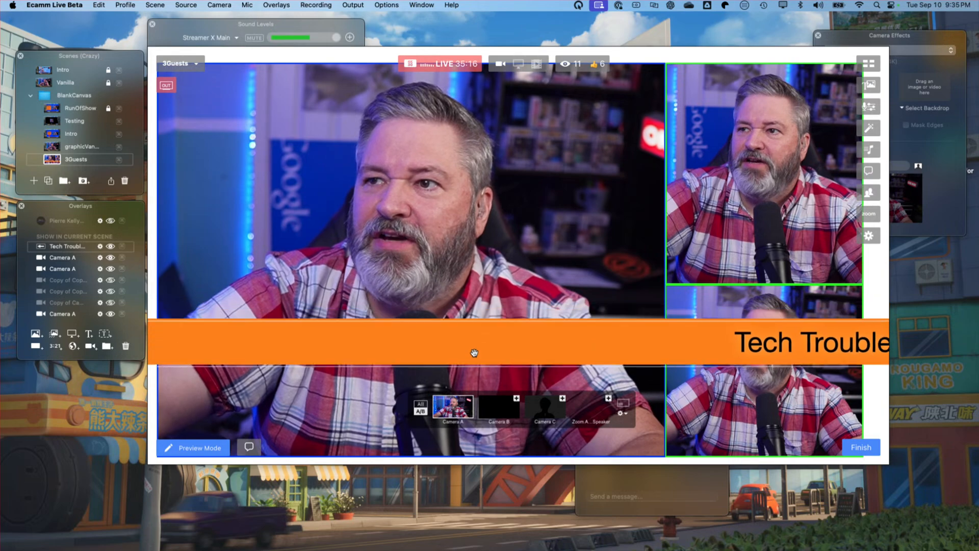
left_click_drag(474, 353, 485, 455)
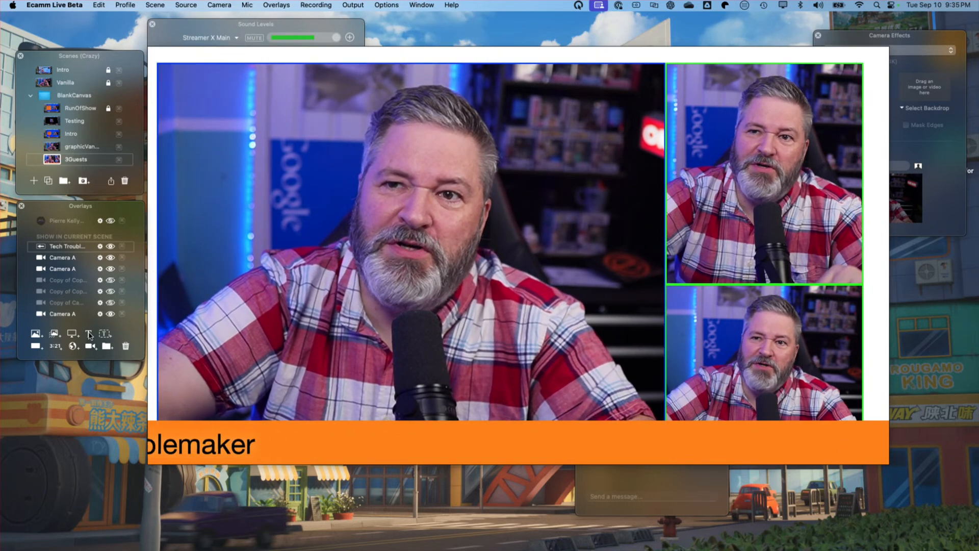
Step: Add a Dynamic text overlay with the person's first name and place it over the line between the two small camera overlays
left_click(89, 333)
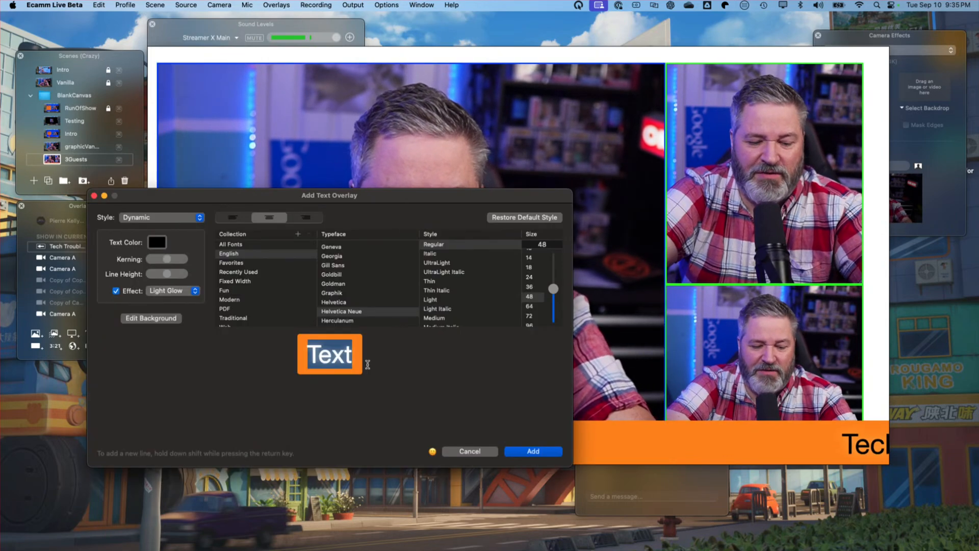
type("Roy")
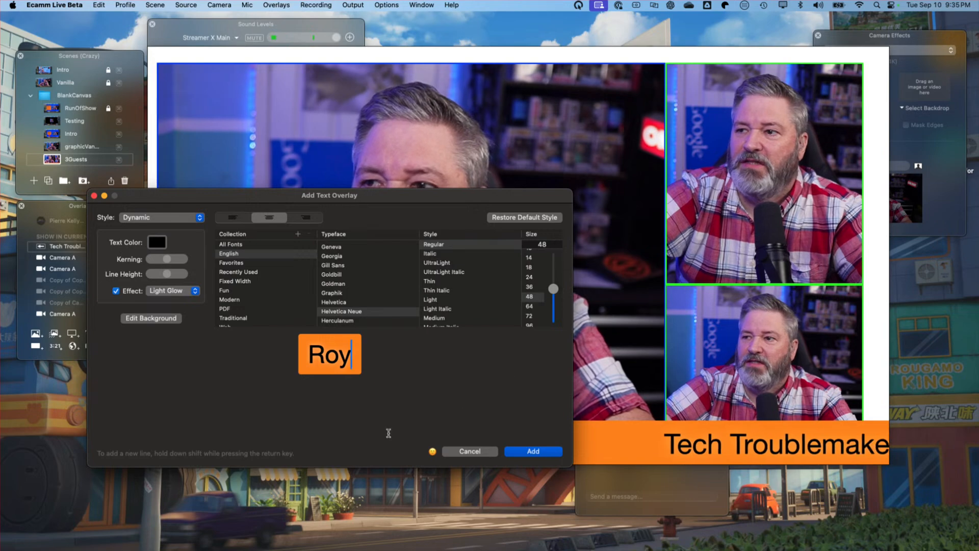
left_click(530, 451)
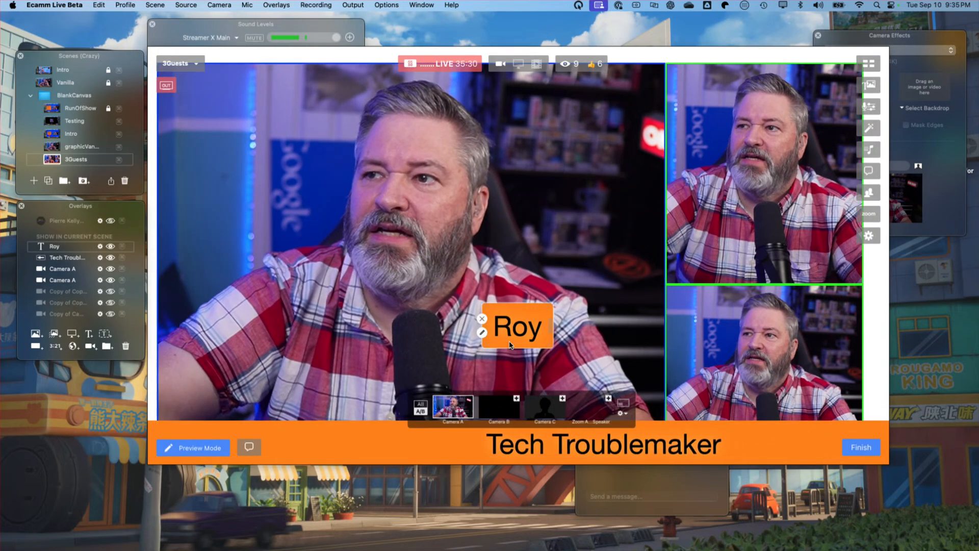
left_click_drag(541, 334, 799, 290)
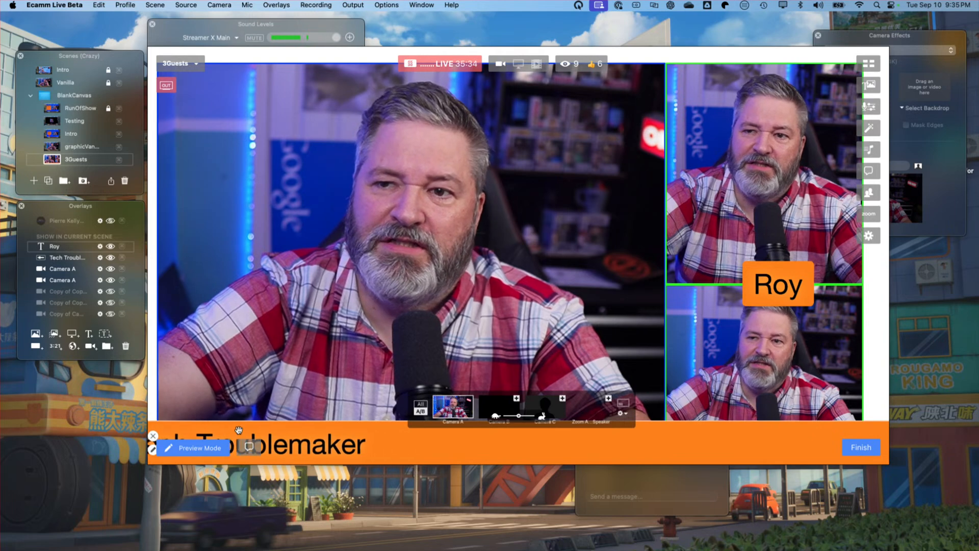
Step: Hide the Tech Troublemaker ticker, toggle its visibility a few times and leave it hidden
left_click(153, 436)
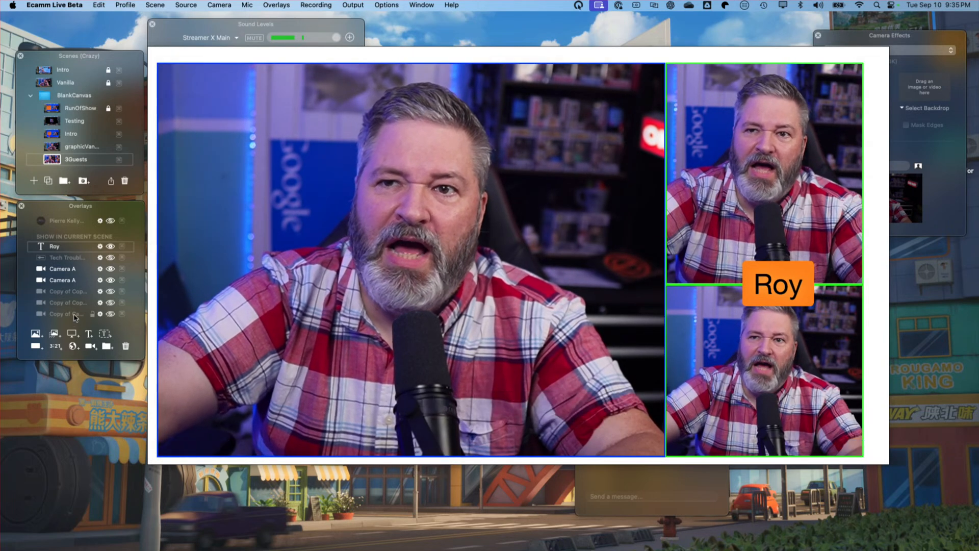
scroll(72, 310, "down", 3)
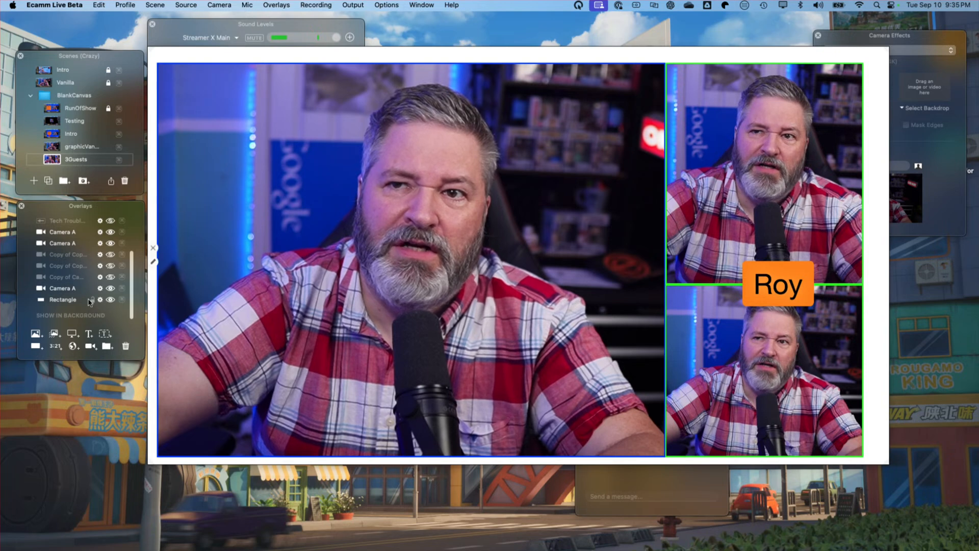
scroll(92, 303, "up", 4)
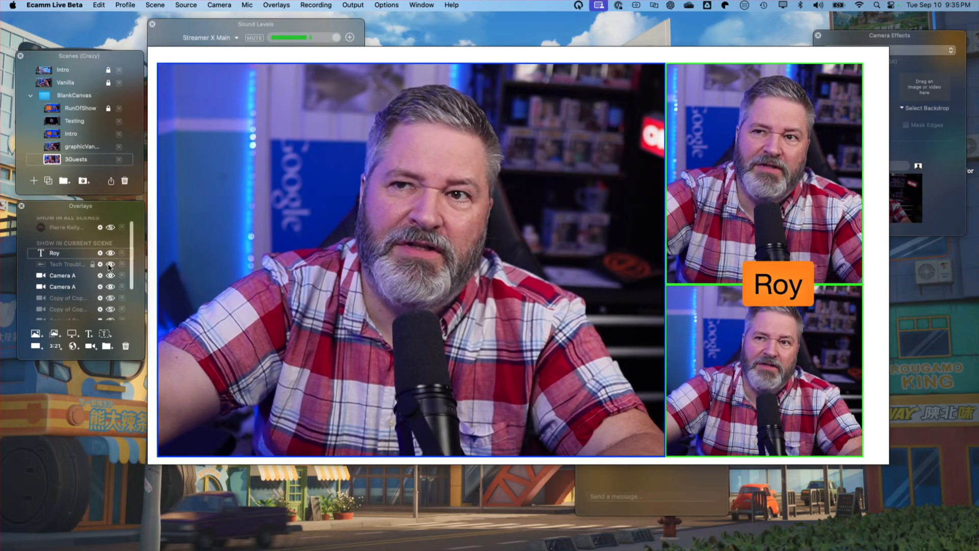
left_click(109, 264)
left_click(110, 264)
left_click(109, 264)
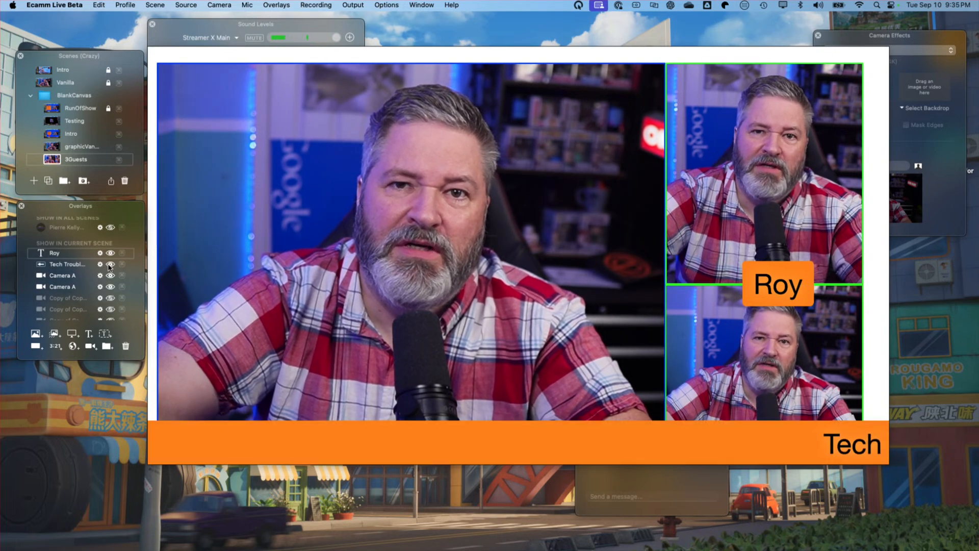
left_click(109, 264)
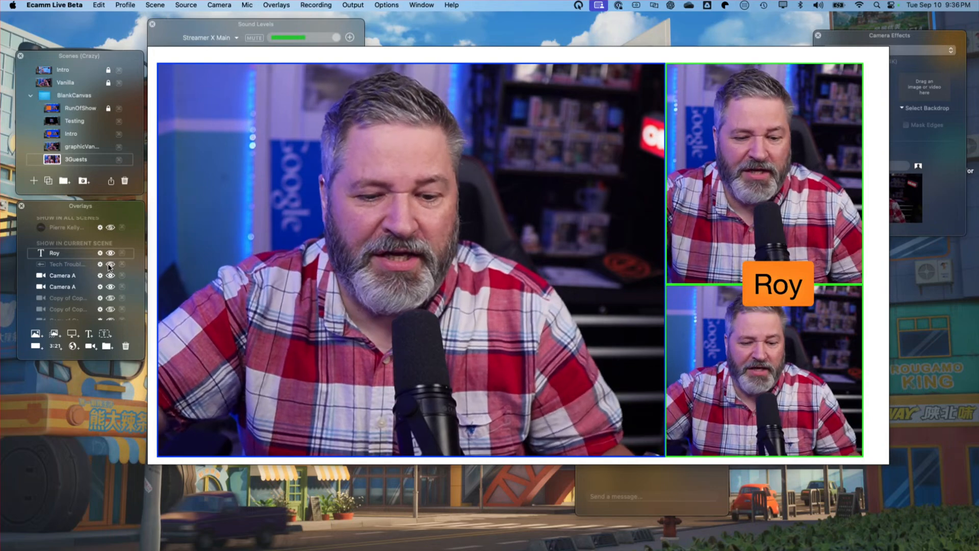
Step: Switch to the ShoutOut1 scene and display several viewer comments on it one after another
key("super+1")
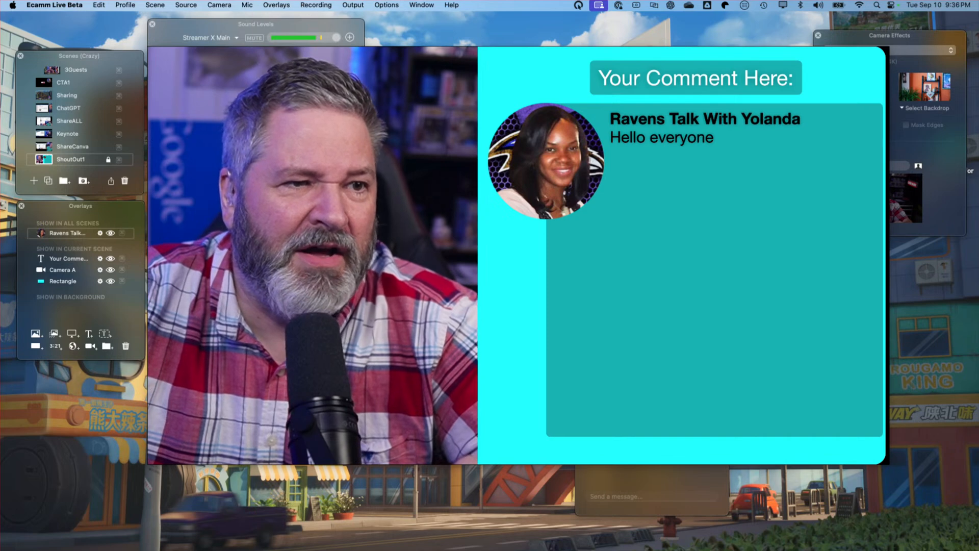
key("Down")
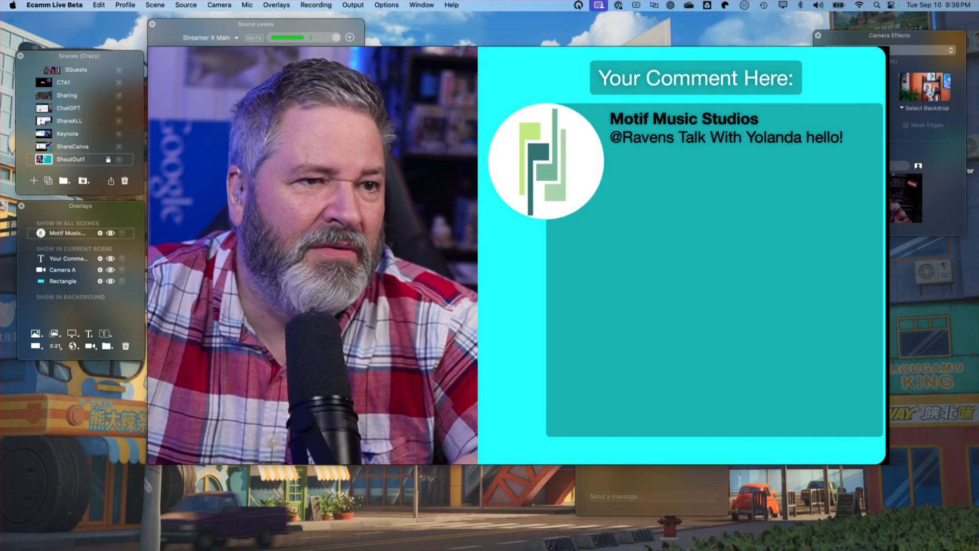
key("Down")
key("Up")
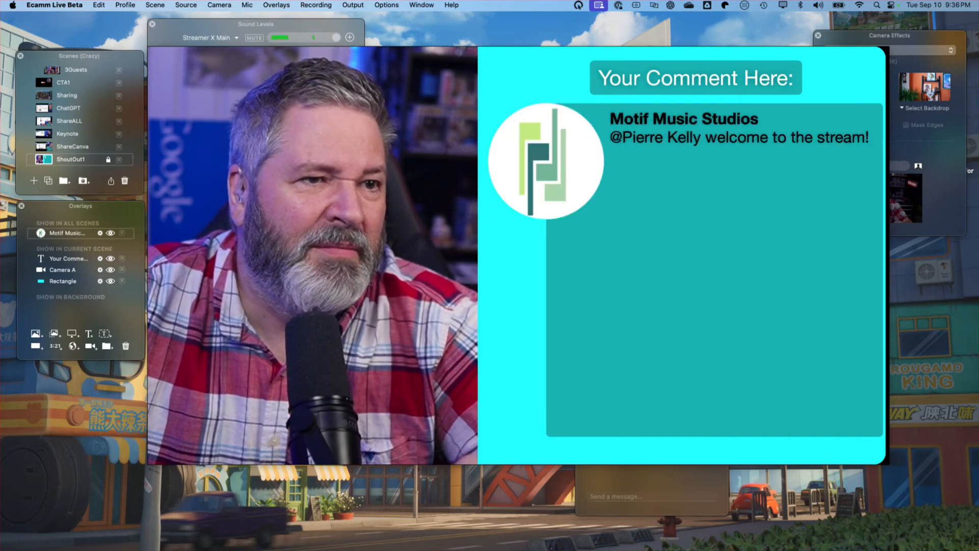
key("Down")
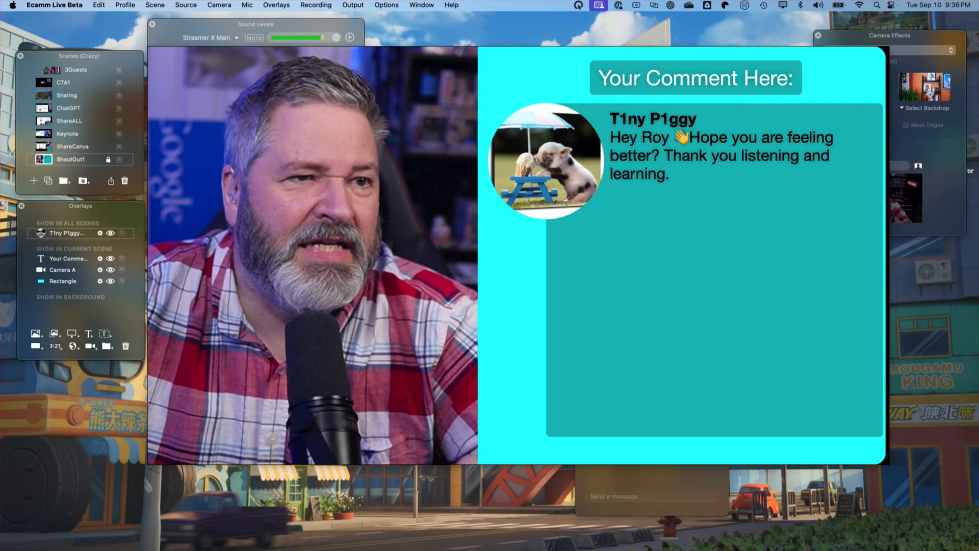
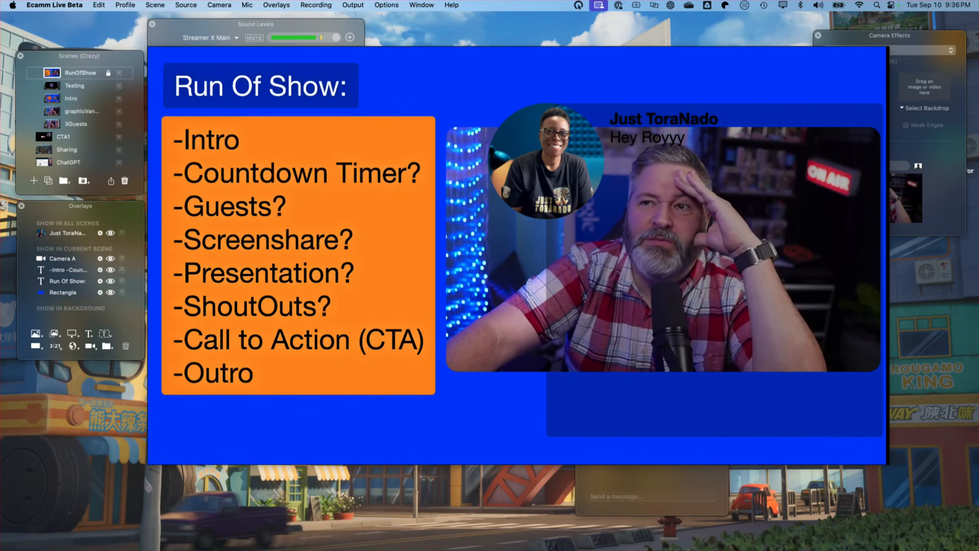
mouse_move(227, 353)
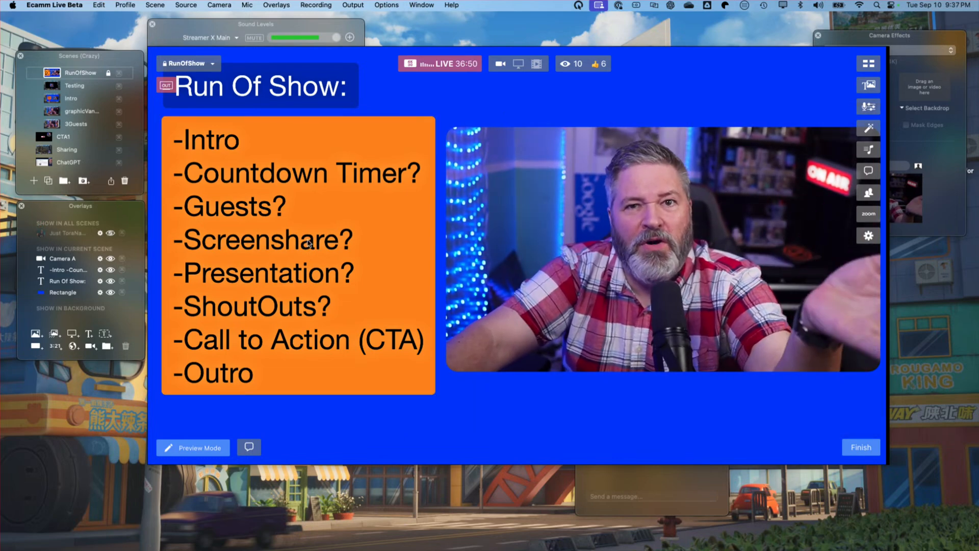
mouse_move(275, 230)
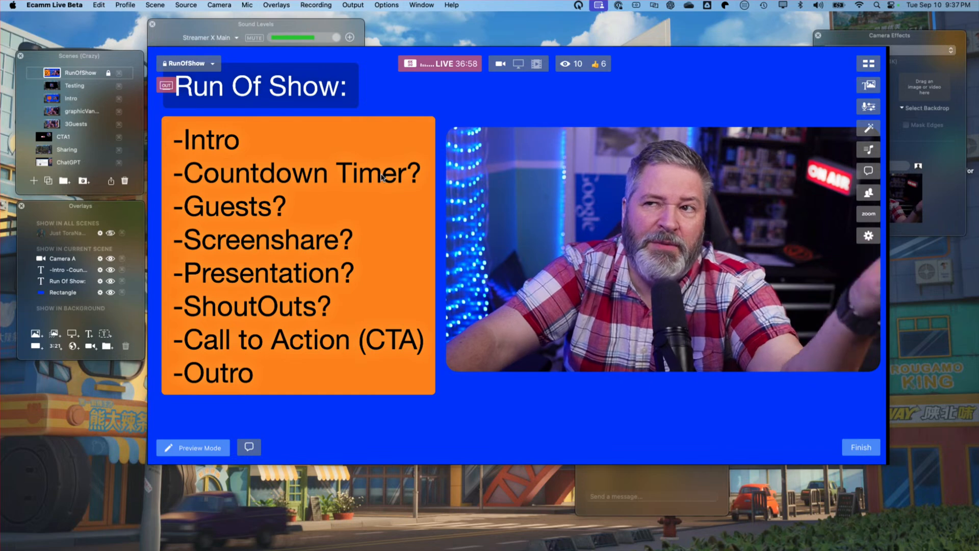
mouse_move(367, 188)
left_click(305, 245)
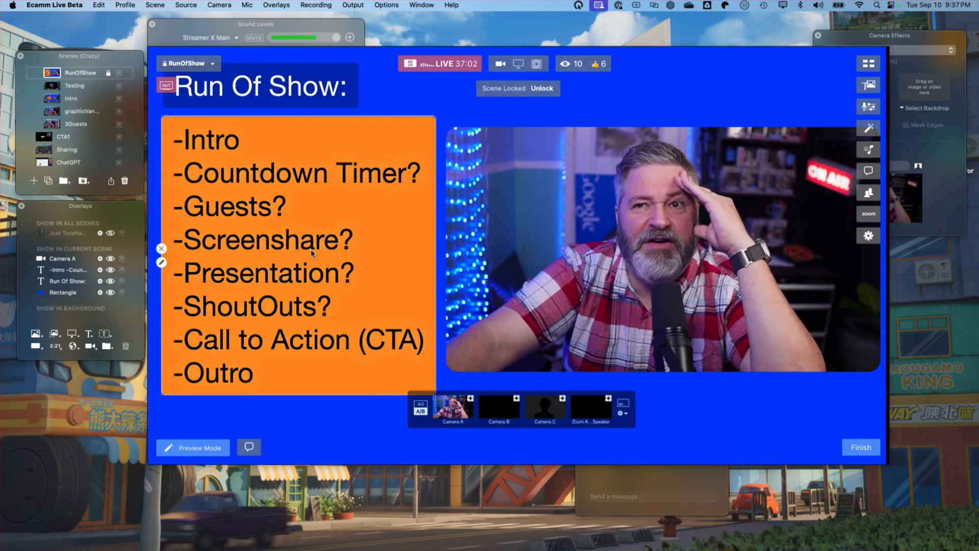
Step: Add a new blank scene after RunOfShow in the BlankCanvas folder
scroll(108, 152, "up", 3)
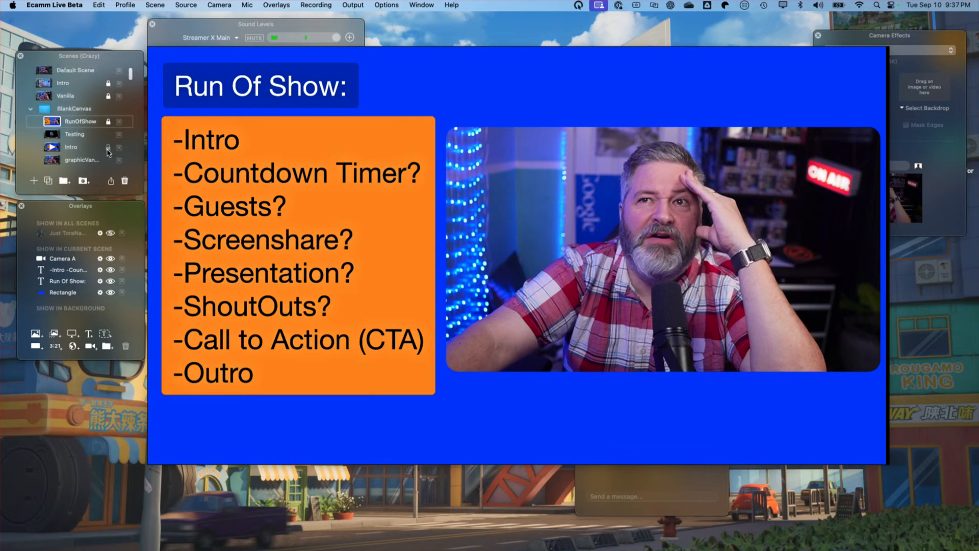
scroll(87, 136, "down", 2)
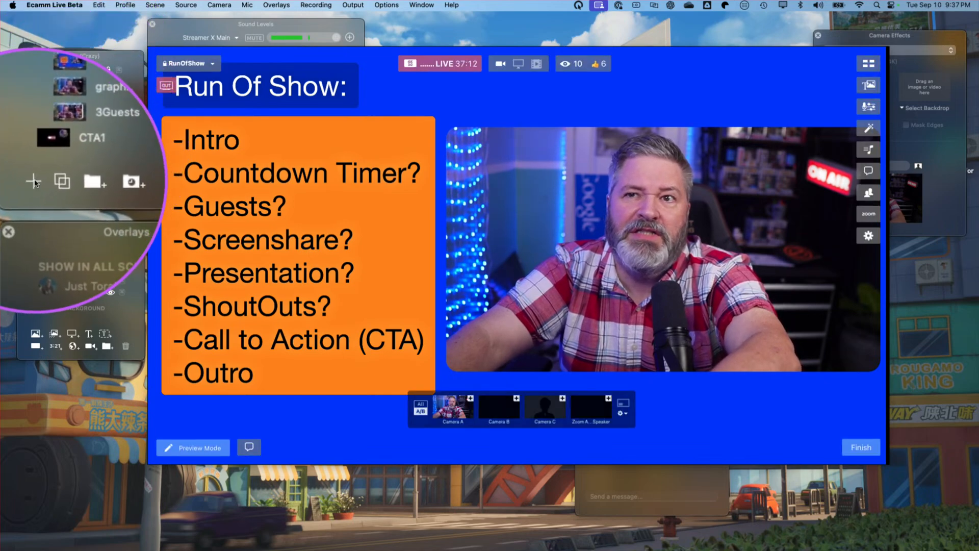
left_click(35, 183)
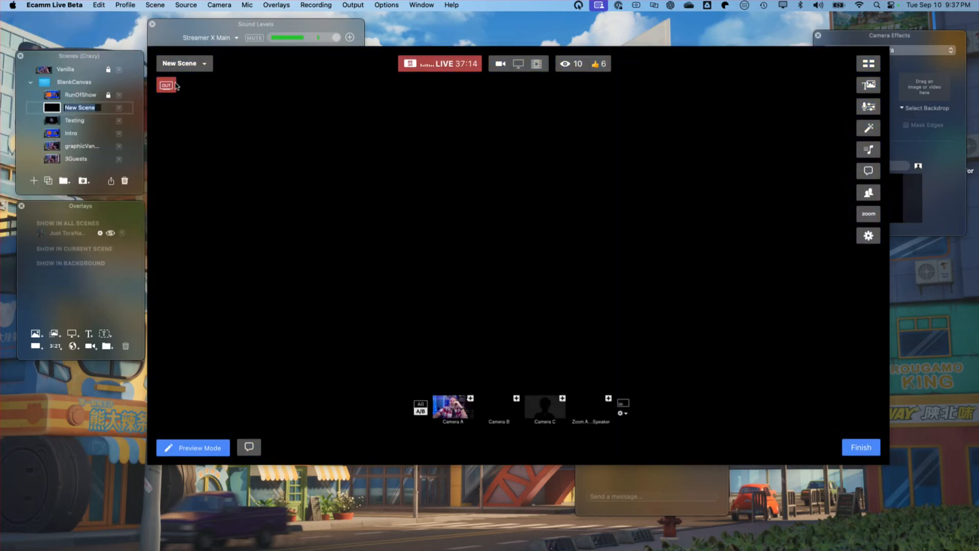
left_click(276, 5)
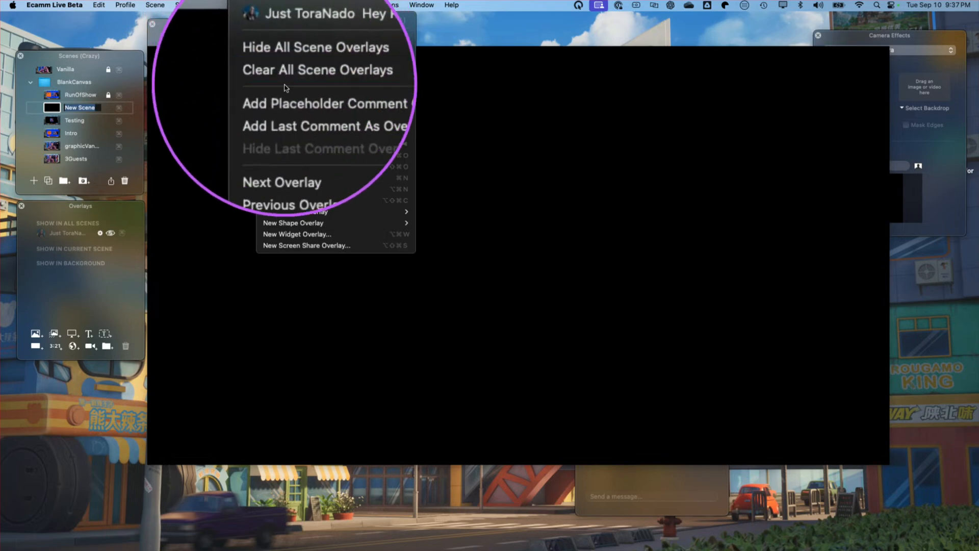
left_click(284, 204)
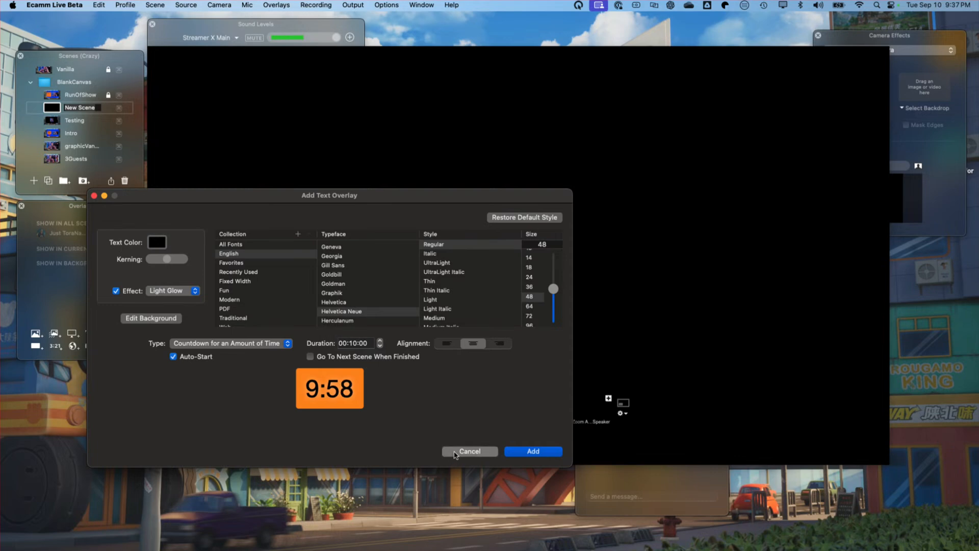
left_click(446, 451)
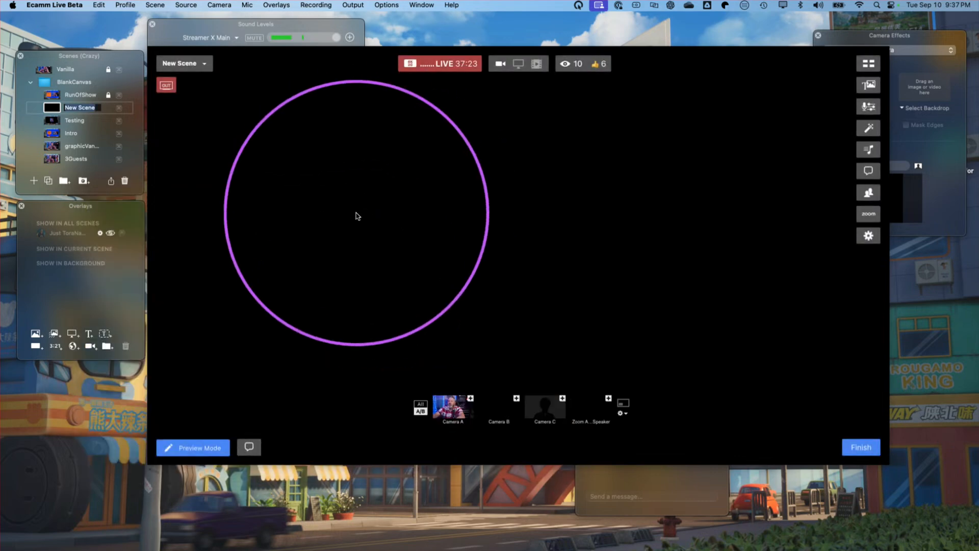
Step: Add a screen share overlay to the new scene, place it in the upper-left corner and enlarge it to nearly fill the scene
left_click(276, 5)
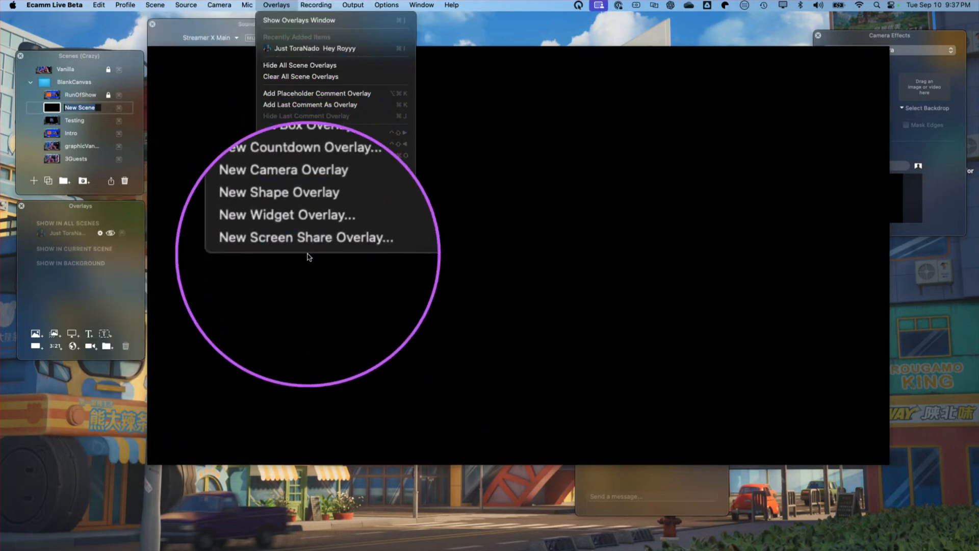
left_click(307, 246)
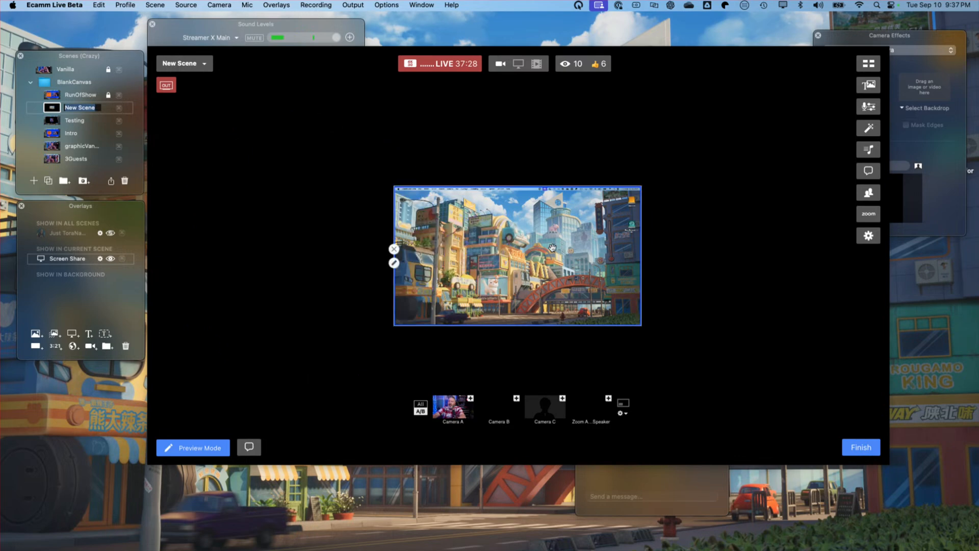
left_click_drag(546, 243, 325, 129)
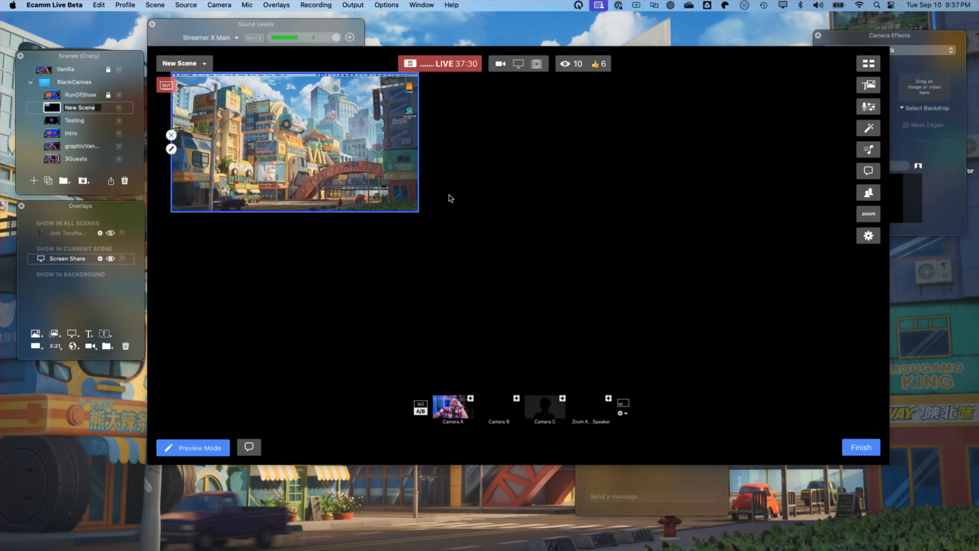
left_click_drag(414, 206, 815, 549)
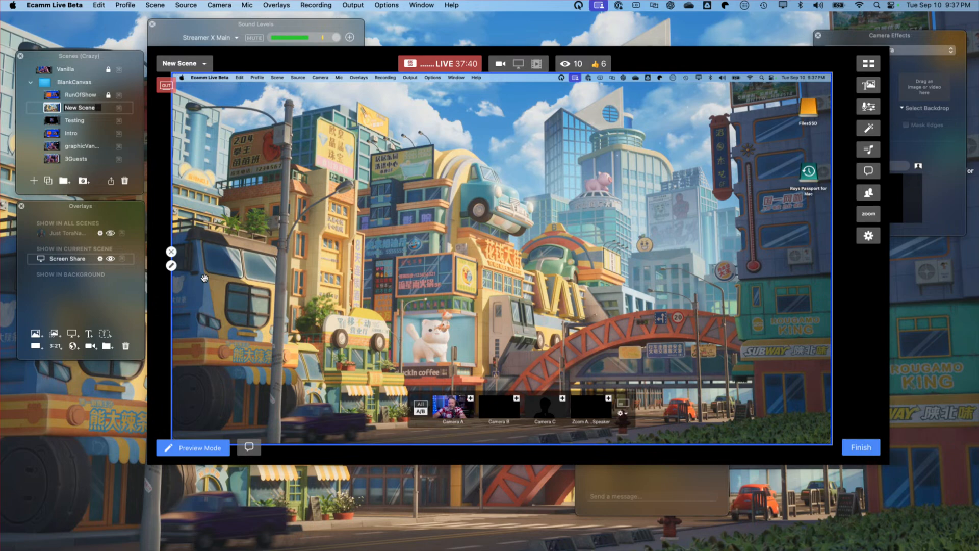
Step: Set the screen share overlay to show the Comments & Reactions window of Ecamm Live Beta
left_click(170, 263)
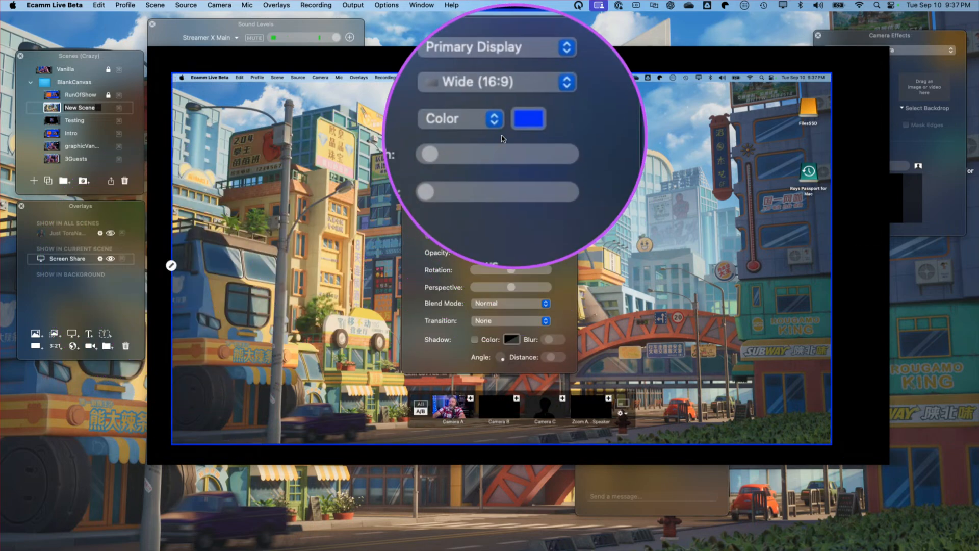
left_click(500, 99)
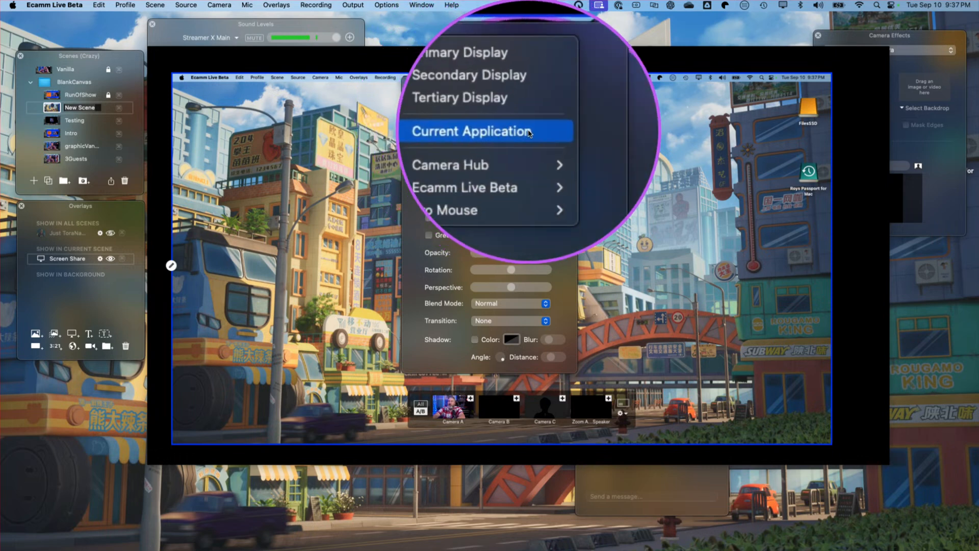
mouse_move(507, 149)
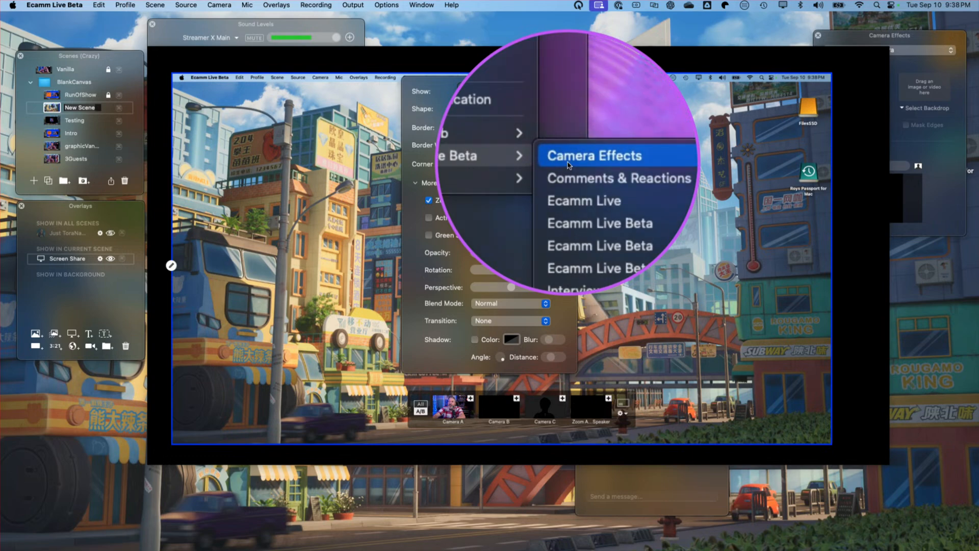
left_click(575, 178)
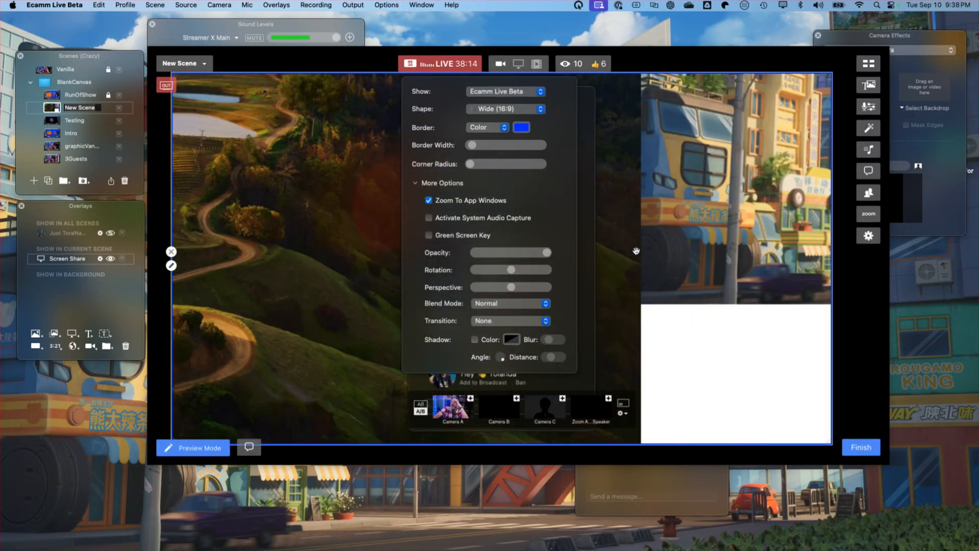
Step: Close the overlay settings, then reposition the screen share overlay and enlarge it slightly
left_click(330, 215)
left_click_drag(555, 221, 498, 213)
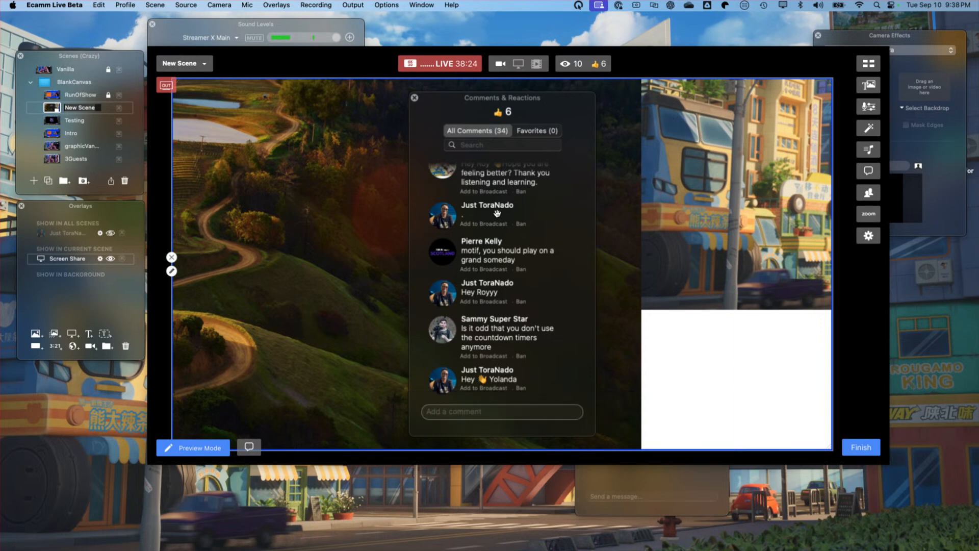
scroll(497, 213, "down", 3)
scroll(497, 213, "up", 4)
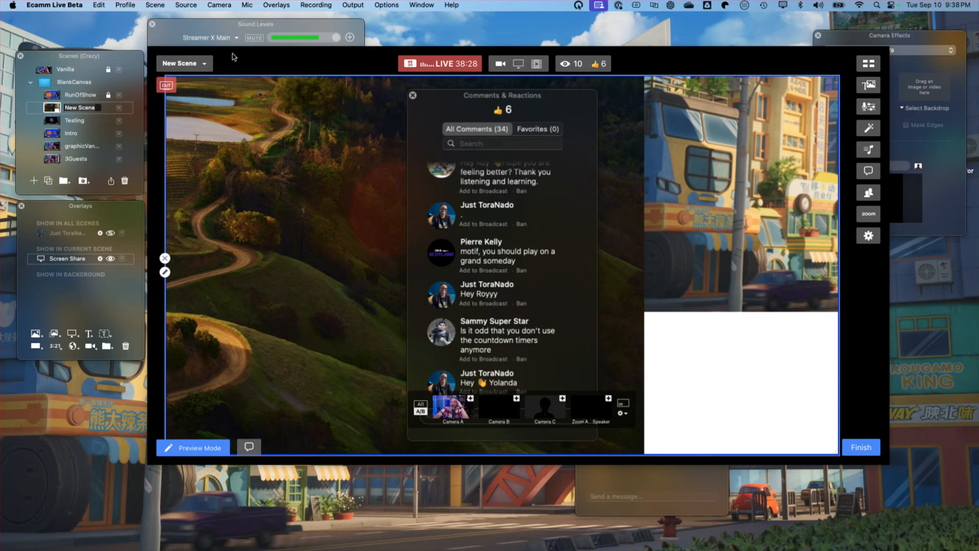
Step: Add a Camera A overlay in the scene's upper-left area and shift the screen share overlay to the right of it
left_click(272, 5)
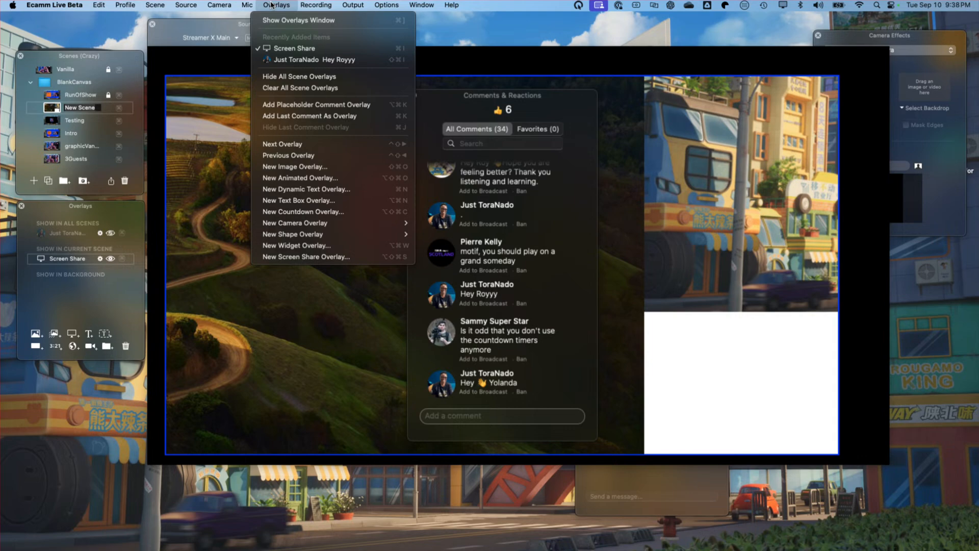
mouse_move(333, 221)
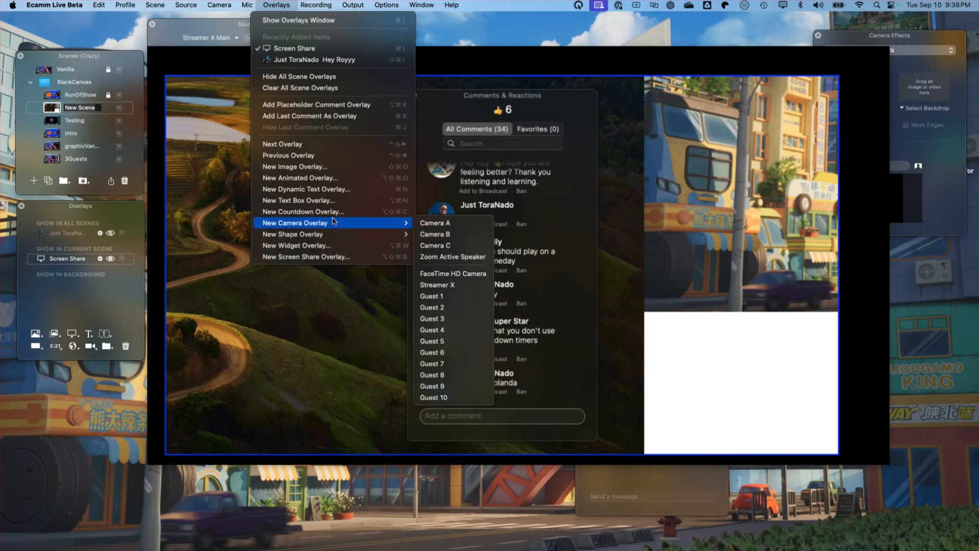
left_click(459, 230)
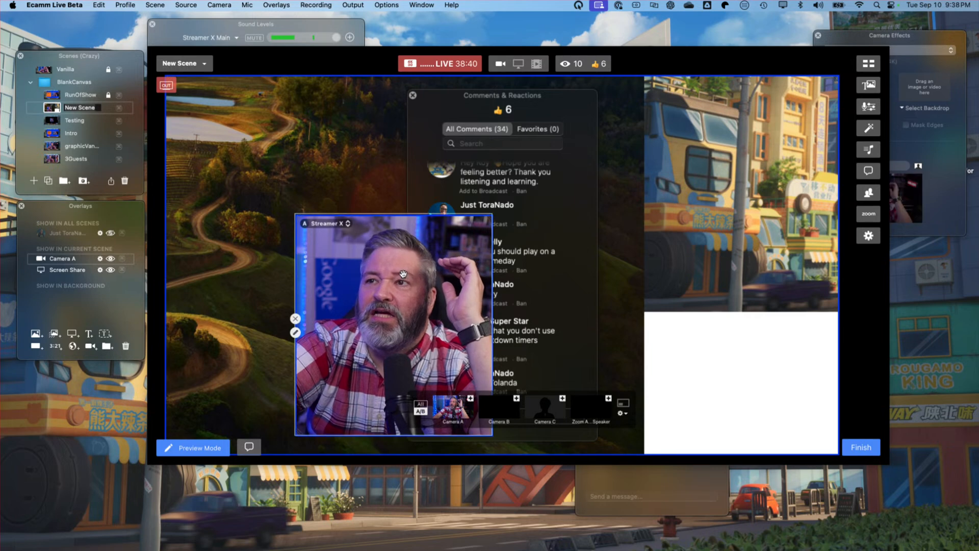
left_click_drag(373, 180, 289, 148)
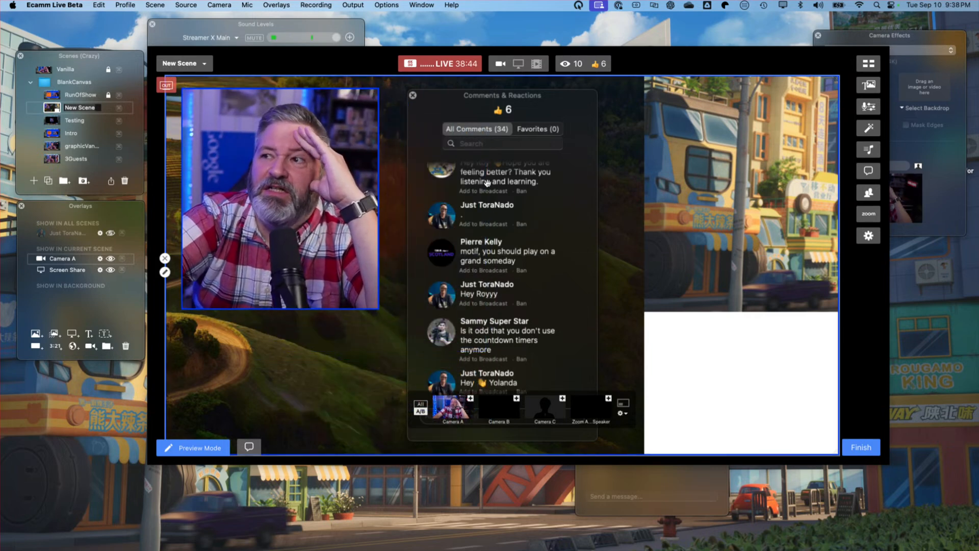
left_click_drag(605, 180, 802, 167)
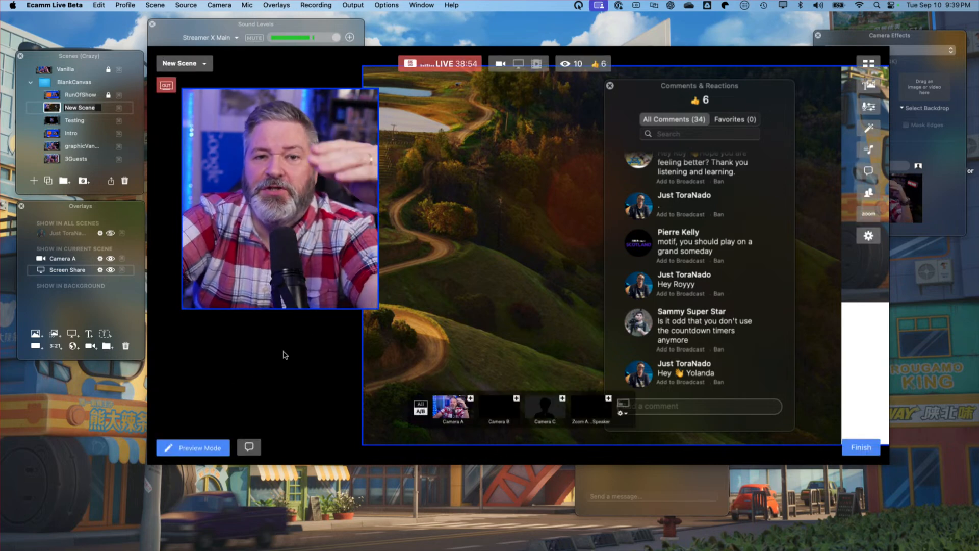
Step: Add the image "Use your imagination.png" from the my Journey folder in _YouTube2024 as an overlay
left_click(35, 335)
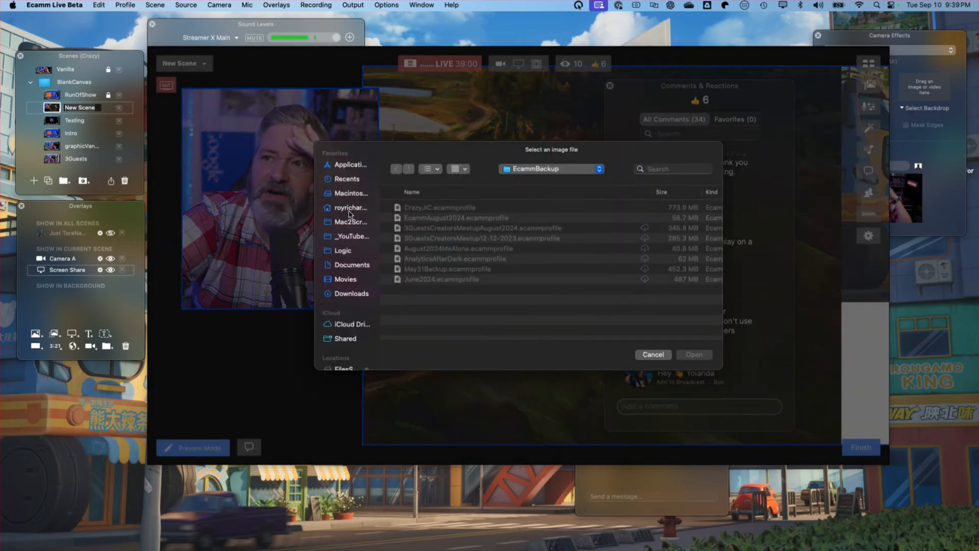
left_click(348, 240)
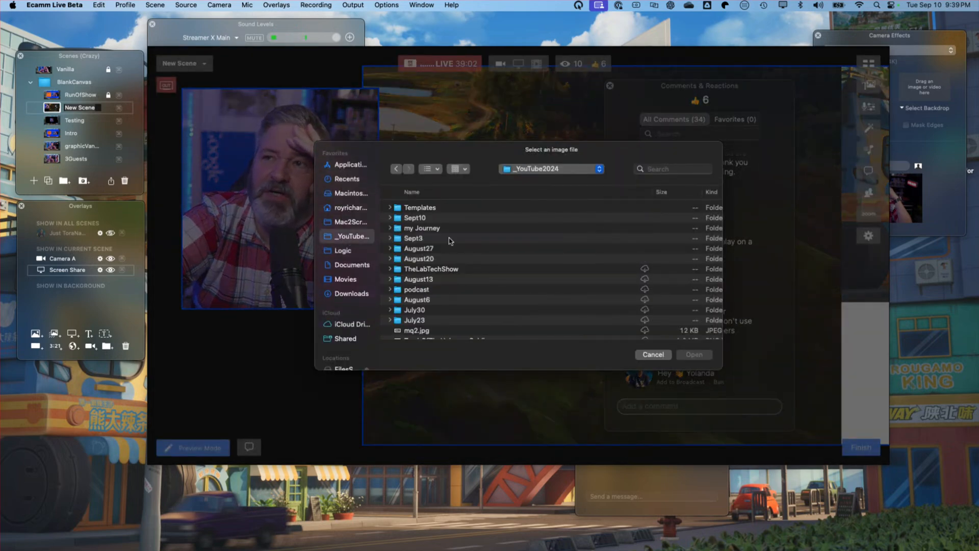
scroll(451, 242, "up", 2)
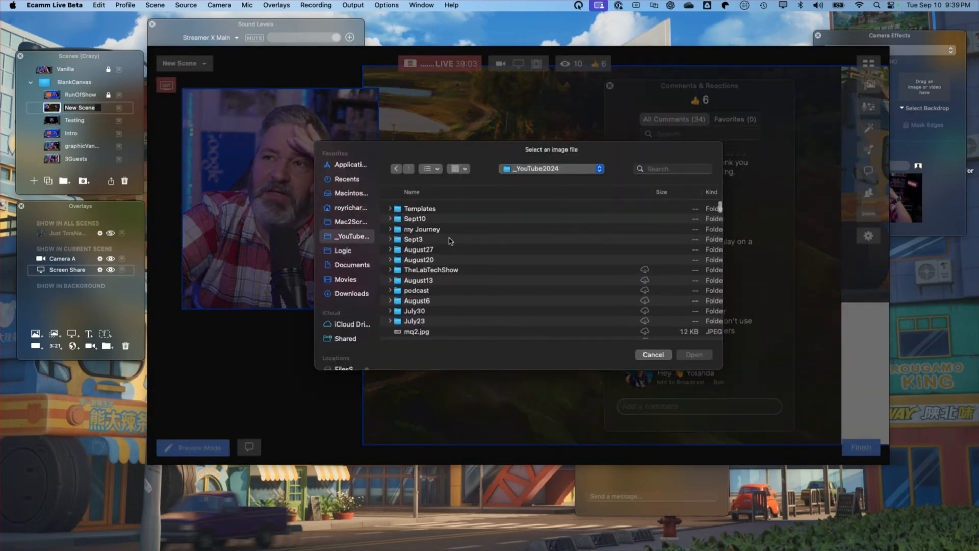
left_click(390, 228)
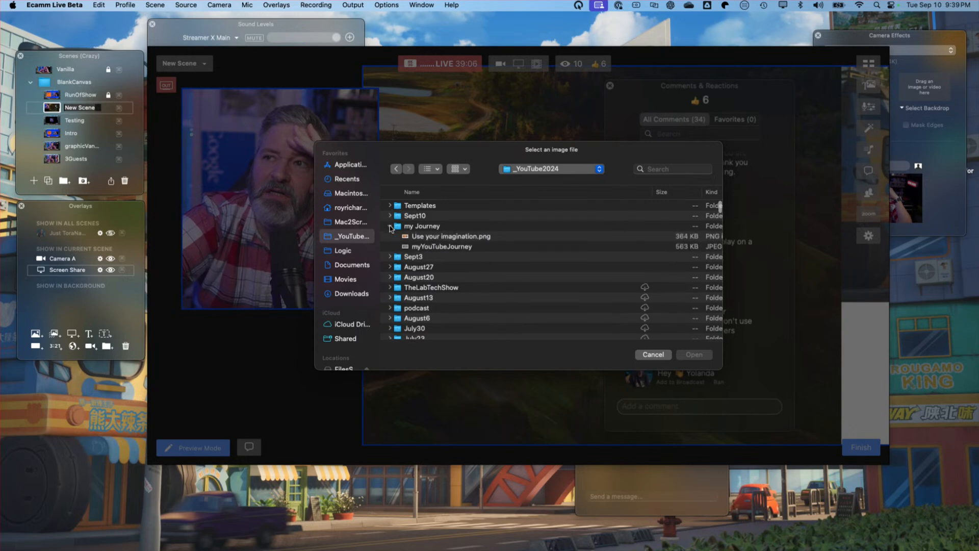
left_click(428, 238)
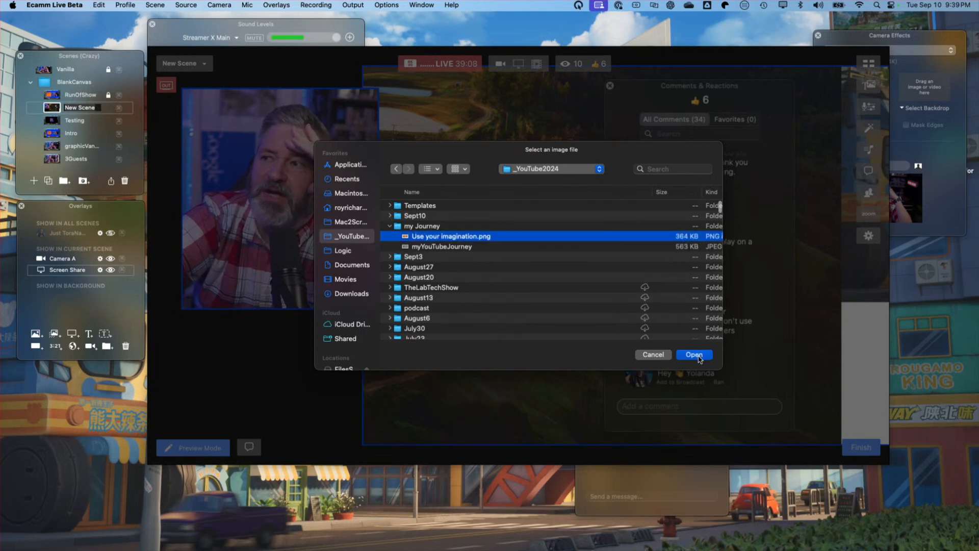
left_click(698, 357)
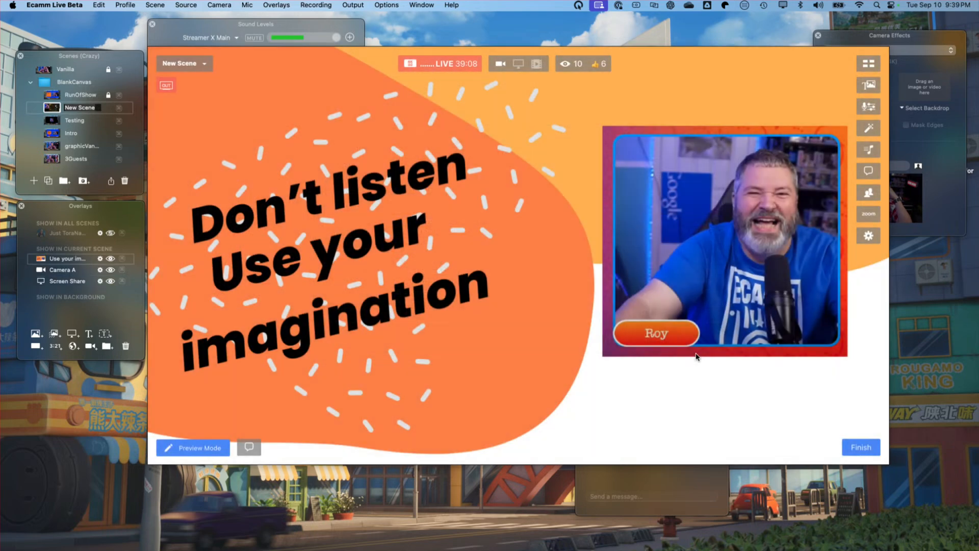
Step: Send the image overlay to the back, reorder it to the front and behind the others again, and remove it from the scene
right_click(453, 244)
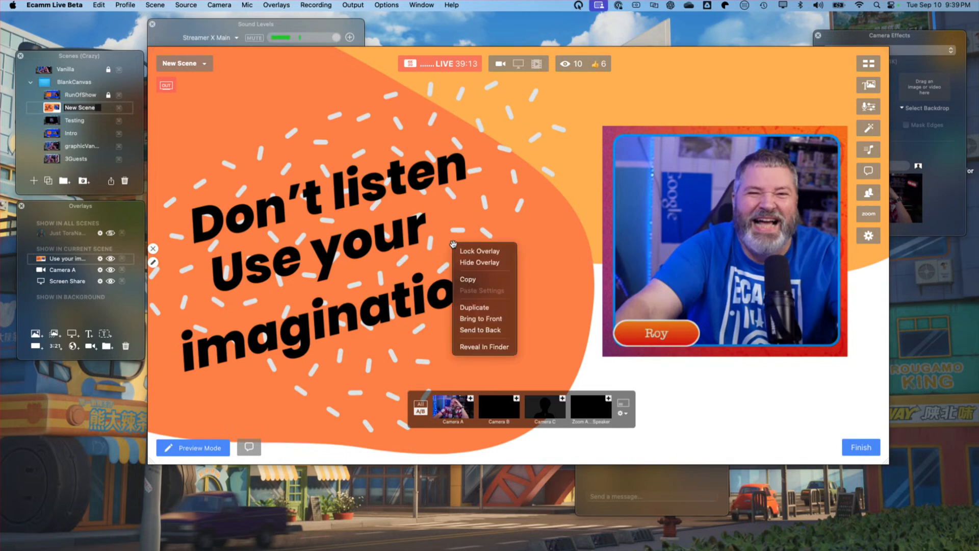
left_click(479, 330)
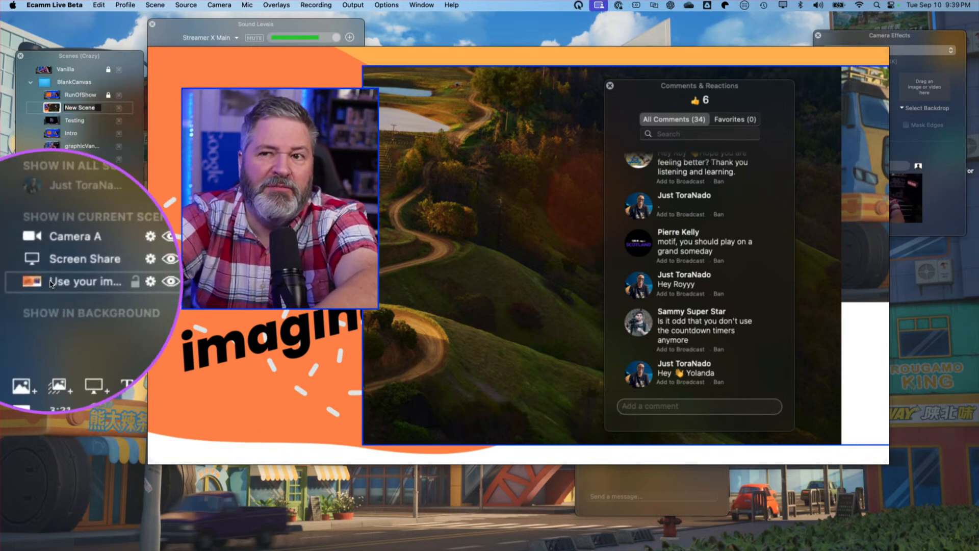
left_click_drag(51, 284, 48, 260)
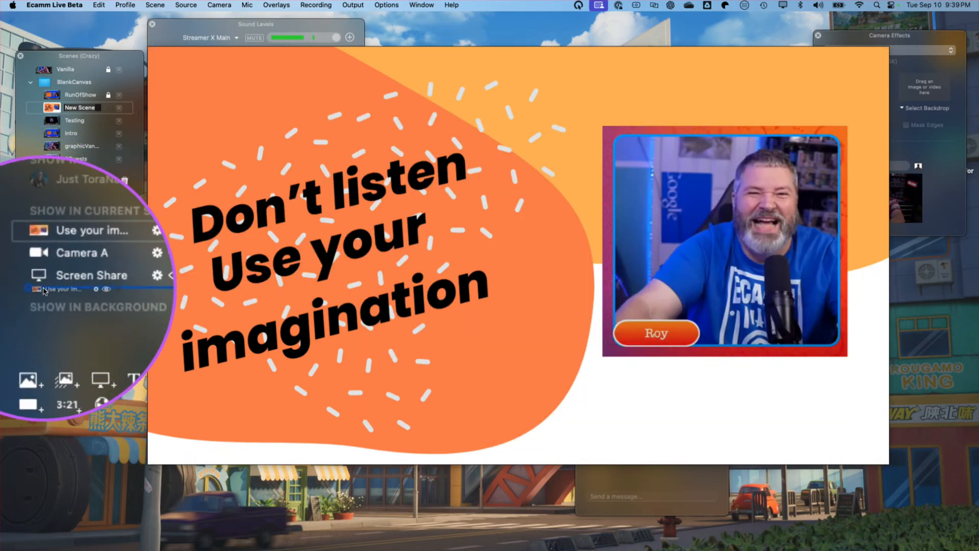
left_click_drag(47, 258, 43, 294)
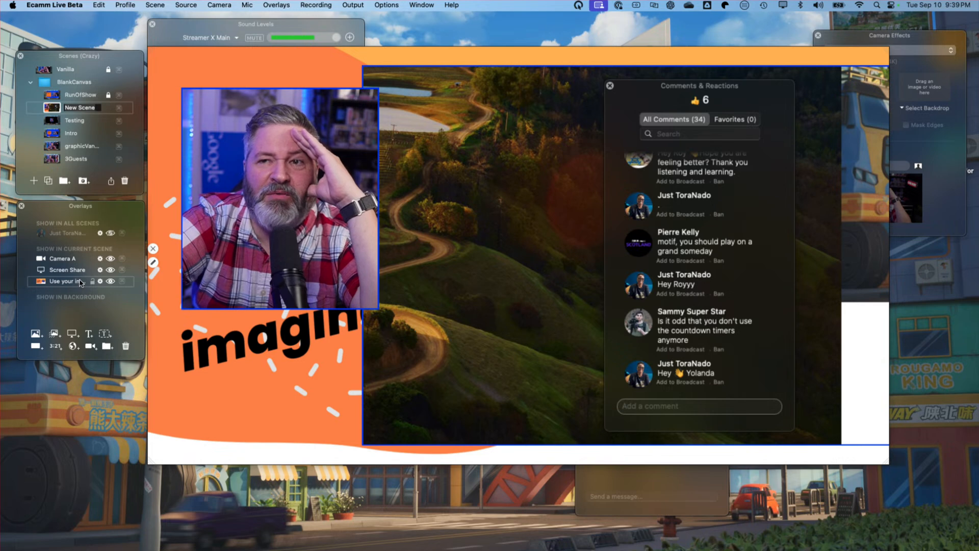
left_click(110, 282)
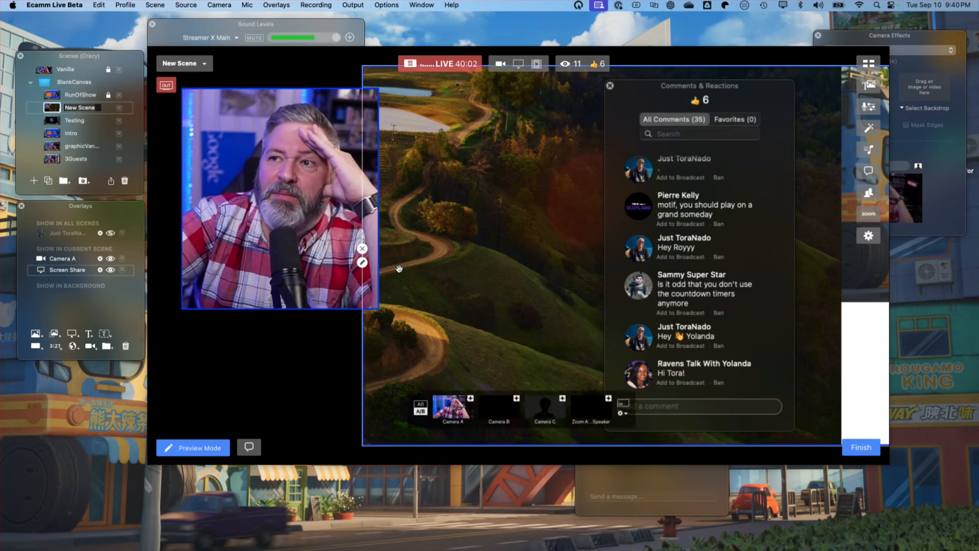
Step: Shift the screen share overlay right to clear the camera overlay and set it to show the Primary Display
left_click_drag(365, 270, 391, 270)
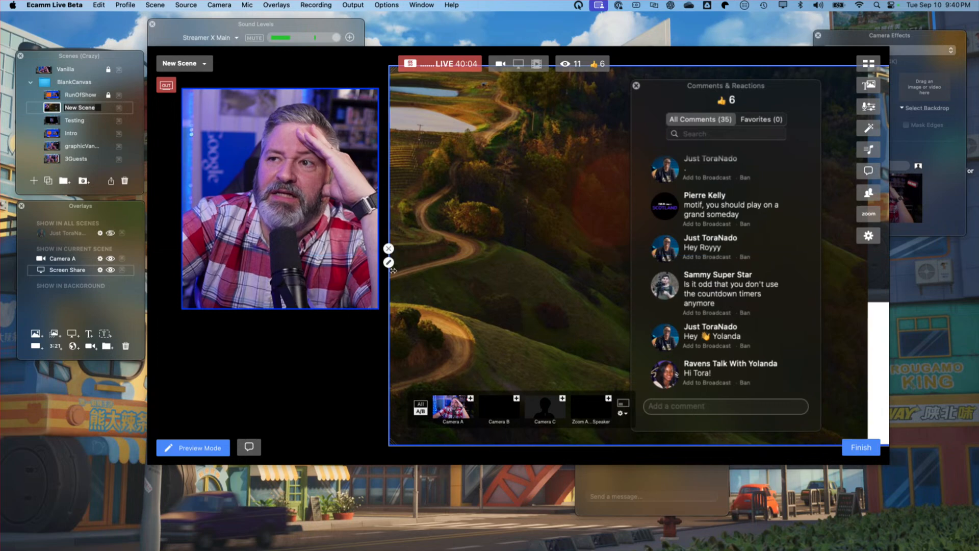
left_click(389, 262)
left_click(311, 129)
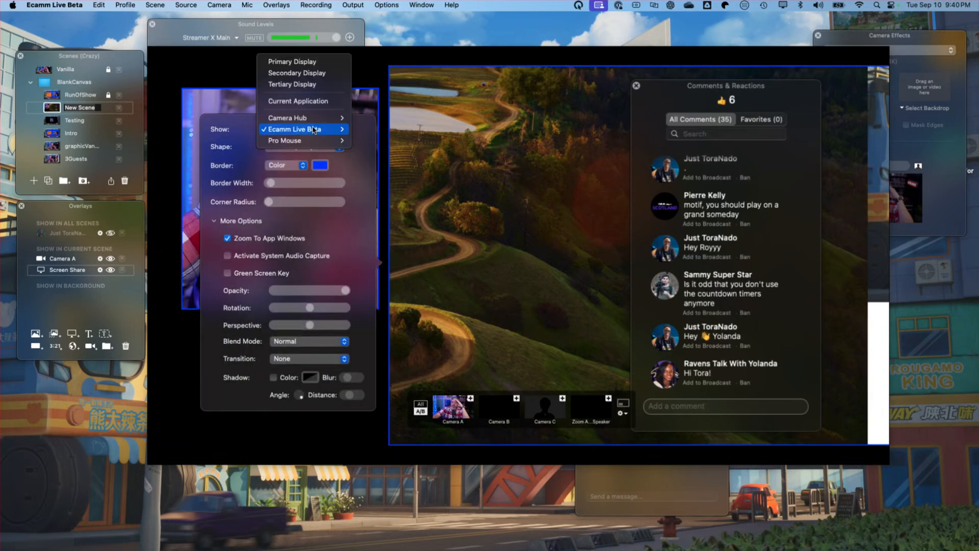
mouse_move(313, 130)
left_click(286, 62)
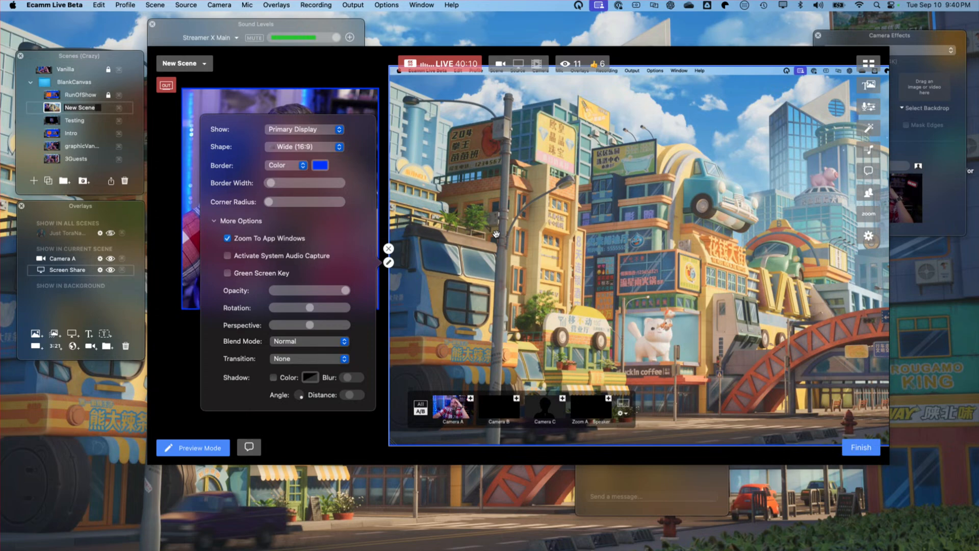
mouse_move(459, 528)
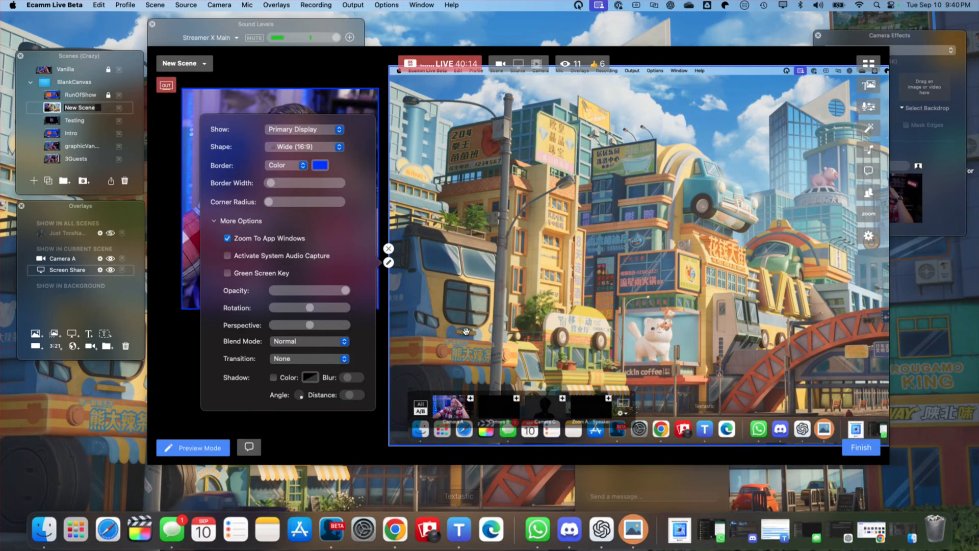
left_click(390, 263)
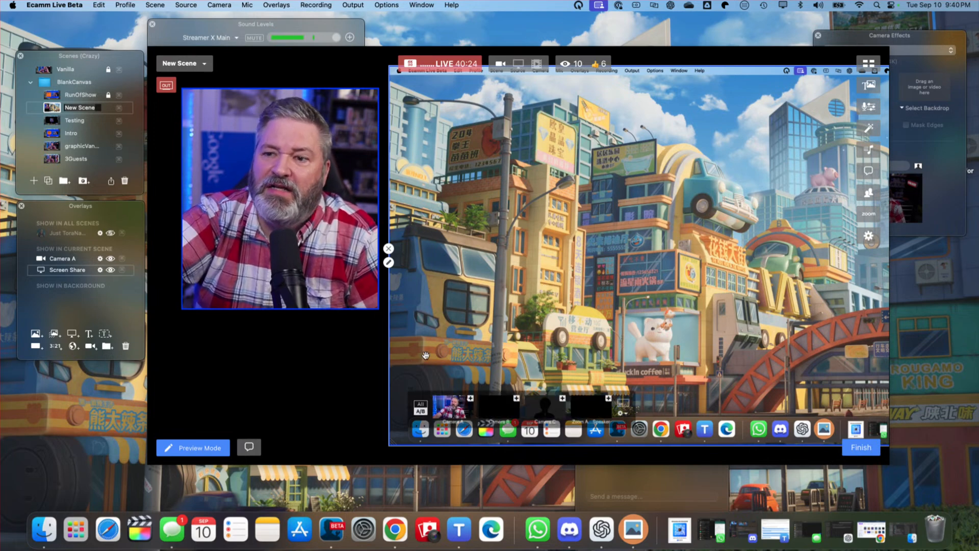
Step: Switch to the RunOfShow scene and launch Keynote from the Applications folder in Finder
key("Up")
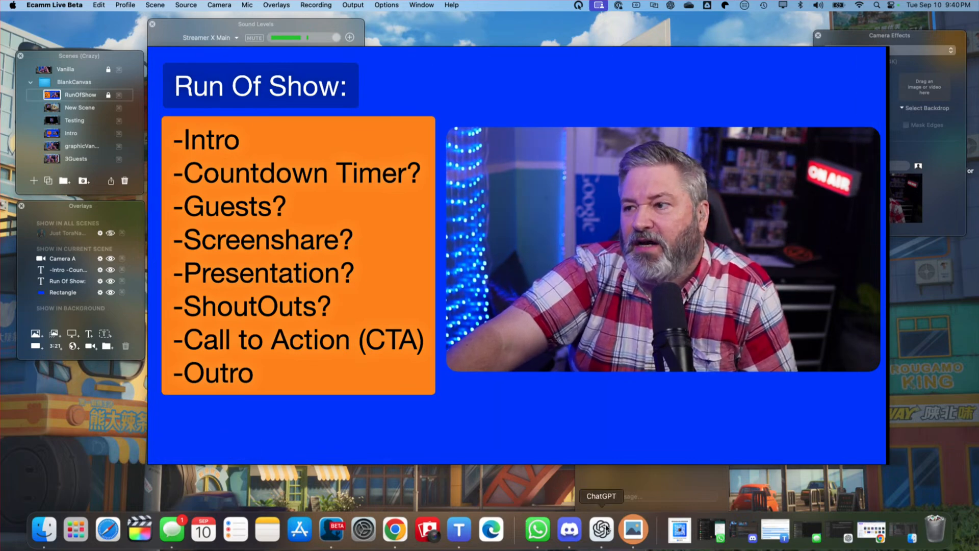
left_click(45, 529)
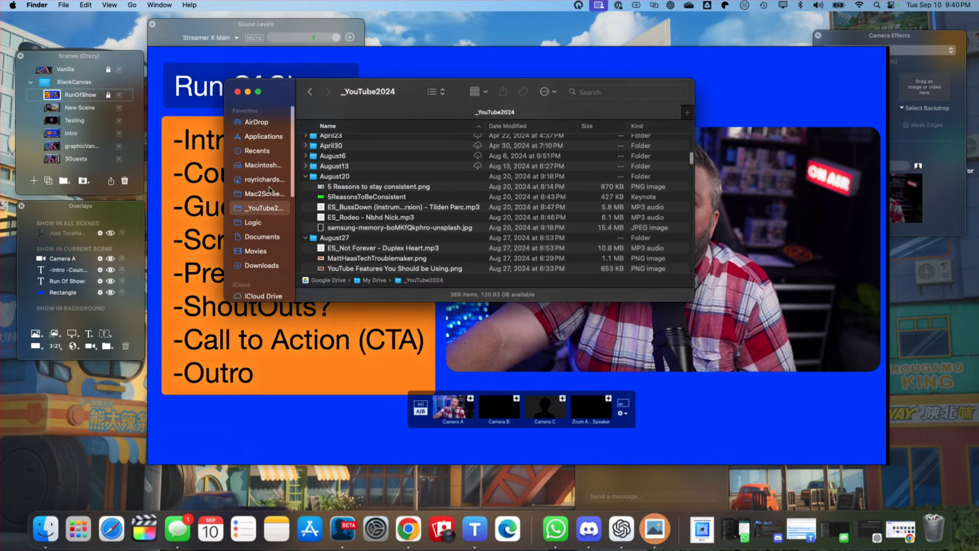
left_click(263, 133)
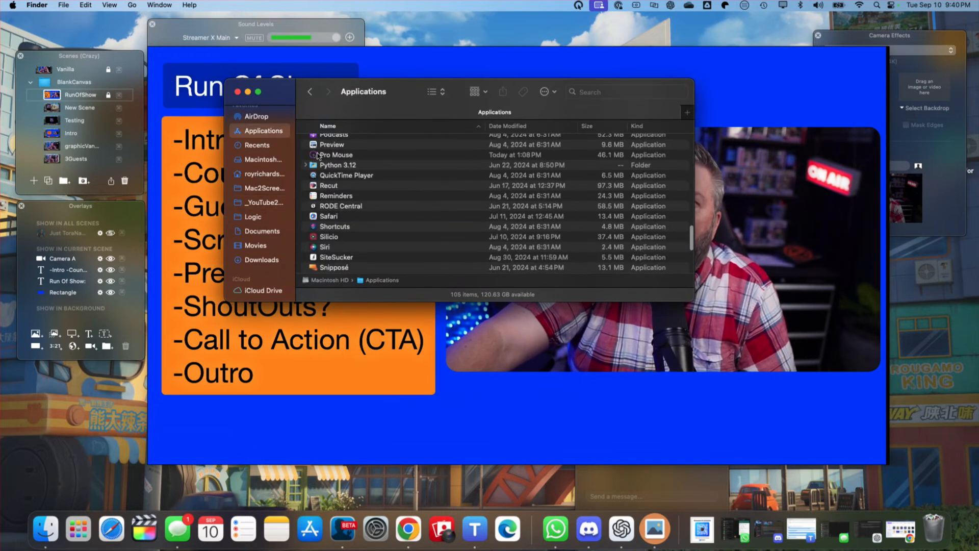
scroll(342, 189, "down", 10)
scroll(342, 190, "up", 10)
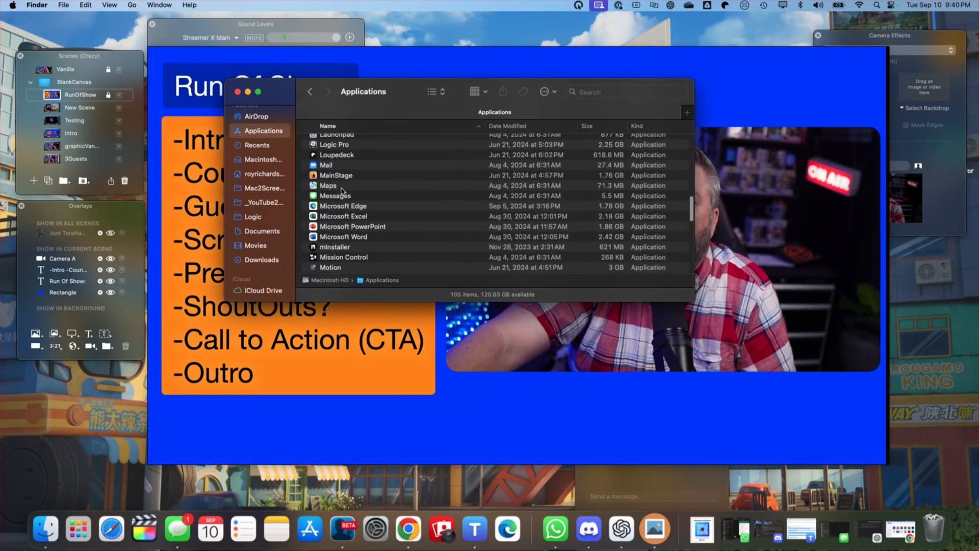
double_click(336, 178)
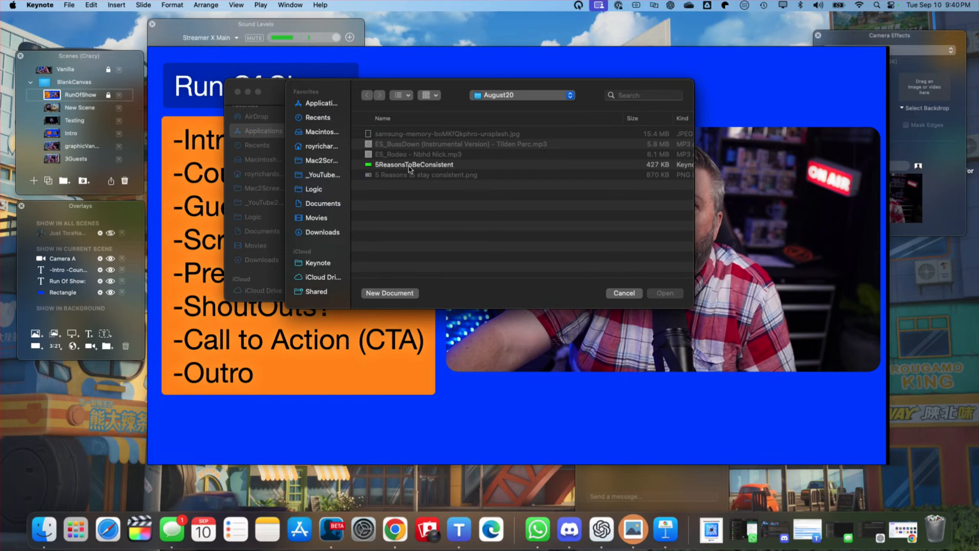
Step: Open the 5ReasonsToBeConsistent presentation from the August20 folder and show slide 2, "Builds a Loyal Audience"
left_click(410, 165)
left_click(660, 294)
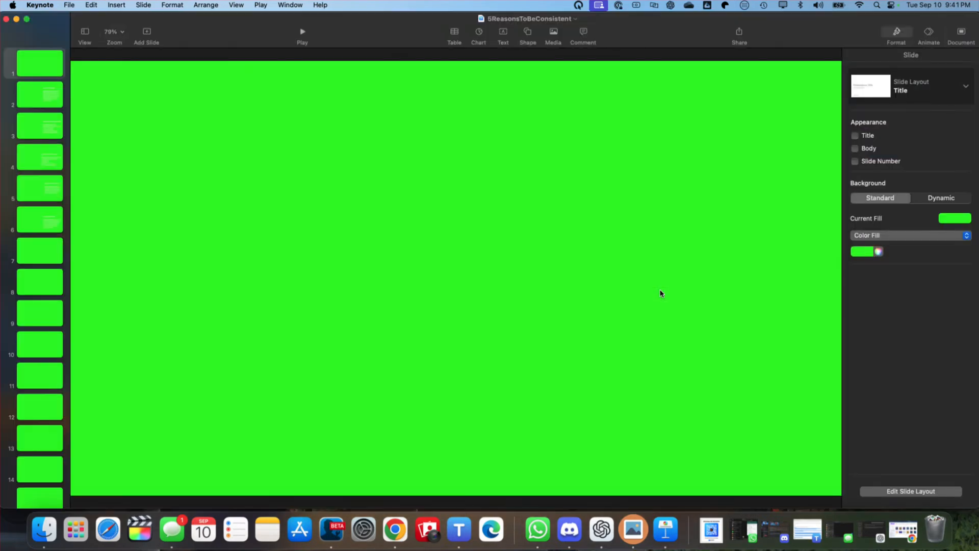
left_click(33, 92)
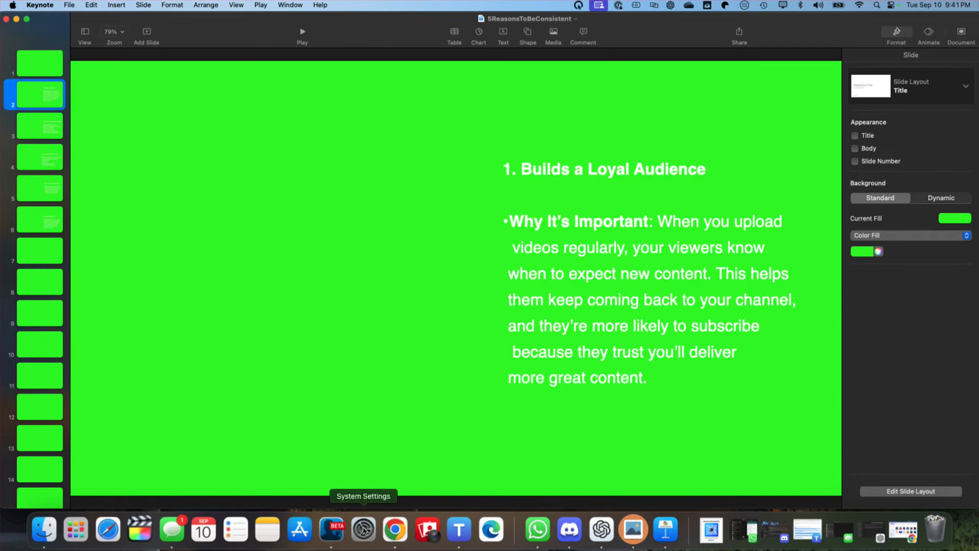
Step: Return to Ecamm Live, run the New Scene in the BlankCanvas folder and rename it "Sharing"
left_click(334, 529)
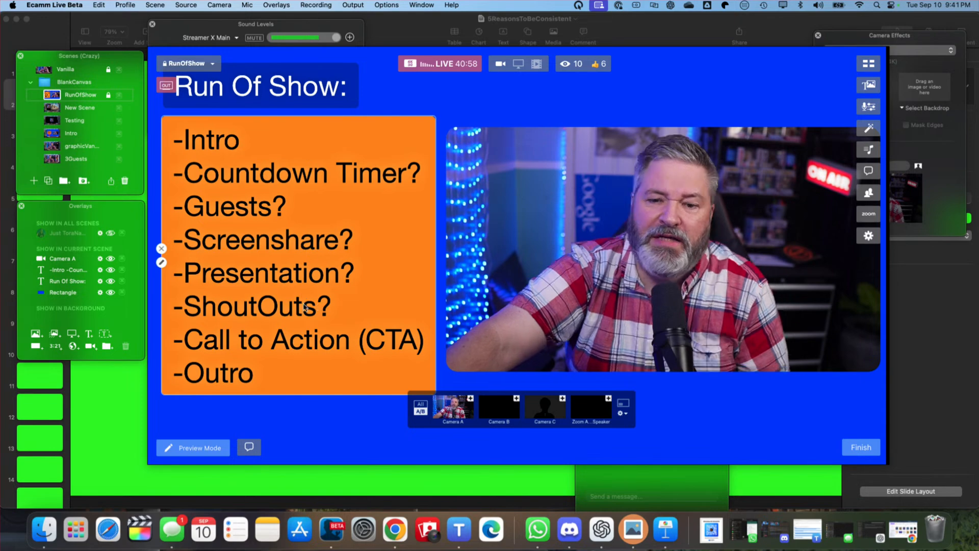
scroll(80, 120, "down", 2)
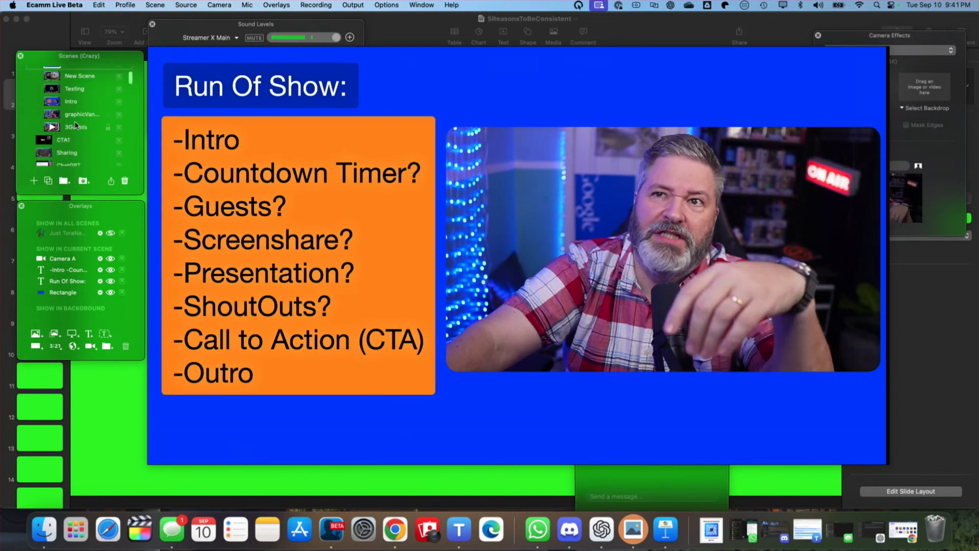
scroll(53, 110, "up", 2)
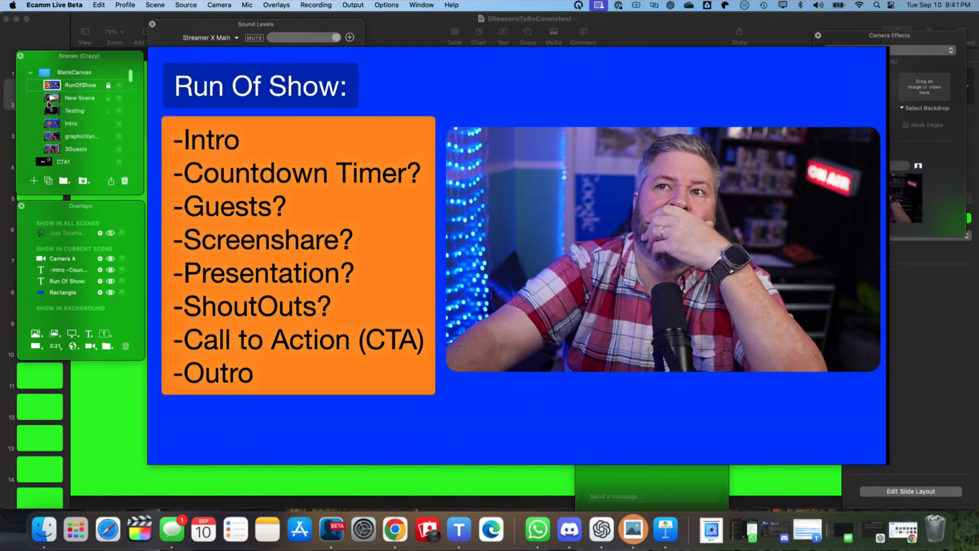
left_click(51, 98)
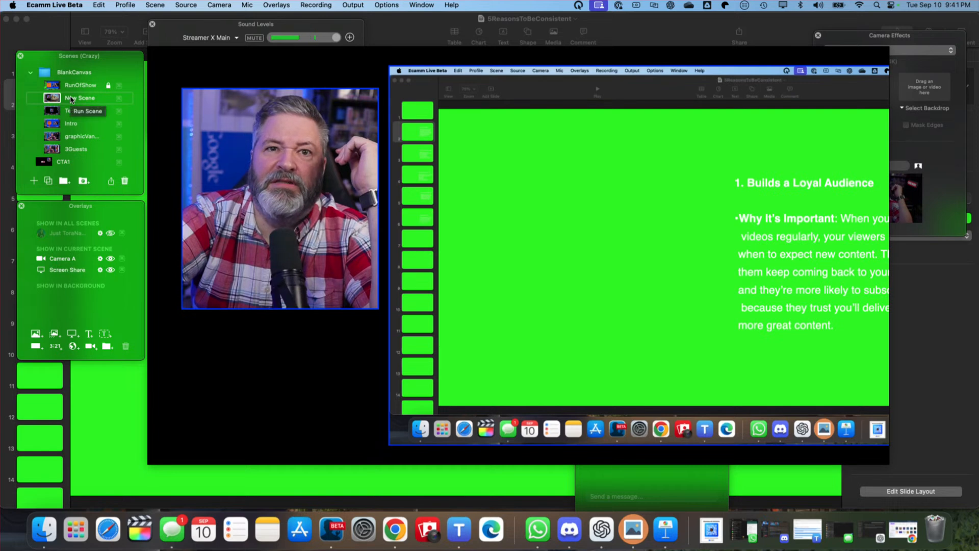
double_click(70, 99)
type("S")
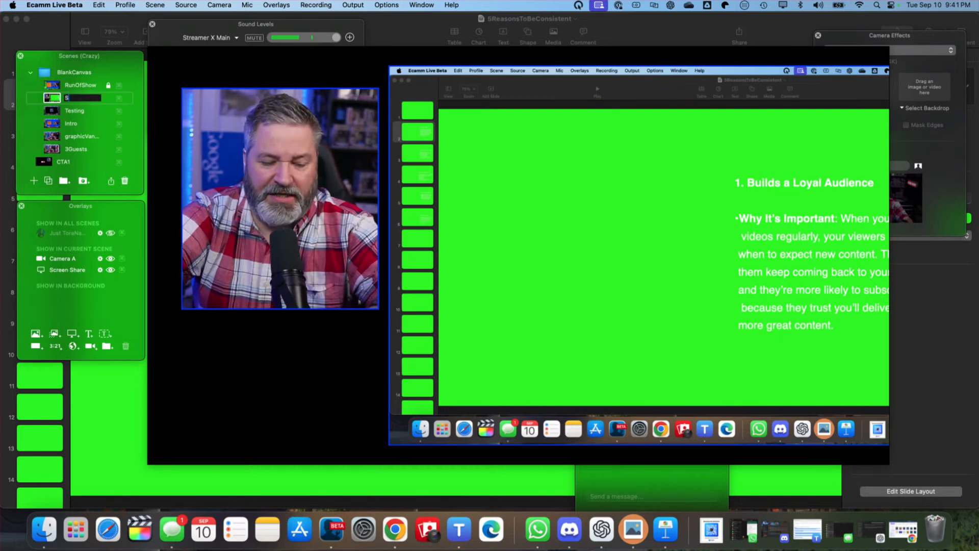
type("haring")
key("Return")
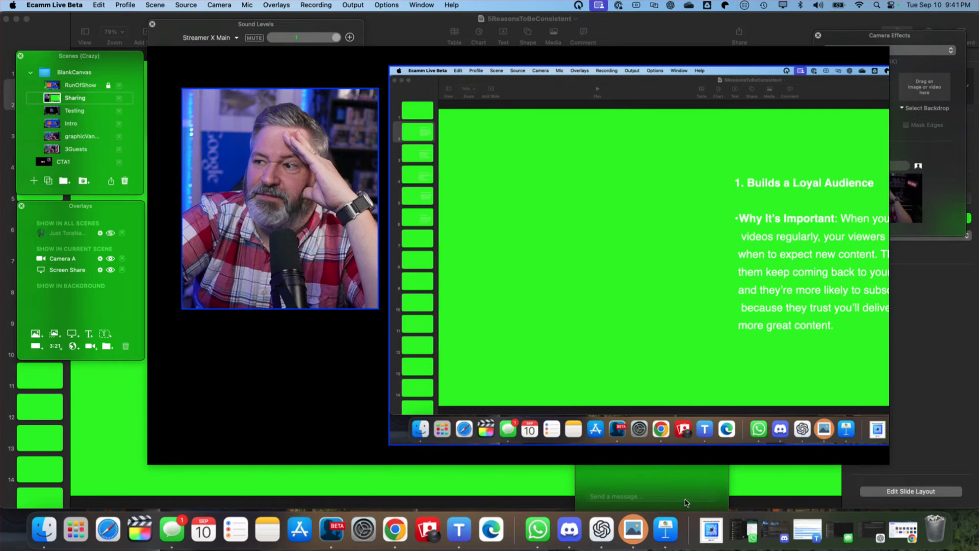
Step: Move the Camera A overlay into the upper-left corner of the Sharing scene in Ecamm Live
left_click(673, 532)
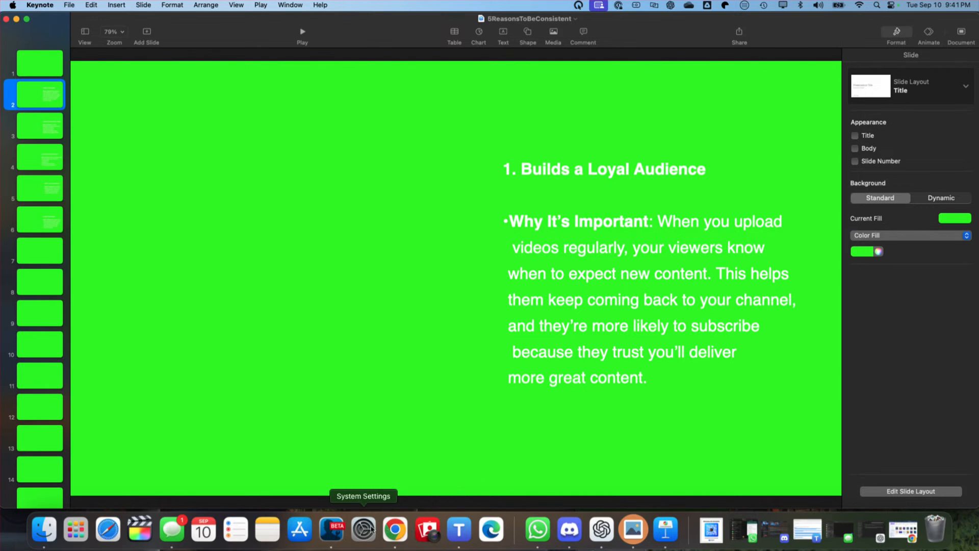
left_click(332, 530)
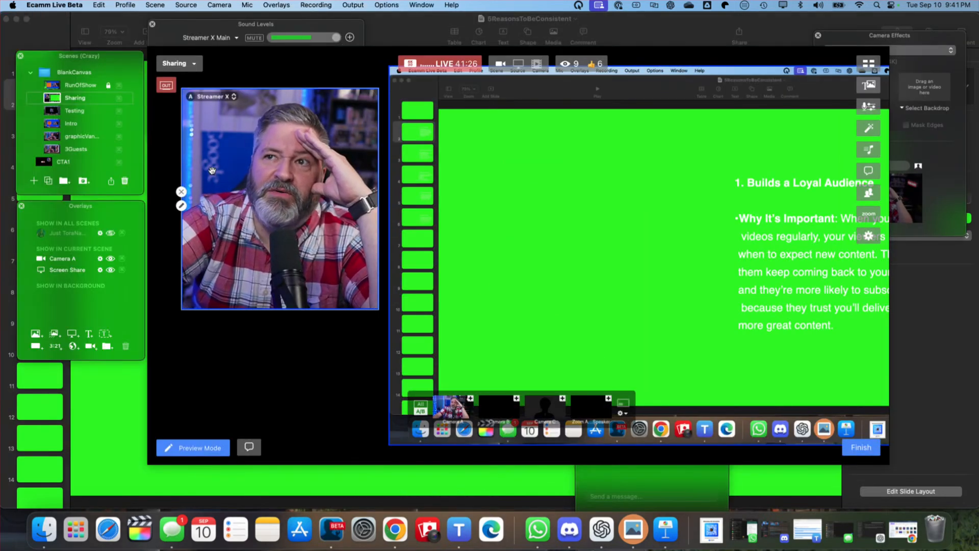
left_click_drag(213, 168, 183, 141)
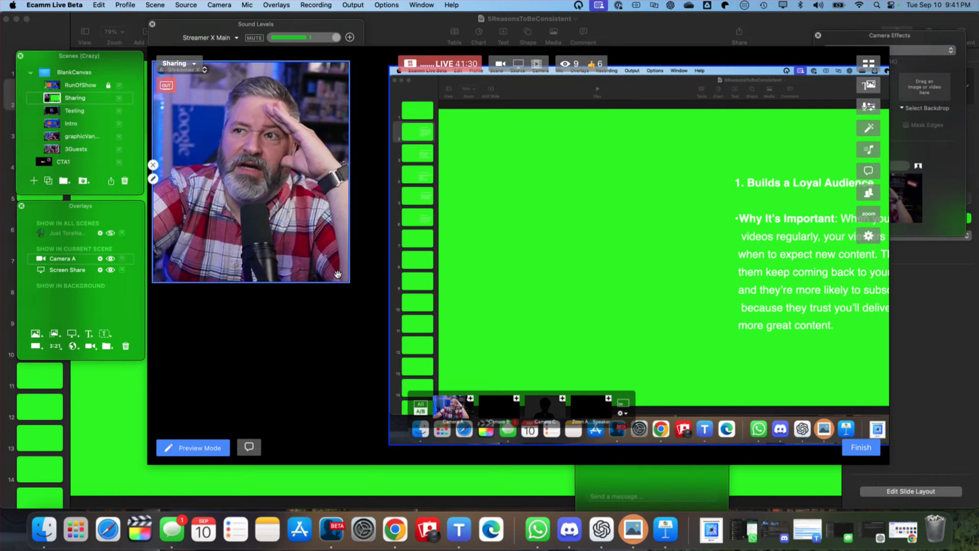
Step: Set the Camera A overlay's shape to Wide (16:9) and enlarge it over most of the scene, shifted past the left edge
left_click(153, 178)
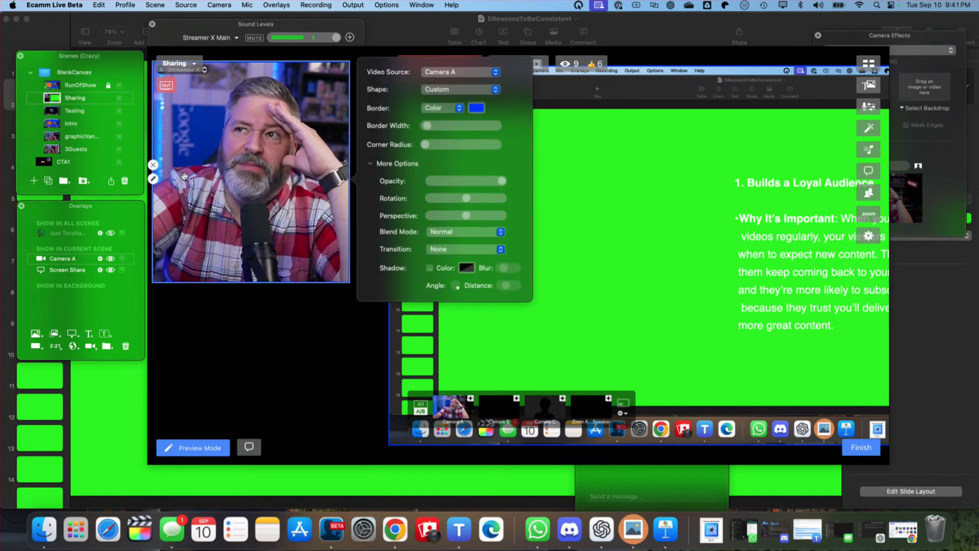
left_click(449, 89)
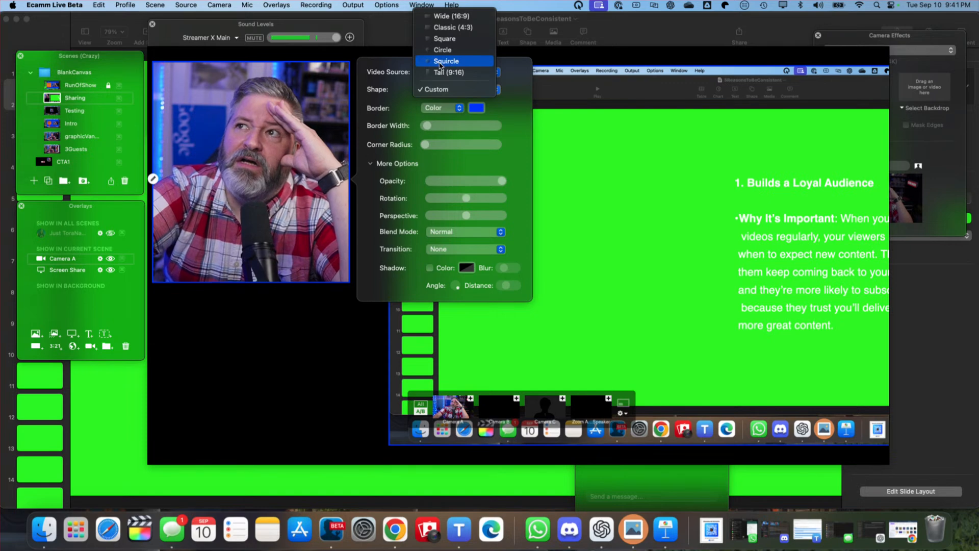
left_click(451, 16)
left_click(337, 229)
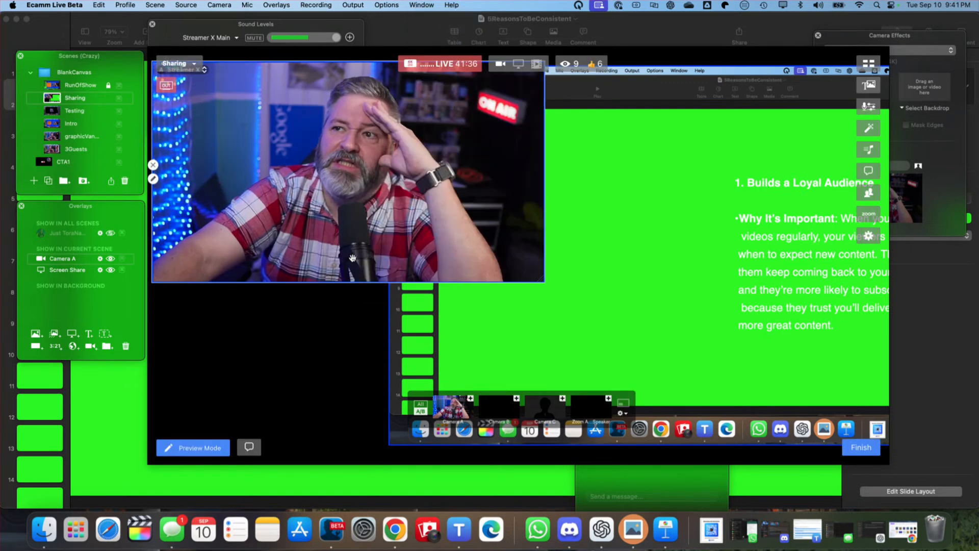
left_click_drag(541, 280, 859, 459)
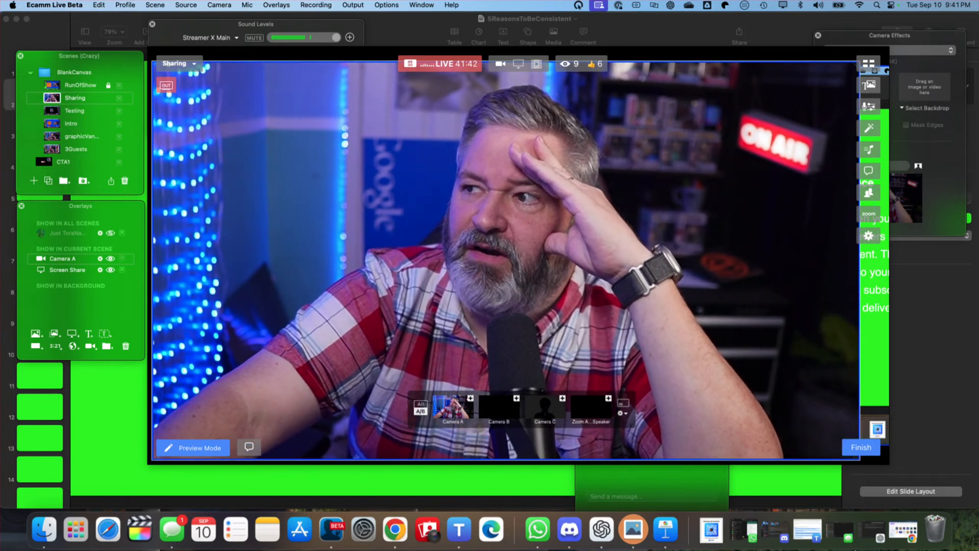
left_click_drag(767, 362, 681, 366)
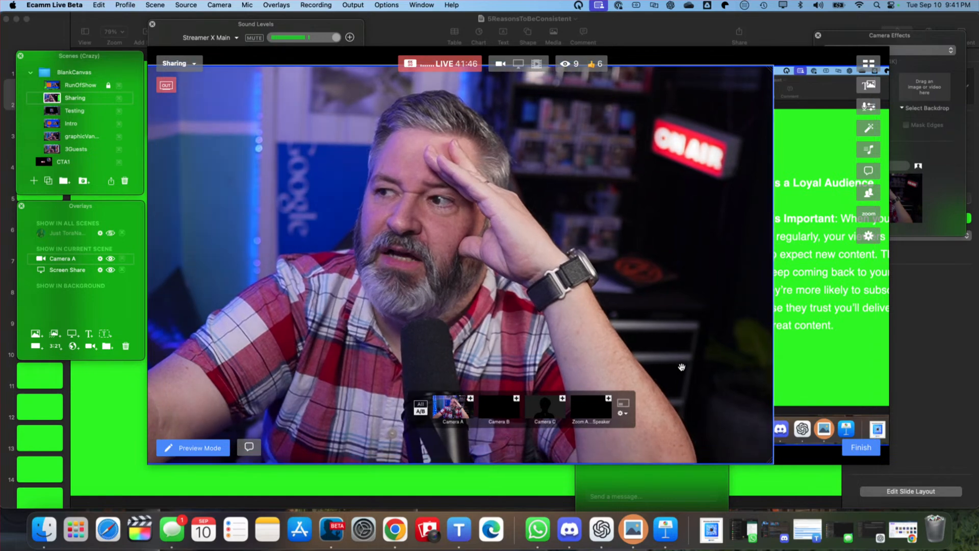
Step: Switch to Keynote, play the presentation from slide 2 and return to Ecamm Live
left_click(670, 535)
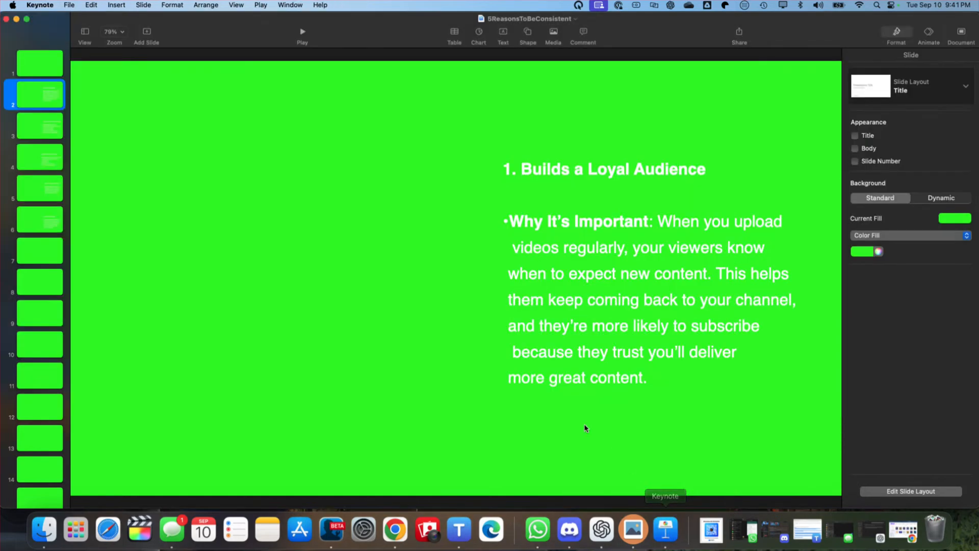
left_click(302, 32)
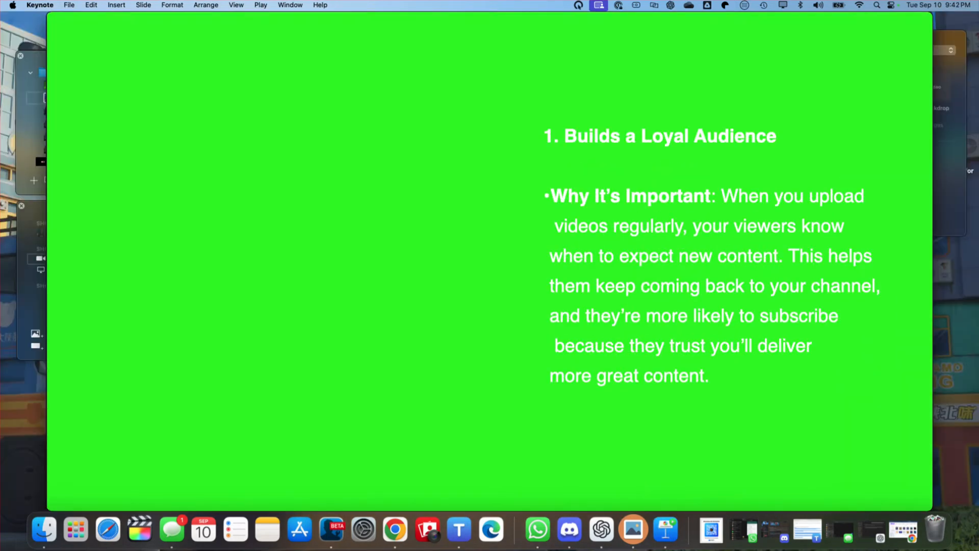
left_click(331, 529)
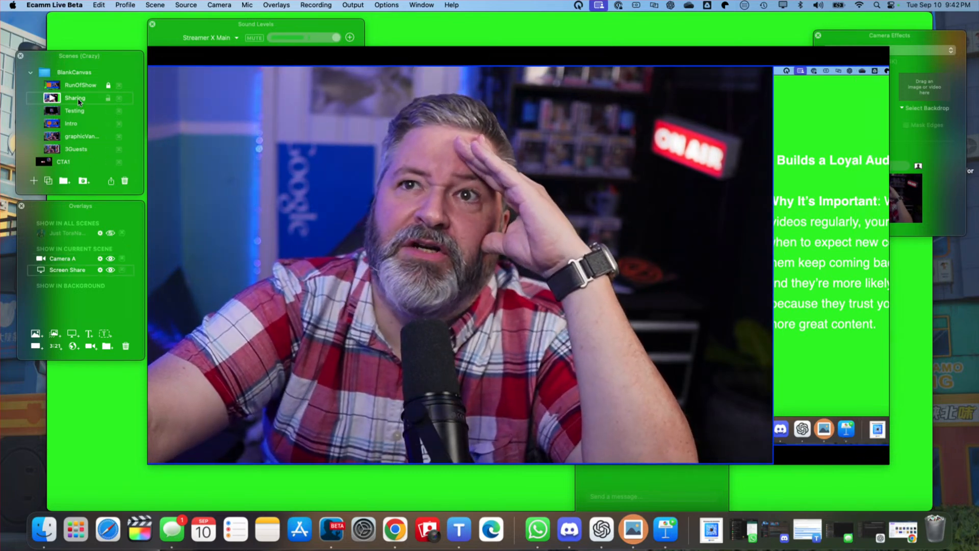
Step: Reorder the Sharing scene's overlays so the Screen Share sits above Camera A
scroll(68, 97, "down", 1)
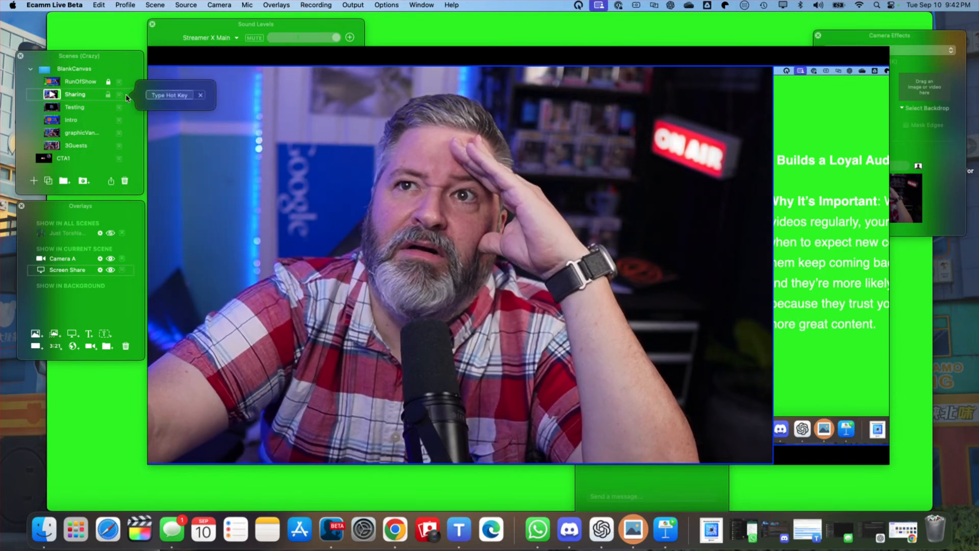
double_click(71, 97)
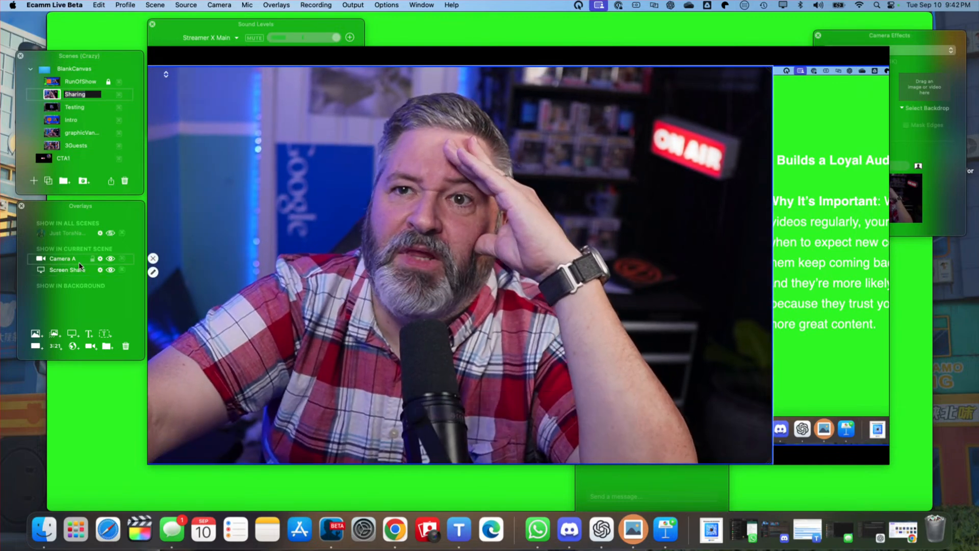
left_click(65, 267)
left_click_drag(65, 267, 72, 252)
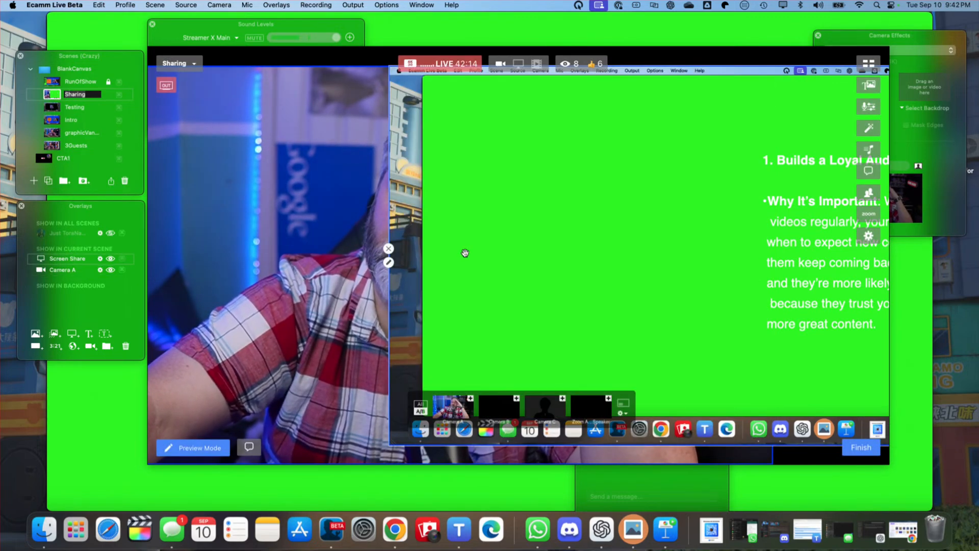
Step: Turn on Green Screen Key for the Screen Share overlay and shift it left over the camera picture
left_click(388, 262)
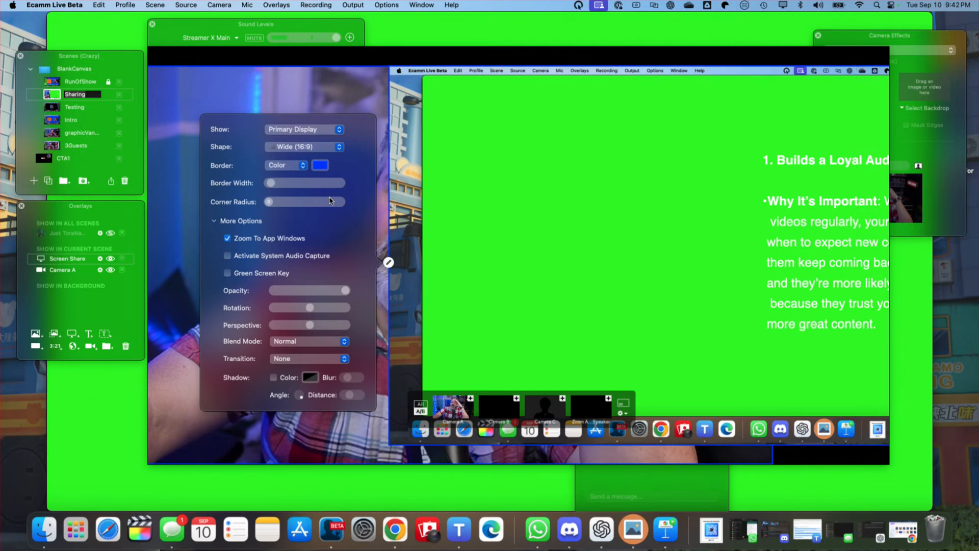
left_click(228, 273)
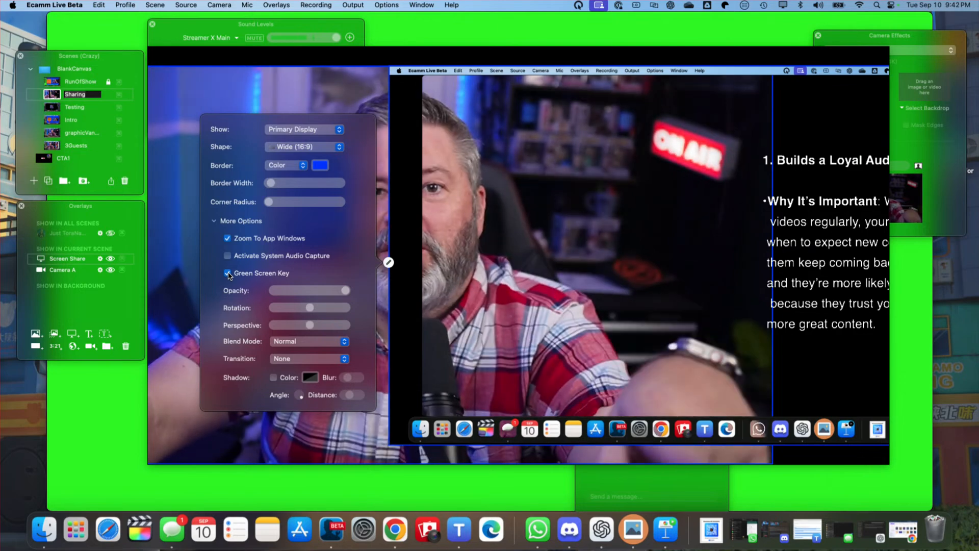
left_click(663, 227)
left_click_drag(662, 228, 465, 238)
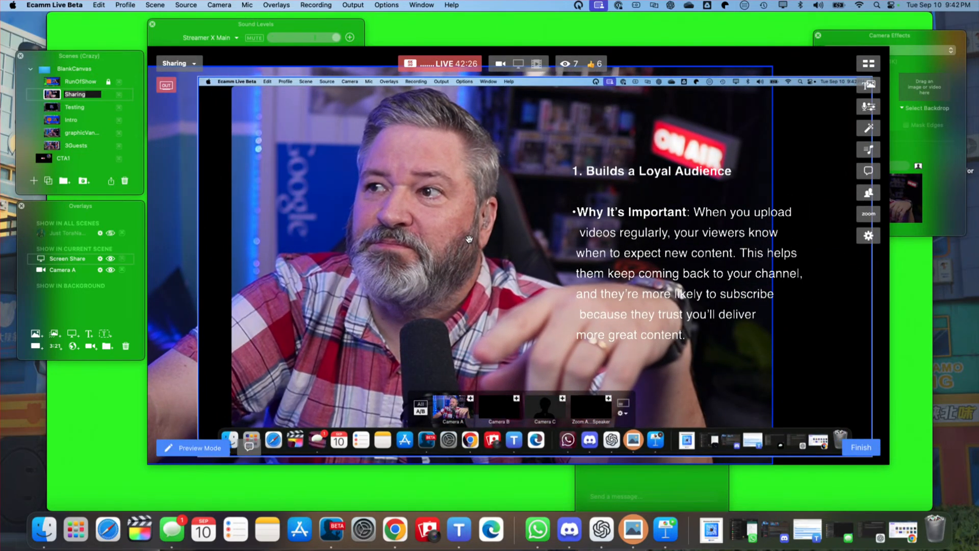
Step: Set the Screen Share overlay to show Keynote and shift it up and right so its text sits beside the presenter
left_click(198, 273)
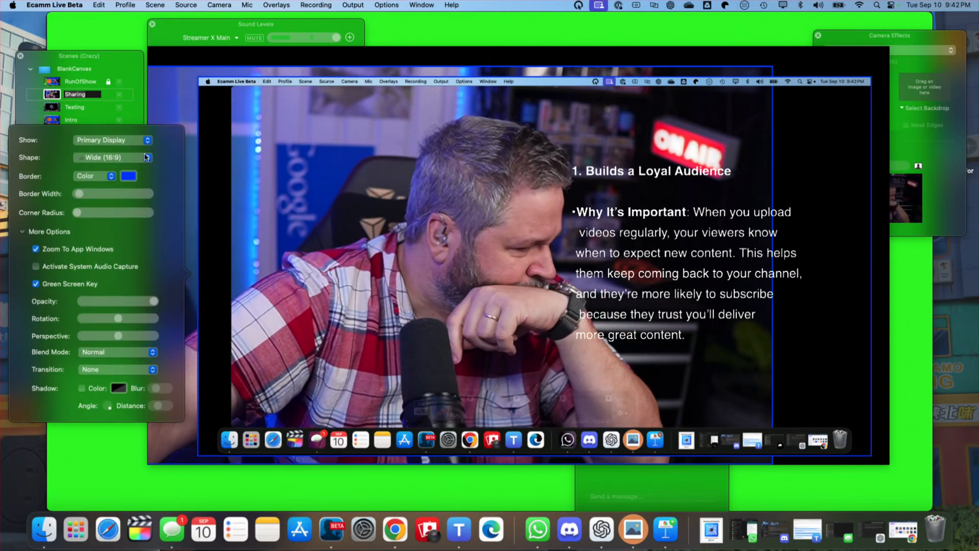
left_click(134, 141)
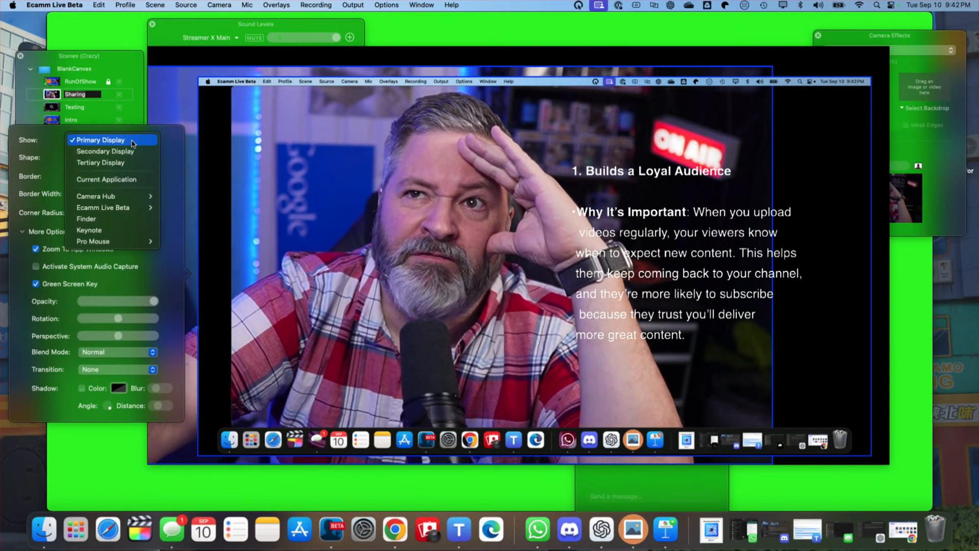
left_click(114, 234)
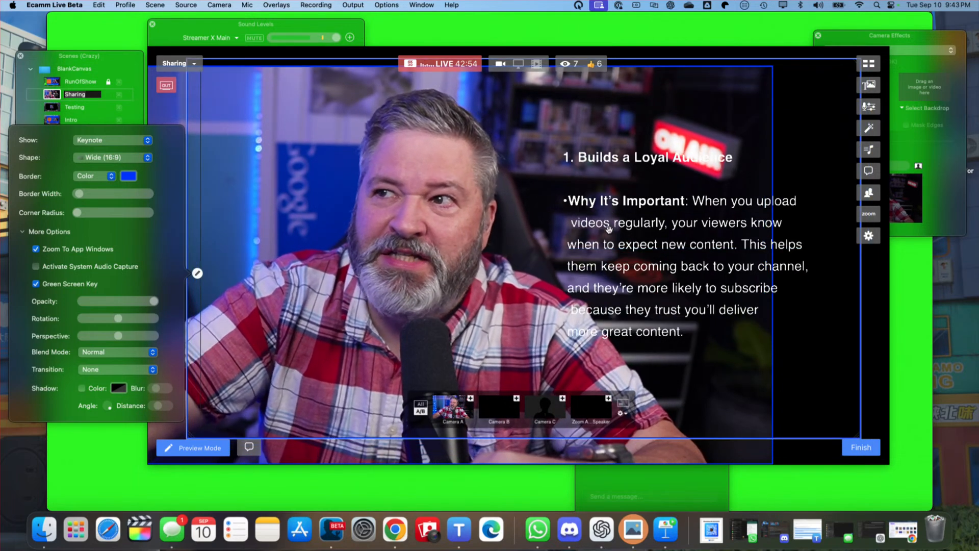
left_click_drag(613, 223, 642, 208)
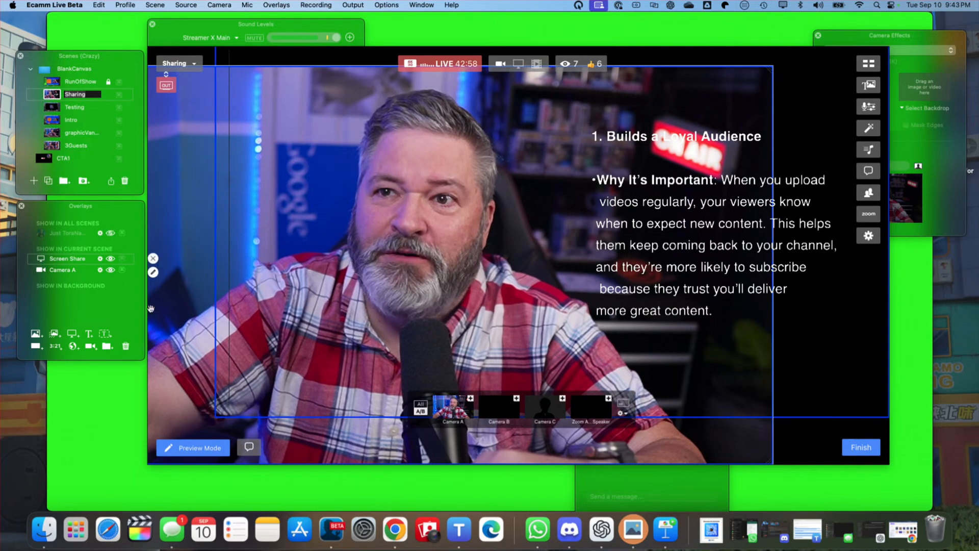
Step: Switch to Keynote, advance the slideshow to "2. Helps YouTube Promote Your Videos" and return to Ecamm Live
left_click(110, 387)
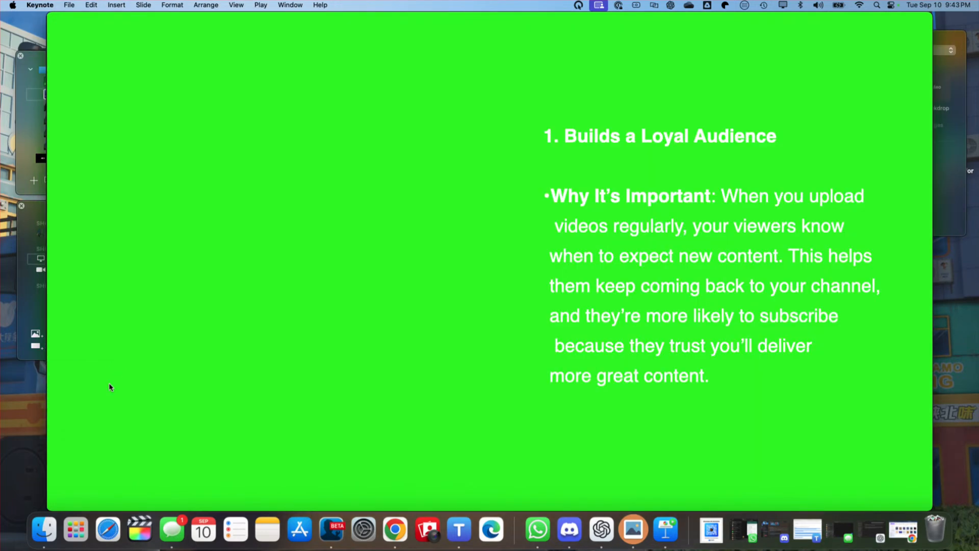
left_click(127, 387)
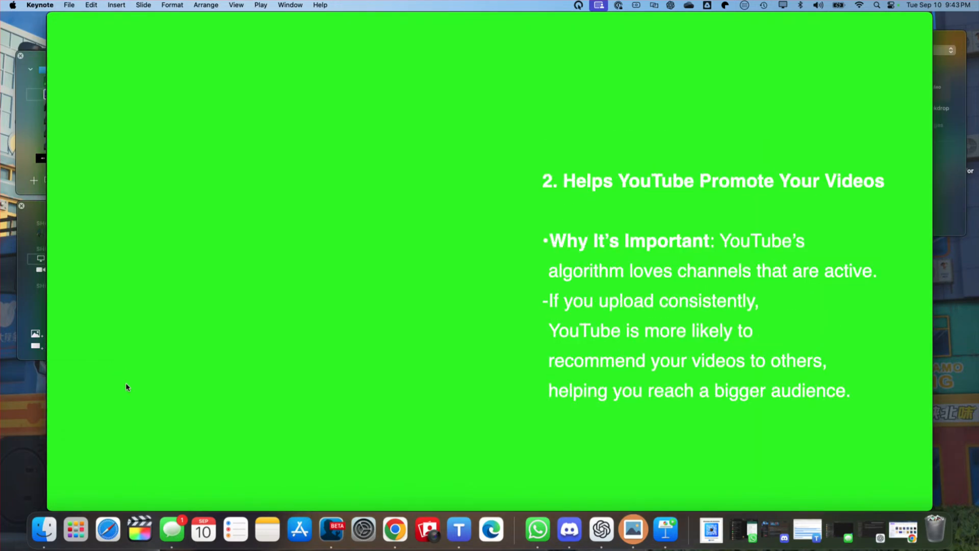
left_click(332, 528)
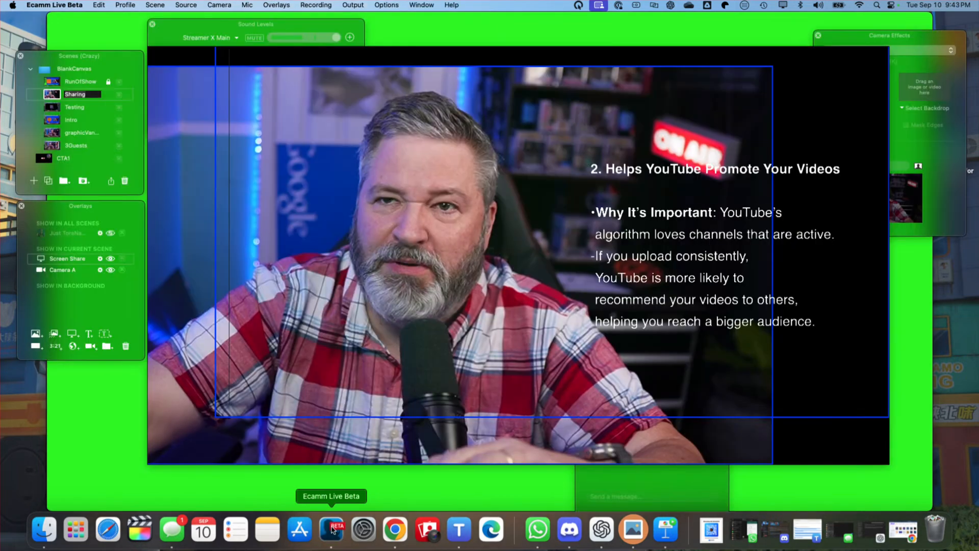
Step: Switch the live view to the ShoutOut1 scene
mouse_move(574, 351)
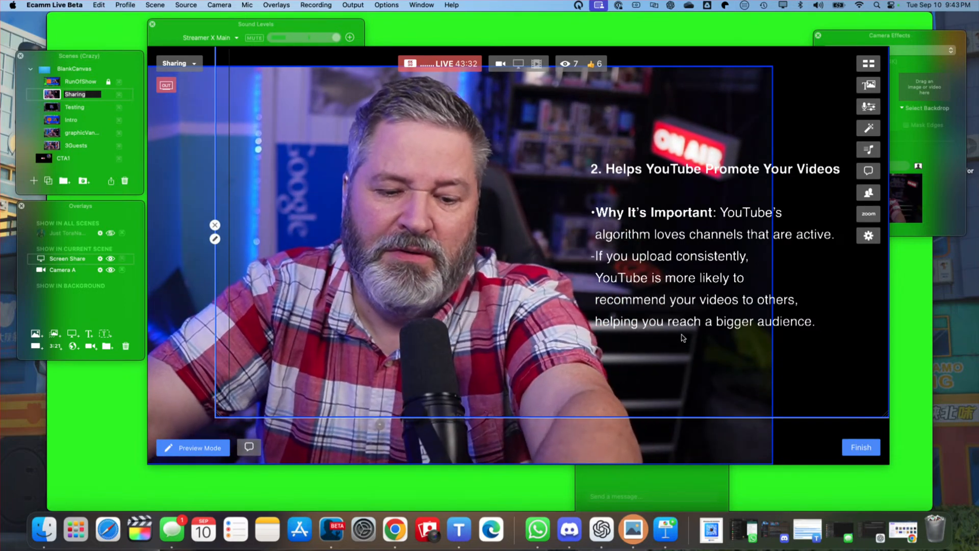
key("F1")
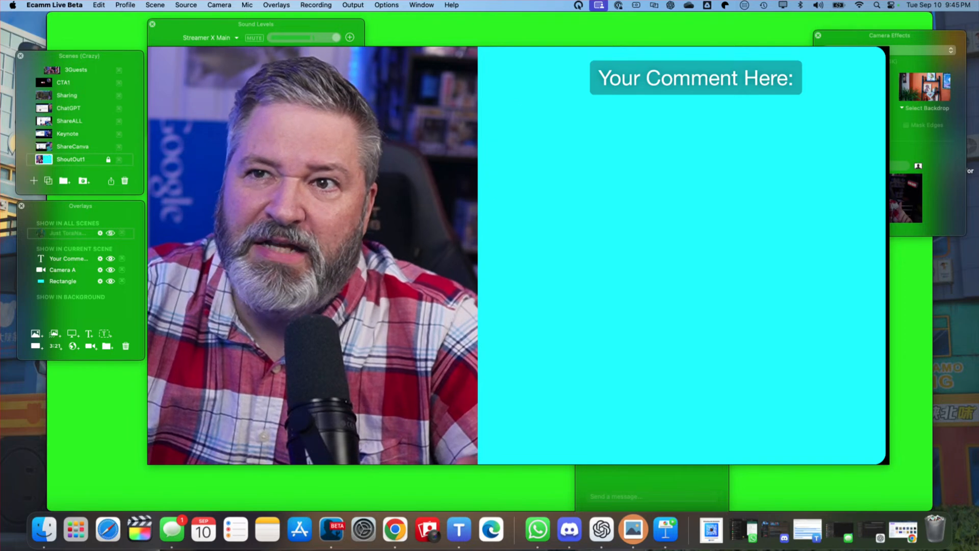
mouse_move(390, 316)
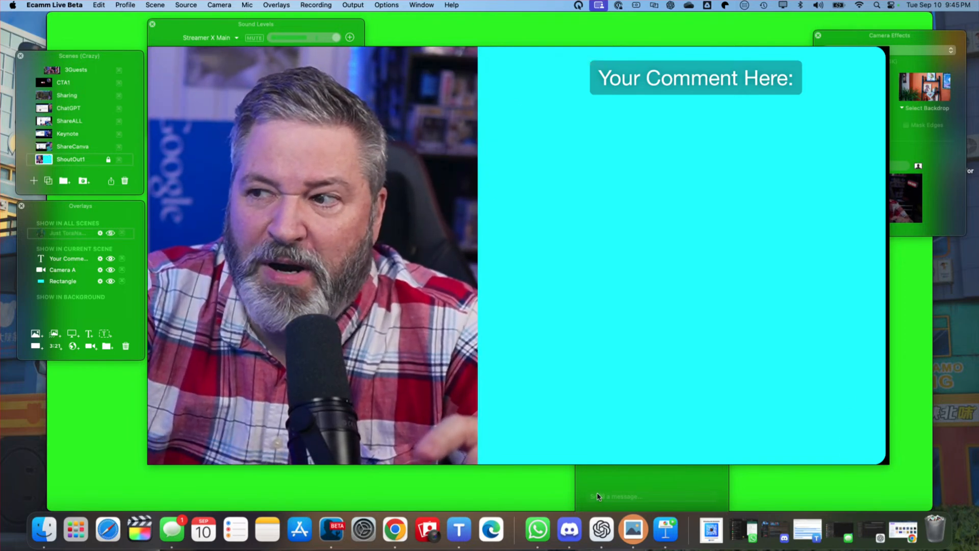
mouse_move(524, 461)
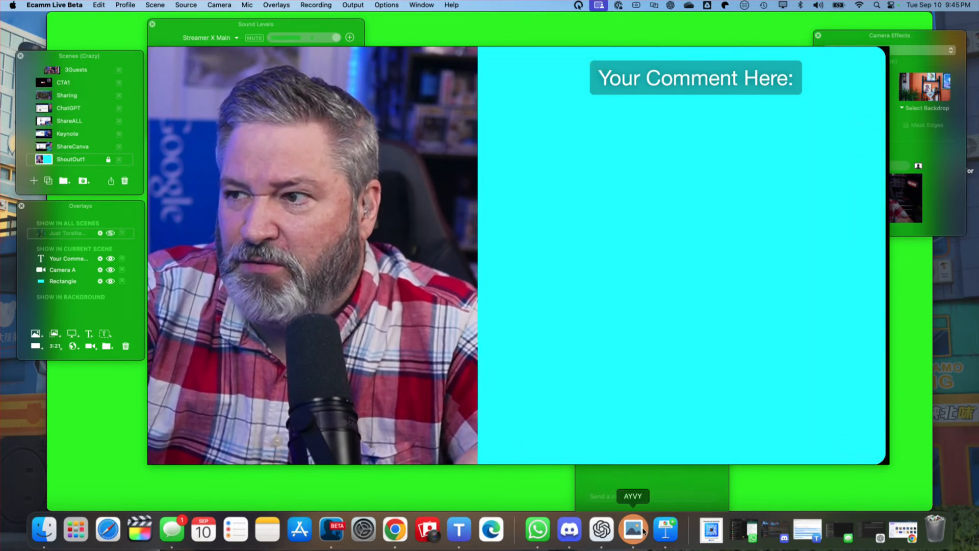
Step: Switch to Keynote, advance the slideshow to "3. Lets You Experiment and Improve" and exit the slideshow
left_click(665, 531)
left_click(464, 390)
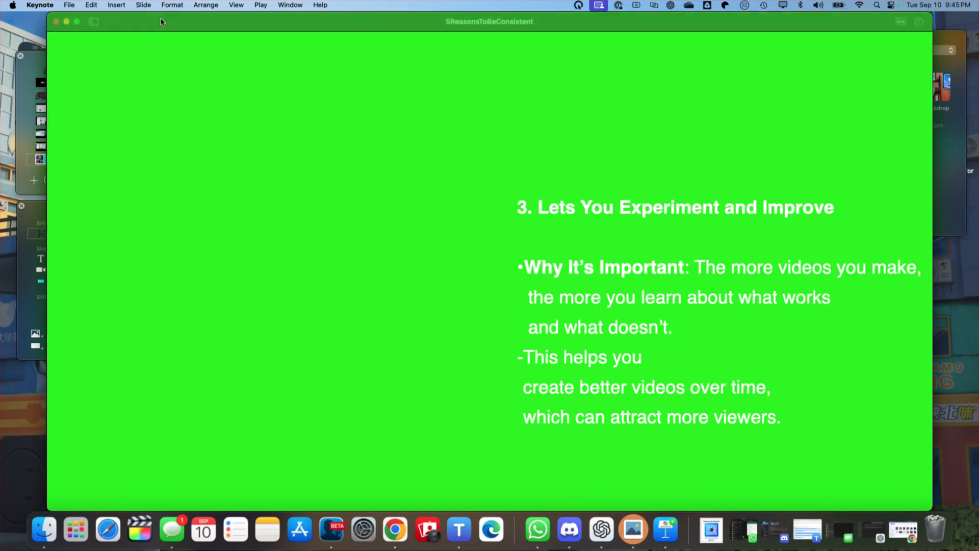
left_click(144, 5)
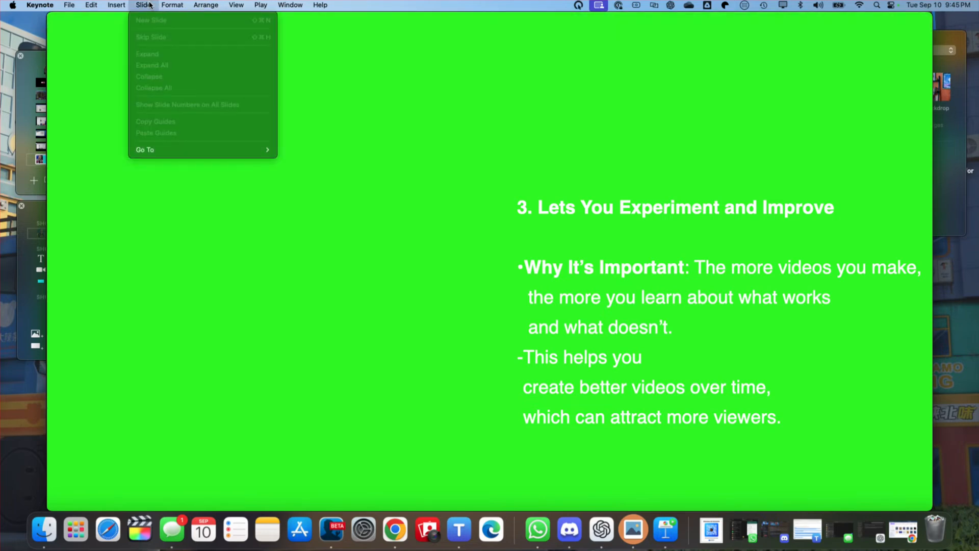
left_click(425, 136)
key("Escape")
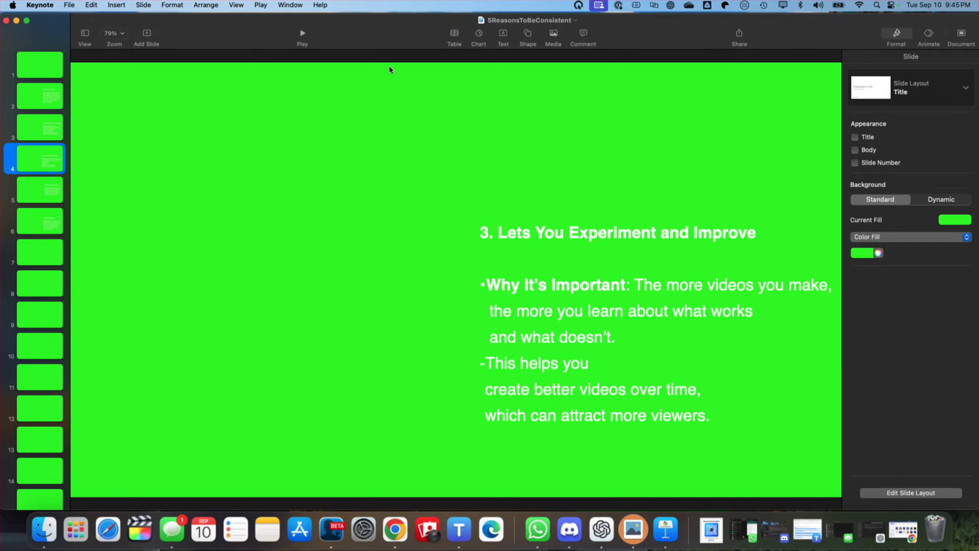
Step: Select slide 3 in the 5ReasonsToBeConsistent presentation and quit Keynote
left_click(261, 5)
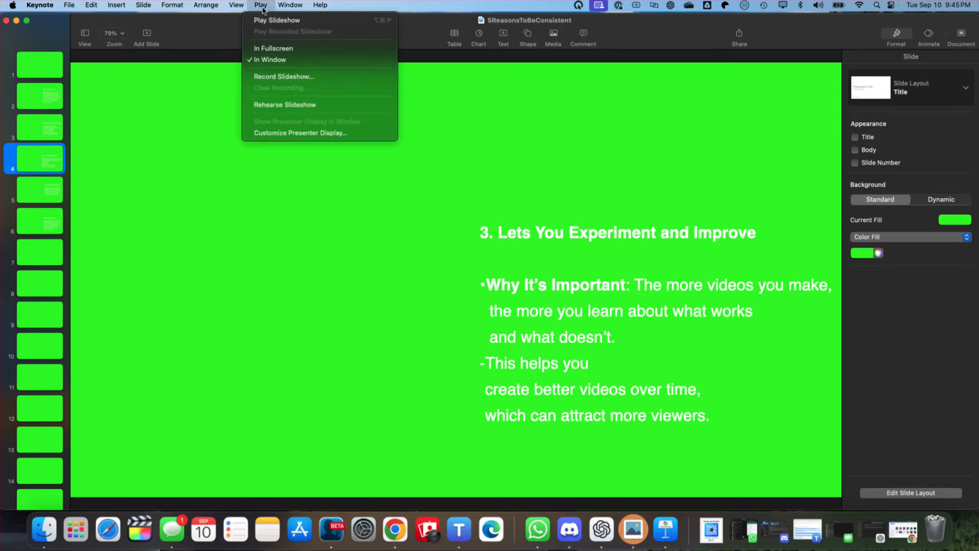
mouse_move(245, 9)
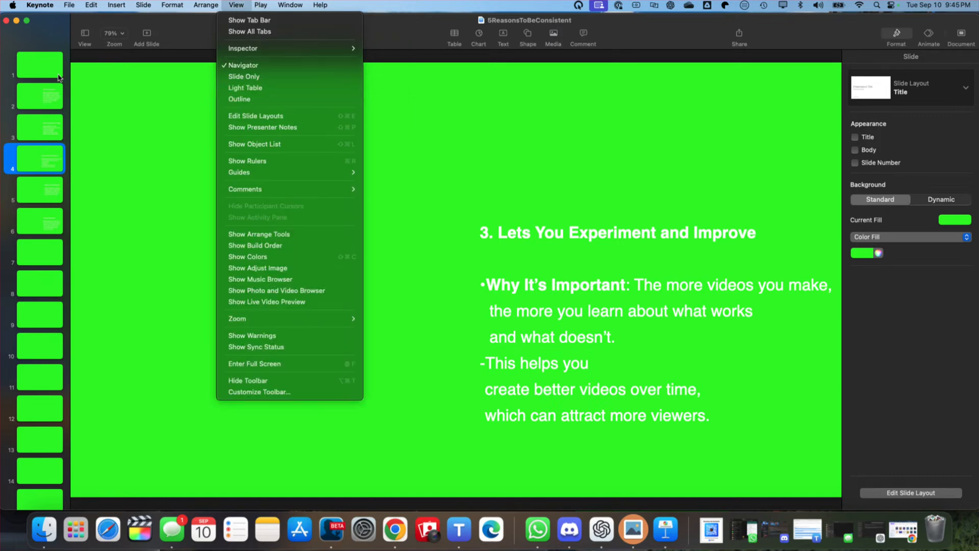
left_click(32, 89)
left_click(46, 140)
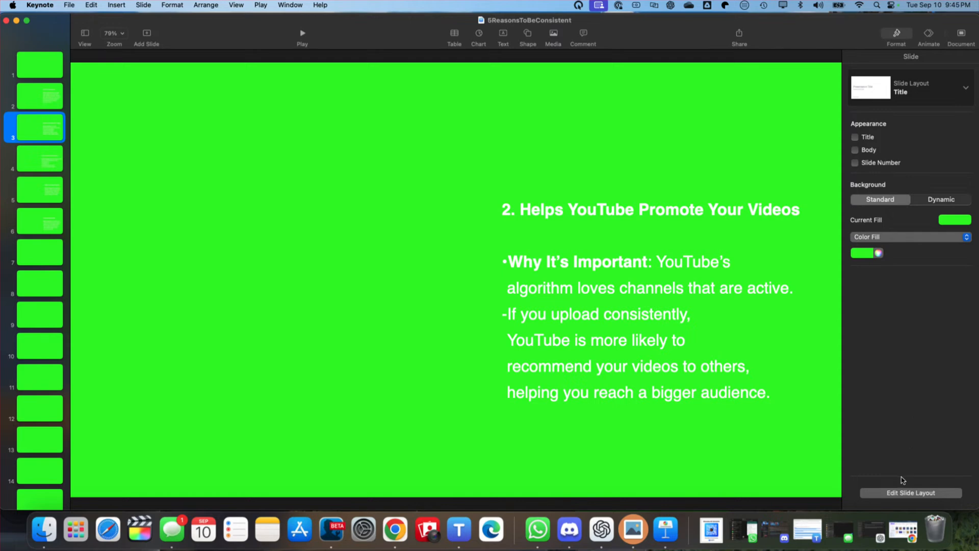
left_click(222, 6)
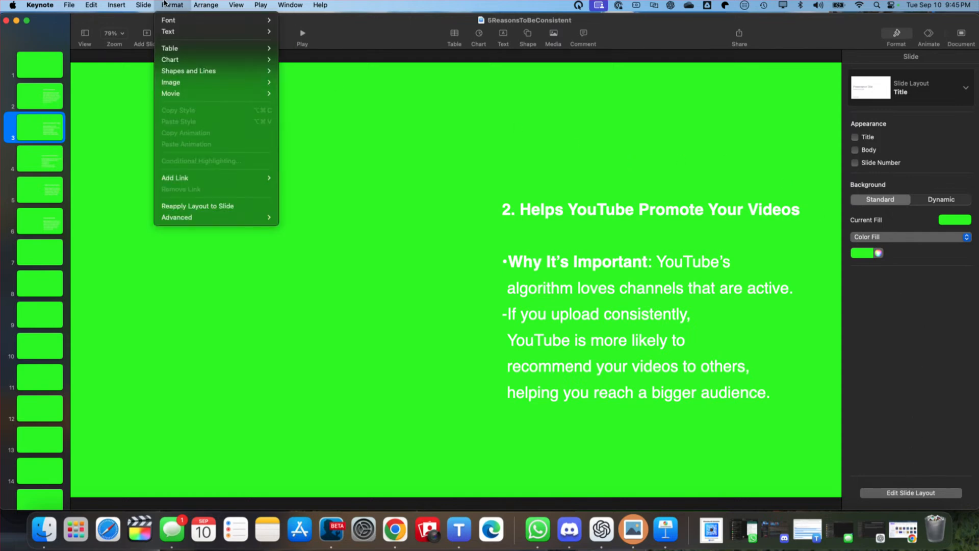
mouse_move(40, 5)
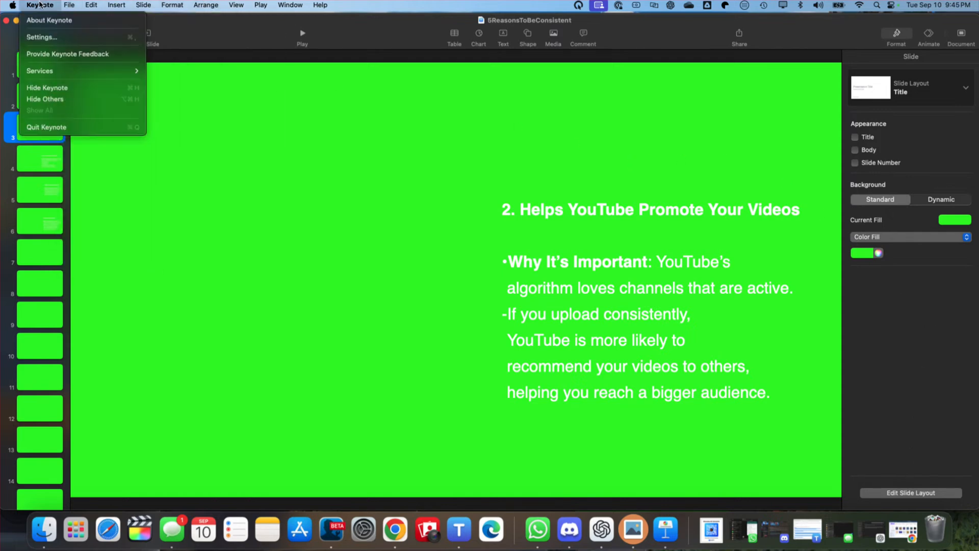
left_click(53, 129)
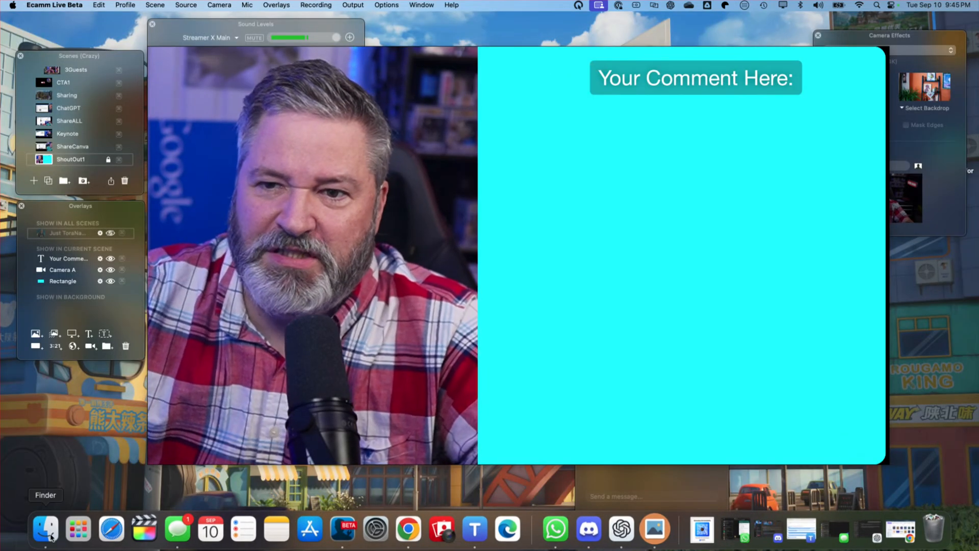
Step: Launch Microsoft PowerPoint from the Applications folder in Finder and open the Getting1PercentBetterEverytime presentation
left_click(46, 530)
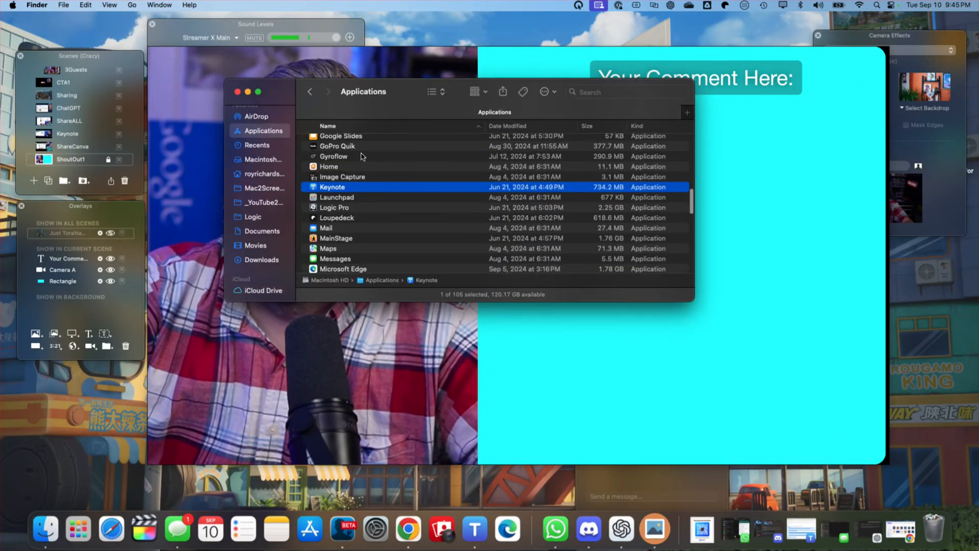
scroll(362, 156, "down", 5)
left_click(350, 175)
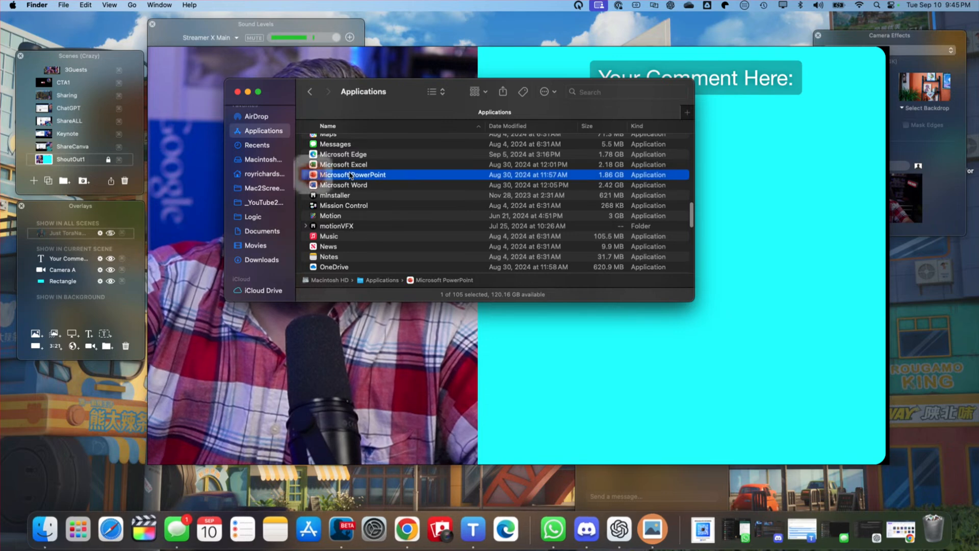
double_click(350, 175)
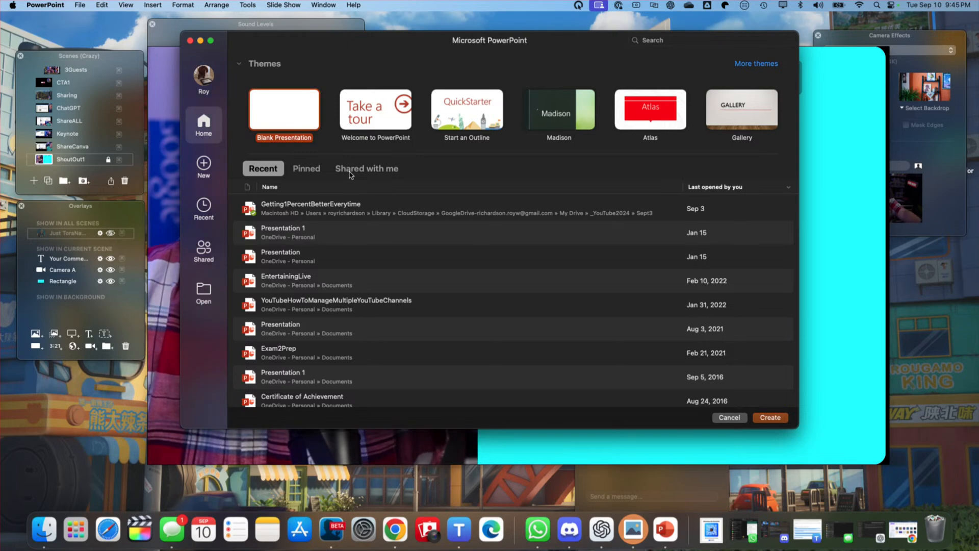
double_click(326, 205)
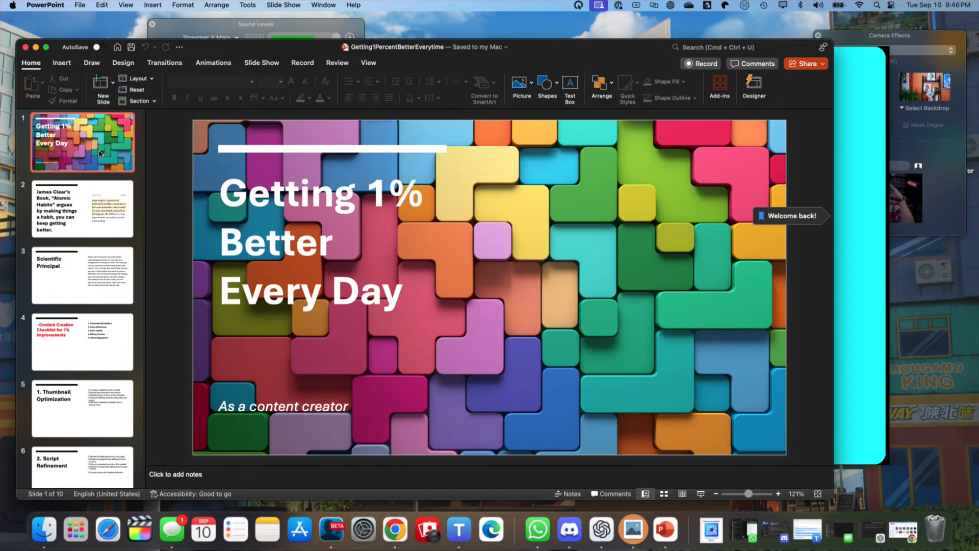
Step: Start the PowerPoint presentation in Presenter View and look over its slide thumbnails
left_click(258, 64)
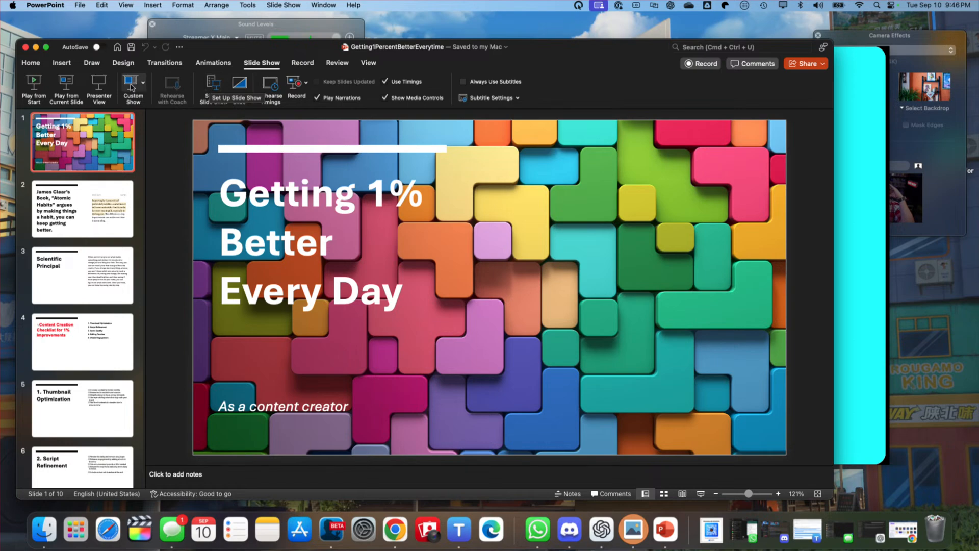
left_click(99, 84)
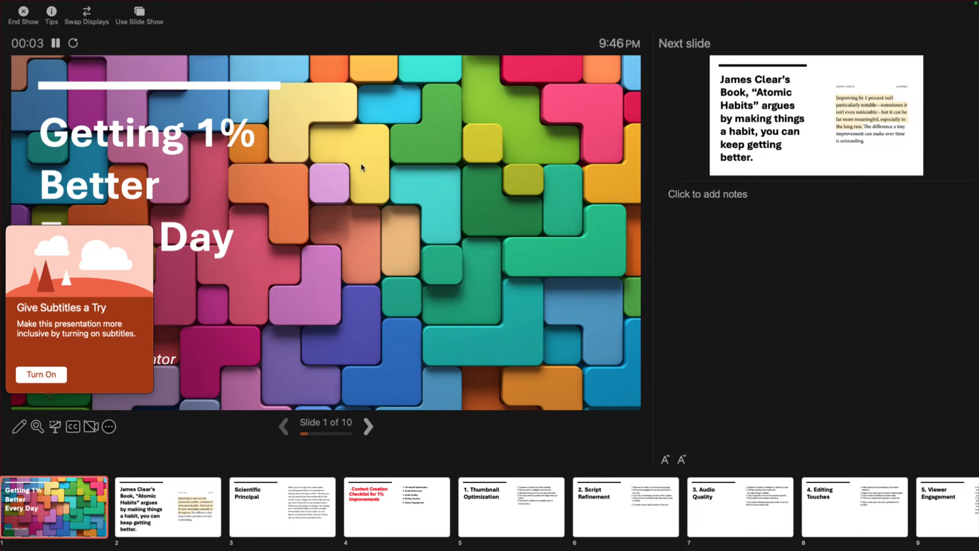
scroll(368, 510, "right", 1)
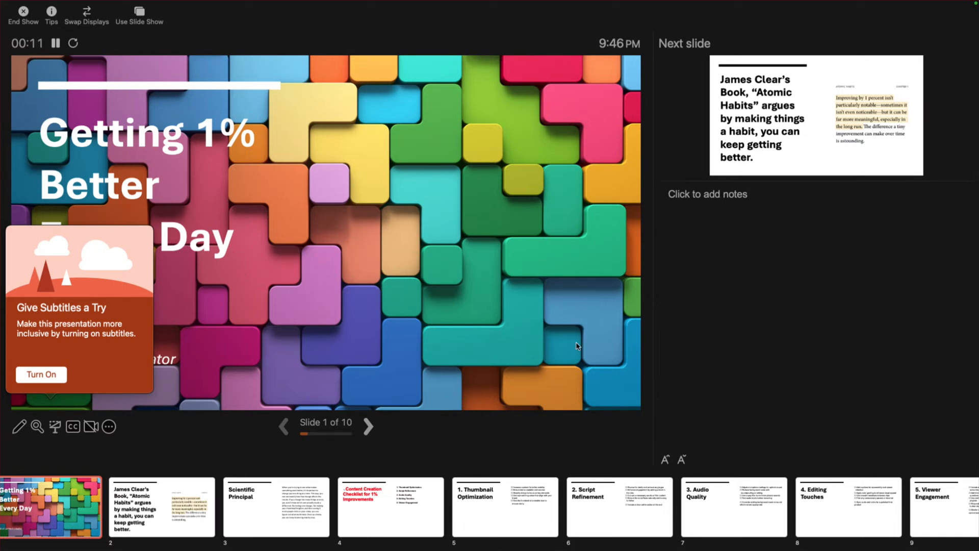
scroll(396, 510, "left", 1)
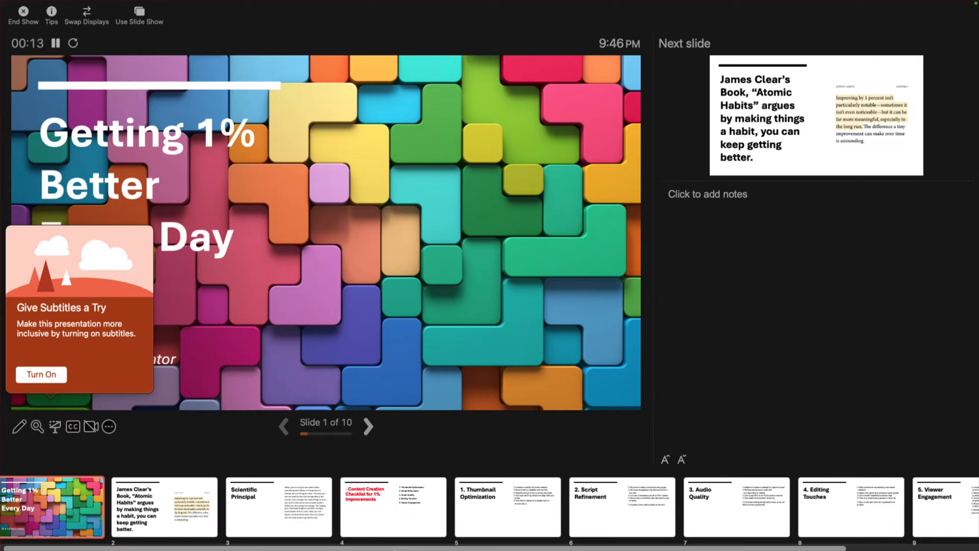
Step: Cycle between the PowerPoint windows to compare the Presenter View with the editing window
key("super+grave")
key("super+grave")
key("super+grave")
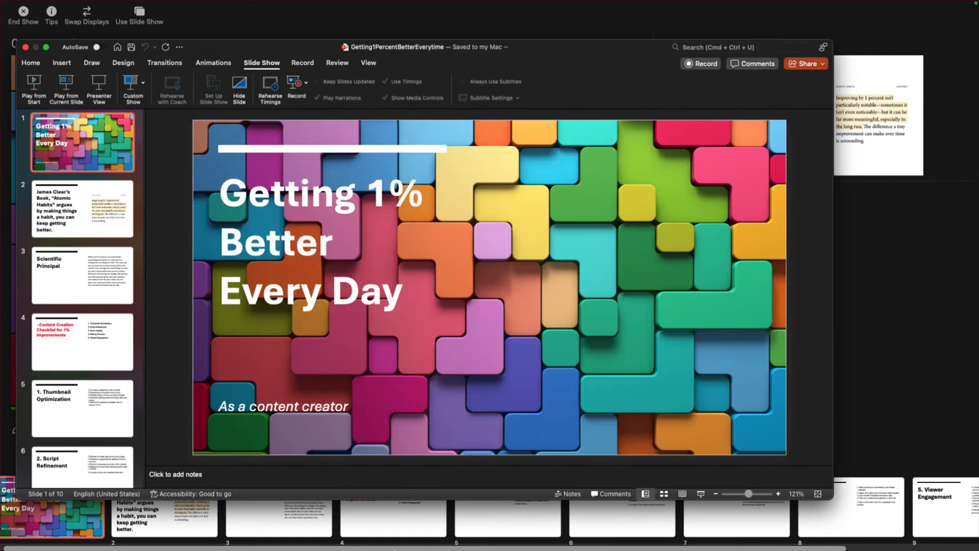
key("super+grave")
key("super+grave")
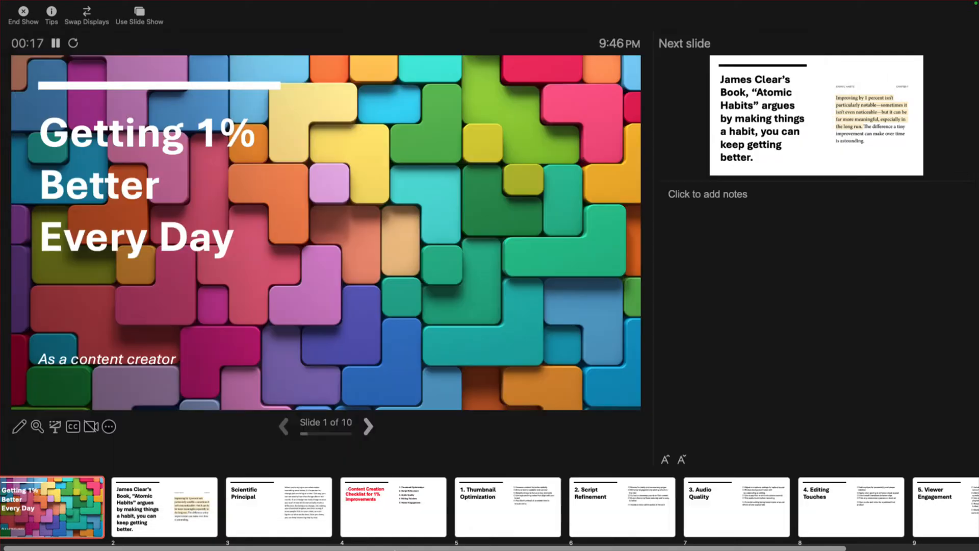
key("super+grave")
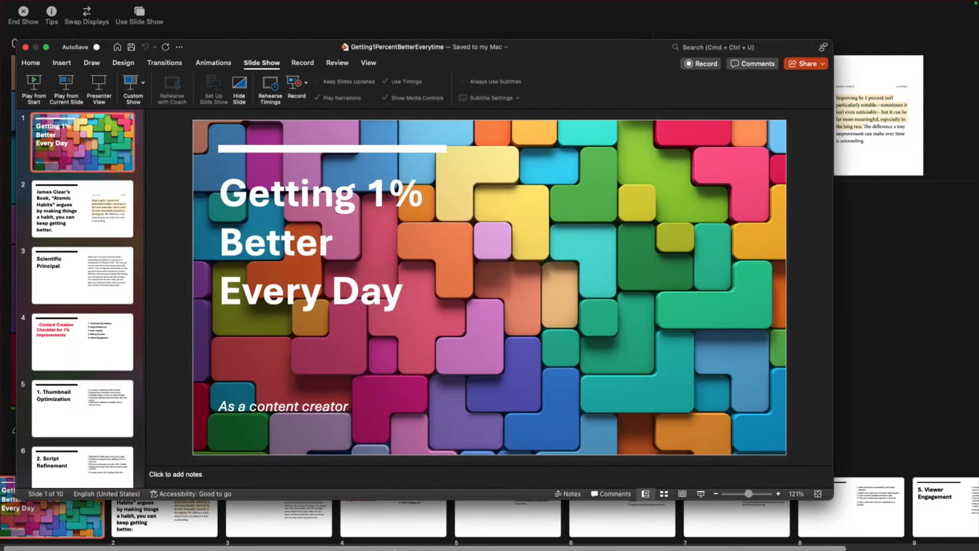
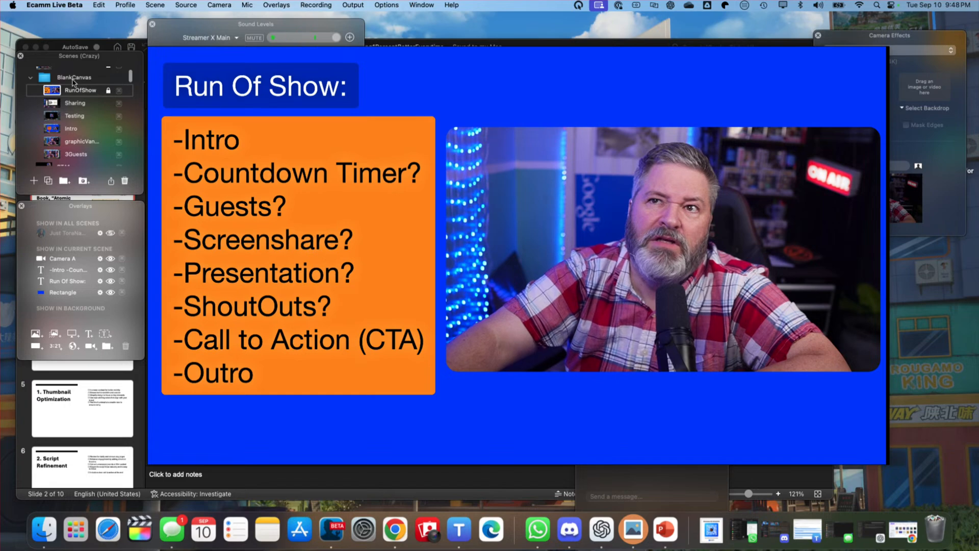
Step: Add a new scene named ShoutOuts2 to the BlankCanvas folder
left_click(75, 78)
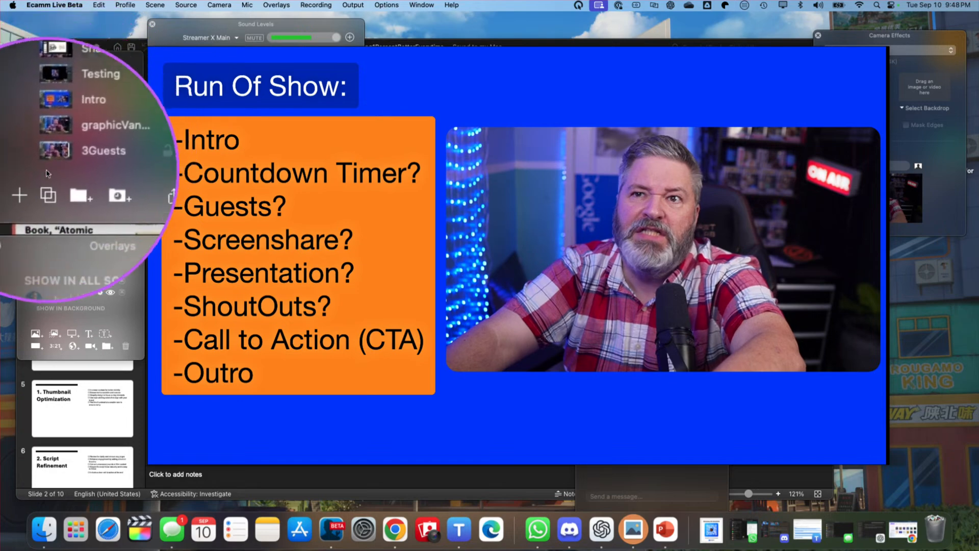
left_click(34, 183)
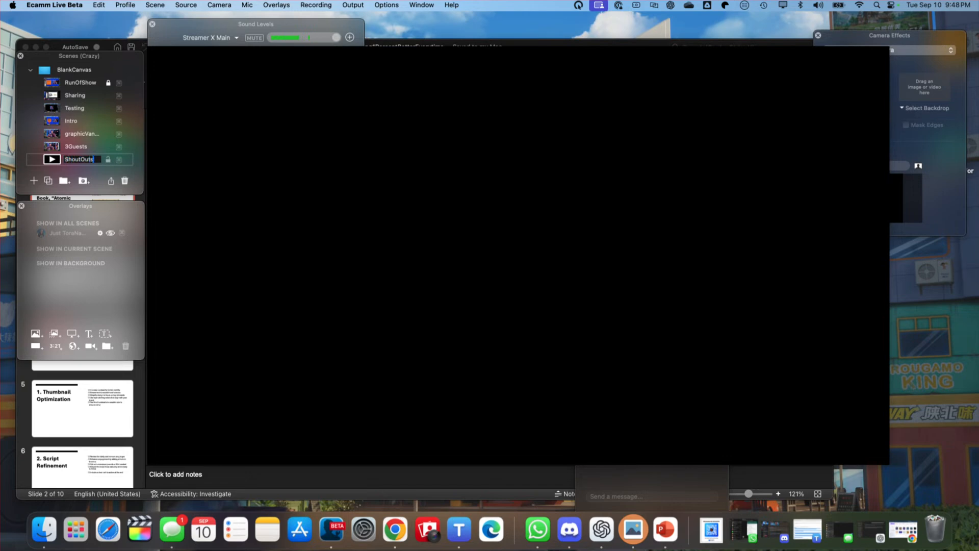
key("Return")
Step: Add a Camera A overlay to the ShoutOuts2 scene, shrink it to about half the canvas width and centre it vertically along the left edge
mouse_move(212, 203)
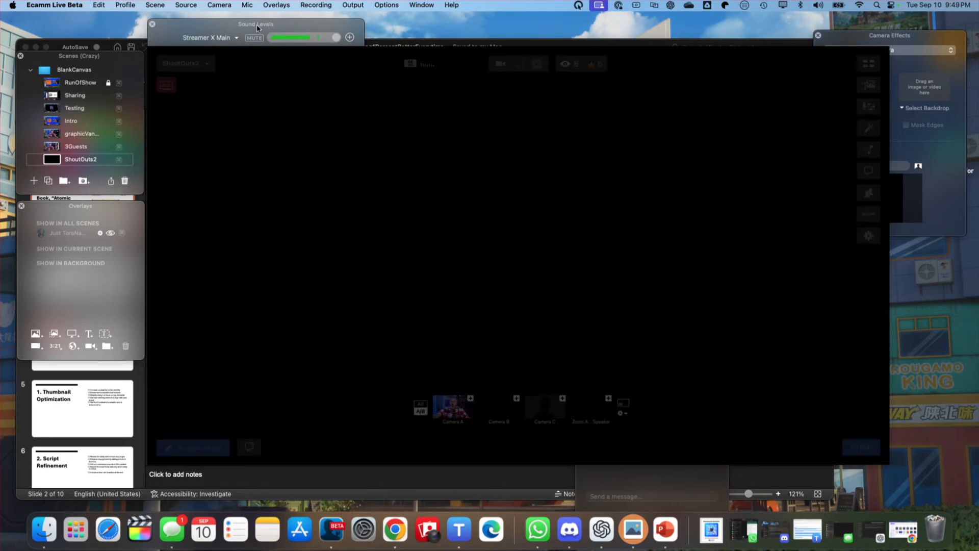
left_click(276, 4)
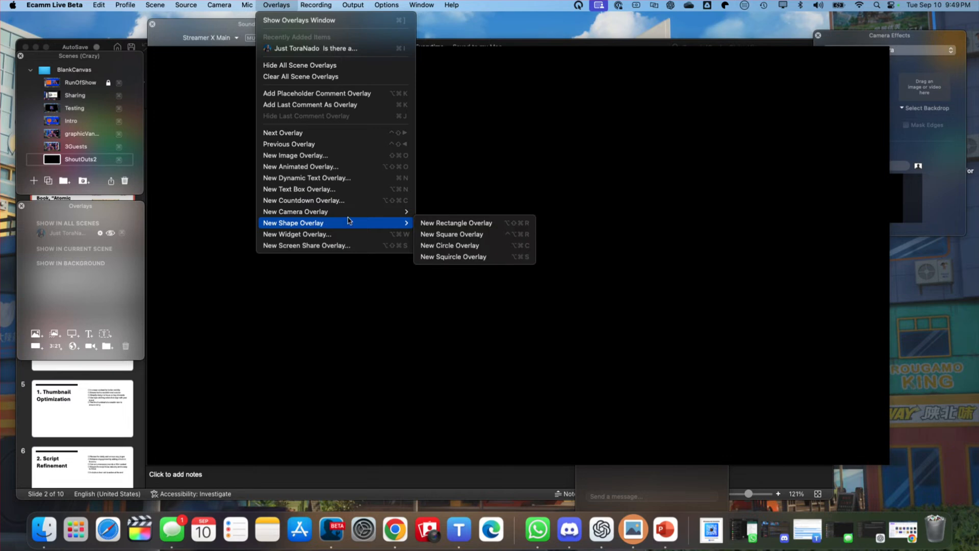
mouse_move(329, 212)
left_click(434, 211)
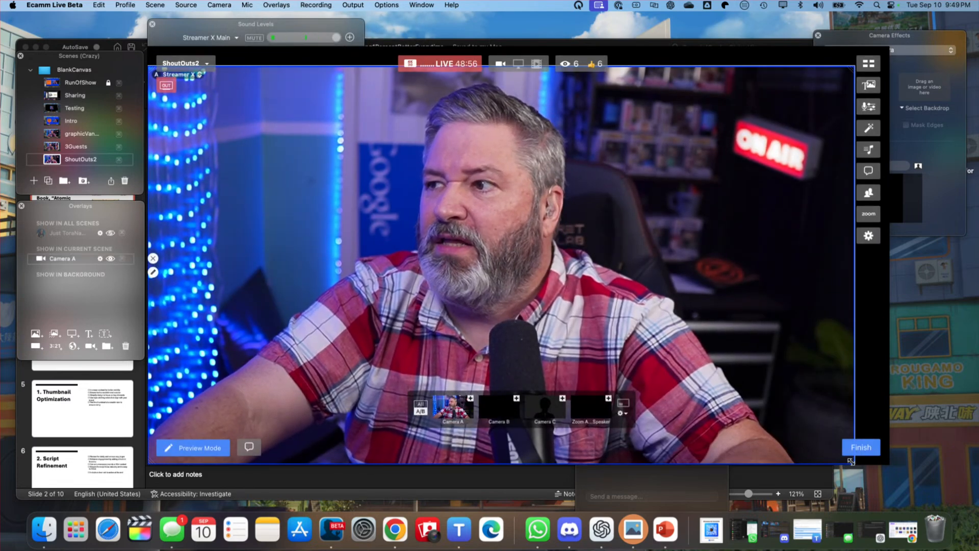
left_click_drag(852, 463, 525, 423)
left_click_drag(378, 226, 378, 309)
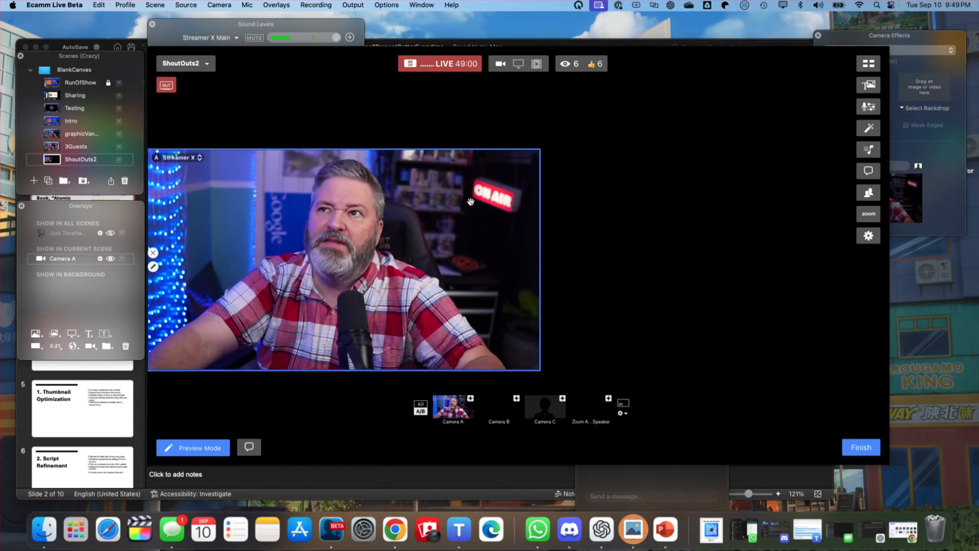
Step: Add a placeholder comment overlay to the ShoutOuts2 scene
left_click(276, 4)
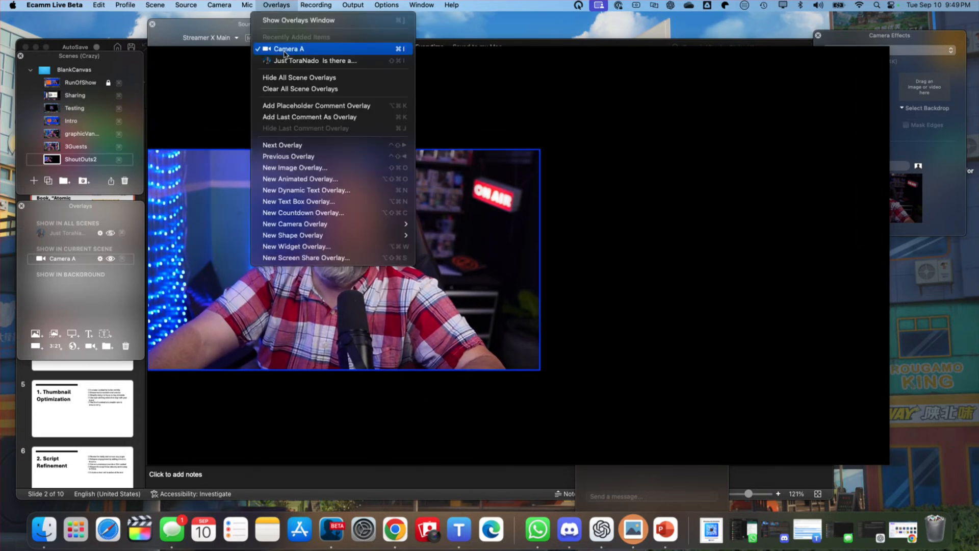
left_click(294, 106)
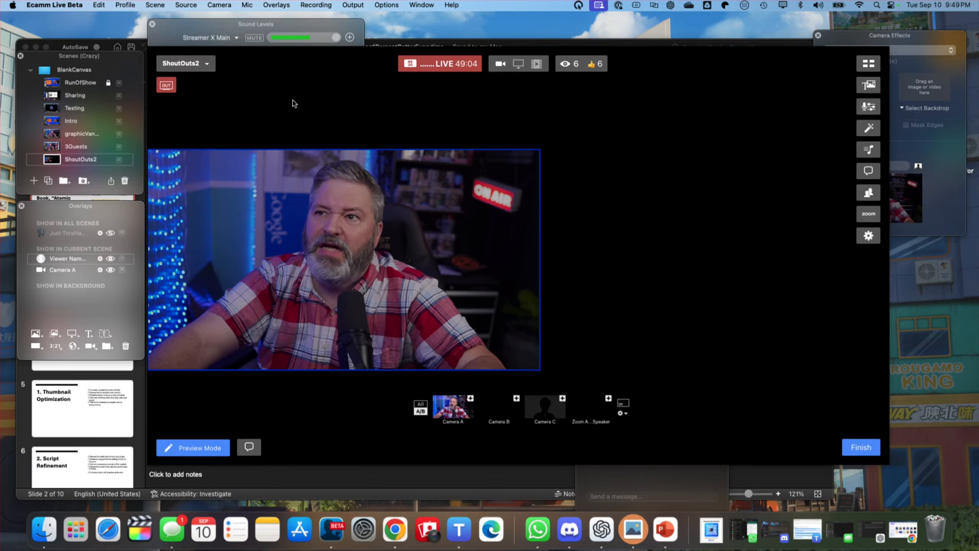
left_click(276, 4)
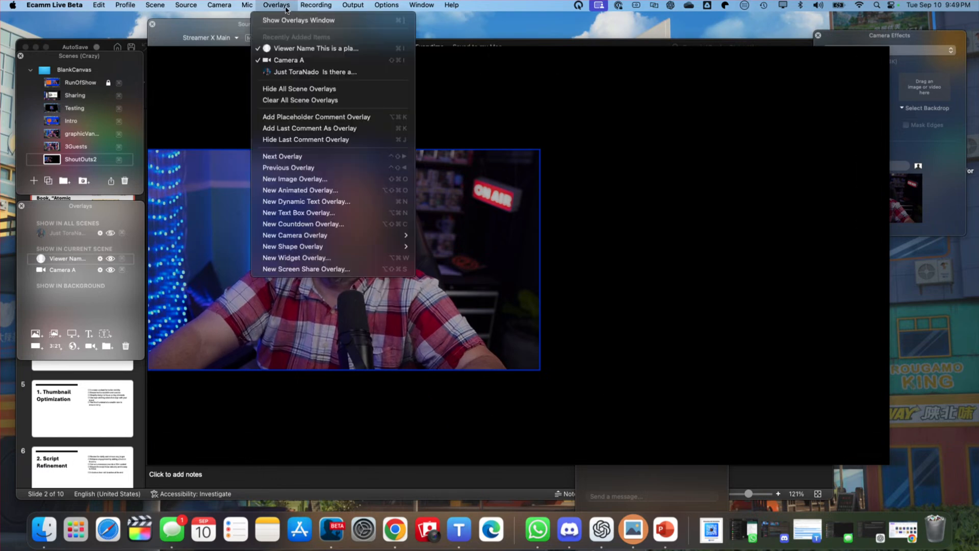
left_click(308, 118)
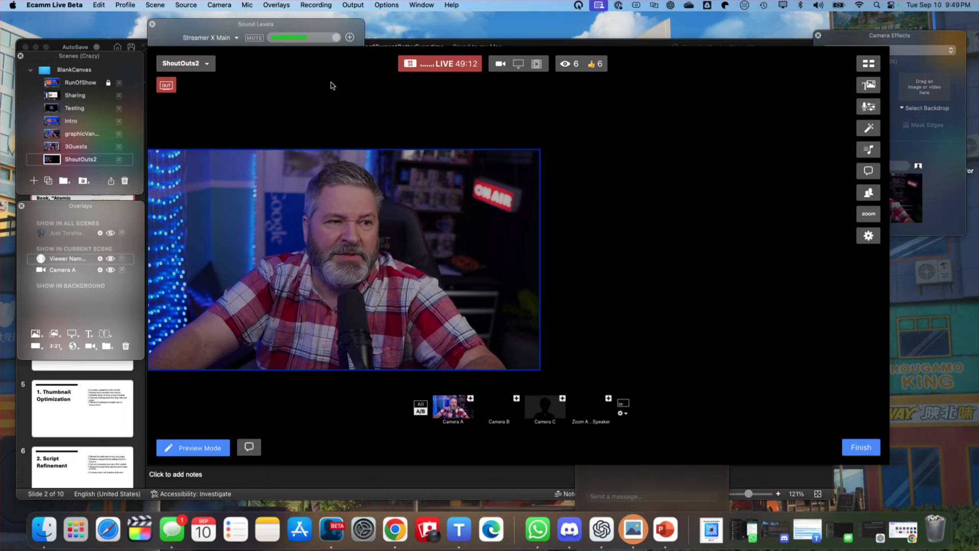
Step: Add a white rectangle shape overlay covering the canvas and display the placeholder comment in front of it
left_click(35, 347)
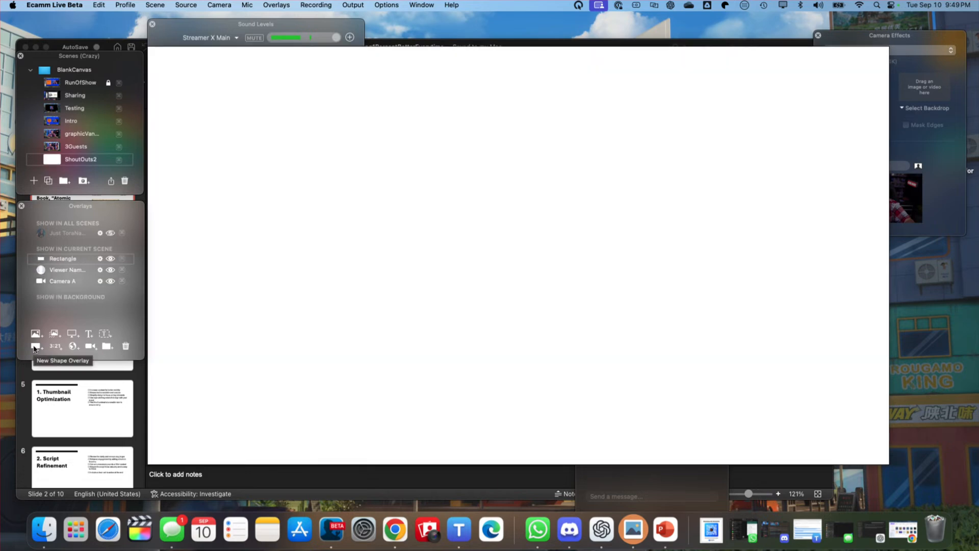
left_click(281, 6)
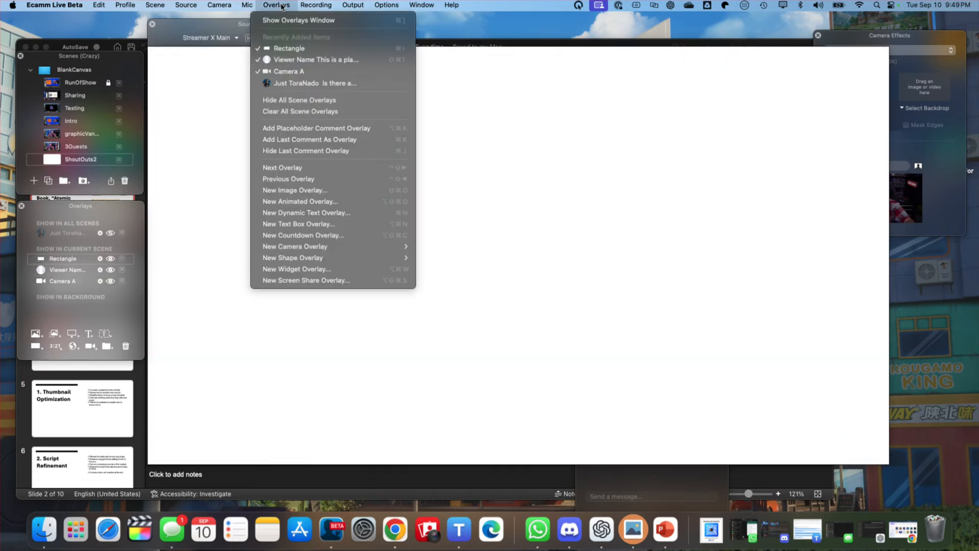
left_click(303, 133)
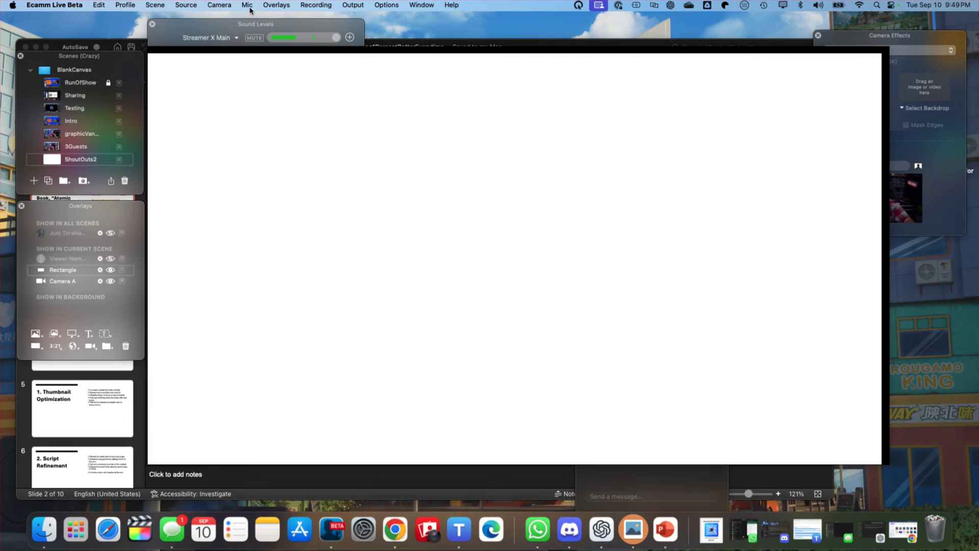
left_click(271, 6)
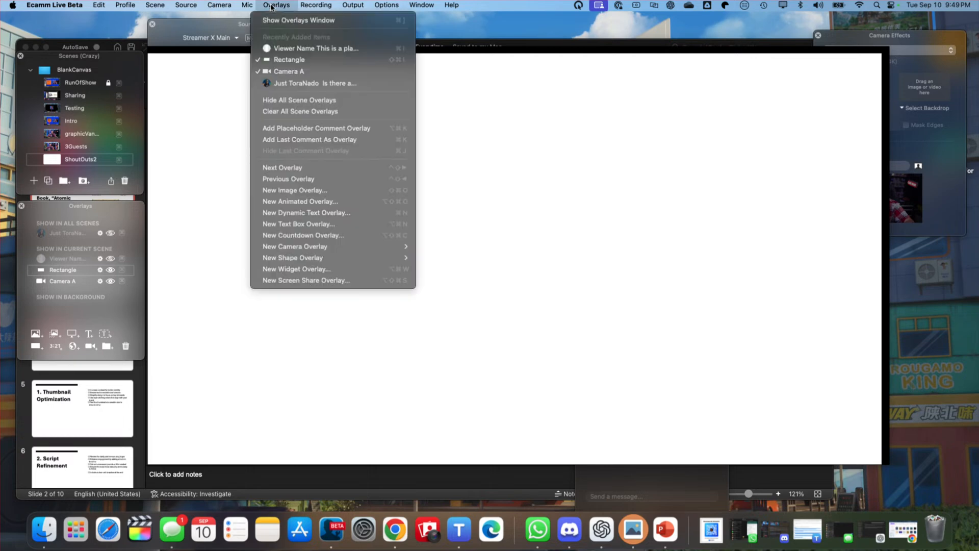
left_click(308, 129)
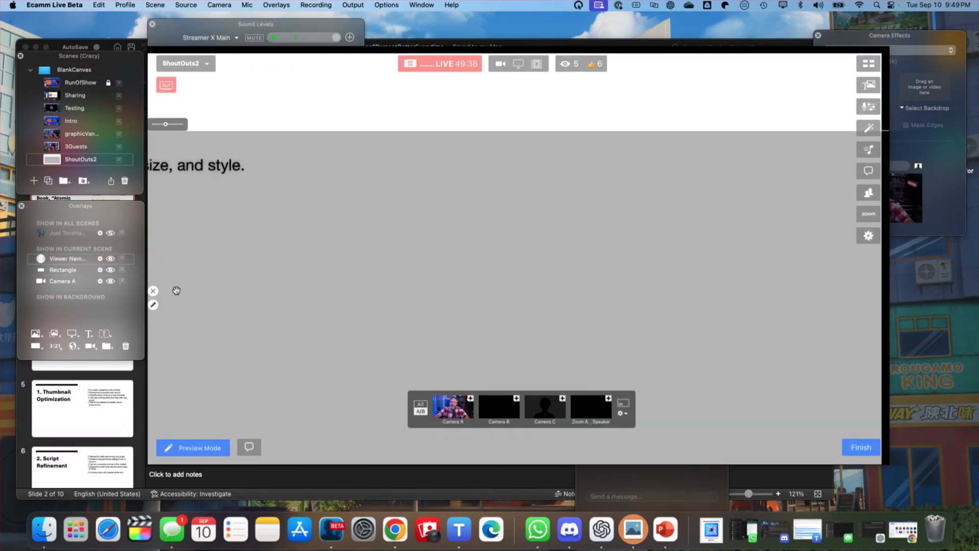
Step: Change the placeholder comment's text style to Dynamic and save the text overlay
left_click(154, 304)
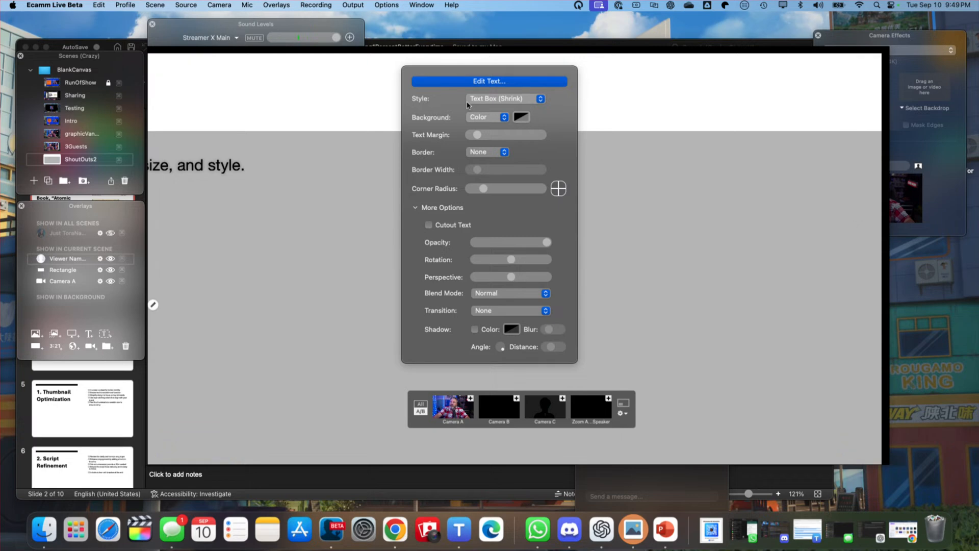
left_click(474, 82)
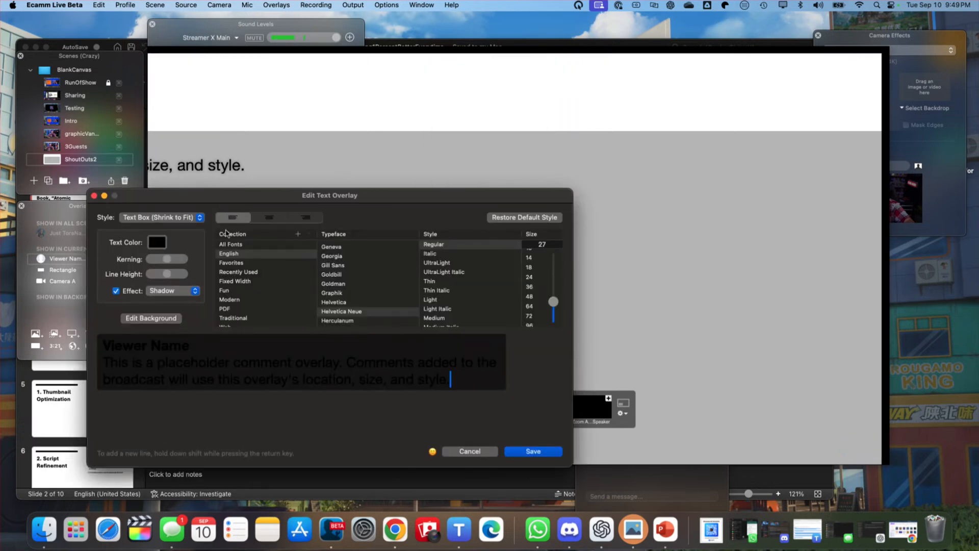
left_click(189, 219)
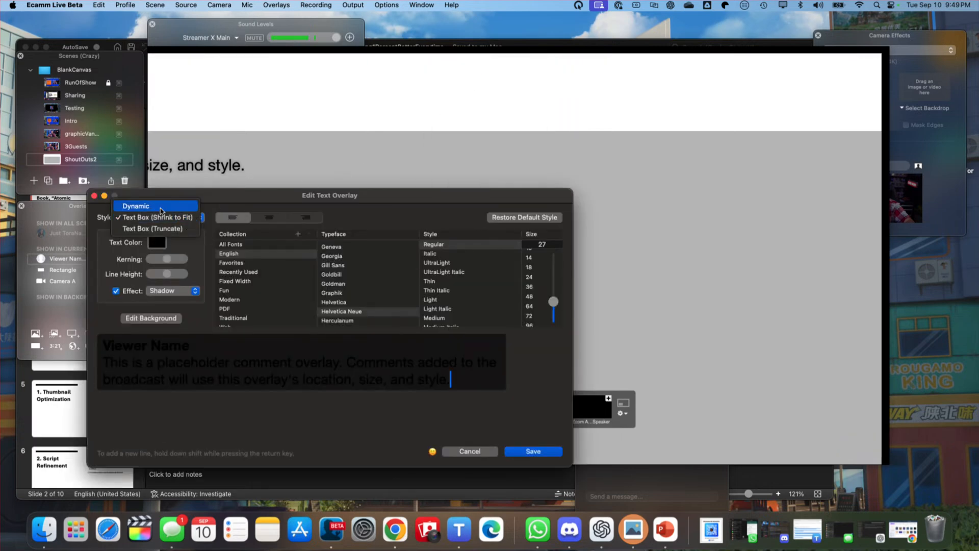
left_click(159, 207)
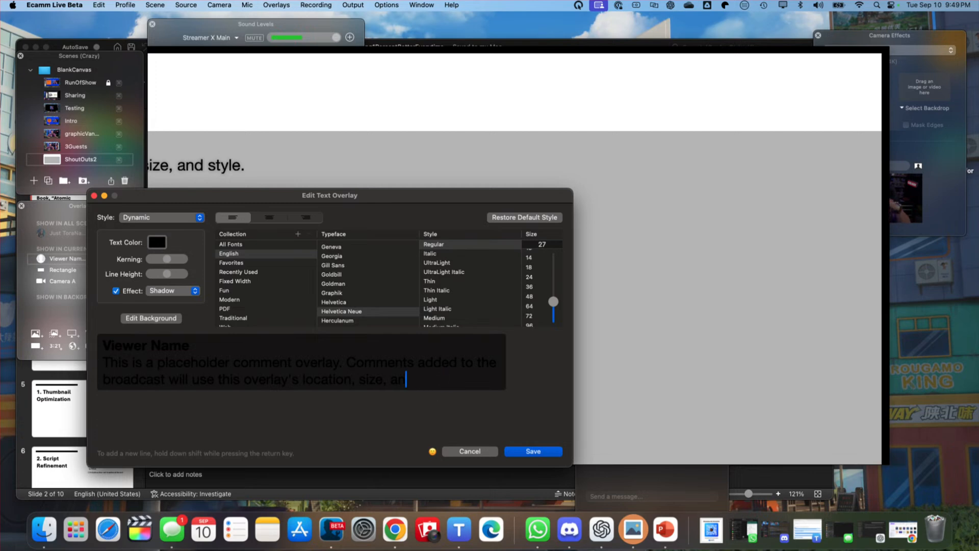
left_click_drag(434, 384, 69, 343)
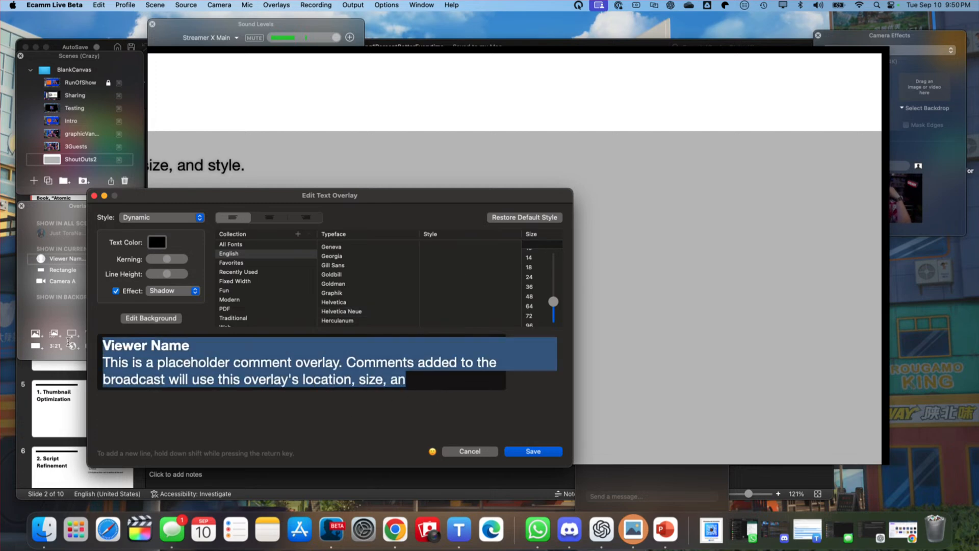
left_click(395, 380)
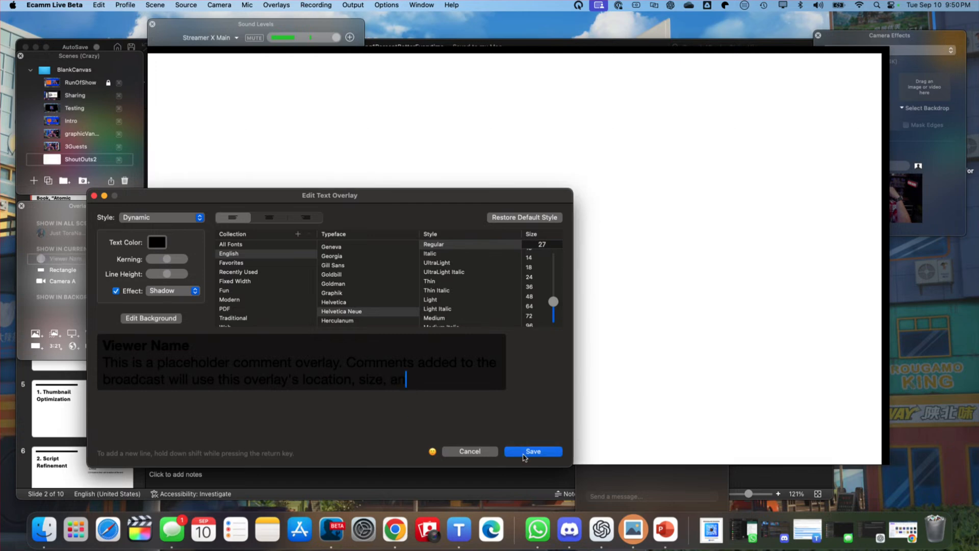
left_click(525, 452)
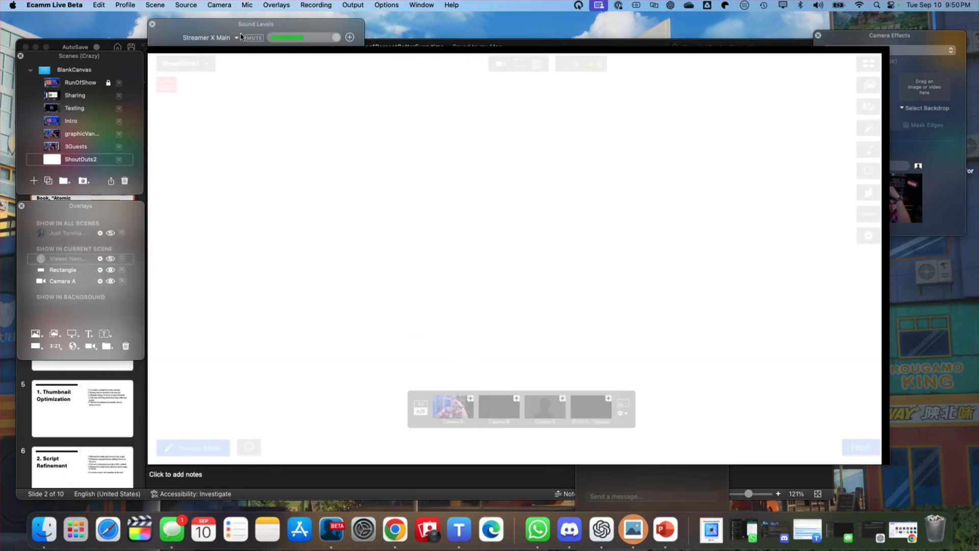
Step: Display the placeholder comment again, shrink it to just under half the canvas width and move it to the canvas's upper right area
left_click(272, 6)
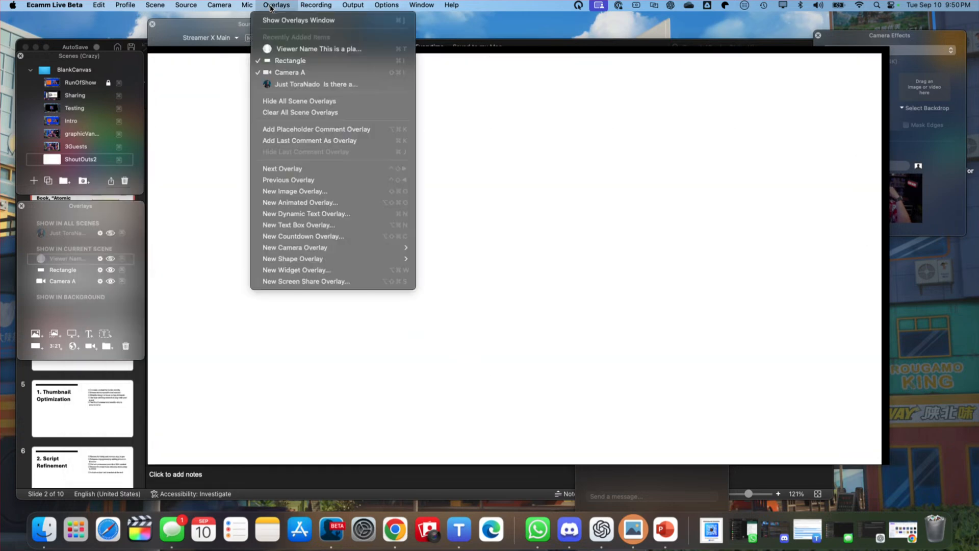
left_click(306, 128)
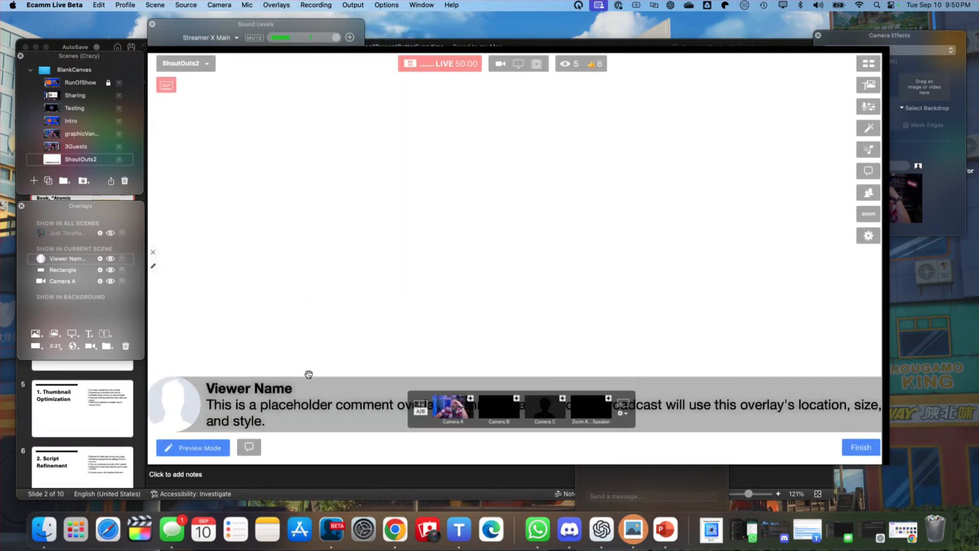
left_click_drag(302, 379, 290, 328)
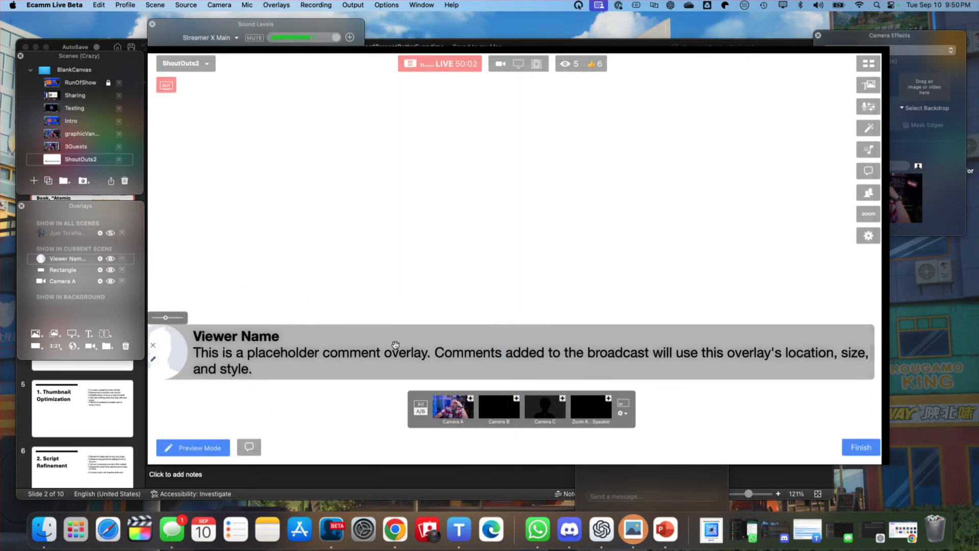
left_click_drag(873, 378, 651, 94)
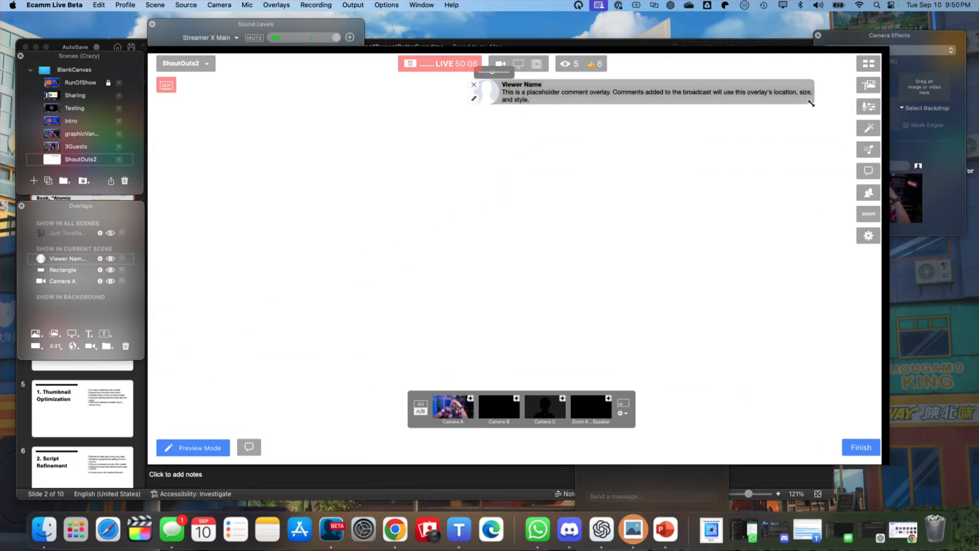
left_click_drag(813, 103, 783, 213)
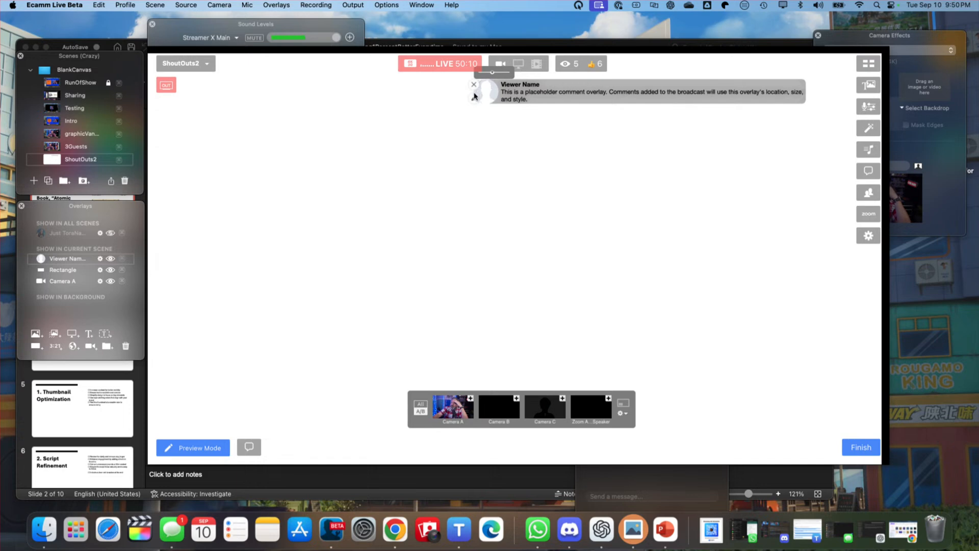
Step: Set the placeholder comment's style to Text Box (Shrink), displaying the overlay again when needed
left_click(474, 96)
left_click(383, 51)
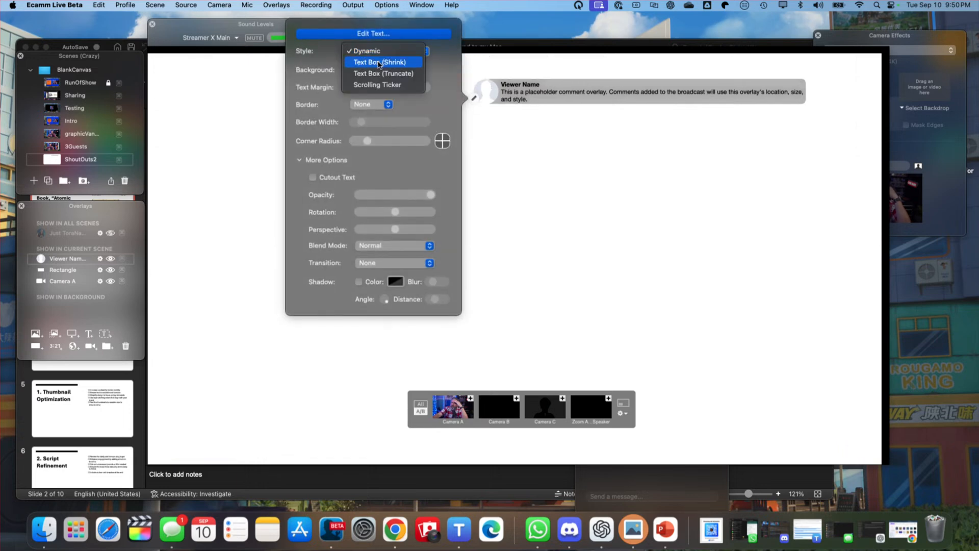
left_click(378, 62)
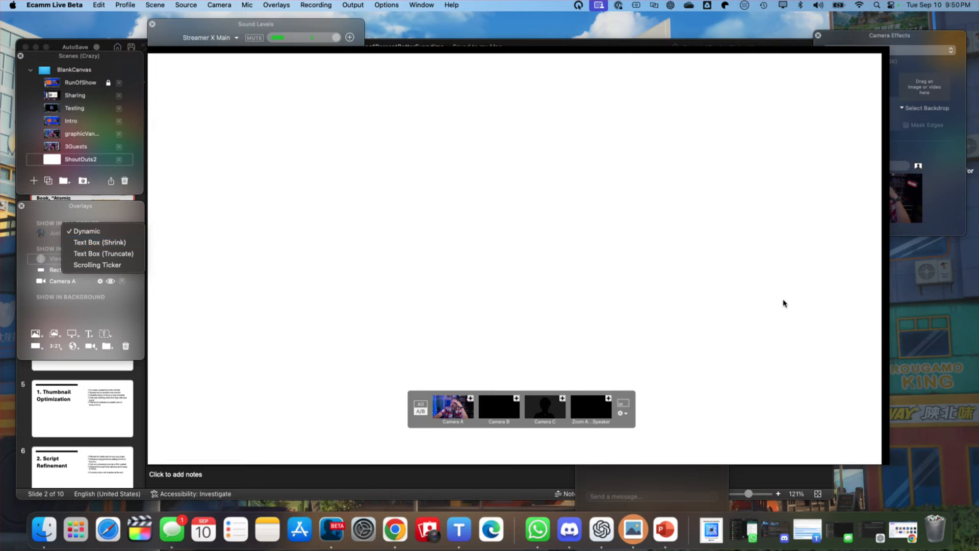
left_click(270, 6)
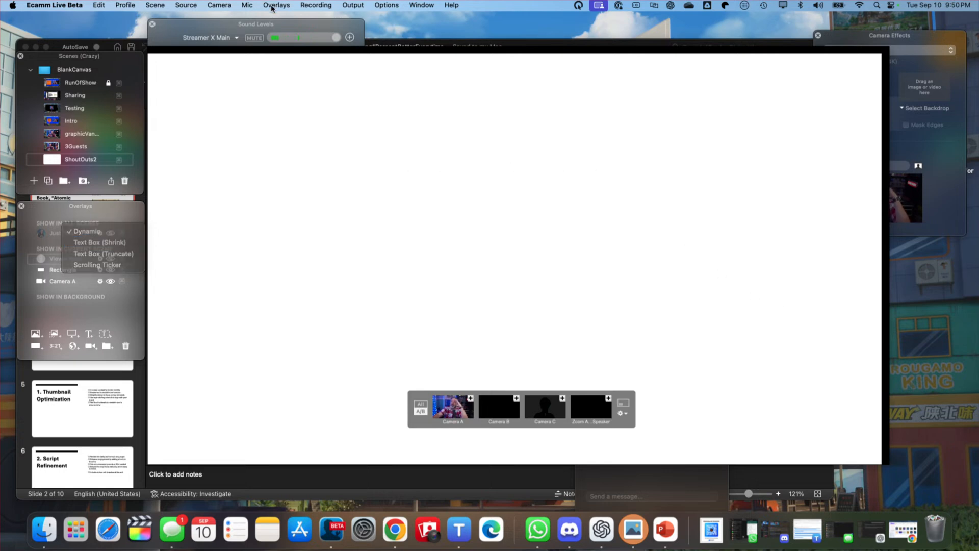
left_click(268, 6)
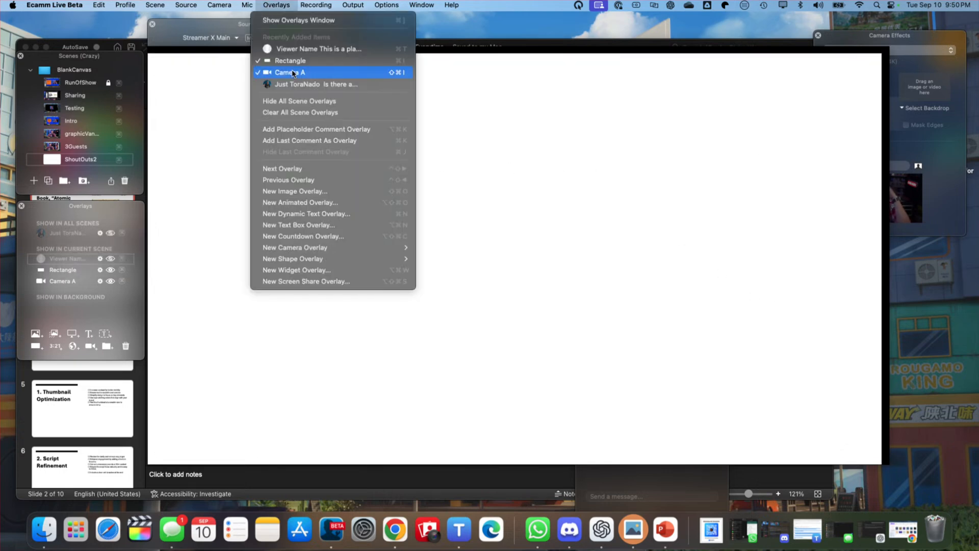
left_click(301, 129)
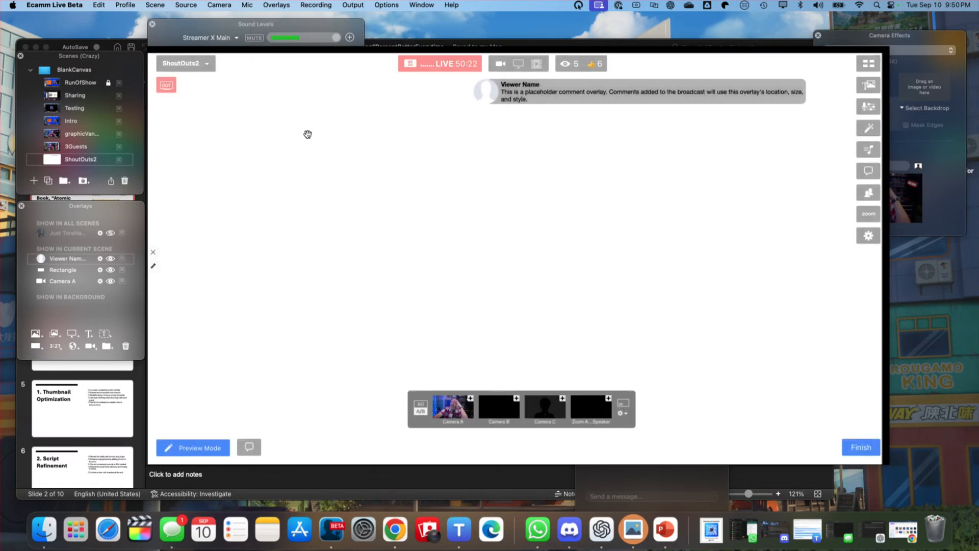
left_click(473, 99)
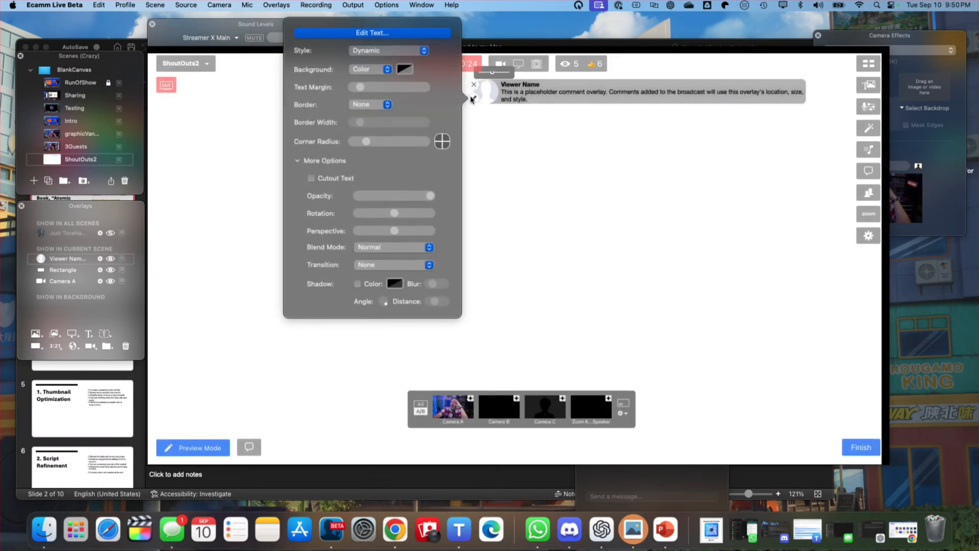
left_click(381, 52)
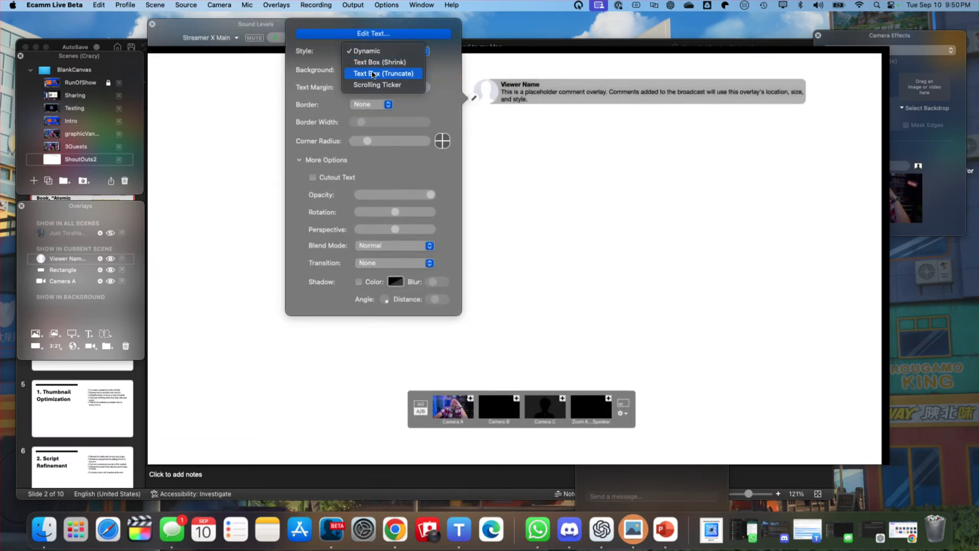
left_click(378, 64)
left_click(536, 94)
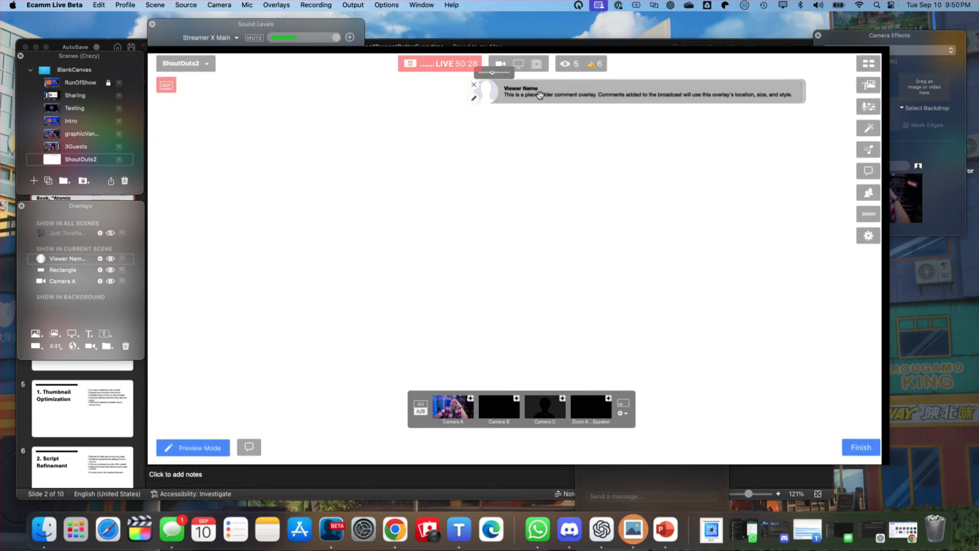
Step: Stretch the placeholder comment's text box down over most of the canvas's right half and enlarge its avatar to about twice the size
left_click_drag(798, 99, 860, 440)
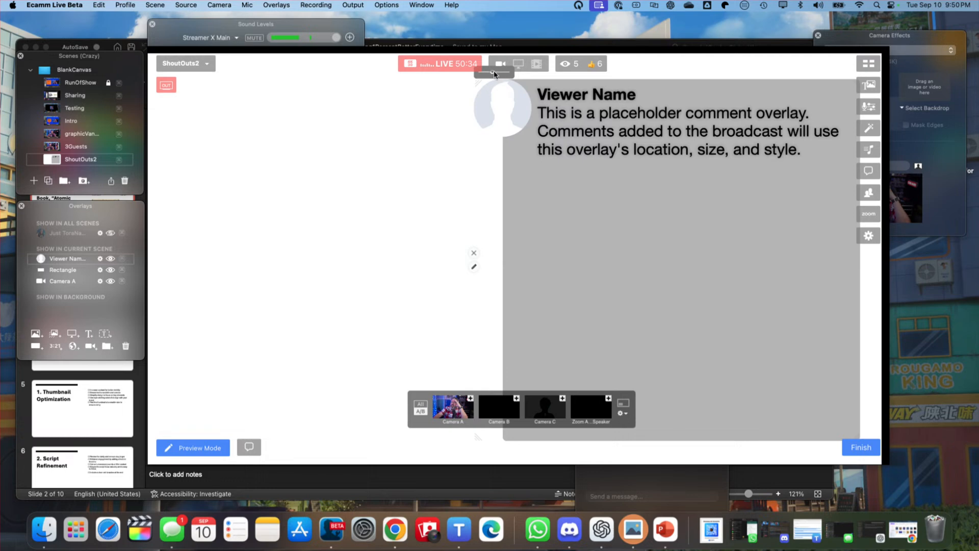
left_click_drag(492, 73, 513, 75)
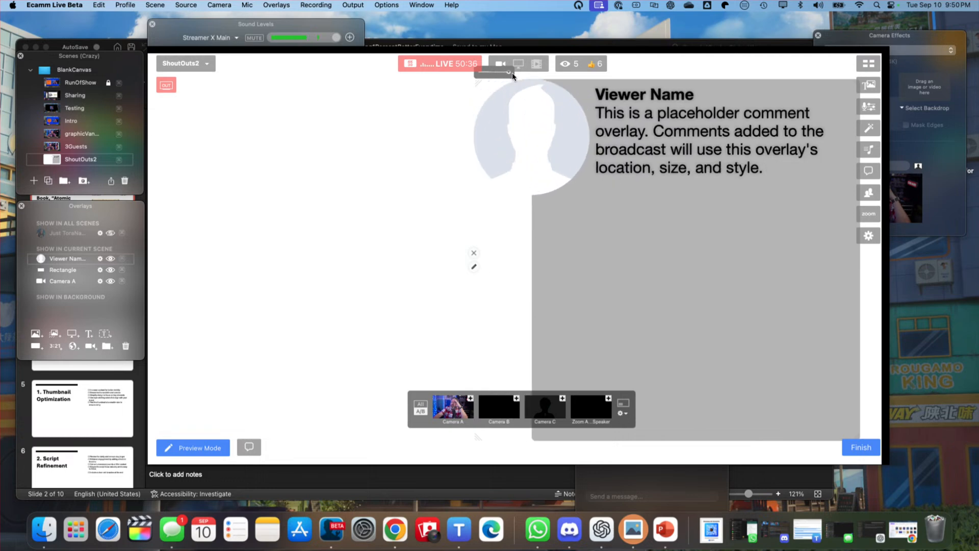
left_click(153, 252)
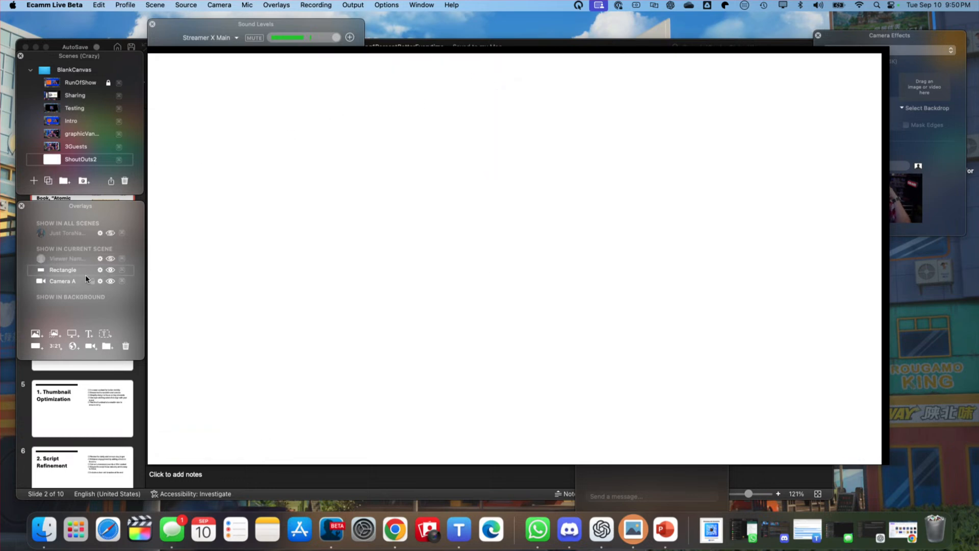
Step: Hide the rectangle overlay, set the viewer comment's text colour to Cyan and save the text overlay
left_click(110, 270)
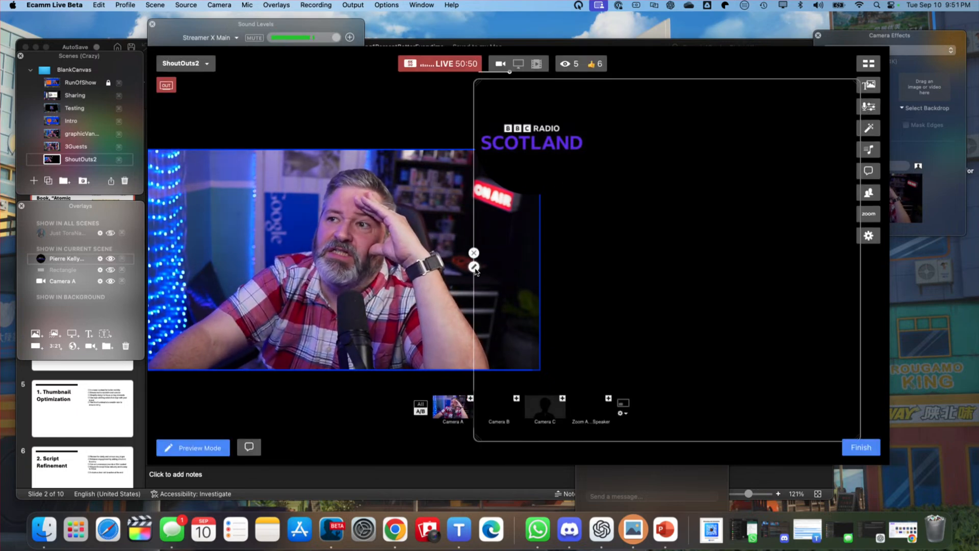
left_click(474, 266)
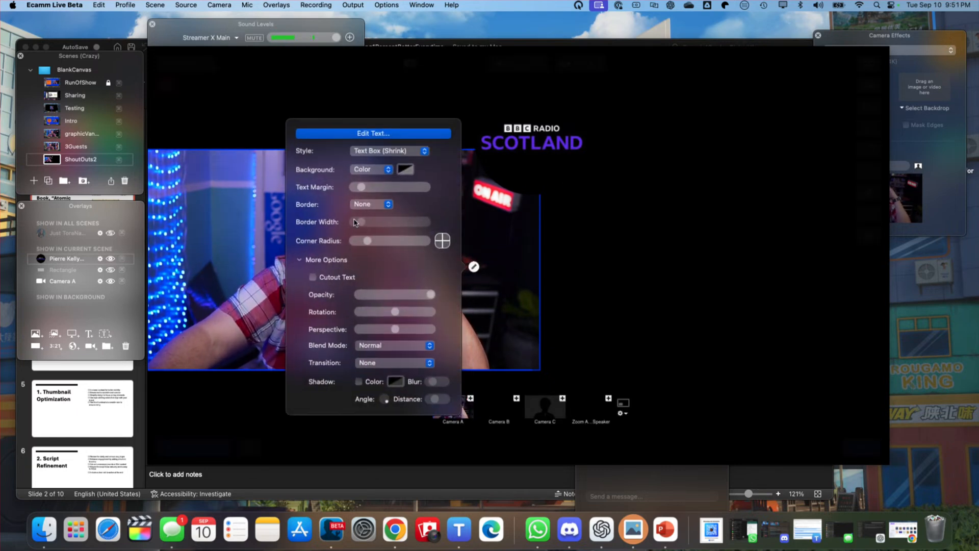
left_click(374, 152)
left_click(375, 154)
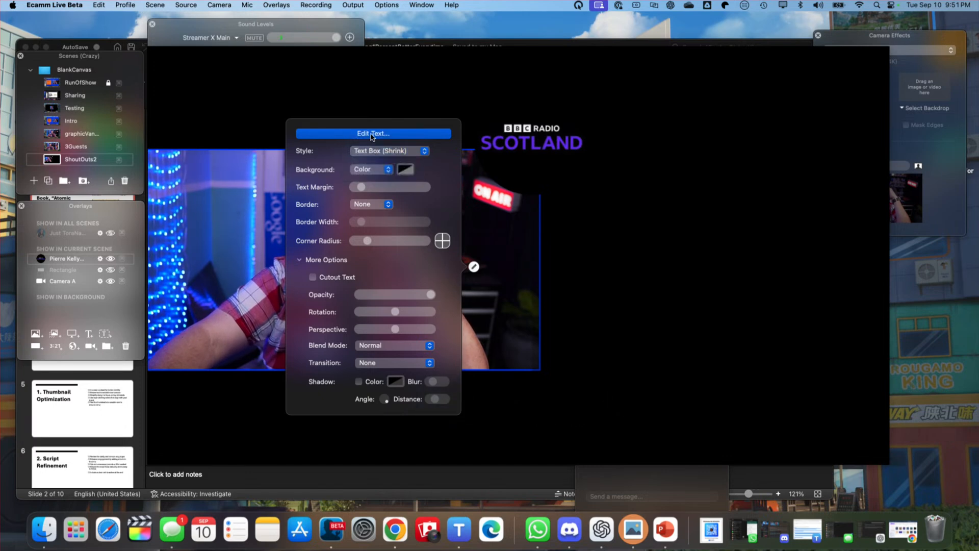
left_click(372, 134)
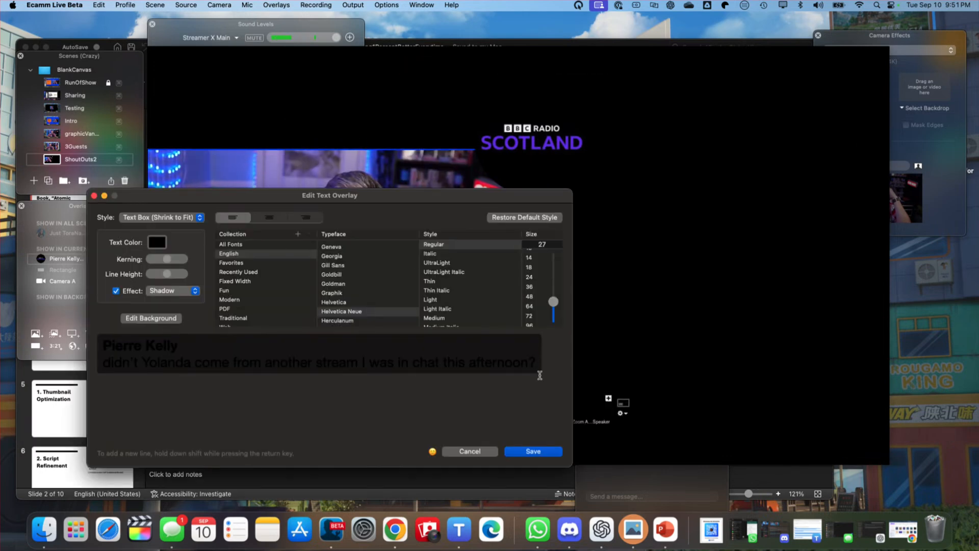
left_click(158, 242)
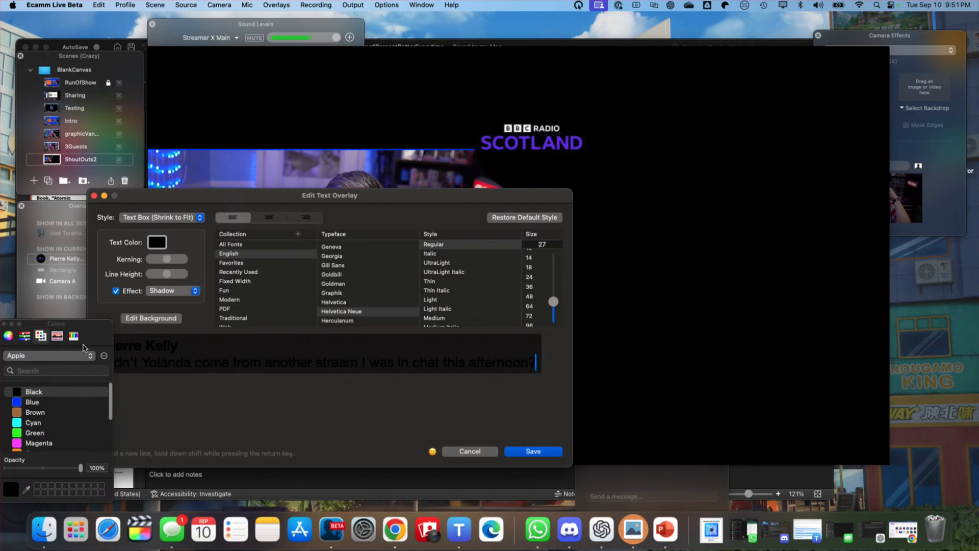
left_click(29, 423)
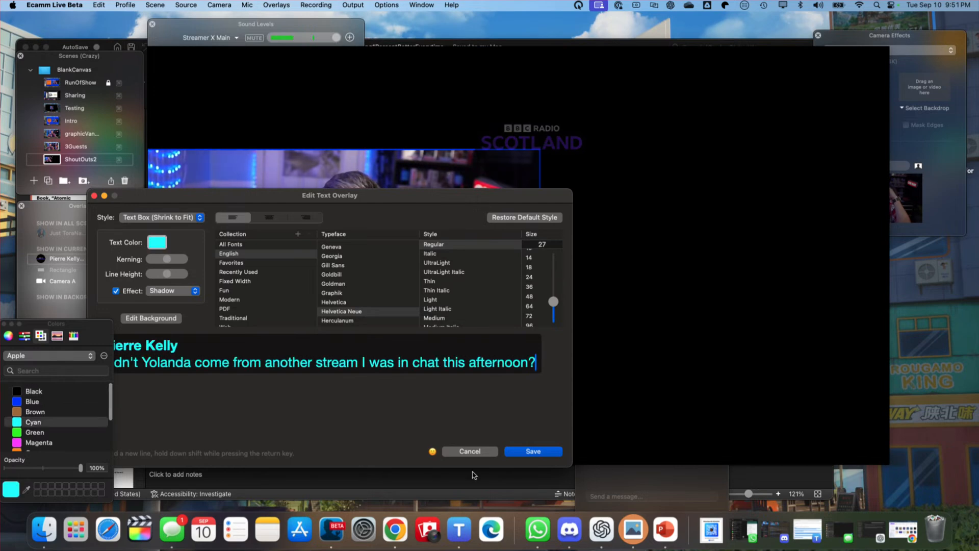
left_click(531, 452)
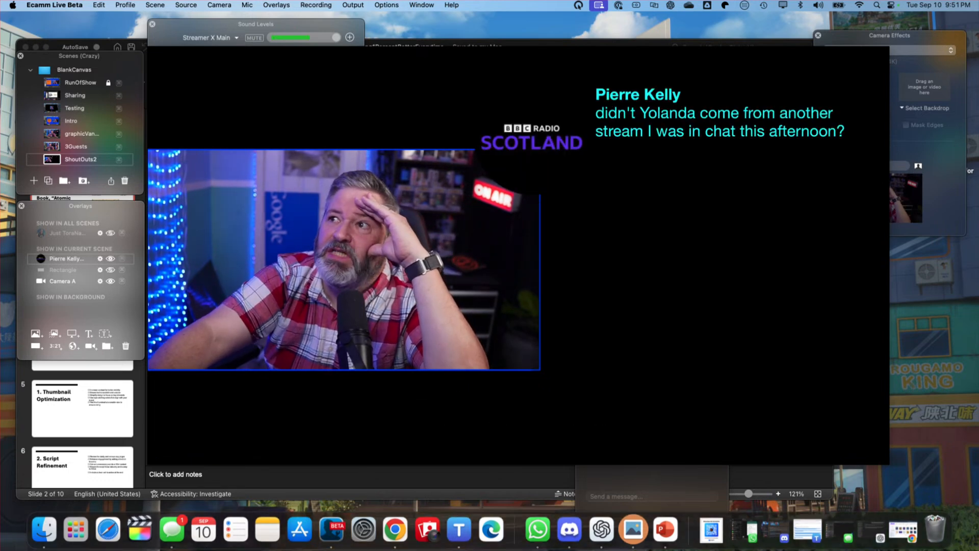
Step: Nudge the viewer comment slightly, set its font size to 48 and save the text overlay
mouse_move(854, 100)
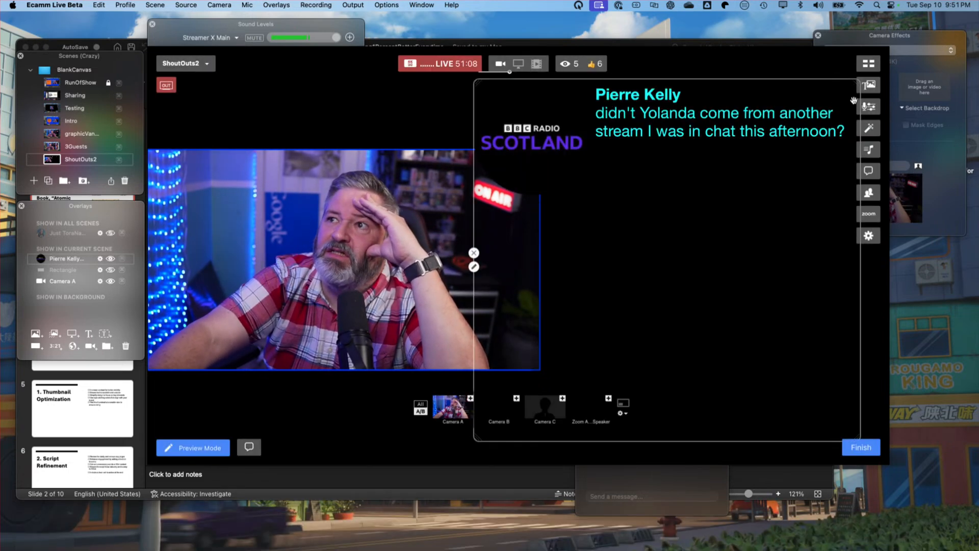
mouse_move(683, 110)
left_mouse_down()
mouse_move(687, 148)
mouse_move(687, 110)
left_mouse_up()
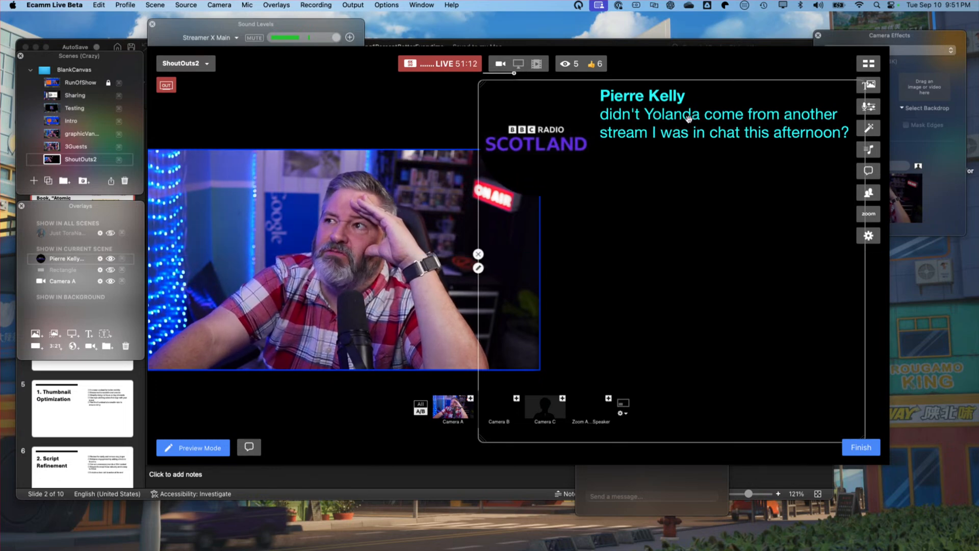
left_click(478, 268)
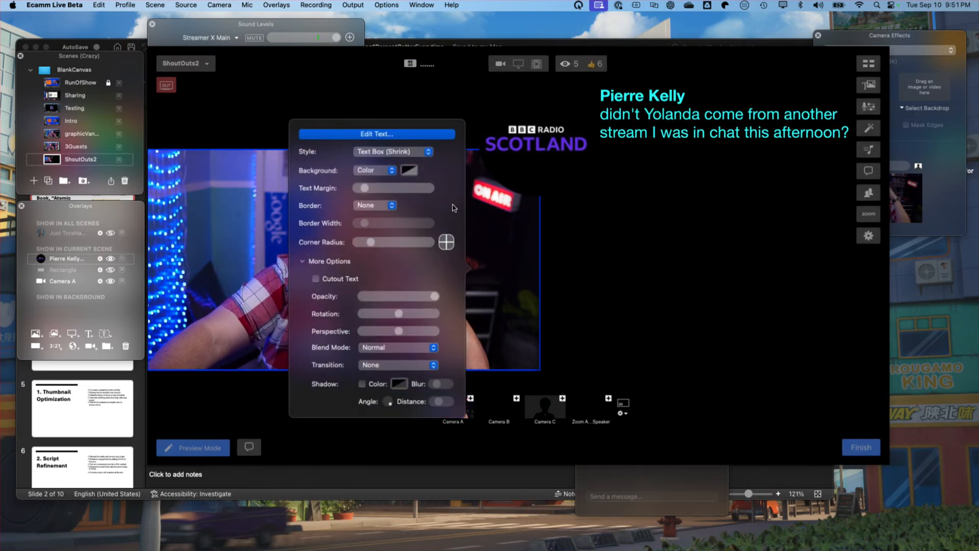
left_click(394, 139)
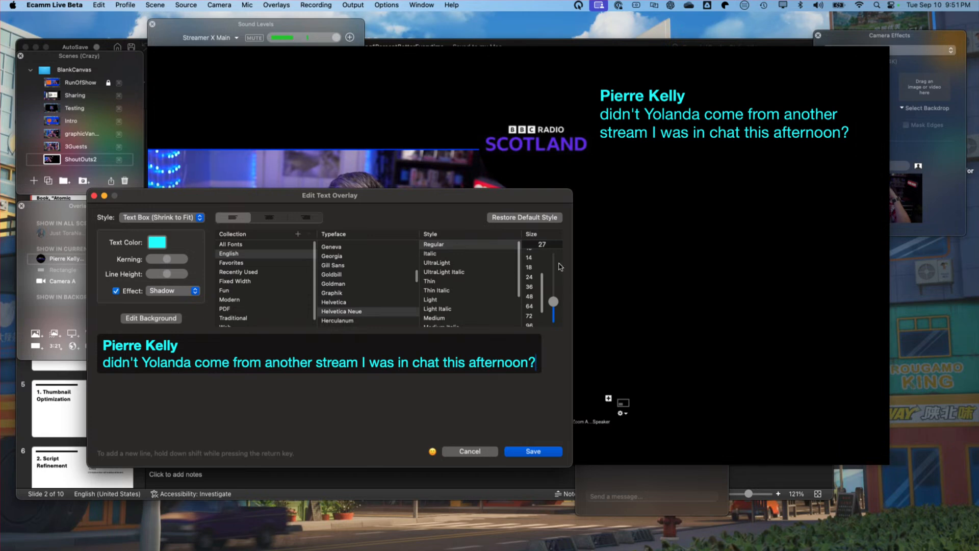
scroll(535, 278, "down", 1)
left_click(529, 283)
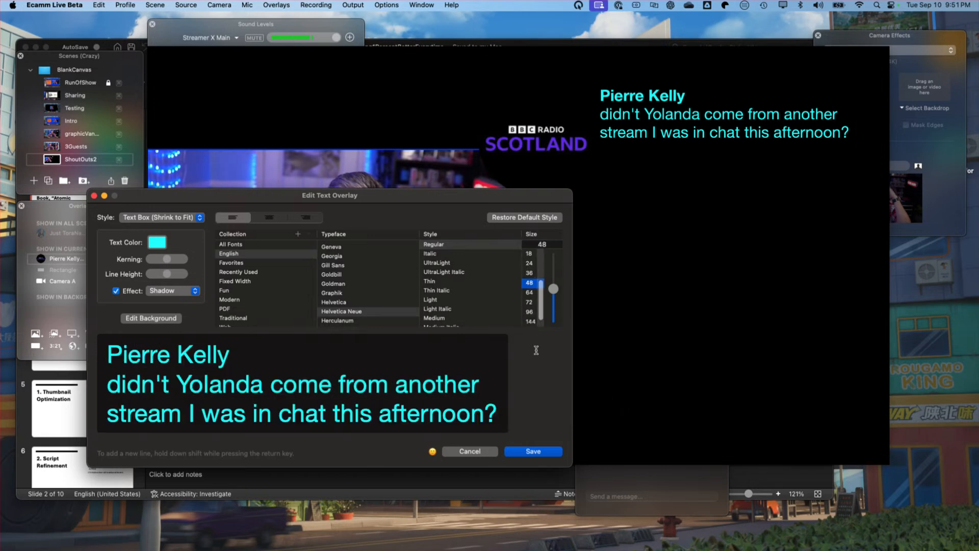
left_click(537, 452)
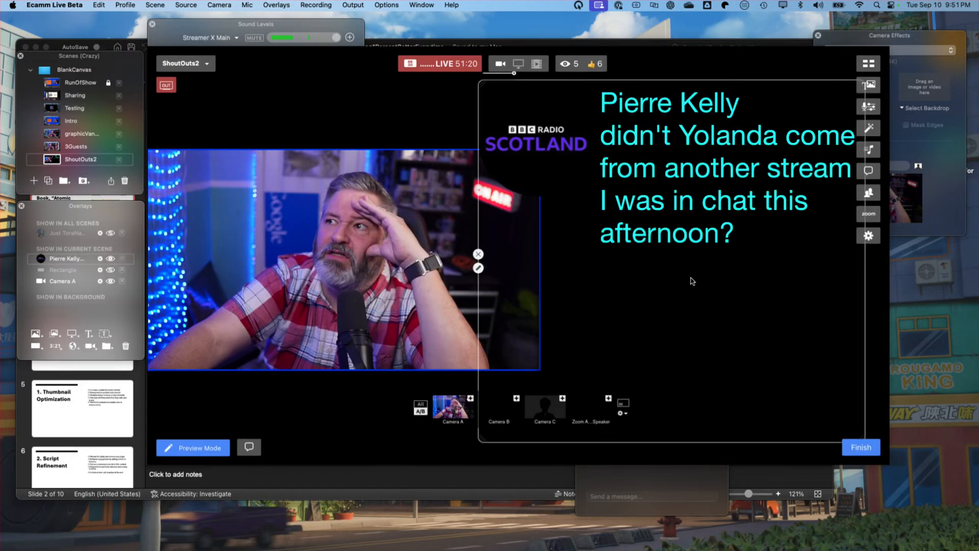
Step: Narrow the viewer comment from its left side and shrink Camera A to just under half the canvas width
left_click(478, 254)
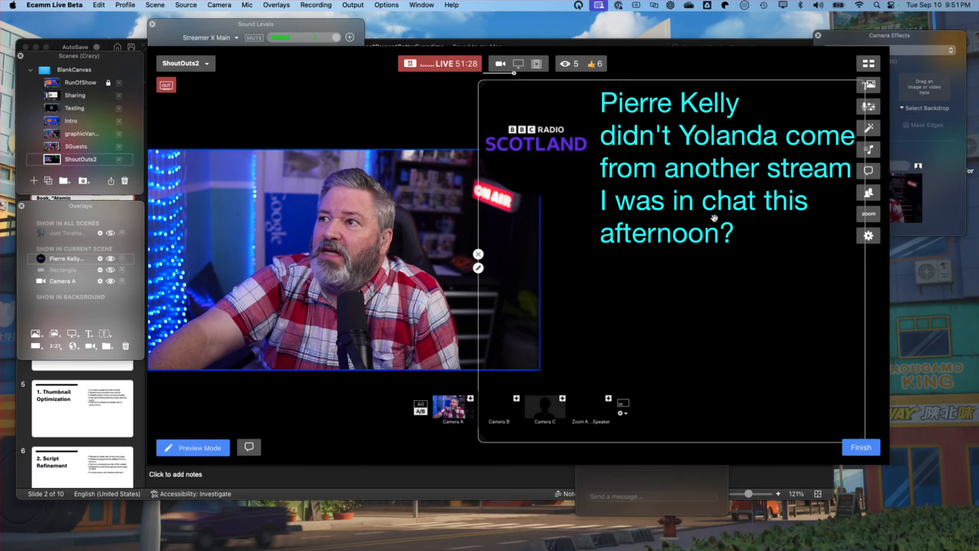
left_click_drag(480, 438, 549, 430)
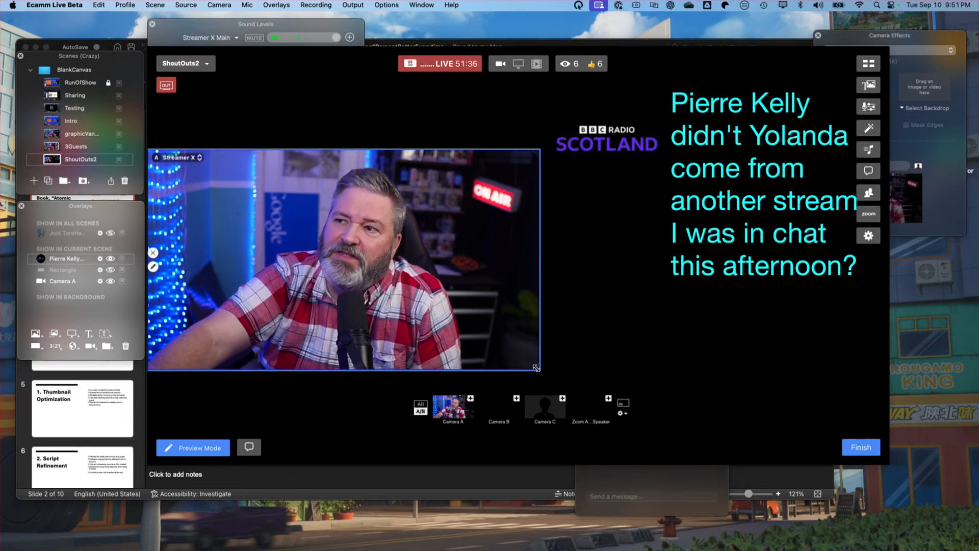
left_click_drag(540, 370, 491, 341)
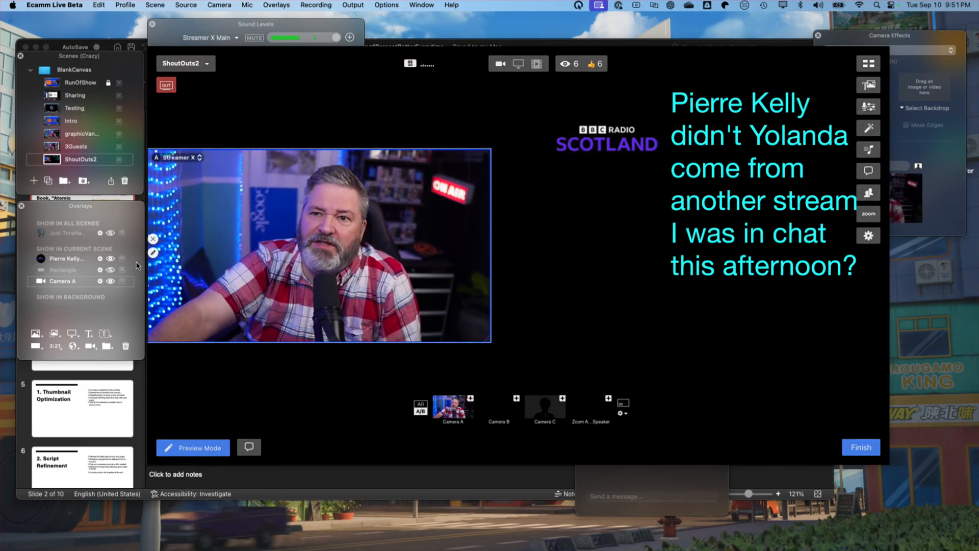
Step: Show the rectangle overlay, fill it with Cyan and place it beneath Camera A in the overlay order
left_click(108, 268)
left_click(153, 264)
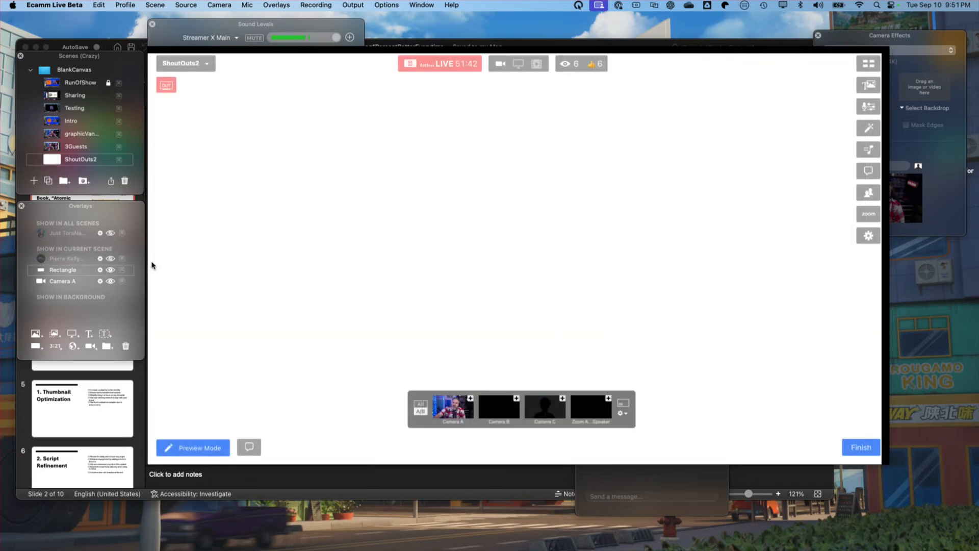
left_click(153, 266)
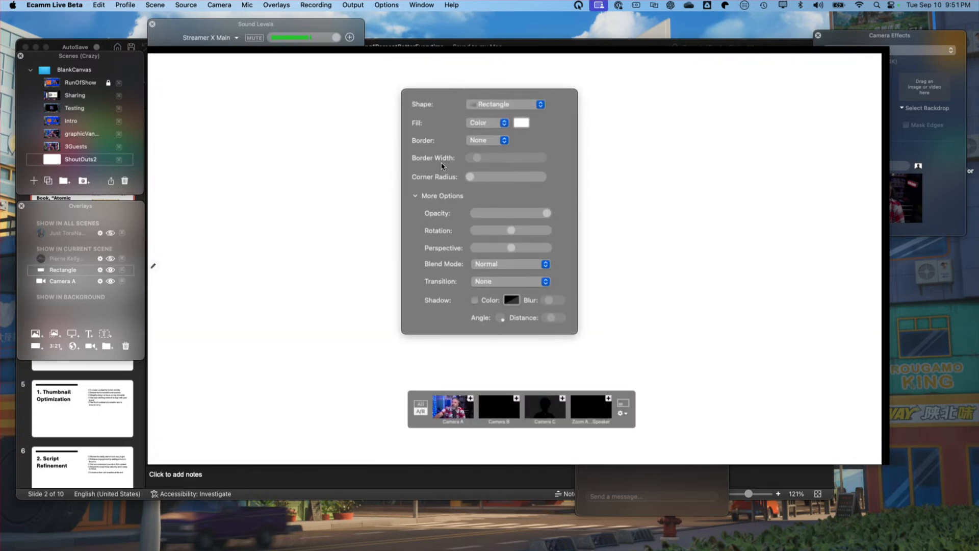
left_click(521, 122)
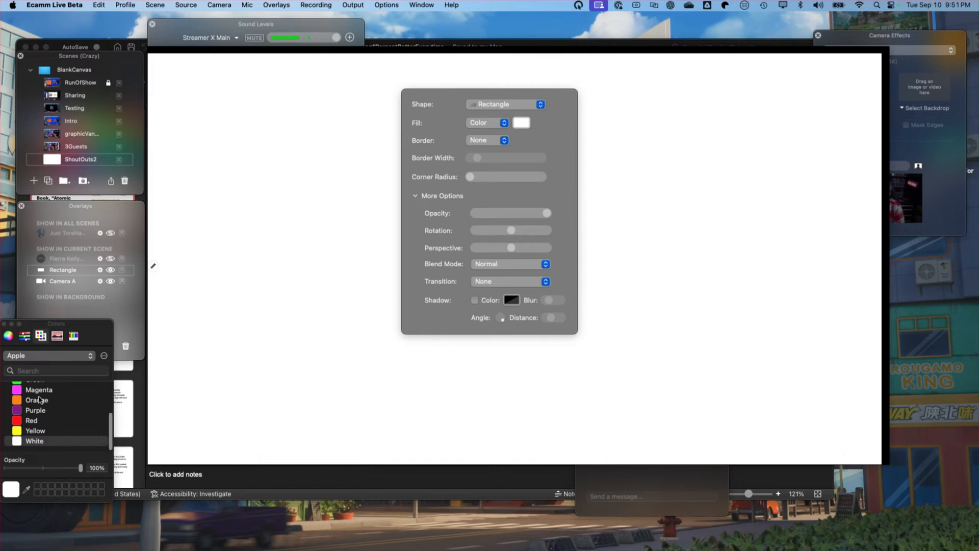
scroll(37, 400, "up", 5)
left_click(22, 422)
left_click(315, 295)
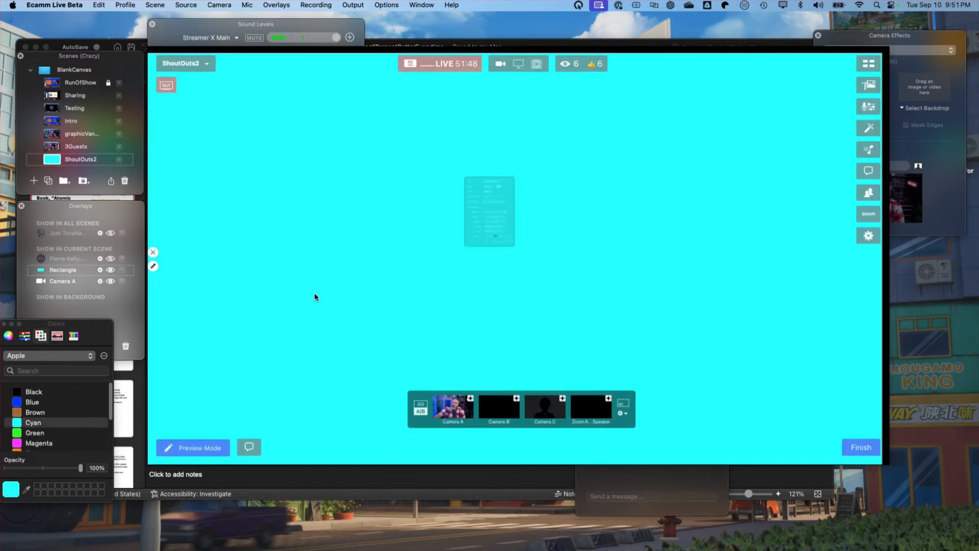
left_click(4, 324)
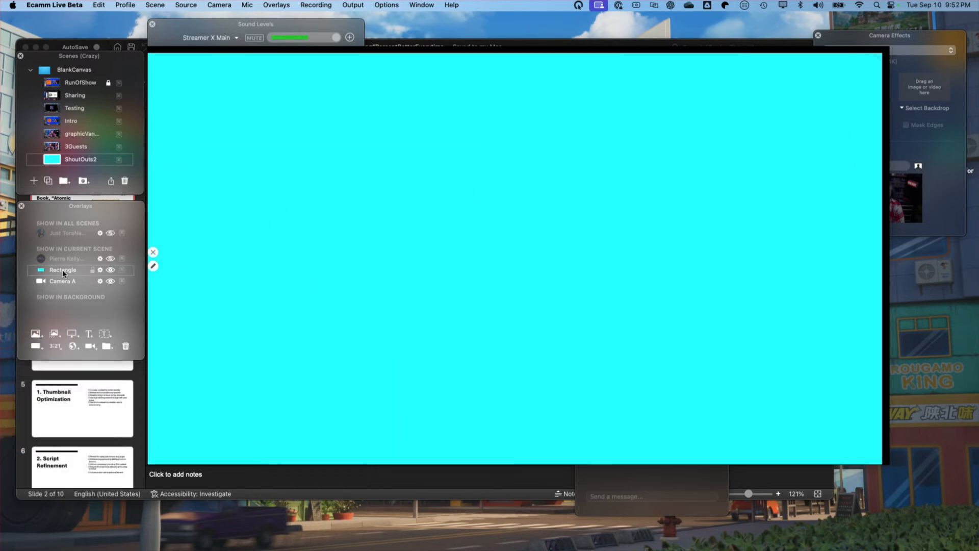
left_click_drag(62, 269, 63, 267)
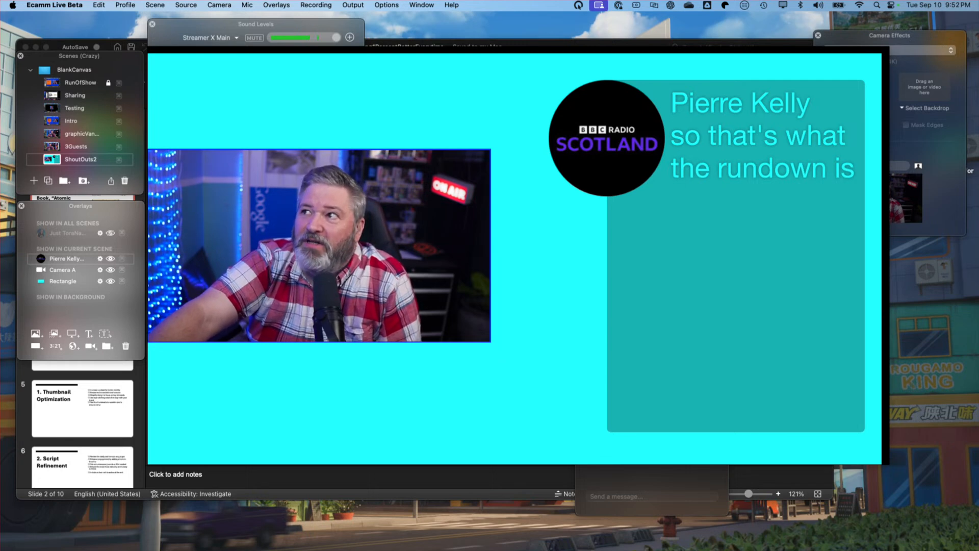
Step: Move the viewer comment against Camera A's right edge and widen its text box to near the canvas's right edge
mouse_move(561, 408)
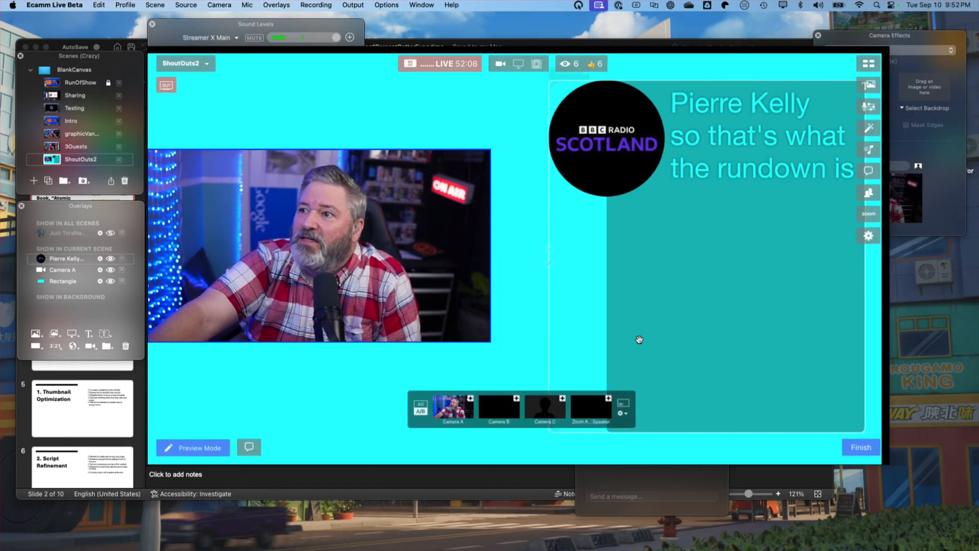
left_click_drag(574, 324, 519, 326)
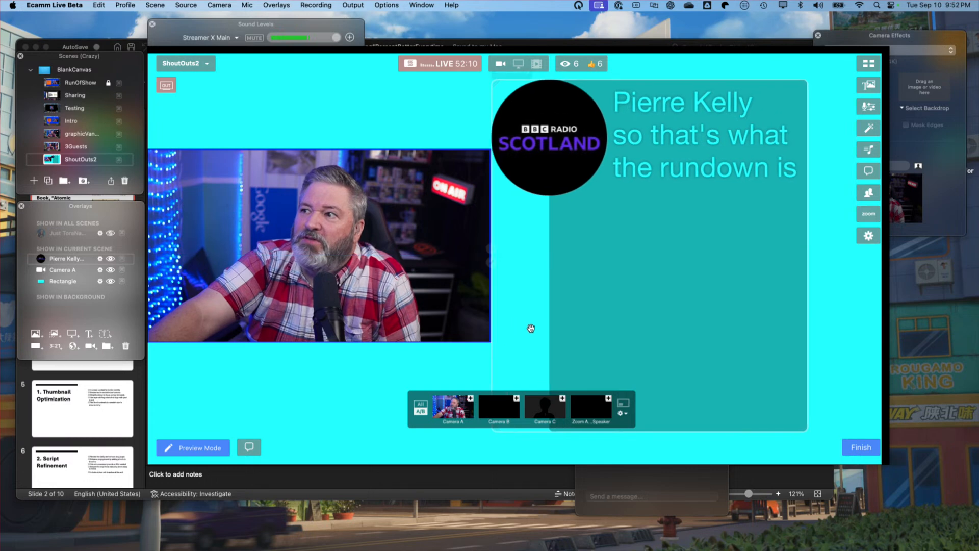
left_click_drag(800, 429, 859, 429)
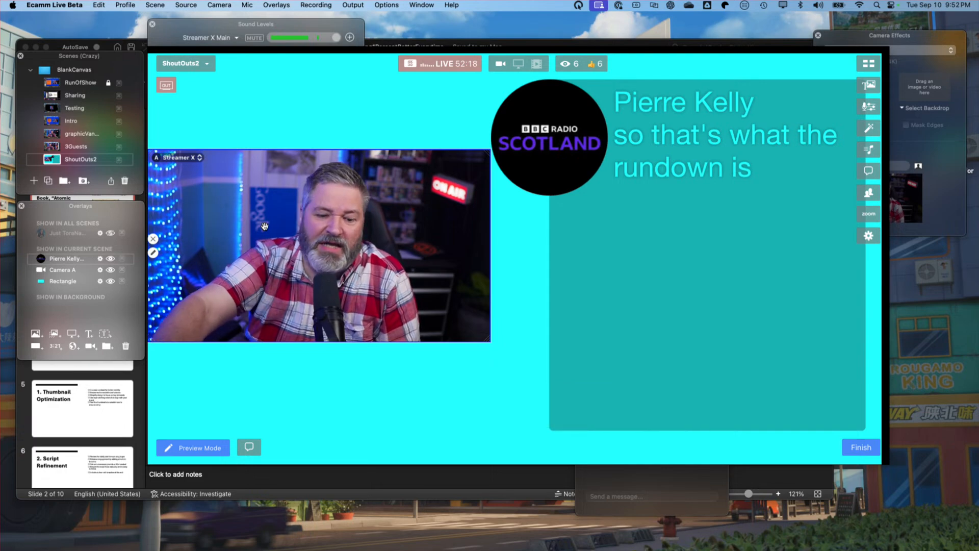
Step: Switch to the RunOfShow scene and go on to the Subscribe2 scene
key("Escape")
key("alt+super+Down")
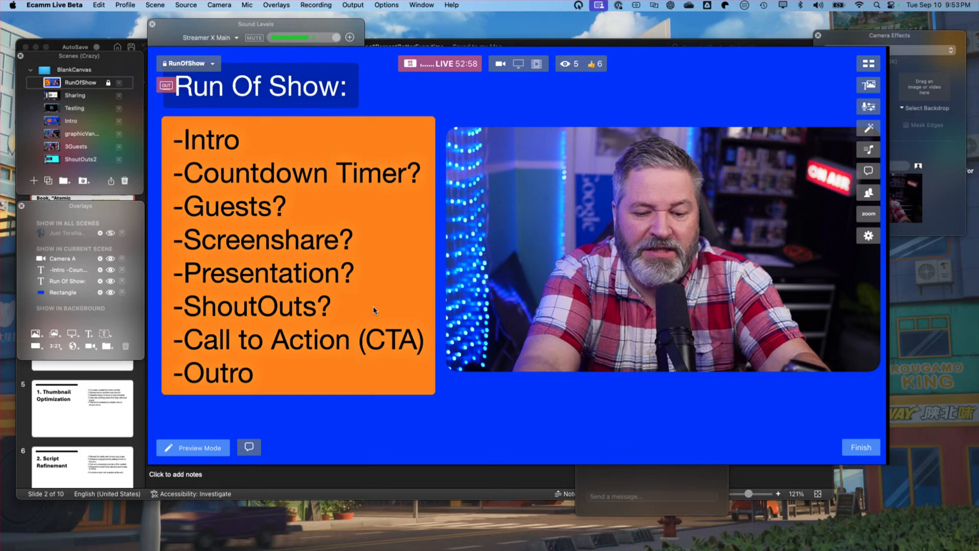
key("super+2")
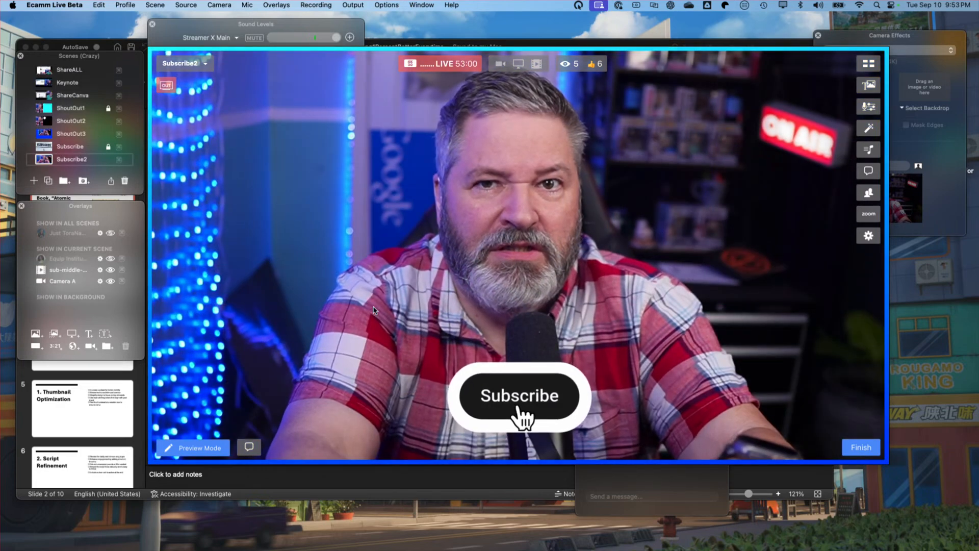
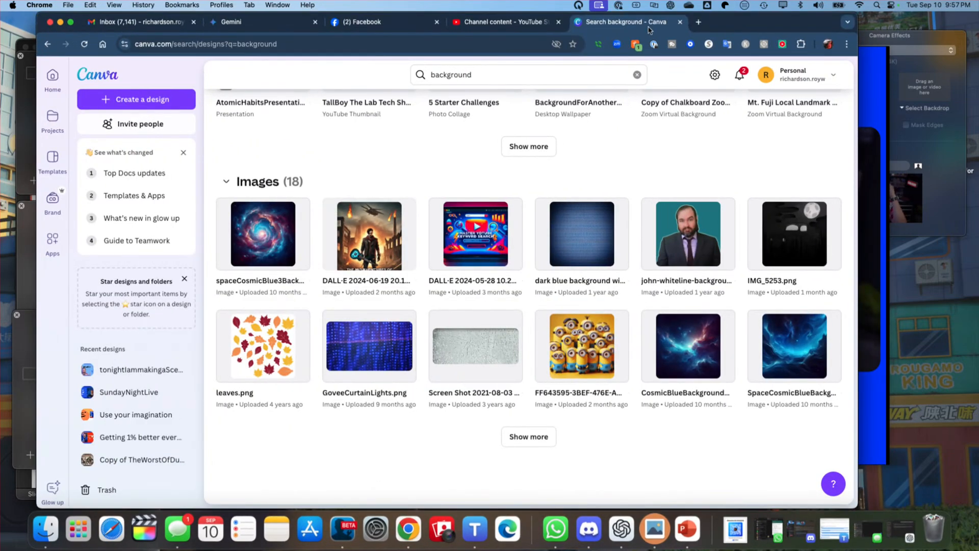
Step: Search the Canva designs for "outro" and open the My Logo Outro Youtube video design
left_click_drag(492, 74, 398, 69)
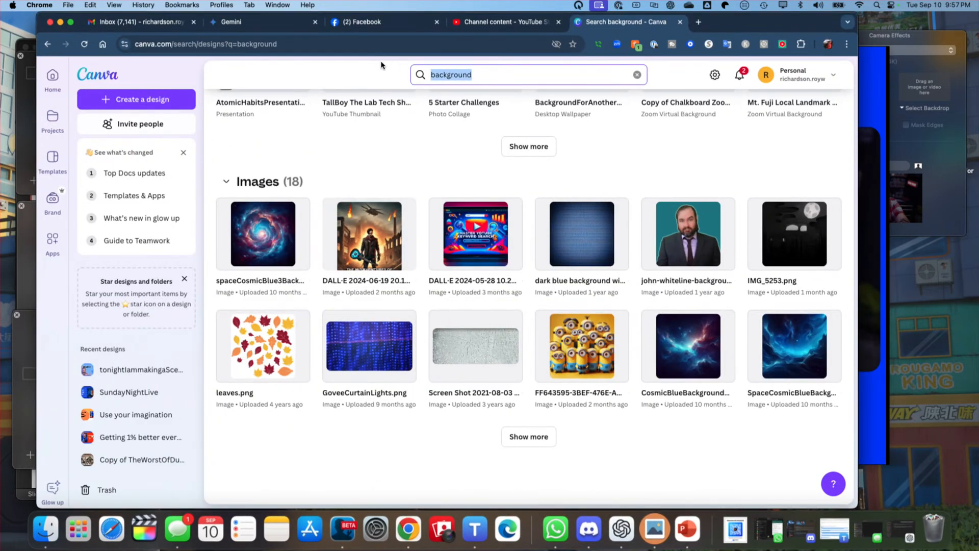
type("outro")
key("Return")
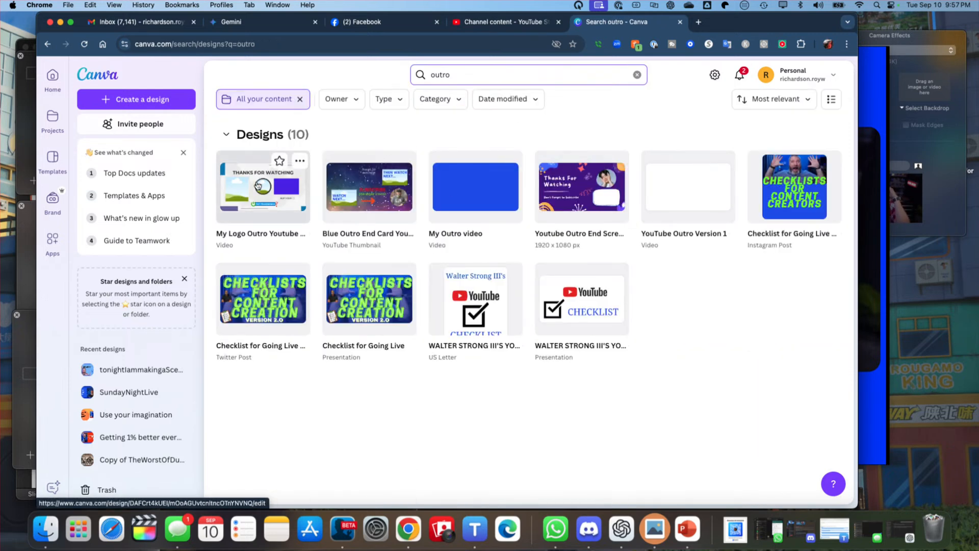
left_click(257, 187)
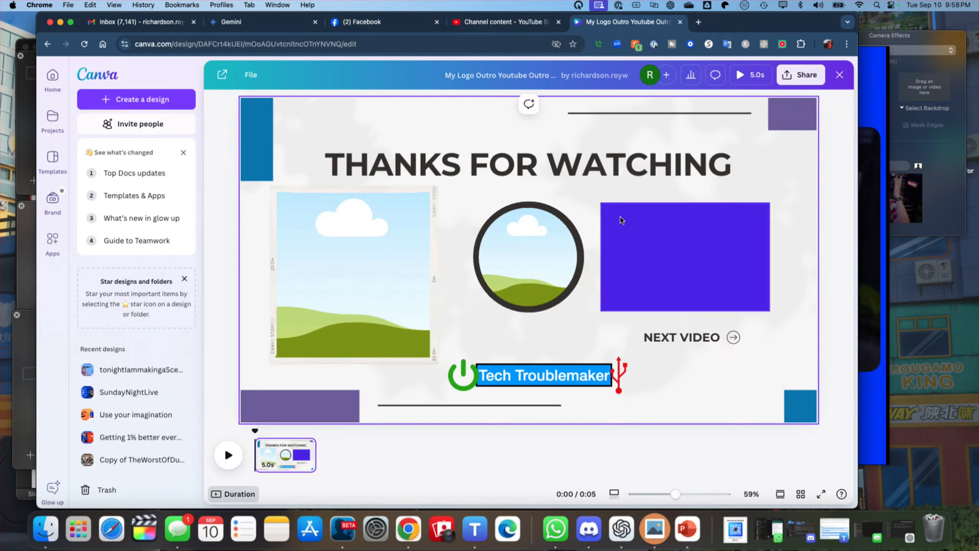
Step: Download the outro design as a 1080p MP4 video and switch back to Ecamm Live
left_click(800, 75)
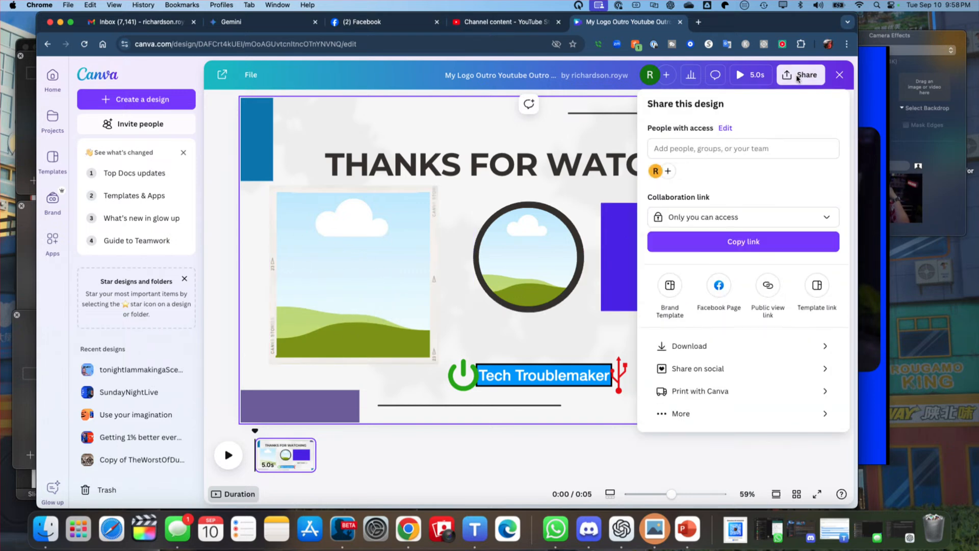
left_click(709, 347)
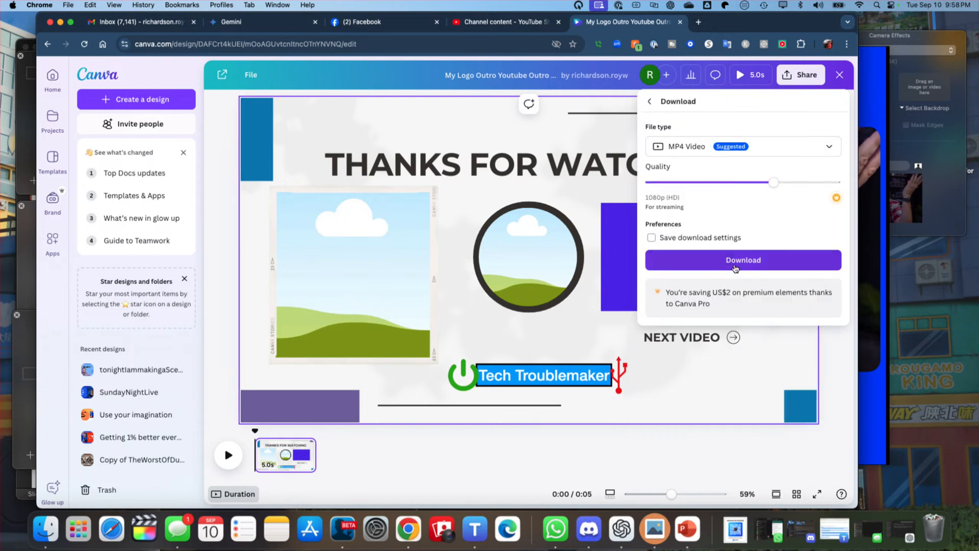
left_click(735, 260)
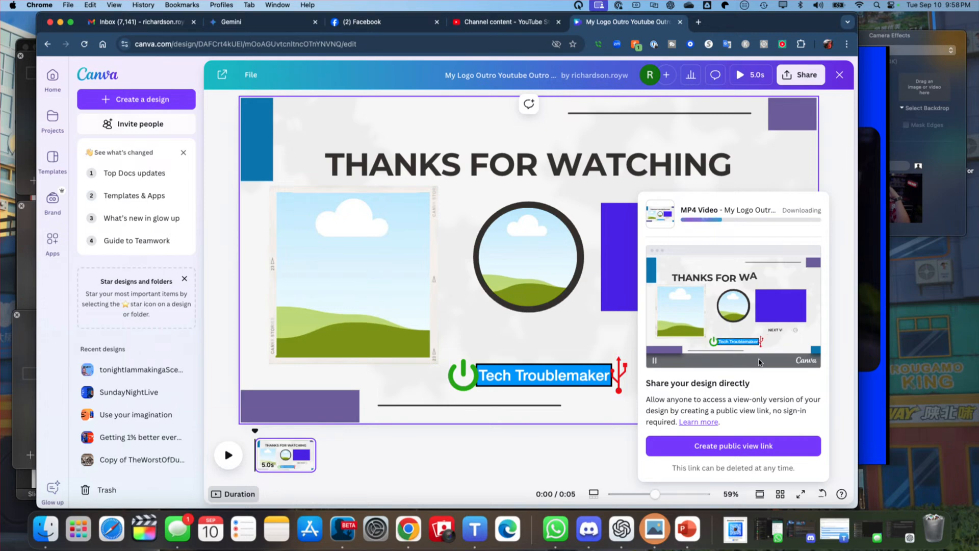
left_click(343, 527)
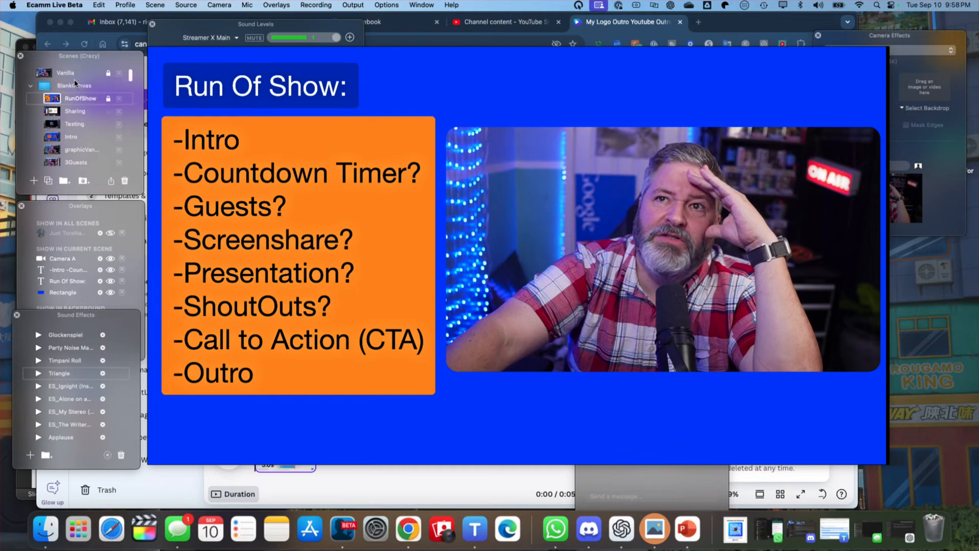
Step: Add a new empty scene named Outro2 after the CTA scene in the BlankCanvas folder
scroll(67, 90, "up", 2)
left_click(34, 180)
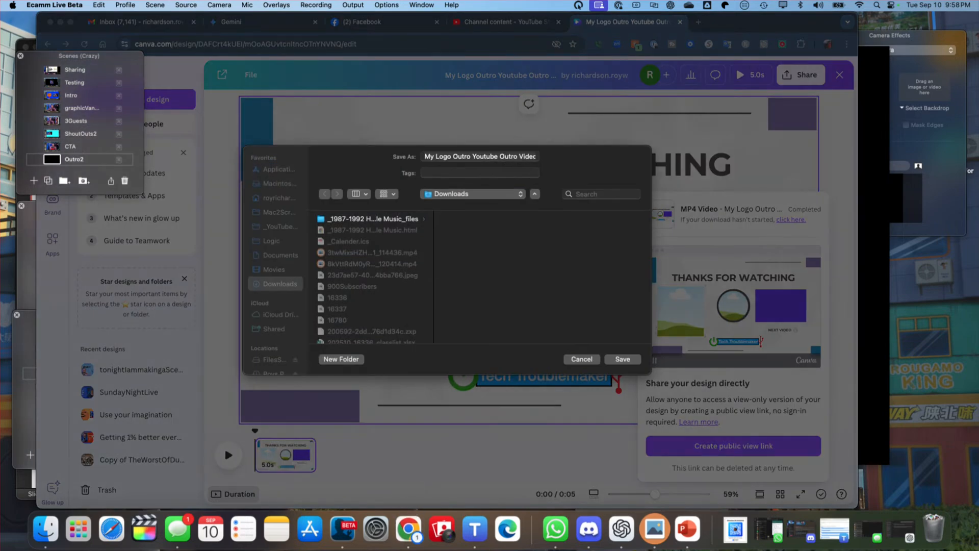
Step: Save the downloaded outro video in the Branding folder inside _YouTube2024, keeping its suggested file name
left_click(462, 259)
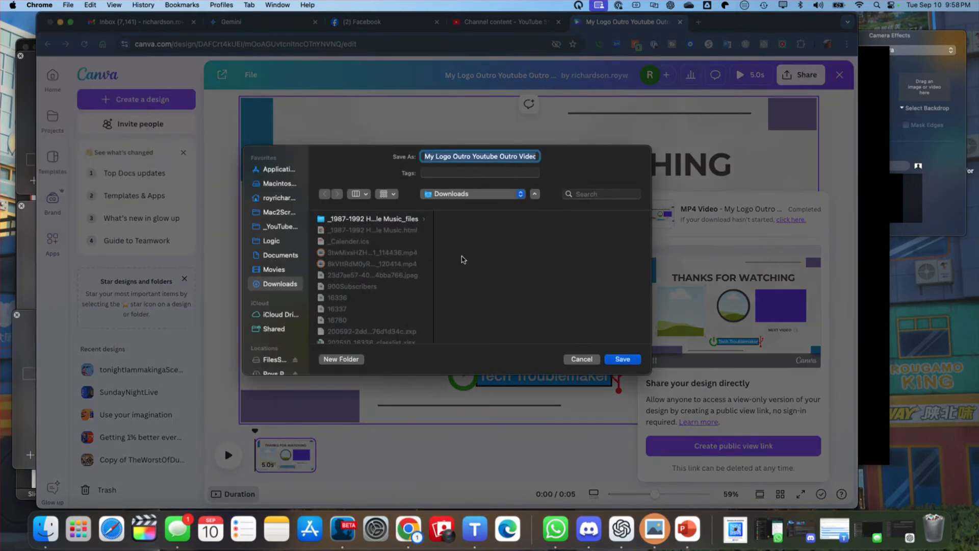
left_click(281, 228)
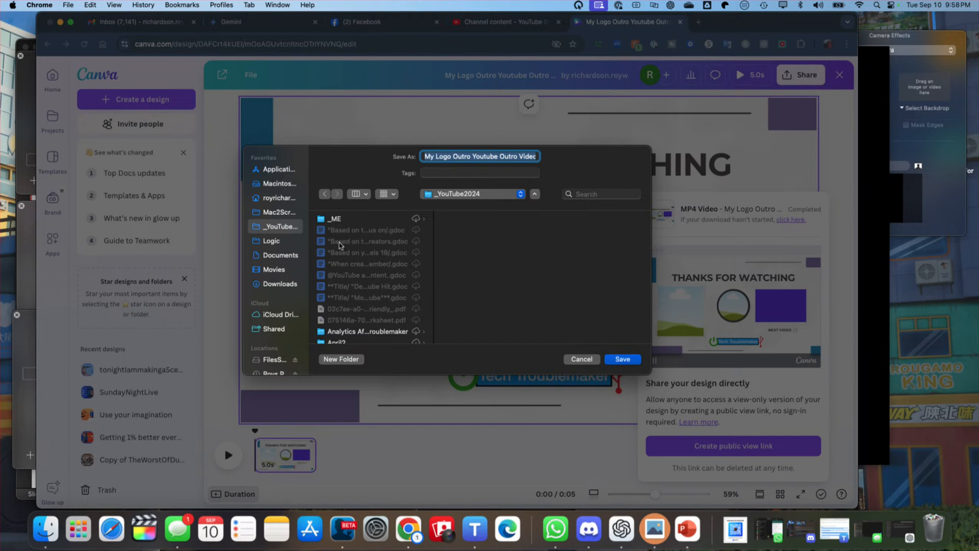
scroll(347, 250, "down", 10)
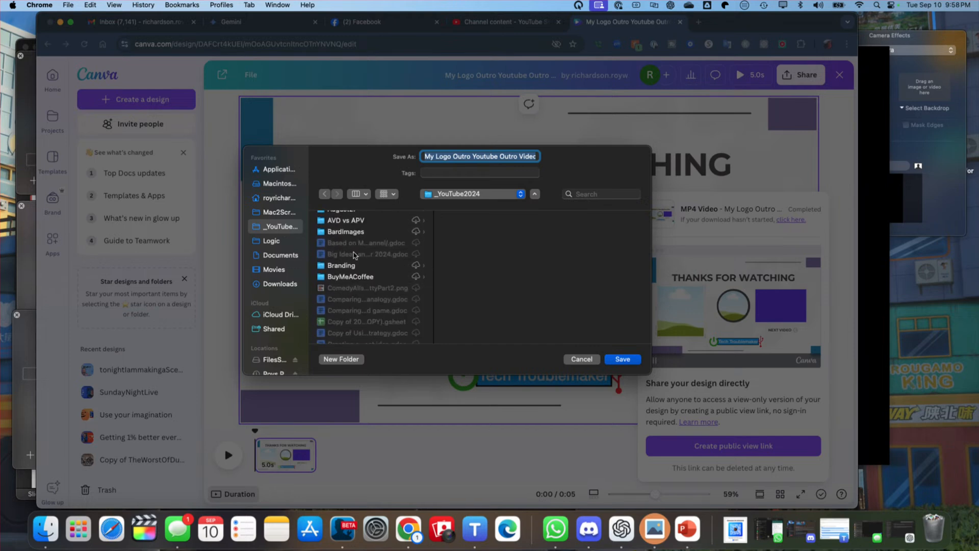
scroll(355, 255, "down", 15)
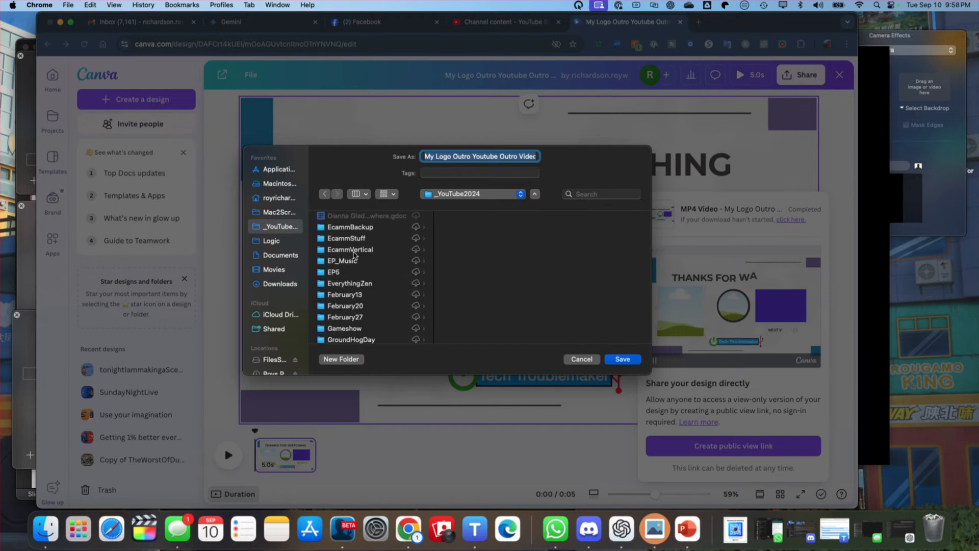
scroll(352, 260, "up", 10)
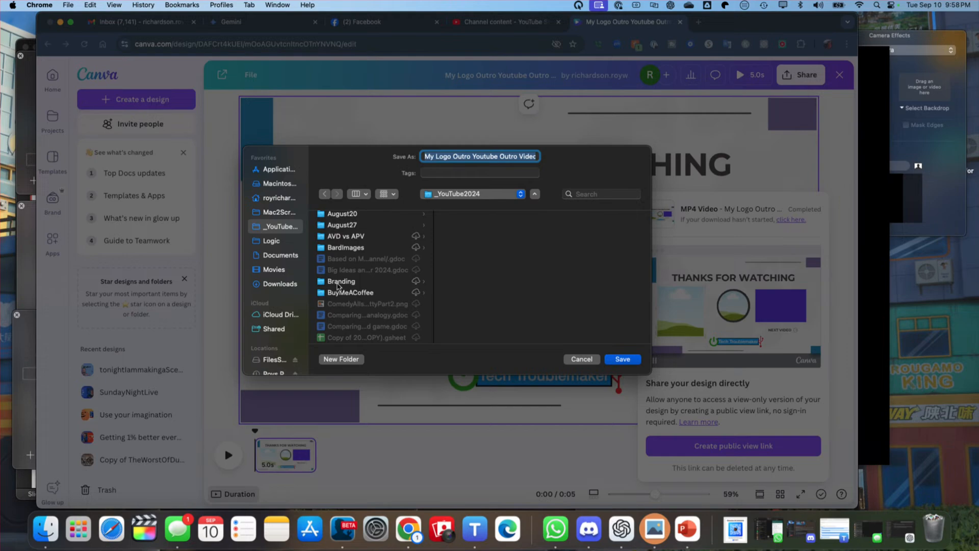
left_click(339, 283)
left_click(631, 362)
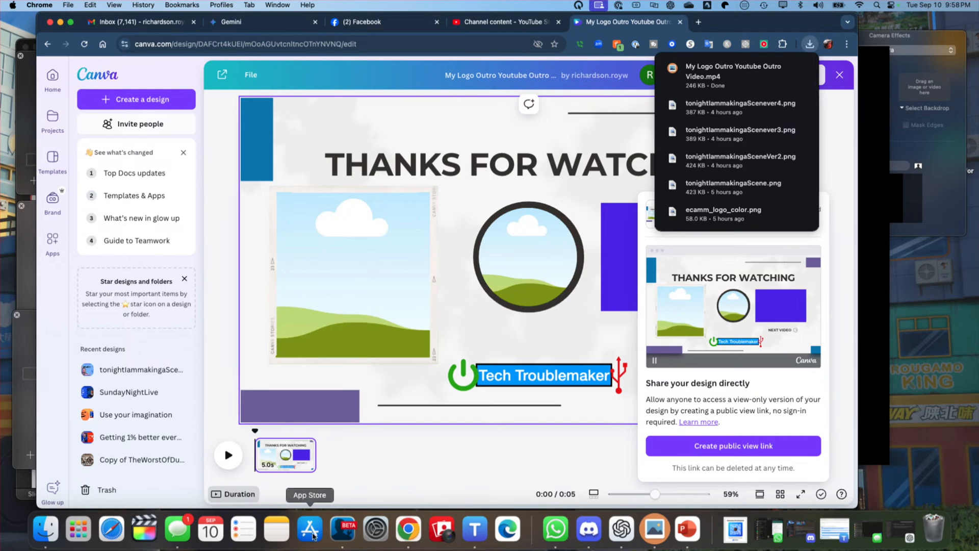
Step: Return to Ecamm Live, bring up Finder over it, show the _YouTube2024 folder and collapse its August20 subfolder
left_click(342, 530)
left_click(46, 534)
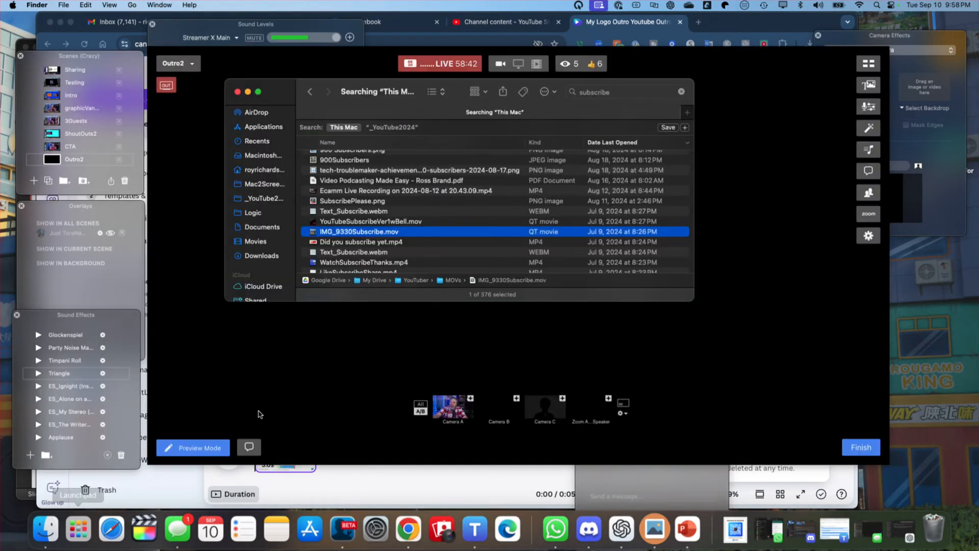
scroll(264, 204, "up", 1)
left_click(264, 204)
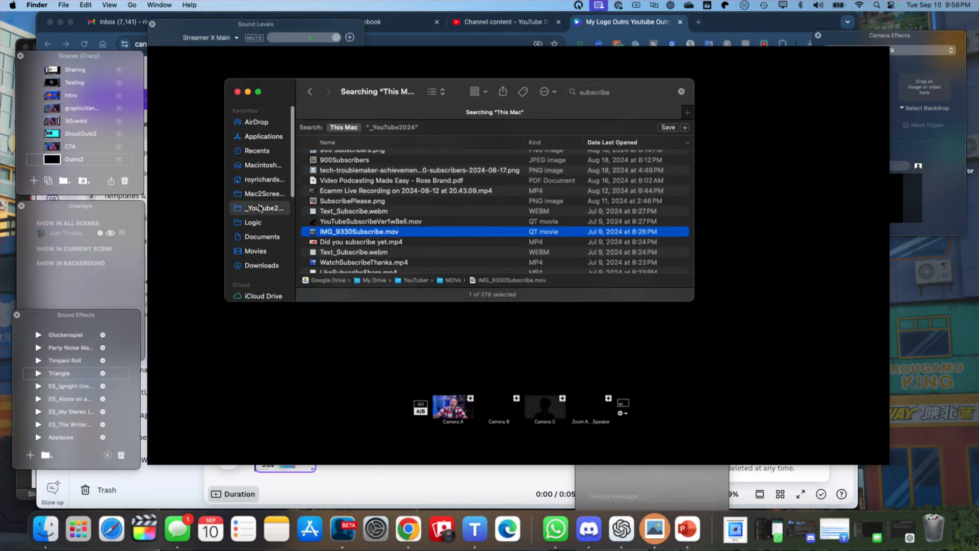
scroll(306, 193, "up", 1)
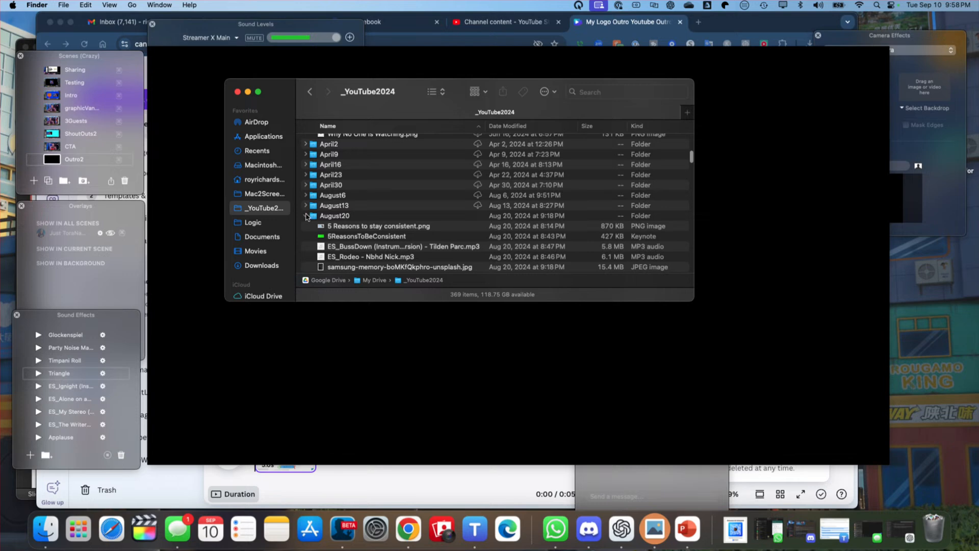
left_click(306, 216)
scroll(382, 204, "down", 5)
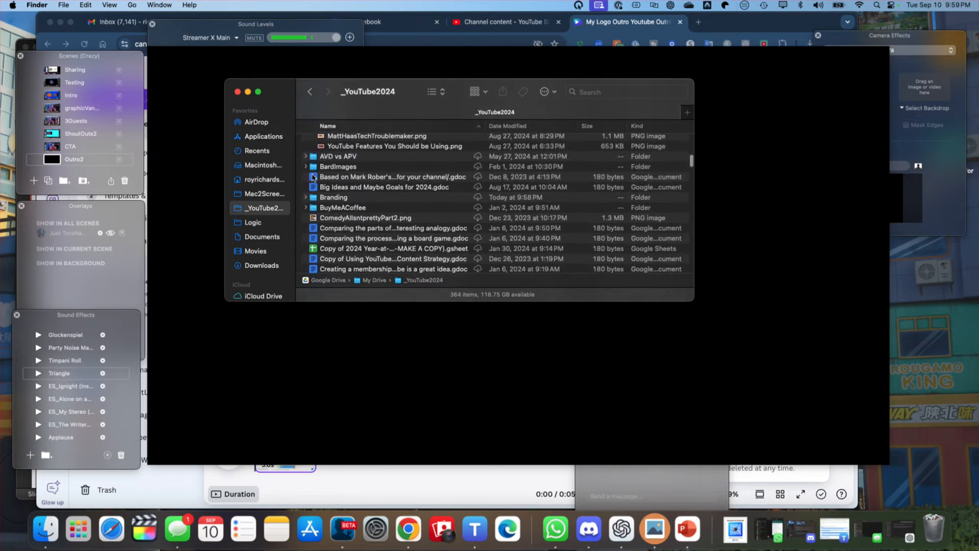
Step: Place My Logo Outro Youtube Outro Video.mp4 from the Branding folder into the Outro2 scene as its video source
left_click(306, 197)
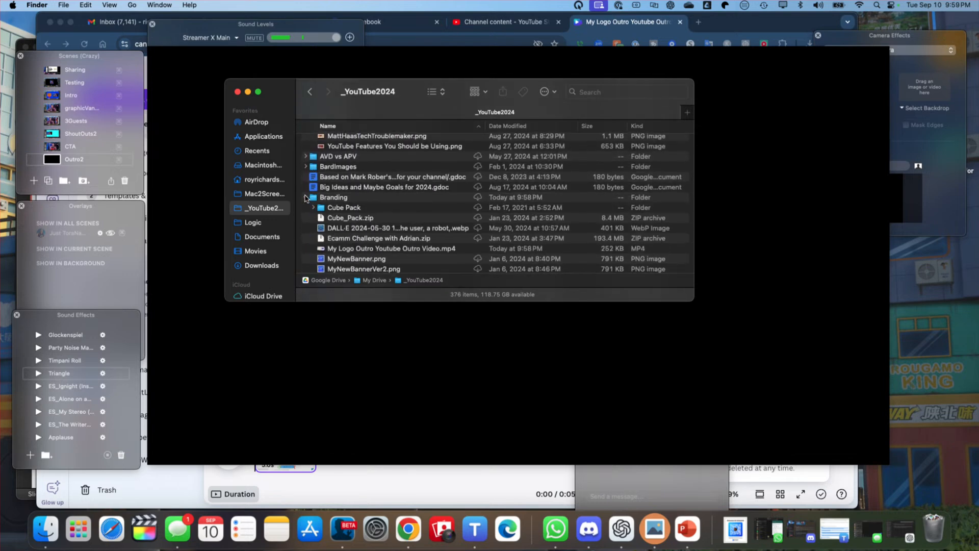
scroll(402, 212, "down", 3)
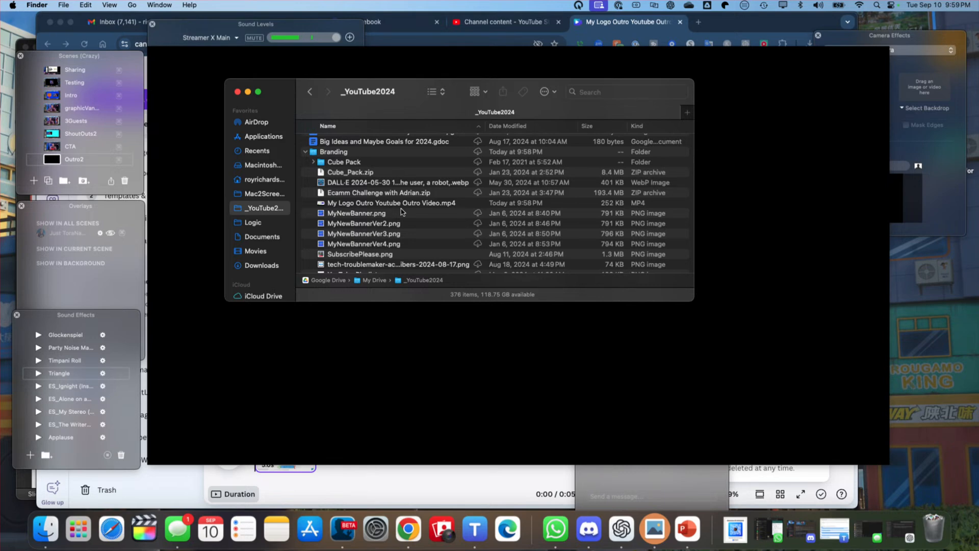
left_click(402, 204)
left_click_drag(403, 204, 421, 278)
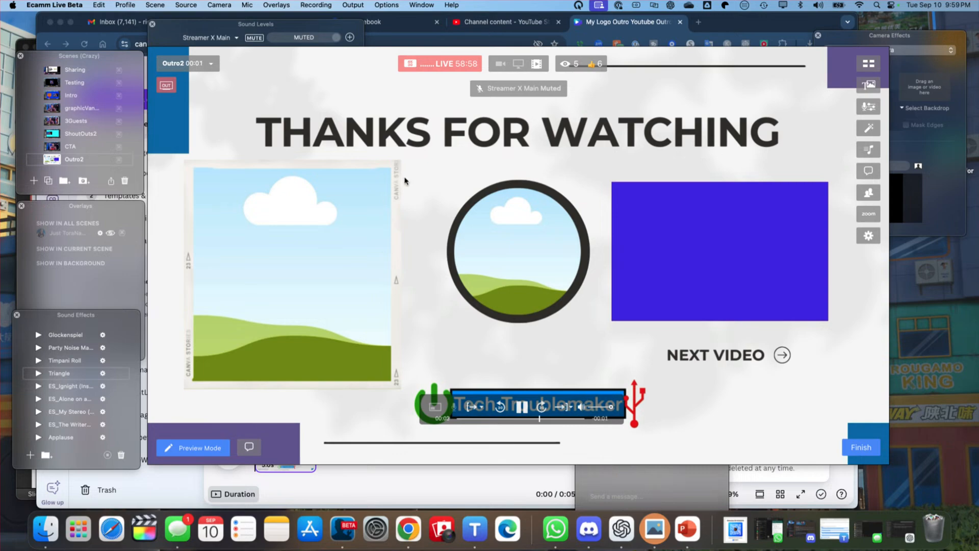
Step: Add a Camera A overlay to the Outro2 scene
left_click(276, 4)
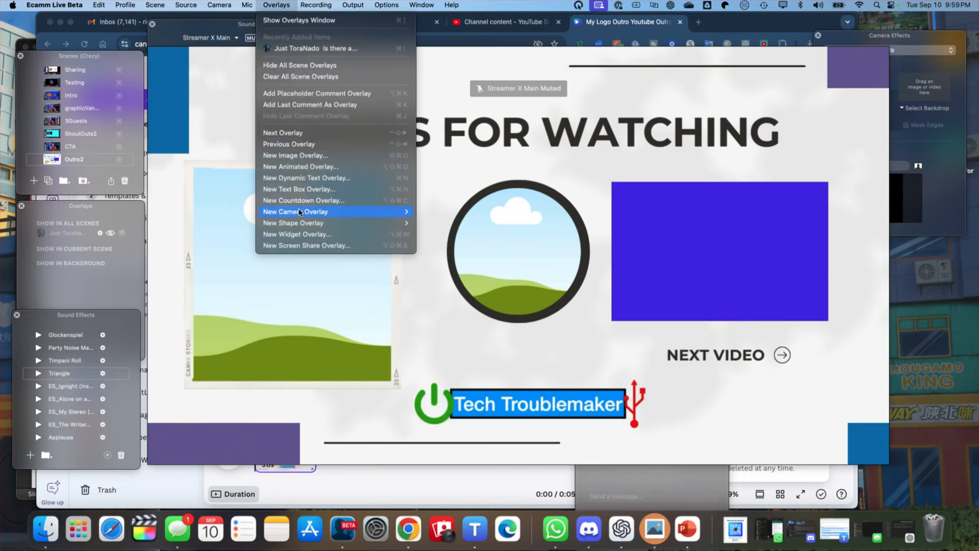
mouse_move(299, 211)
left_click(445, 211)
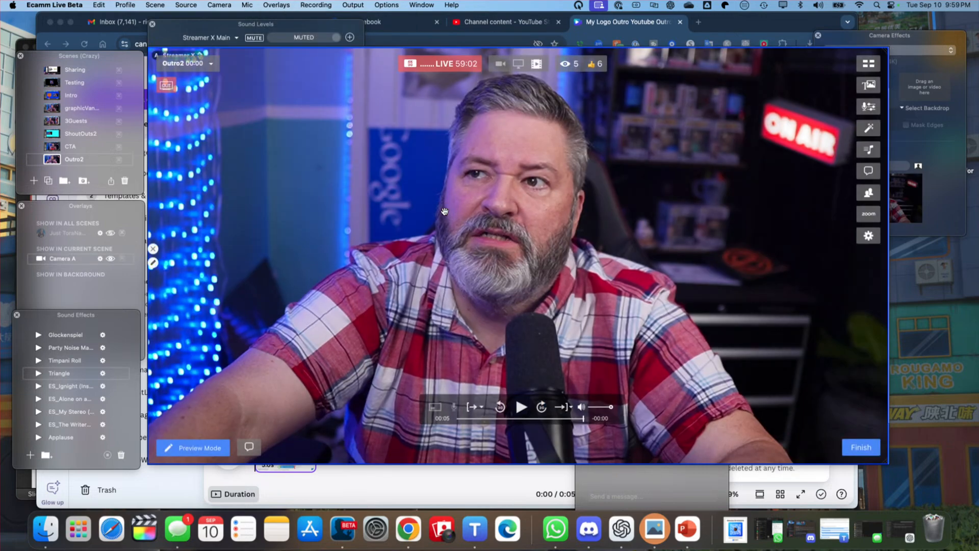
Step: Change the shape of the Camera A overlay to Square, keeping Camera A as its video source
double_click(260, 226)
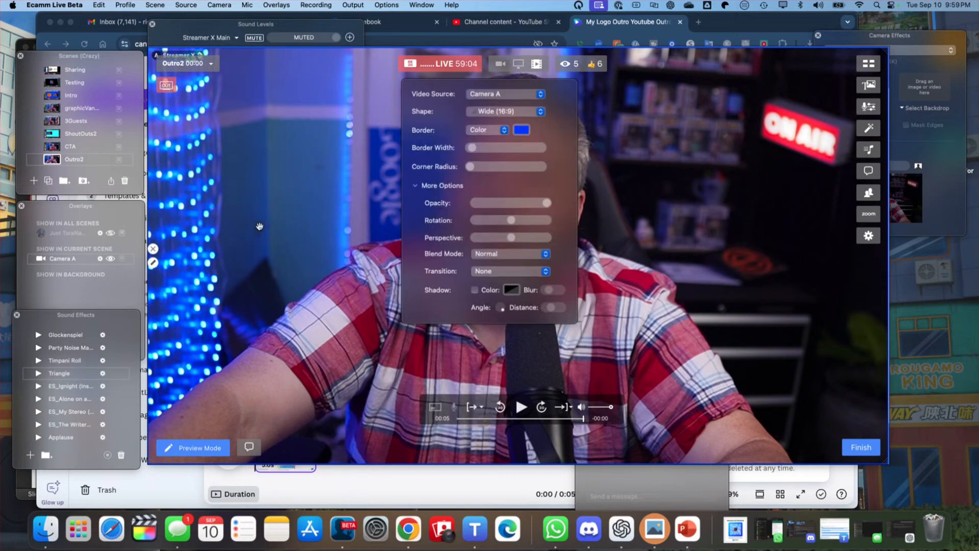
left_click(502, 94)
left_click(493, 93)
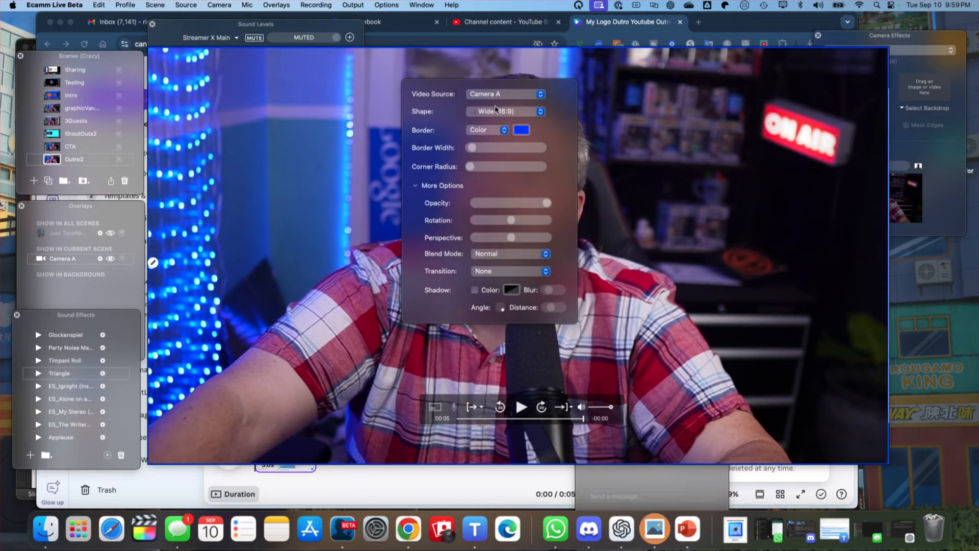
left_click(495, 111)
left_click(488, 134)
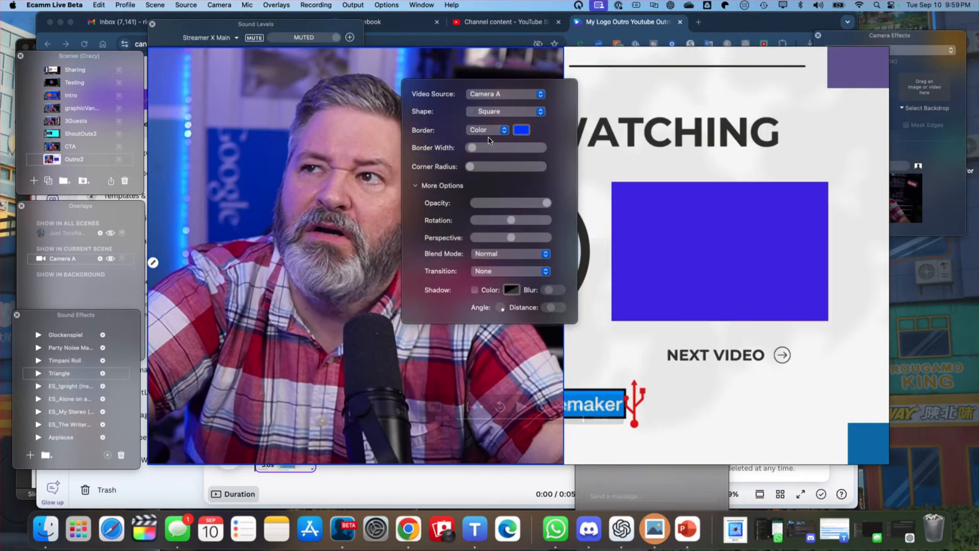
left_click(515, 364)
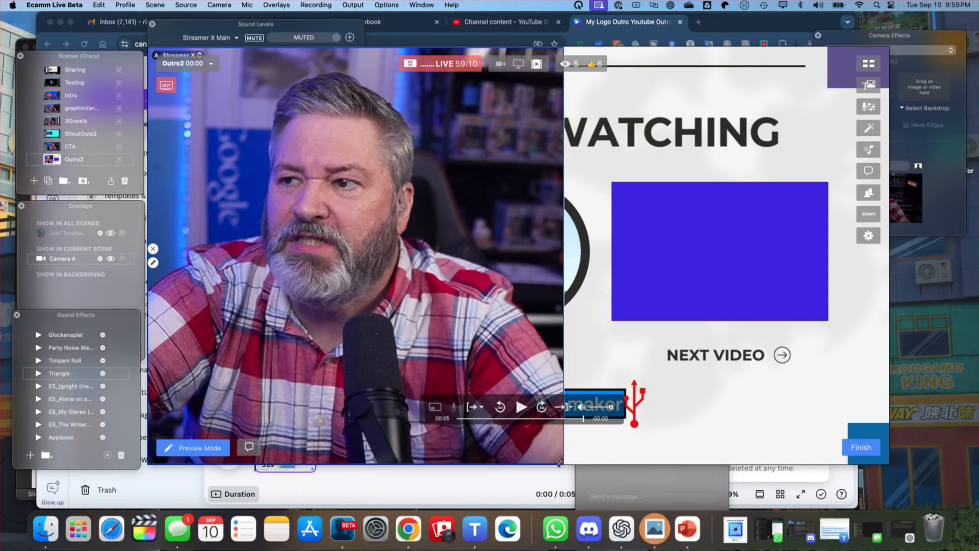
Step: Shrink the square Camera A overlay and position it to cover the landscape picture placeholder beneath THANKS FOR WATCHING
left_click_drag(559, 463, 338, 281)
left_click_drag(282, 188, 321, 309)
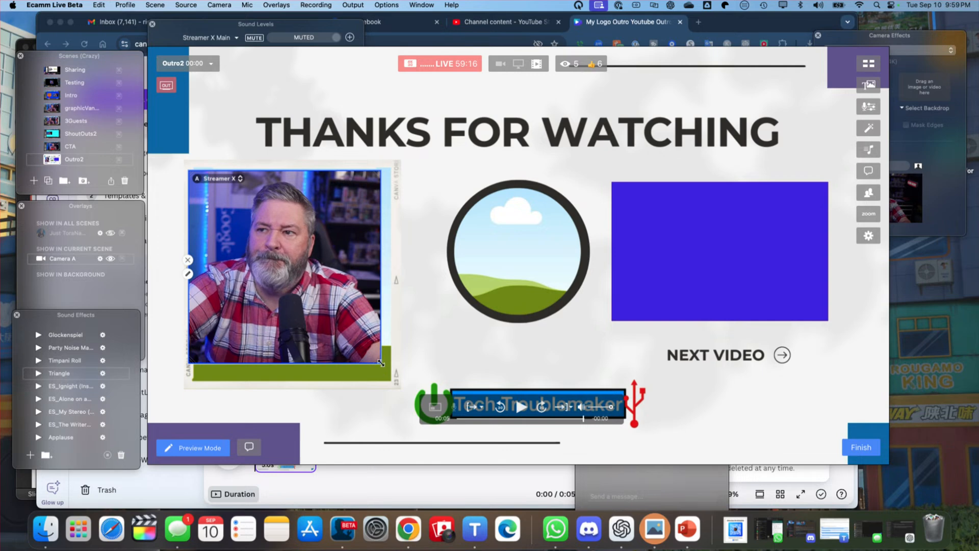
left_click_drag(381, 378, 400, 414)
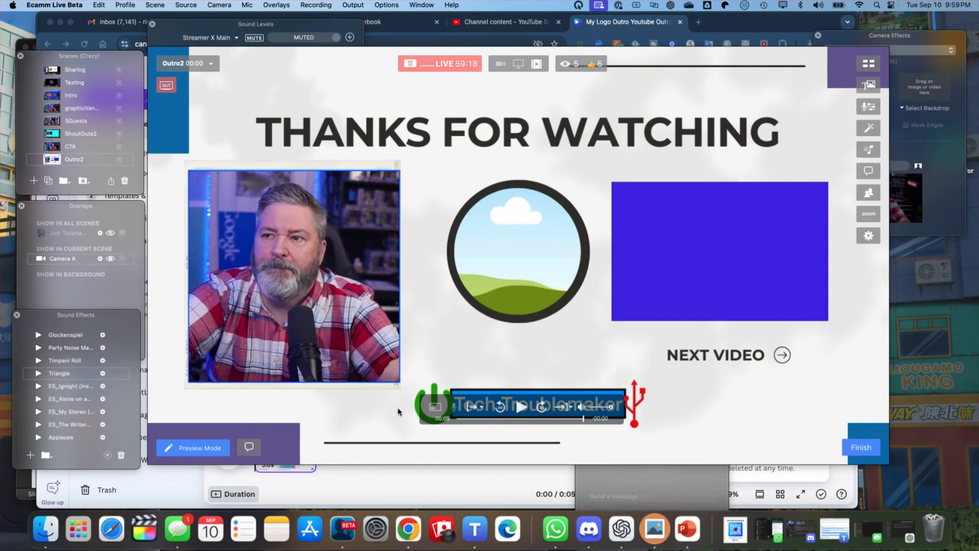
left_click_drag(351, 326, 350, 330)
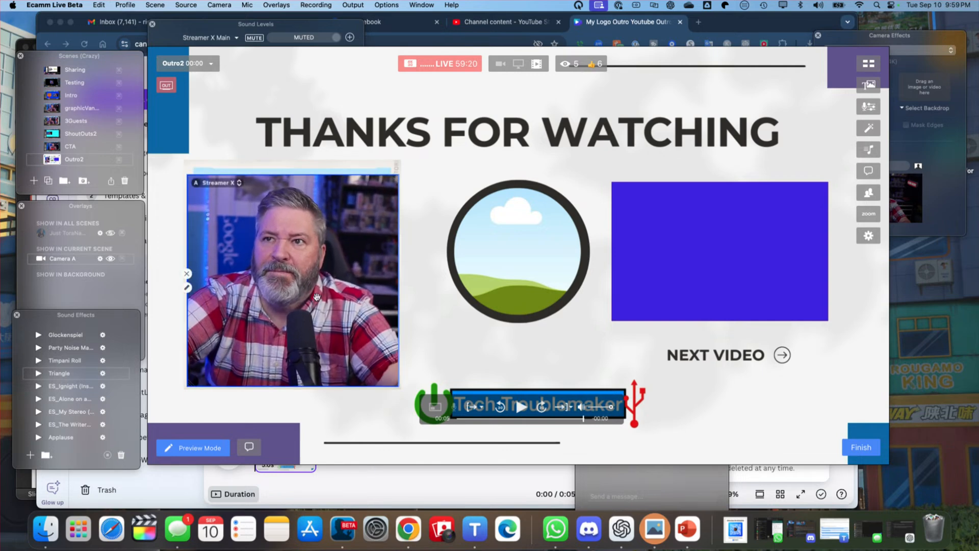
left_click_drag(186, 177, 185, 167)
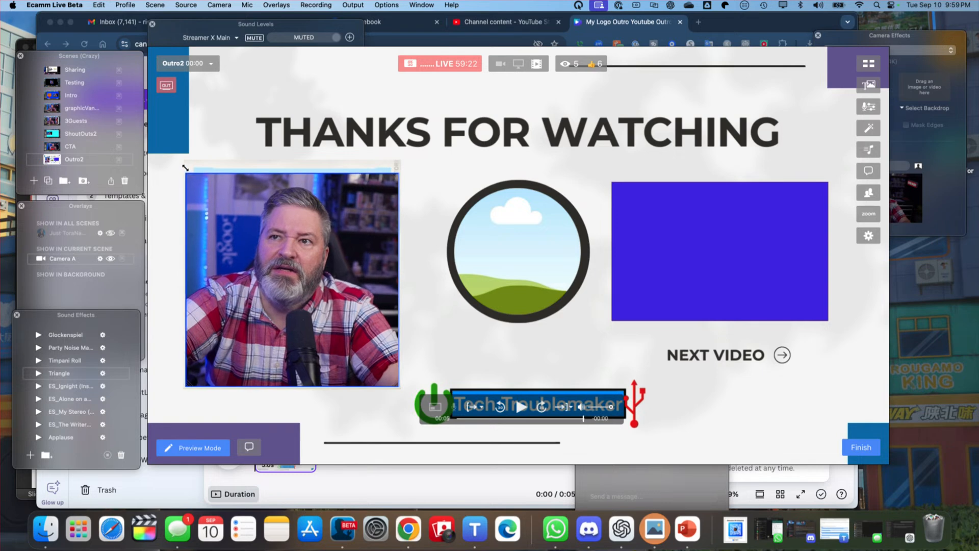
left_click_drag(280, 267, 281, 256)
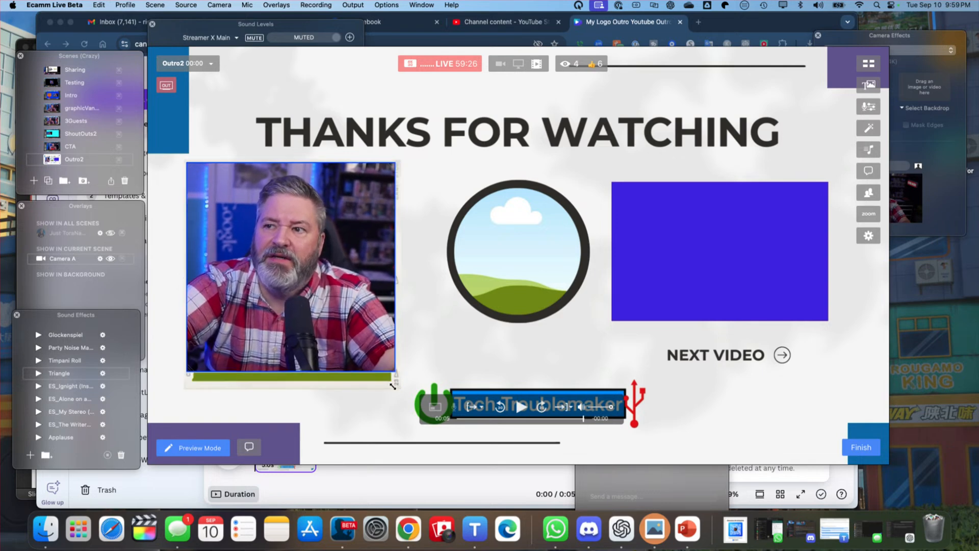
mouse_move(396, 373)
left_mouse_down()
mouse_move(414, 391)
mouse_move(408, 384)
left_mouse_up()
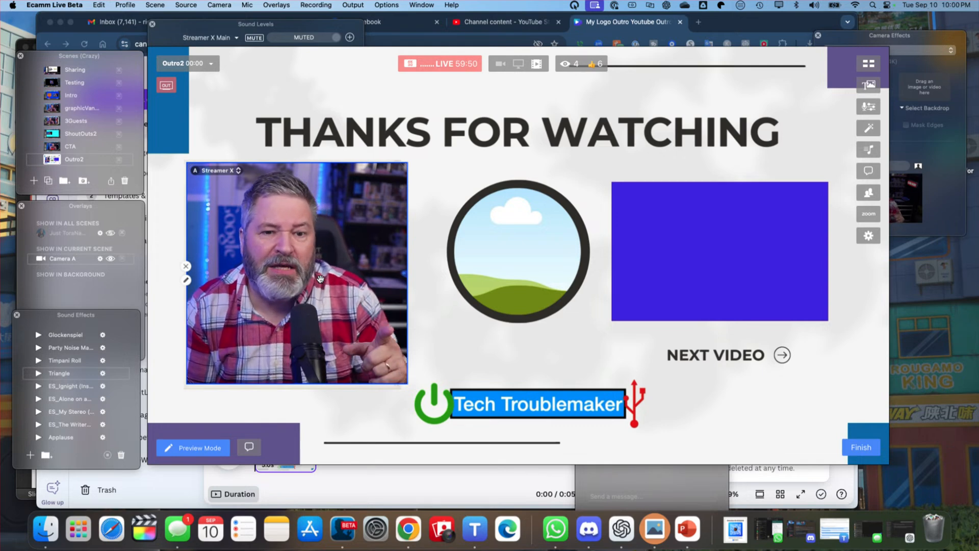
Step: Switch the live output to the Vanilla scene
key("super+Down")
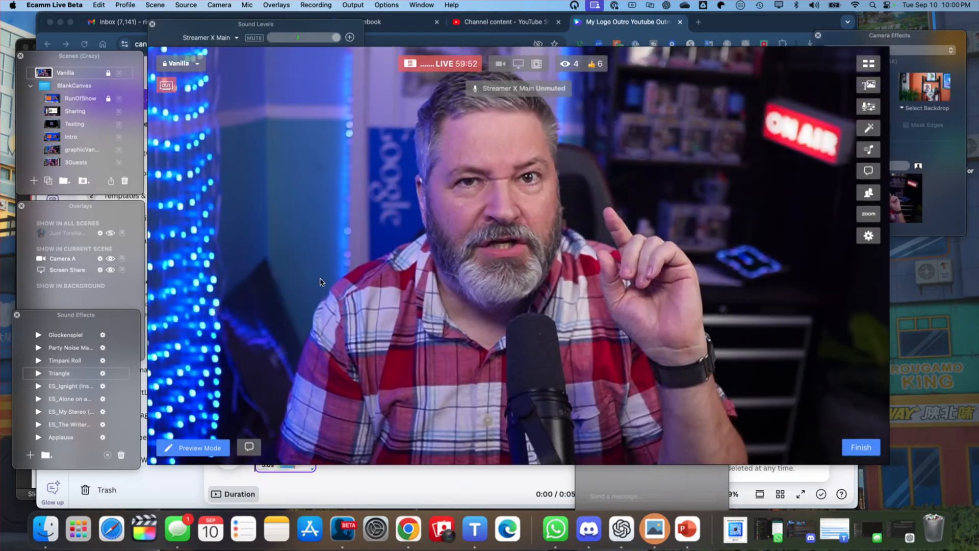